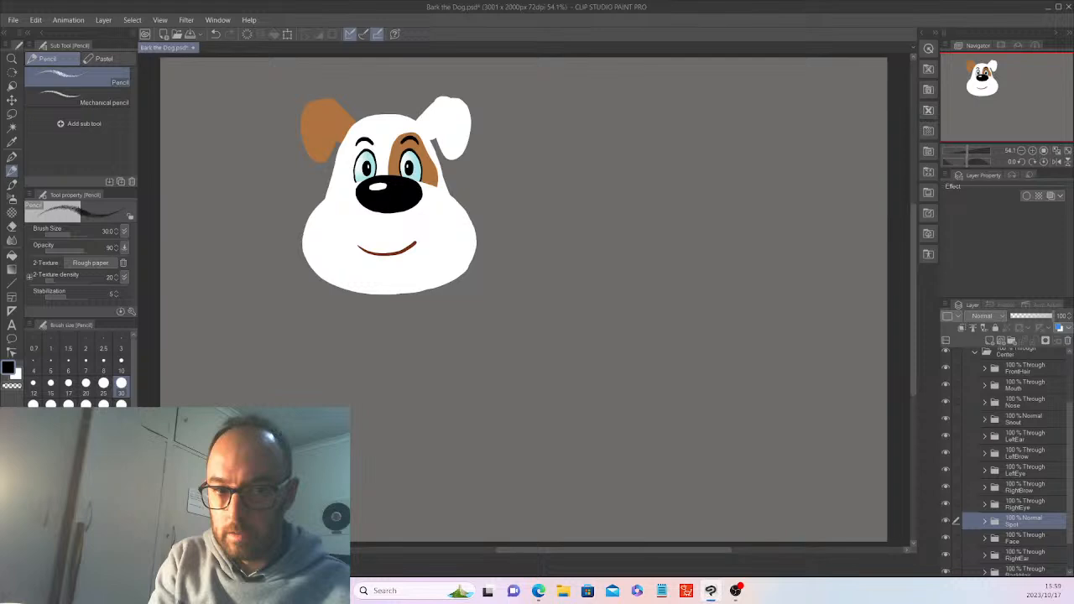
Lower the Center face-parts folder to 39% opacity, then reselect Layer 2 for sketching
key("alt+Tab")
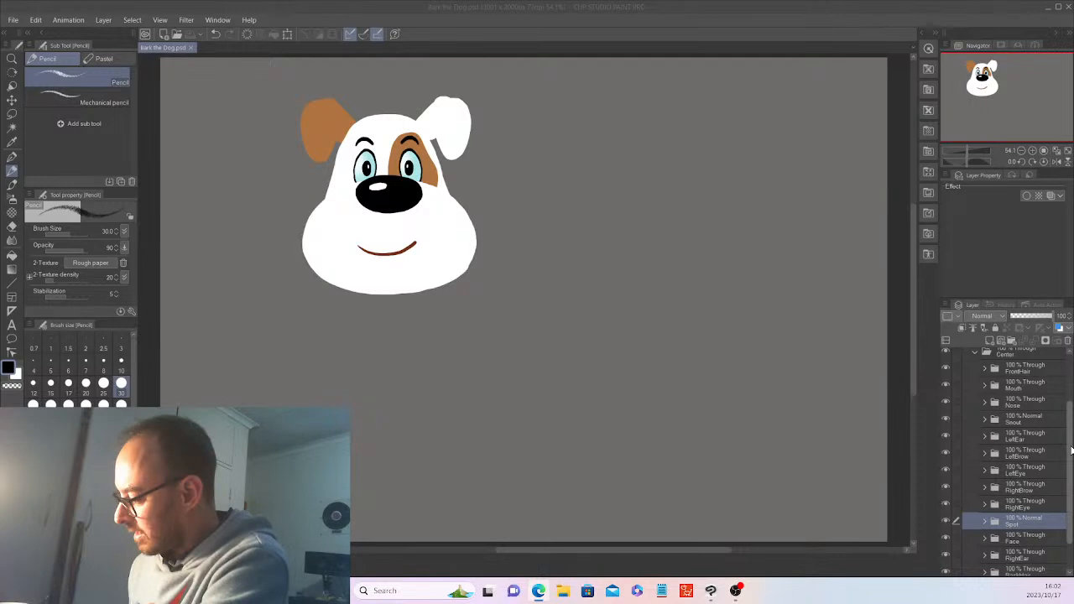
scroll(998, 414, "up", 3)
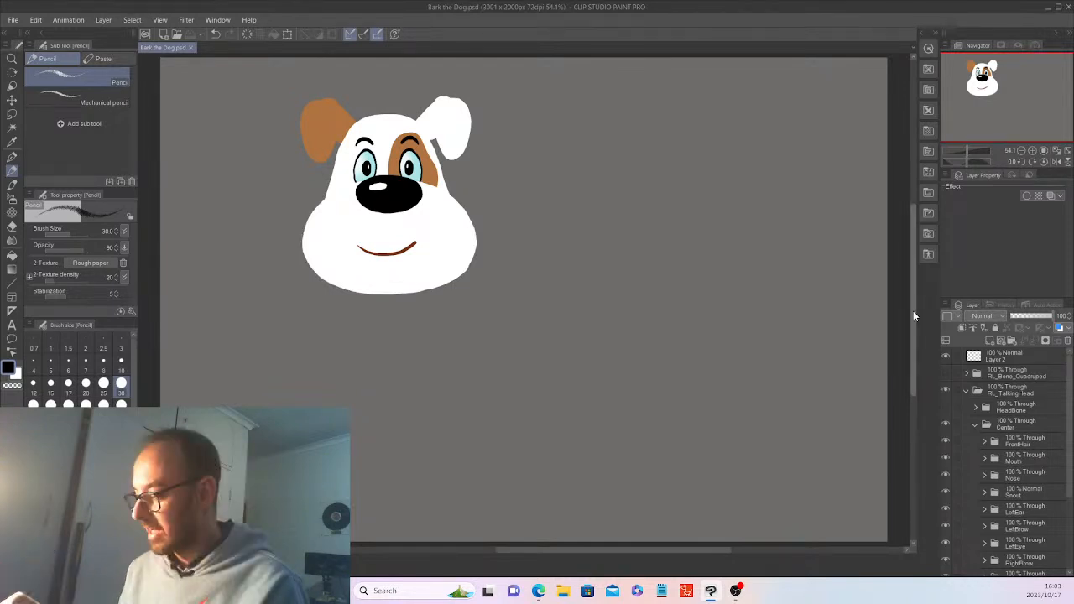
scroll(906, 306, "down", 1)
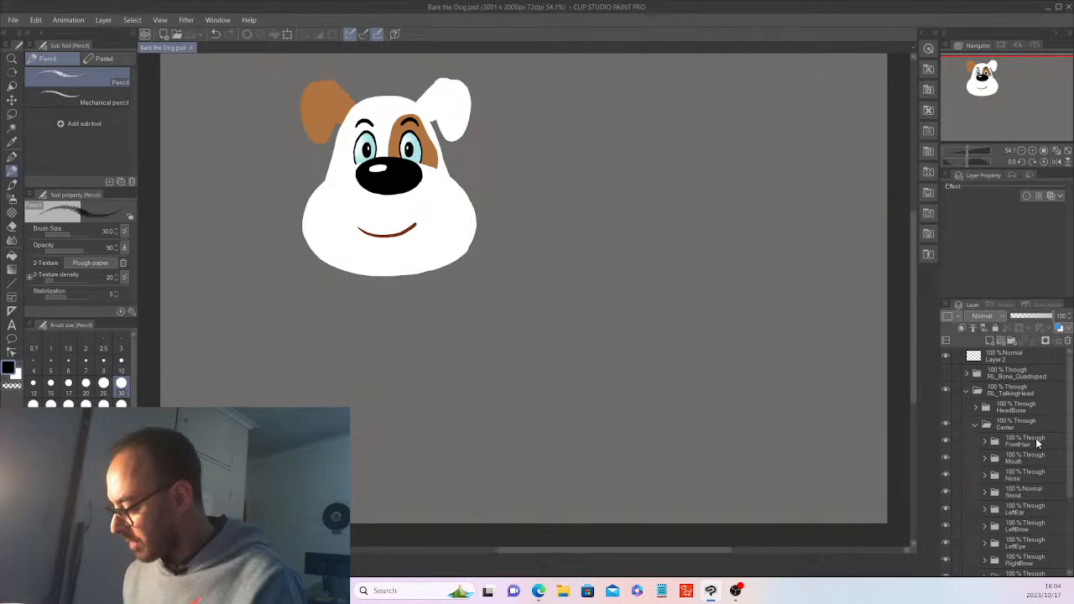
left_click(1023, 349)
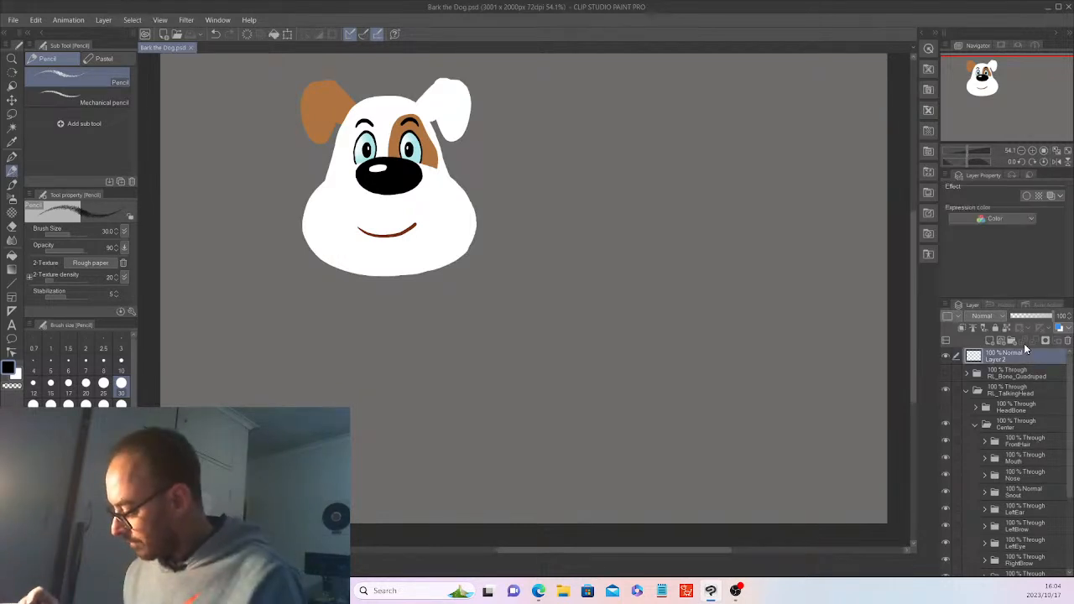
left_click(1020, 426)
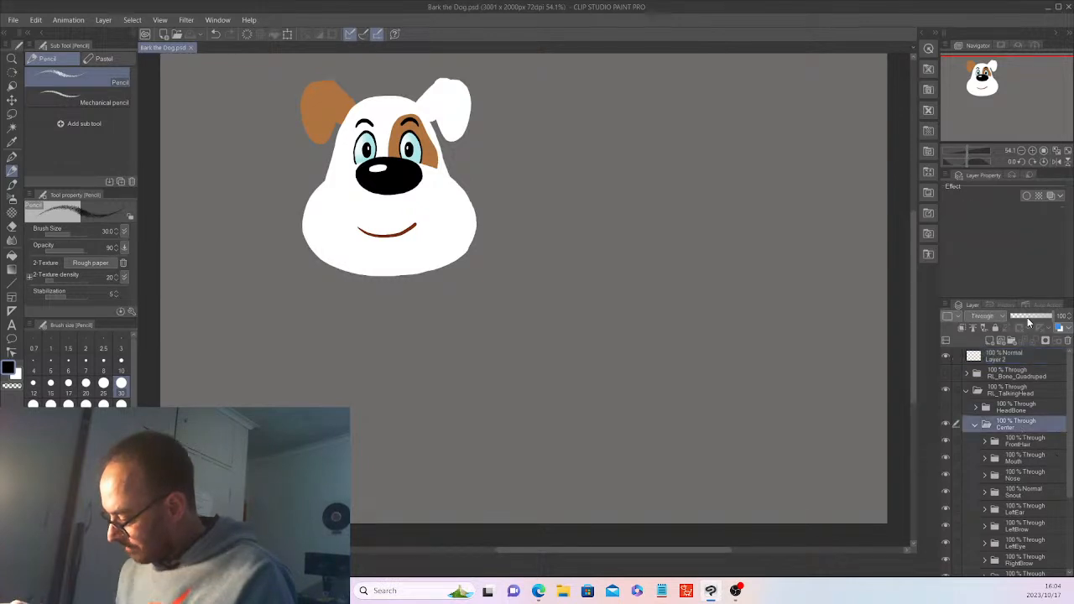
left_click(1027, 317)
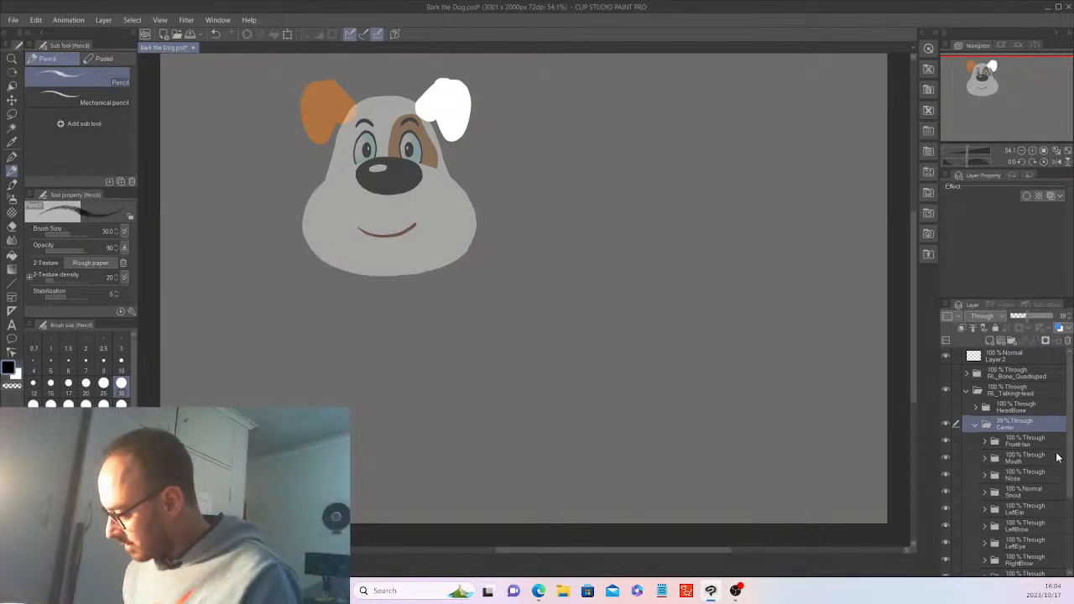
left_click(1006, 355)
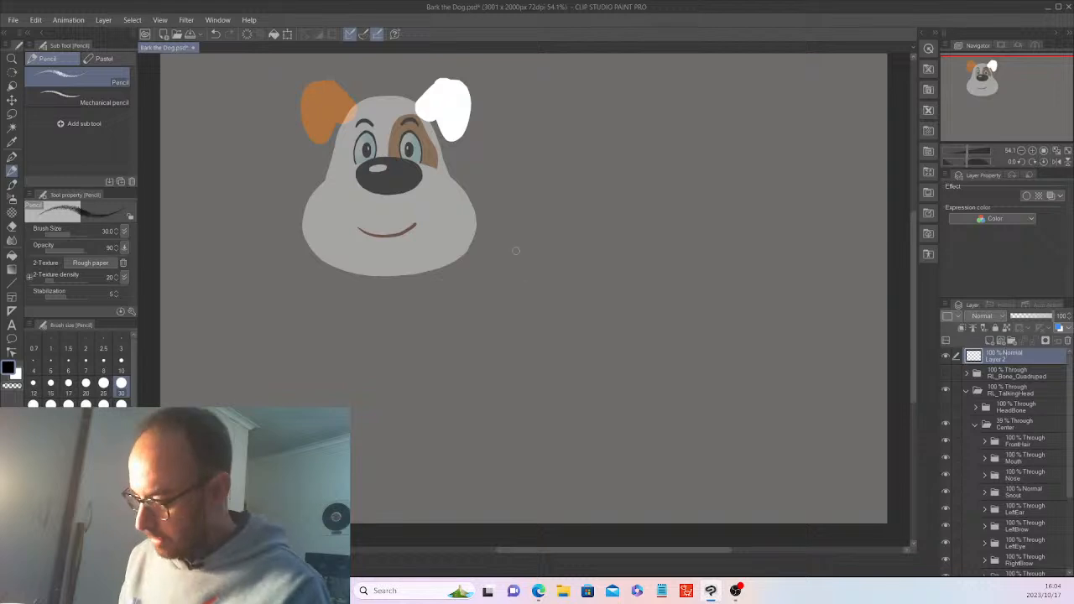
Sketch a loose body oval below the head and a hip circle at its rear on Layer 2
mouse_move(503, 216)
left_mouse_down()
mouse_move(507, 369)
mouse_move(427, 240)
mouse_move(523, 290)
left_mouse_up()
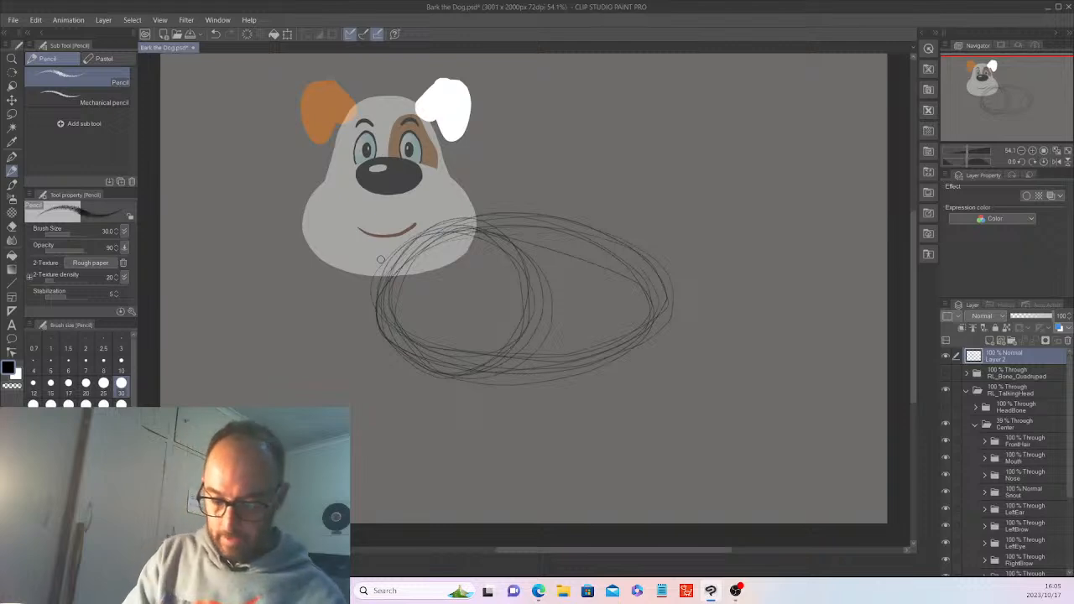
mouse_move(599, 236)
left_mouse_down()
mouse_move(623, 321)
mouse_move(580, 243)
mouse_move(668, 304)
mouse_move(573, 302)
mouse_move(671, 268)
mouse_move(564, 260)
mouse_move(653, 317)
left_mouse_up()
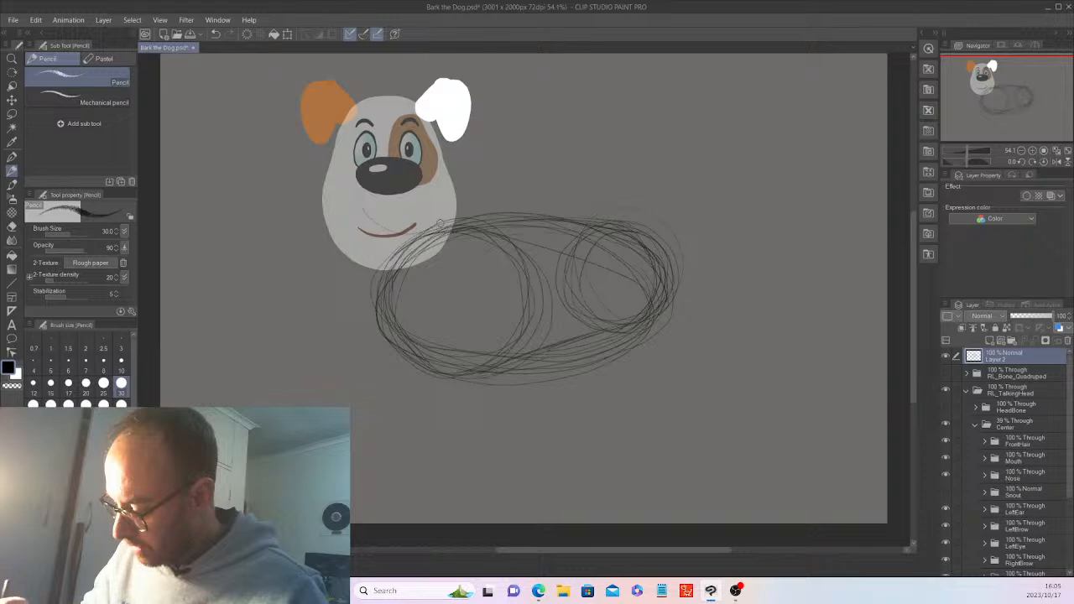
Sketch the neck lines from snout to chest and the chest circles, with the Snout folder visible again
mouse_move(439, 223)
left_mouse_down()
mouse_move(354, 181)
mouse_move(378, 168)
left_mouse_up()
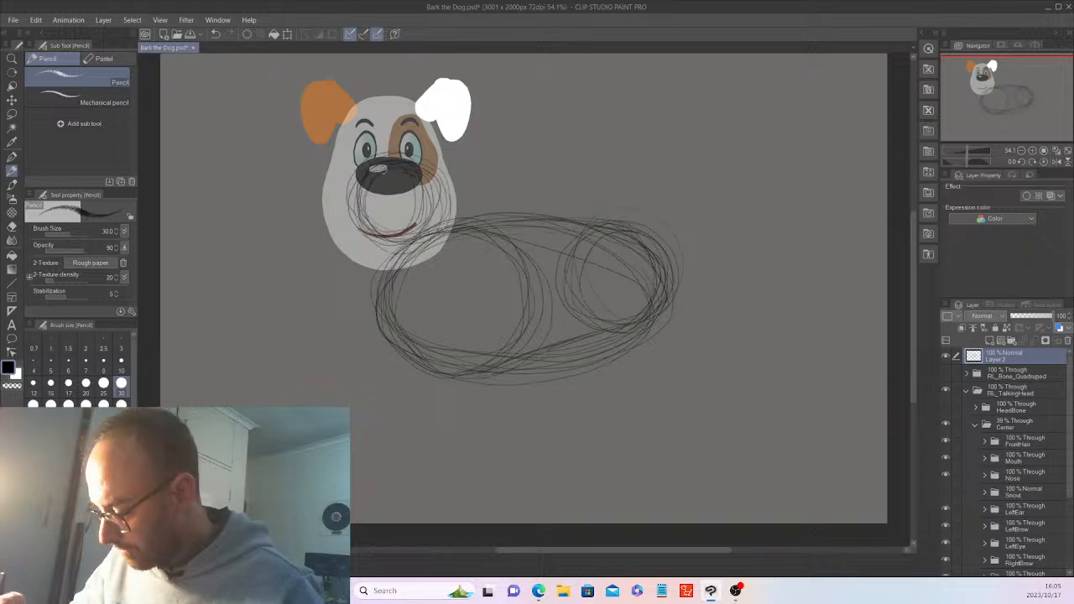
left_click_drag(364, 220, 378, 309)
left_click_drag(438, 181, 466, 253)
left_click_drag(455, 198, 477, 255)
mouse_move(448, 290)
left_mouse_down()
mouse_move(433, 319)
mouse_move(383, 252)
mouse_move(502, 288)
mouse_move(392, 291)
left_mouse_up()
left_click_drag(457, 267, 407, 327)
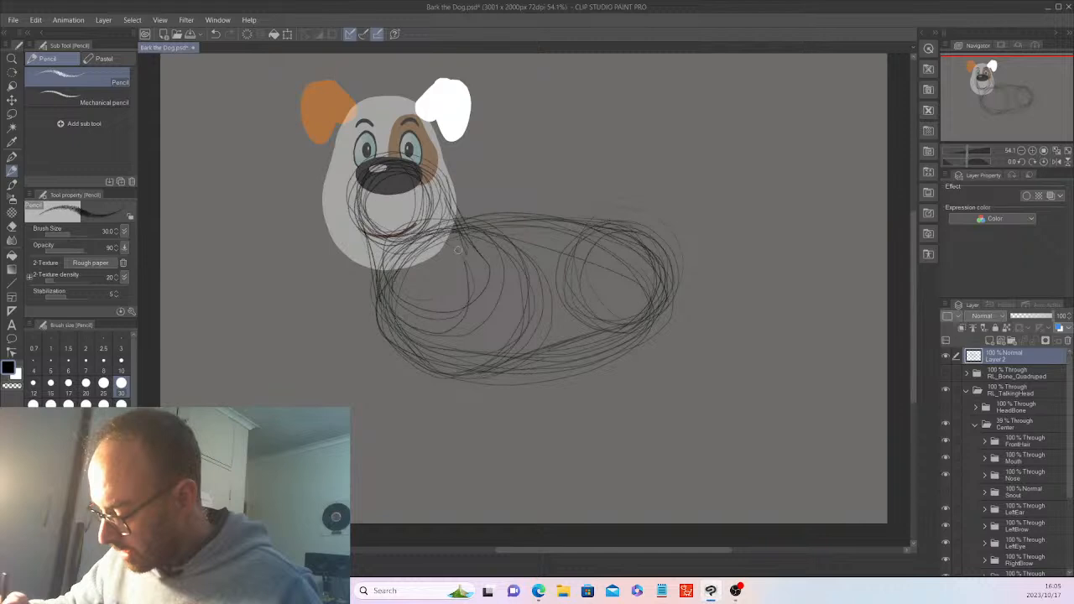
left_click_drag(458, 250, 494, 323)
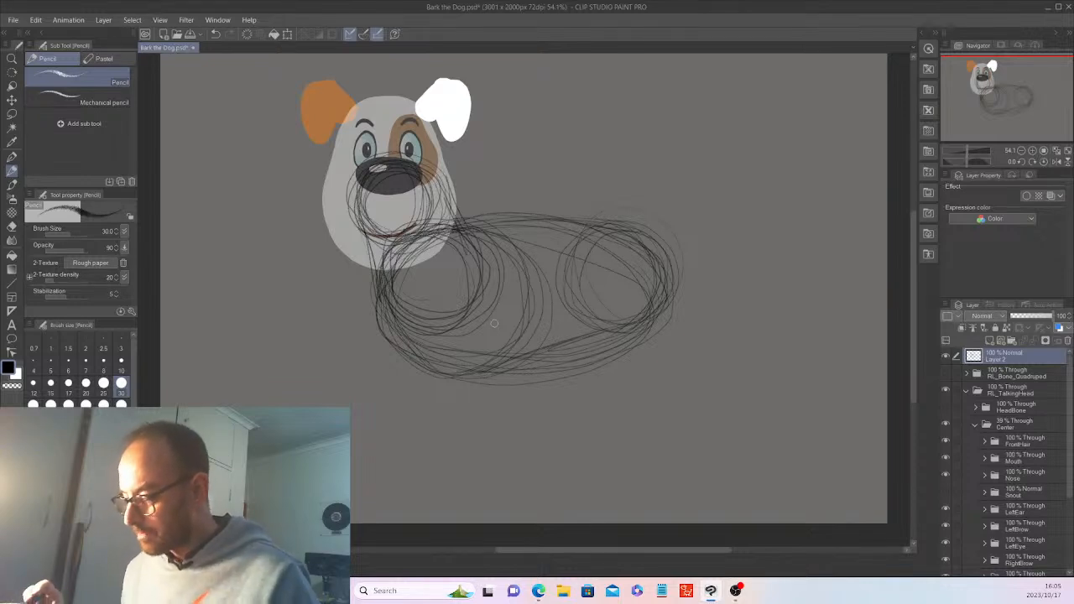
left_click(945, 493)
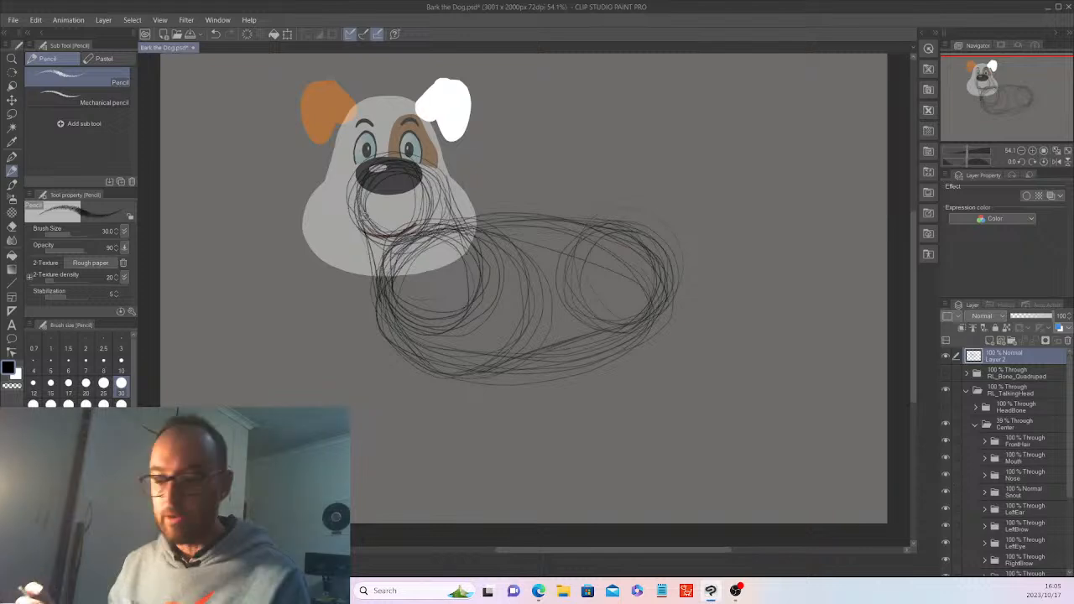
left_click_drag(361, 232, 374, 282)
left_click_drag(367, 243, 375, 303)
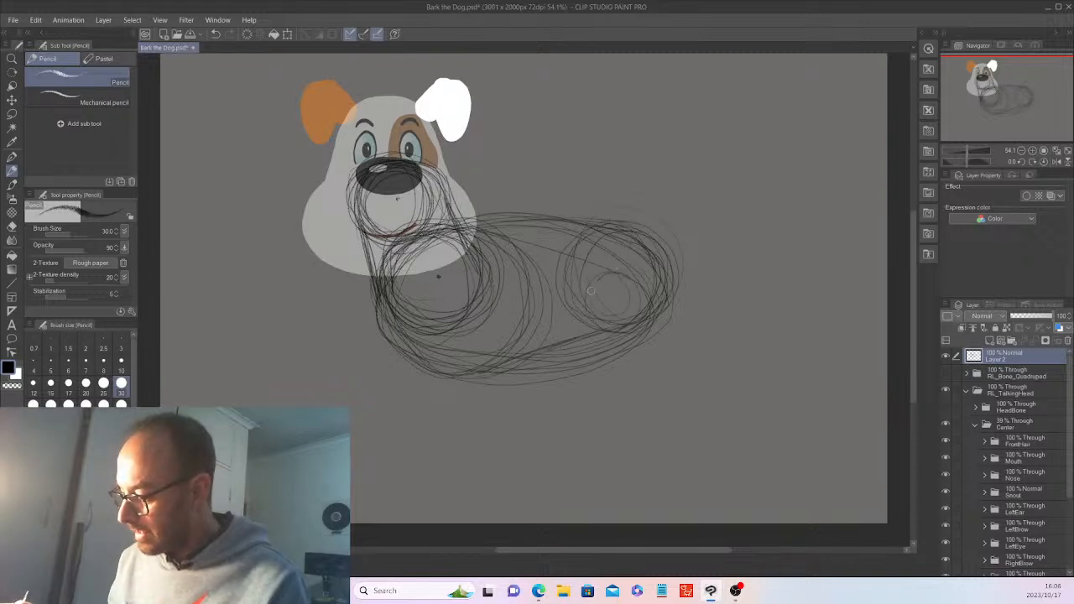
Start the hind leg below the hip, then sketch the front leg with a joint circle and paws
left_click_drag(590, 290, 637, 332)
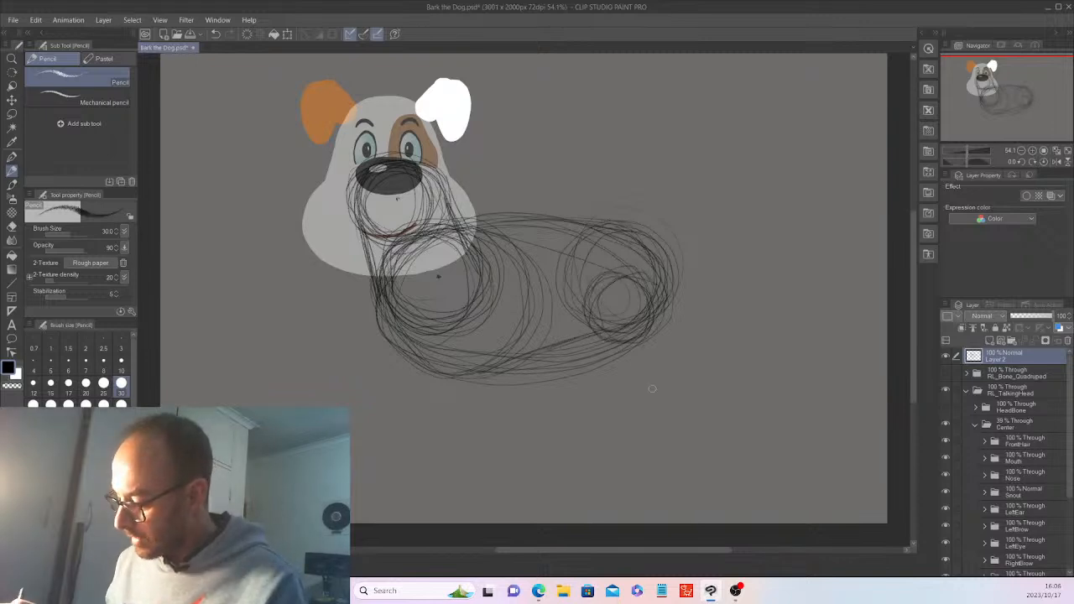
left_click_drag(652, 388, 645, 360)
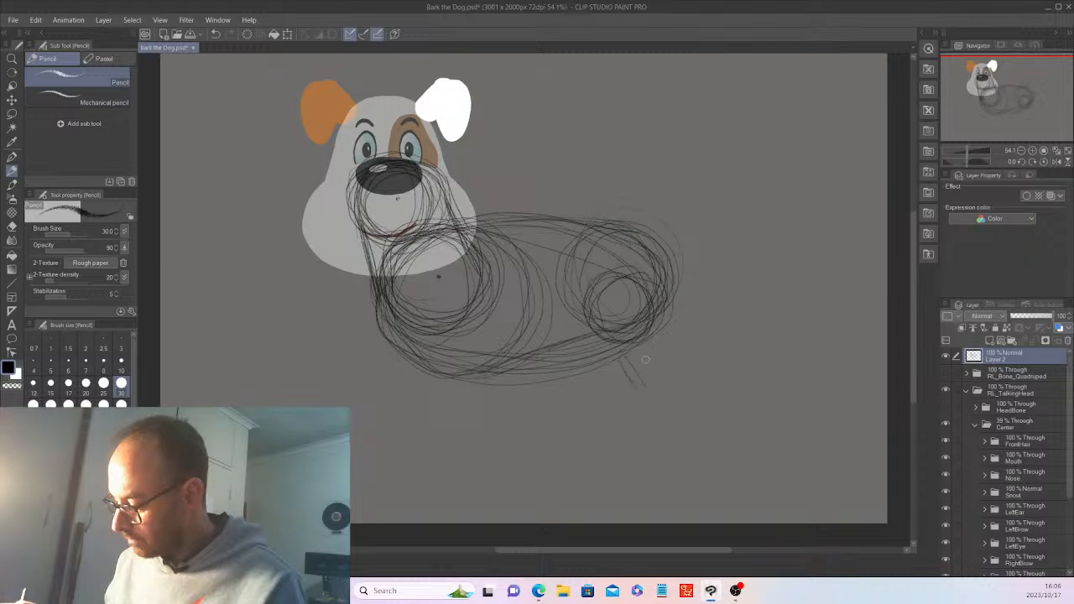
mouse_move(663, 344)
left_mouse_down()
mouse_move(647, 419)
mouse_move(616, 439)
mouse_move(630, 433)
left_mouse_up()
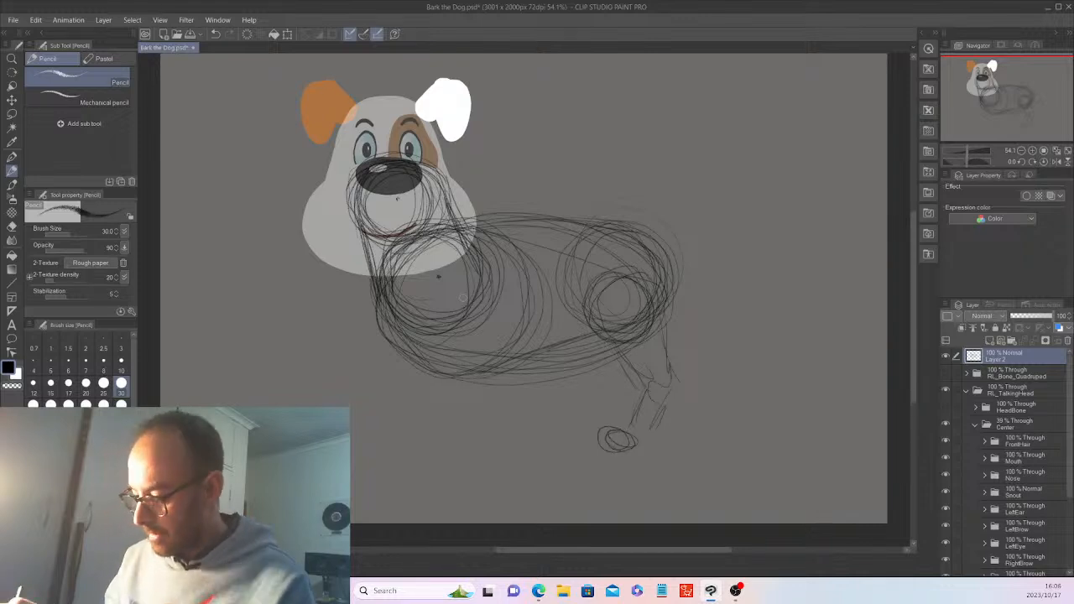
left_click_drag(461, 298, 511, 333)
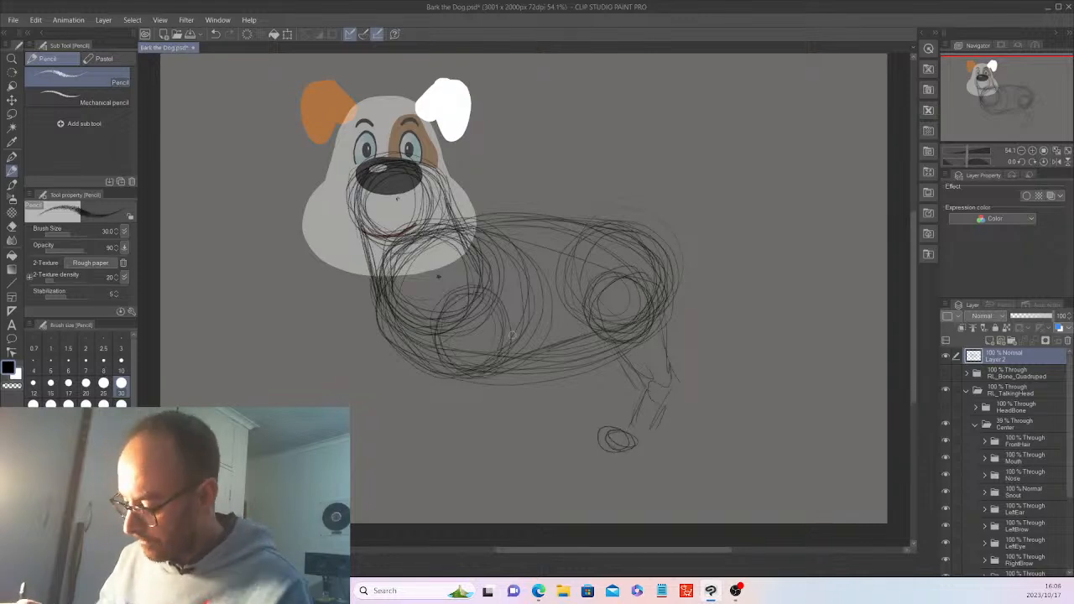
left_click_drag(446, 379, 474, 453)
mouse_move(506, 382)
left_mouse_down()
mouse_move(497, 450)
mouse_move(481, 455)
left_mouse_up()
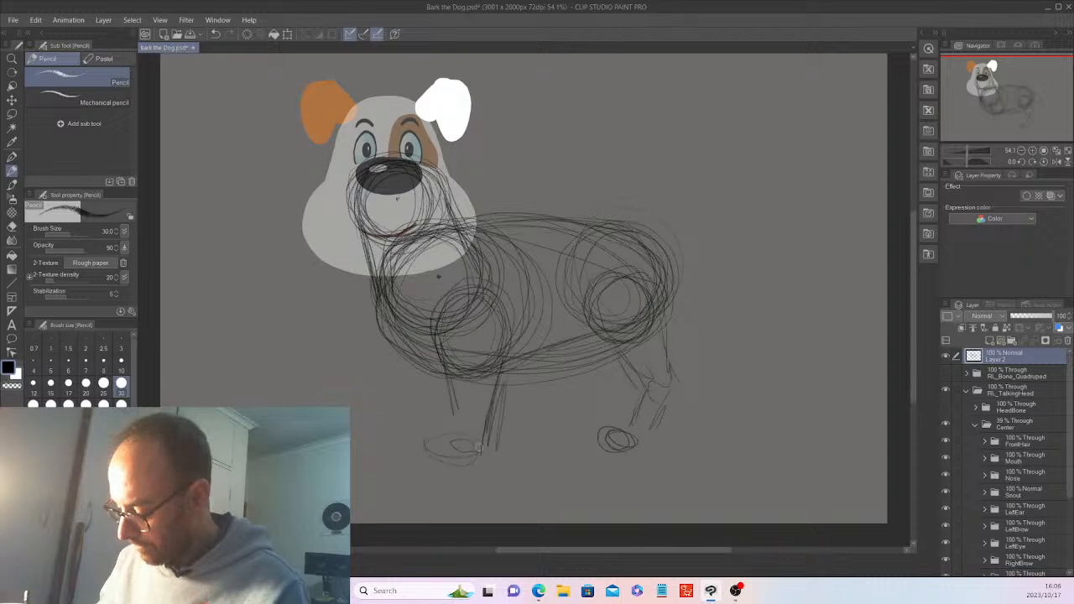
left_click_drag(449, 381, 460, 440)
left_click_drag(467, 376, 470, 379)
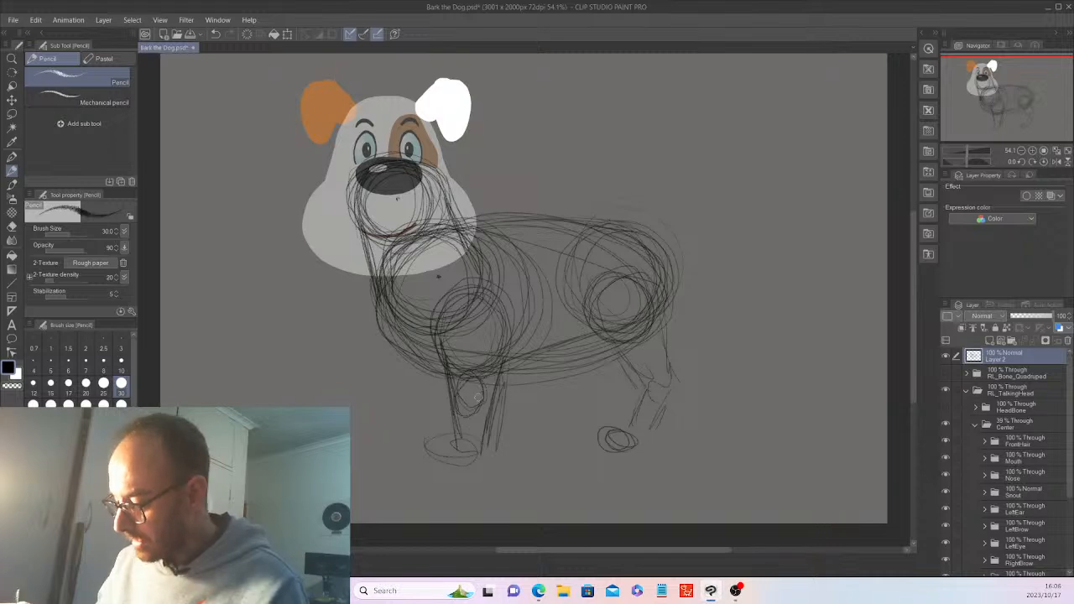
left_click_drag(476, 397, 455, 375)
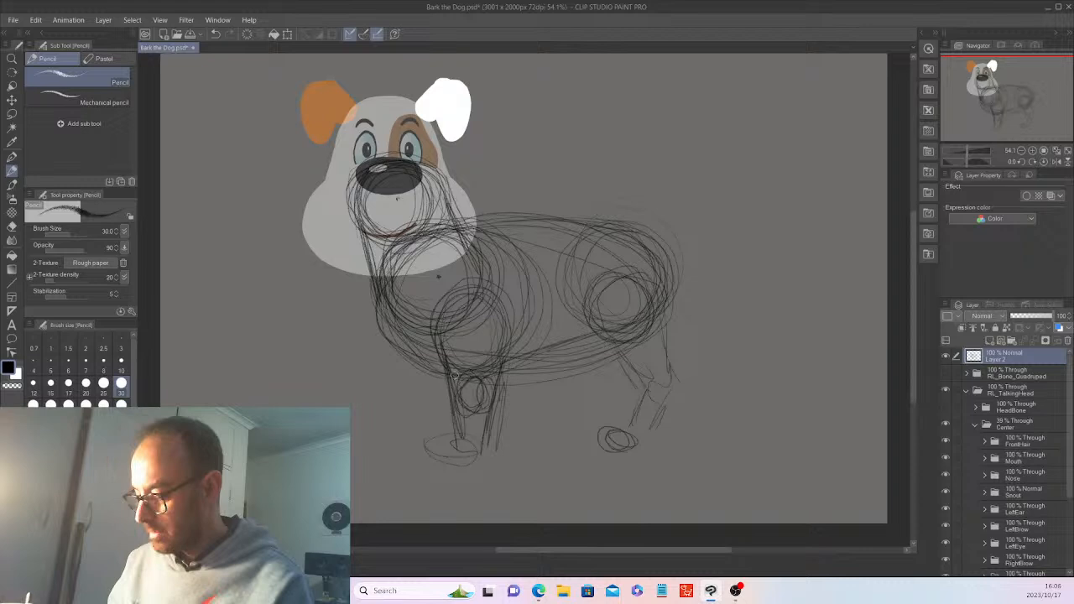
mouse_move(453, 436)
left_mouse_down()
mouse_move(425, 445)
mouse_move(490, 447)
left_mouse_up()
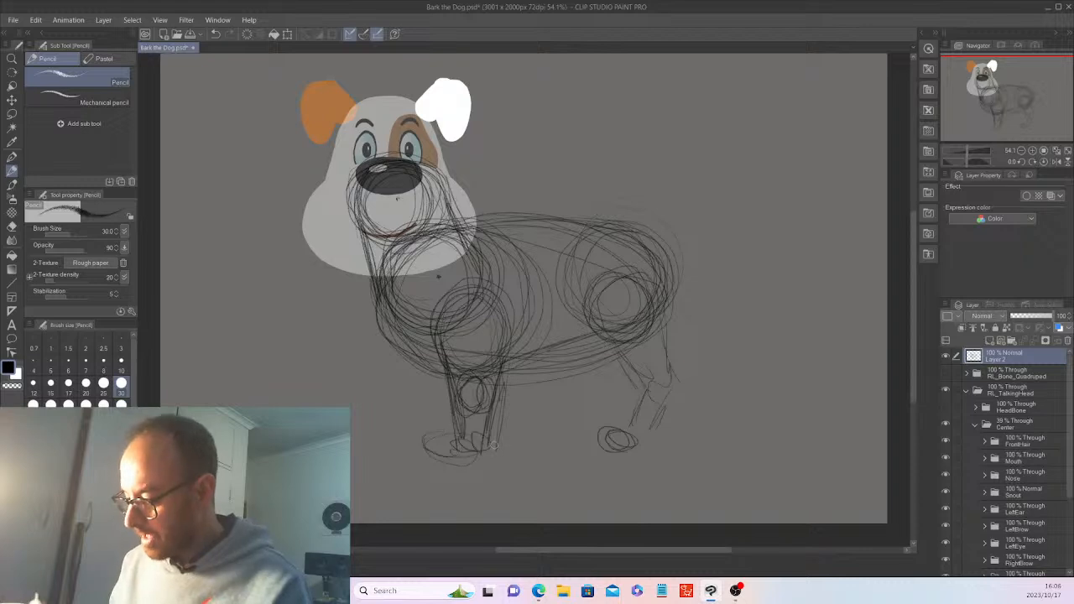
Darken the hind leg outline from hip to paw and draw a tail rising from the back
mouse_move(601, 334)
left_mouse_down()
mouse_move(635, 400)
mouse_move(640, 389)
mouse_move(635, 458)
left_mouse_up()
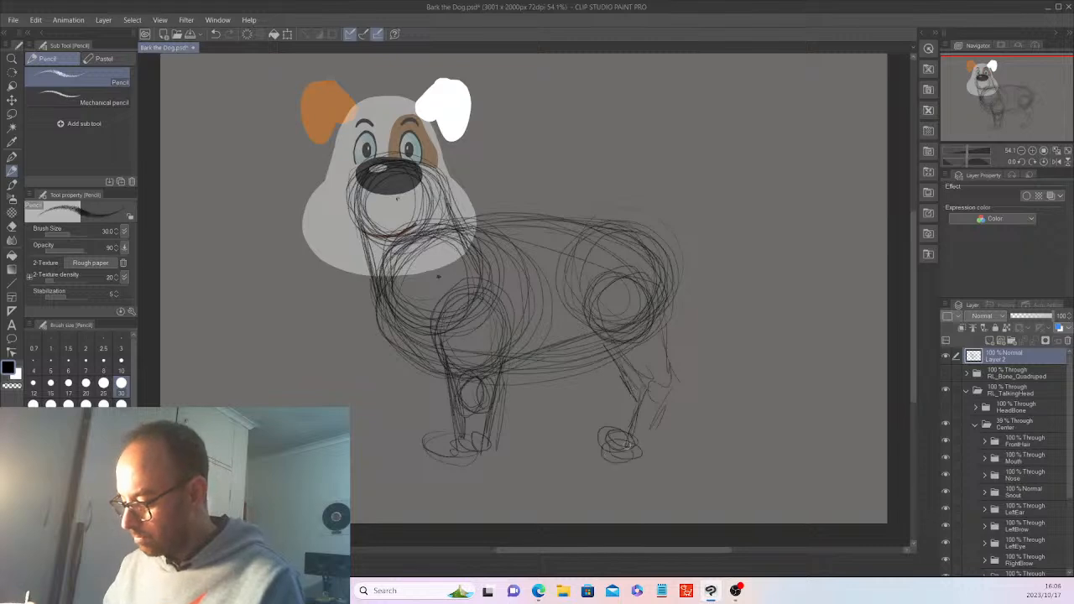
left_click_drag(670, 311, 643, 451)
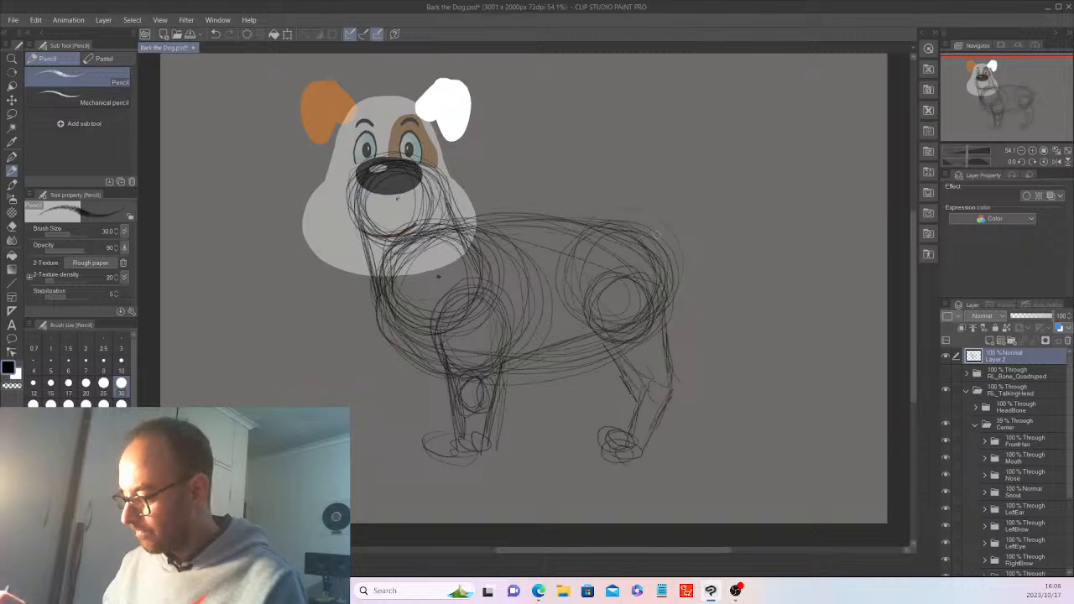
left_click_drag(656, 235, 674, 268)
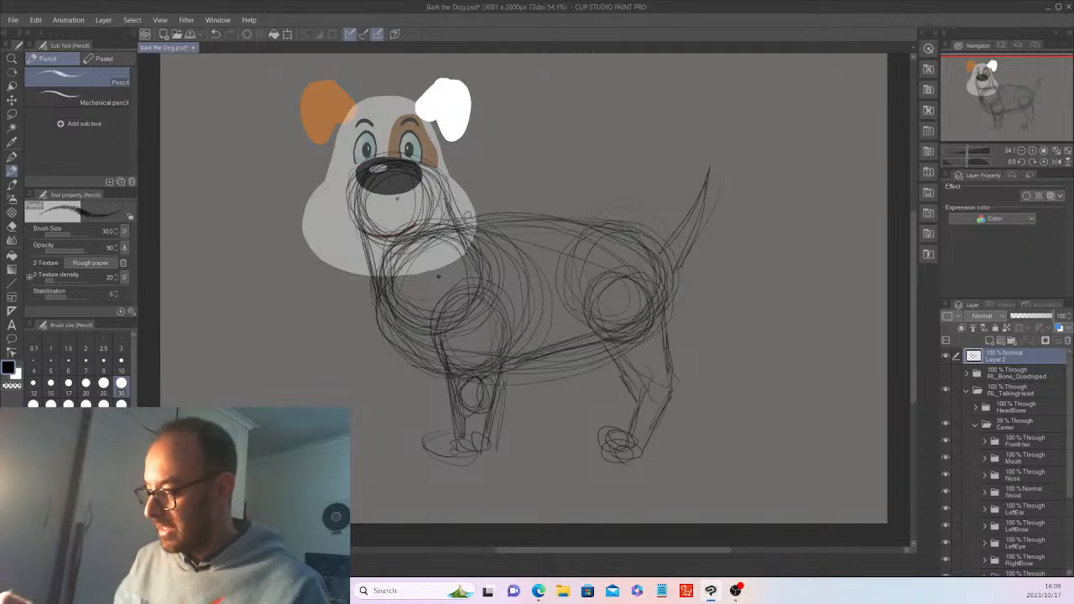
Trace firm pencil lines along the upper back, around the rump and under the belly
left_click_drag(458, 227, 548, 236)
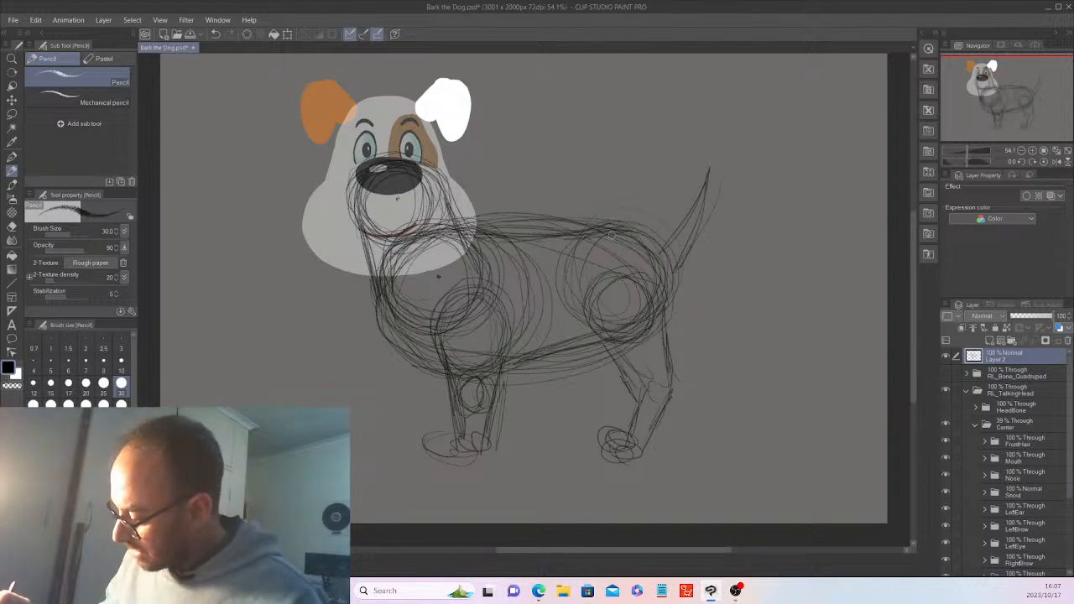
mouse_move(617, 224)
left_mouse_down()
mouse_move(670, 264)
mouse_move(675, 283)
mouse_move(628, 338)
left_mouse_up()
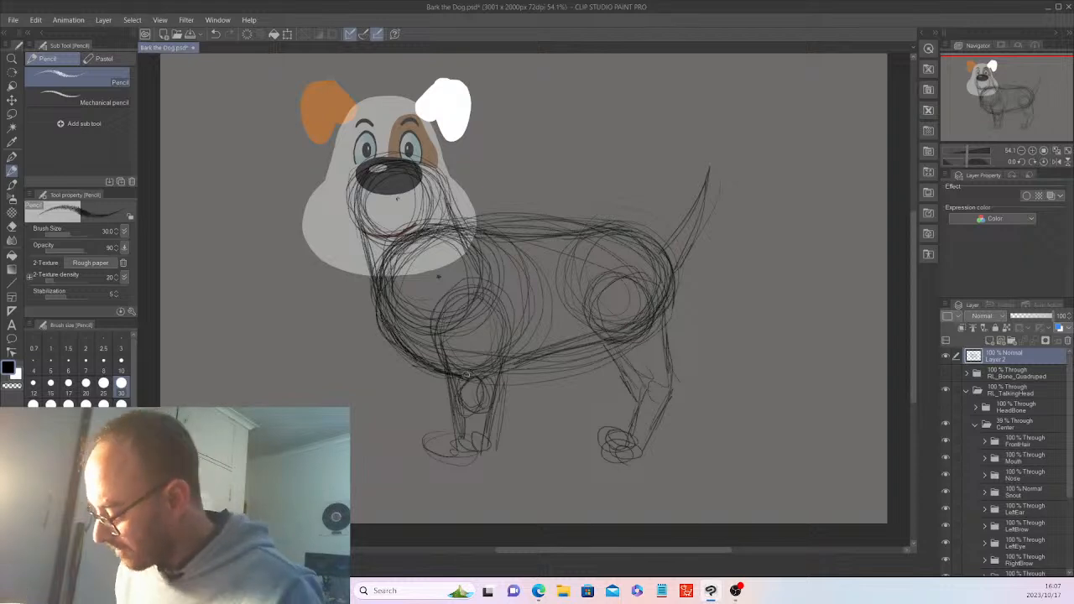
left_click_drag(466, 374, 587, 338)
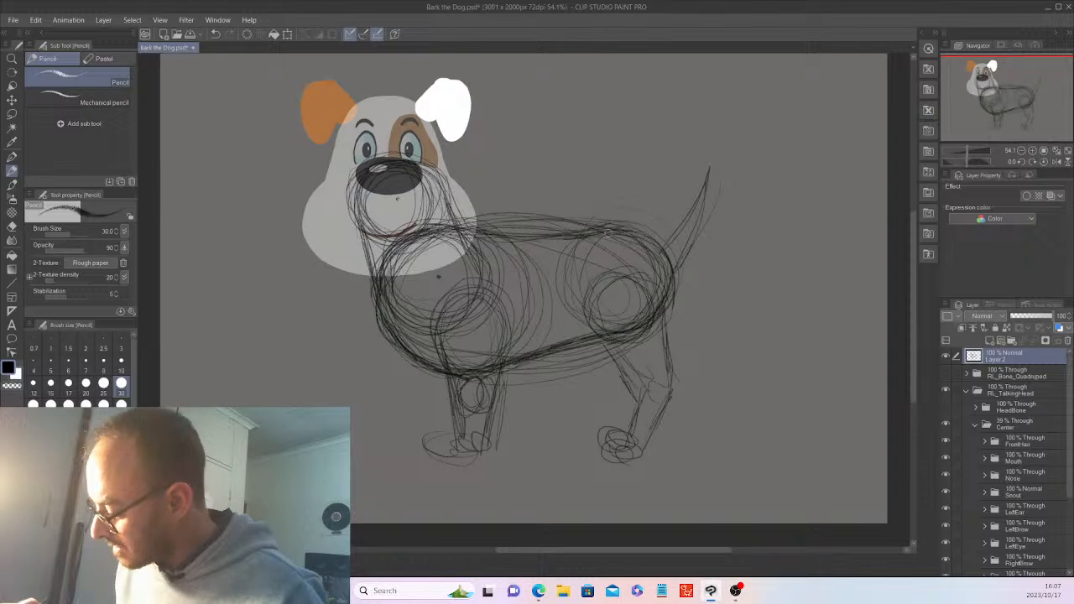
left_click_drag(608, 233, 673, 289)
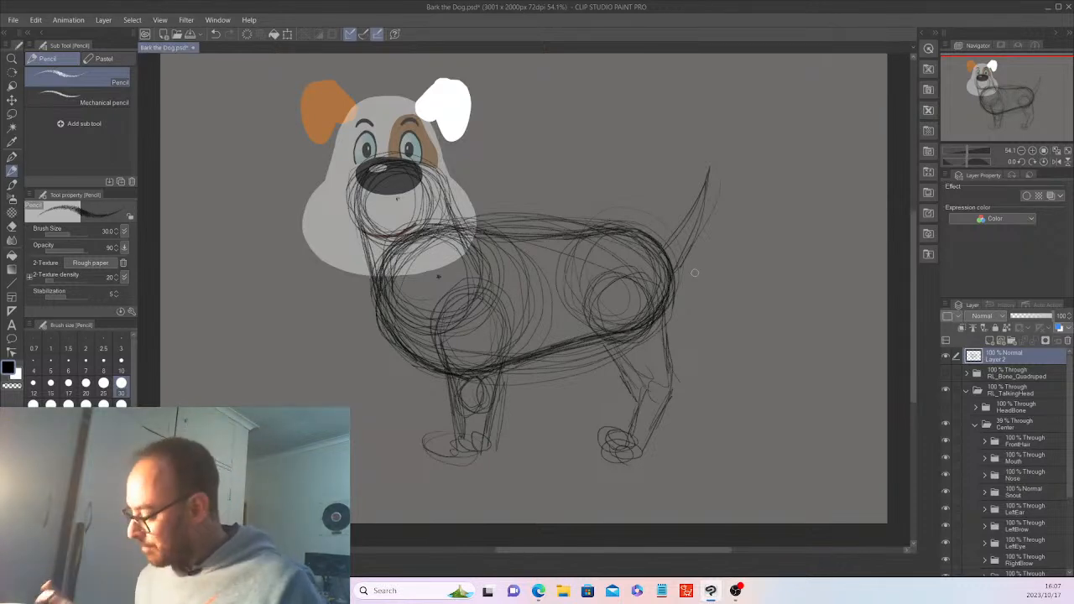
Collapse Center, expand the Hip folder, and delete the white hip oval layer
scroll(1070, 483, "down", 1)
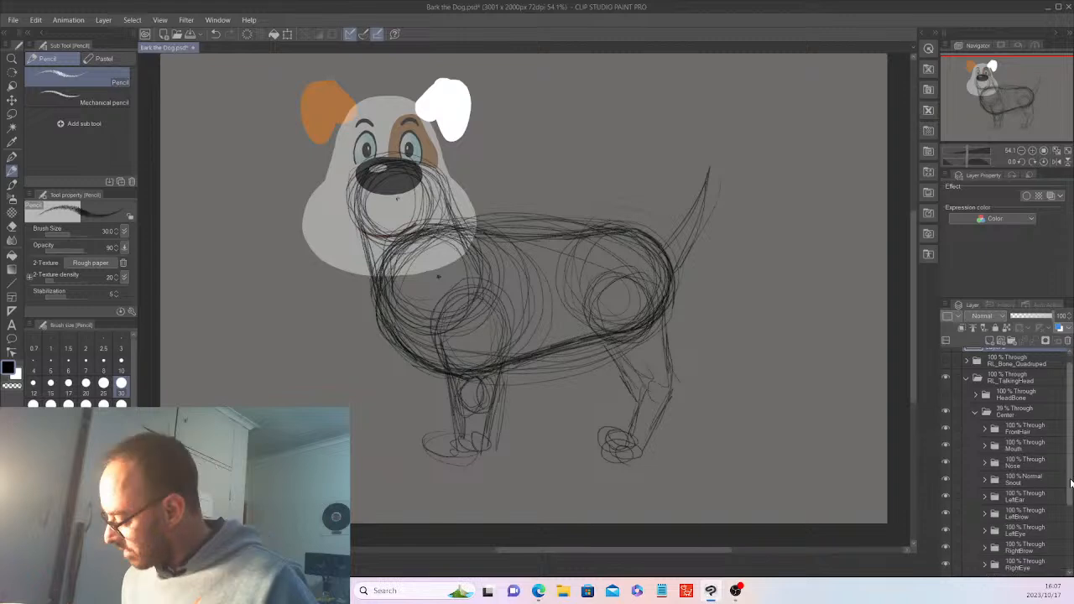
left_click_drag(1070, 484, 1070, 439)
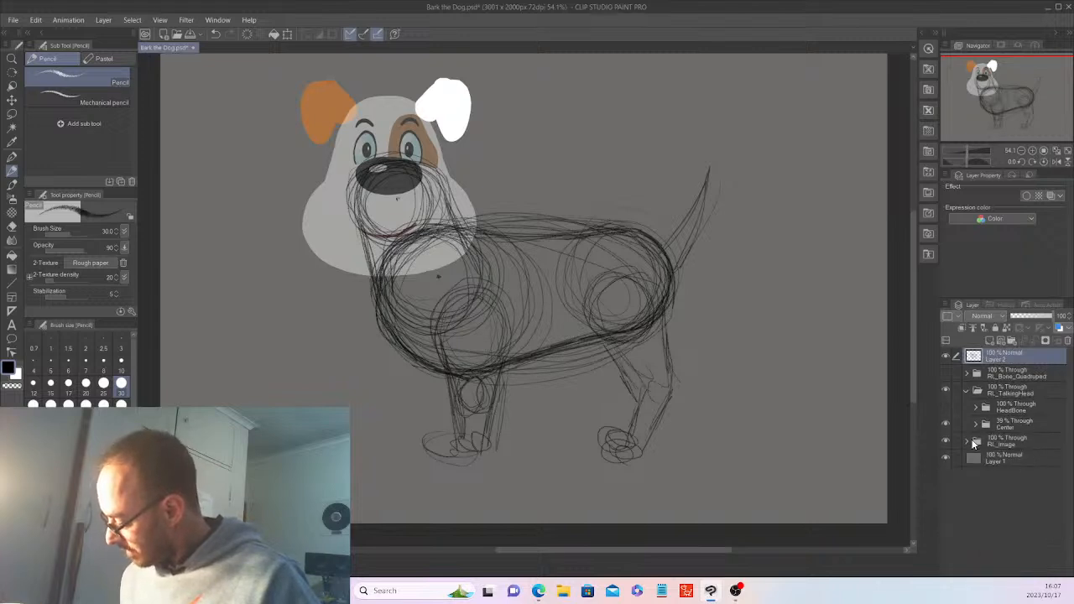
left_click(975, 428)
left_click_drag(1071, 453, 1067, 534)
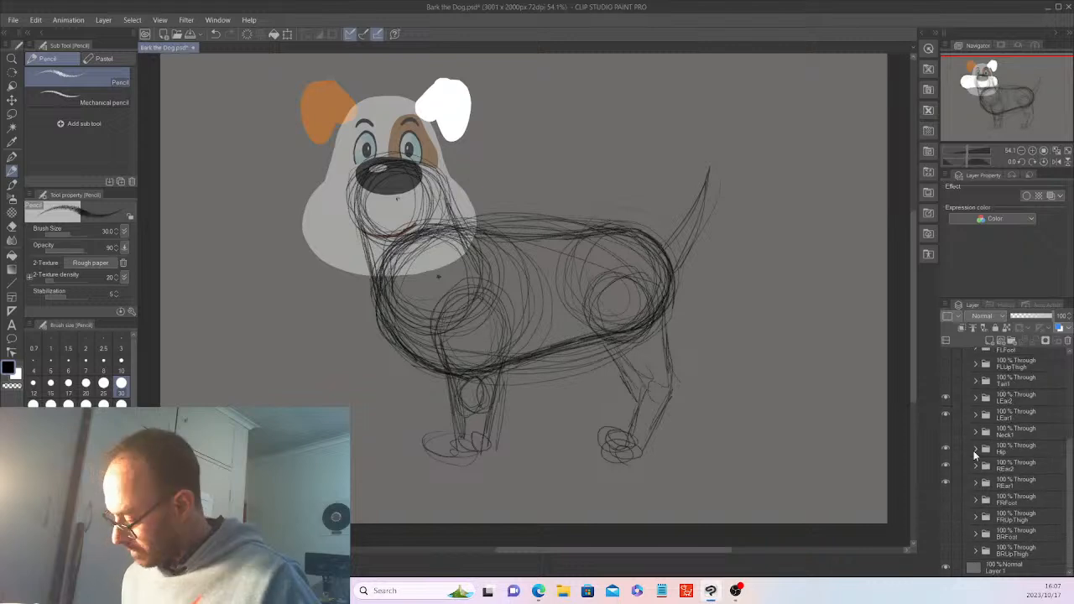
left_click(975, 454)
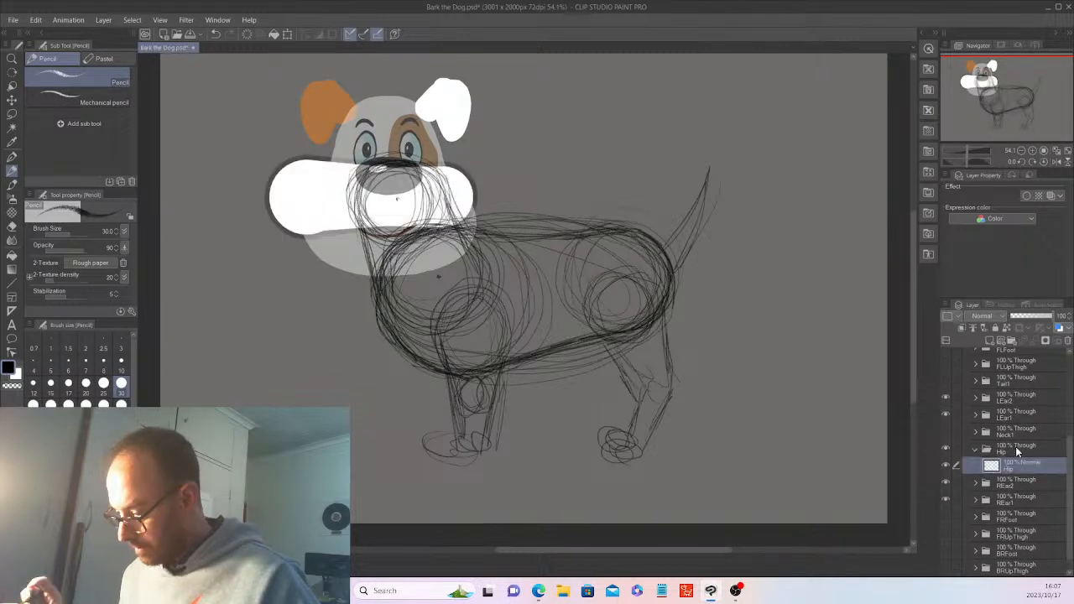
left_click(1062, 334)
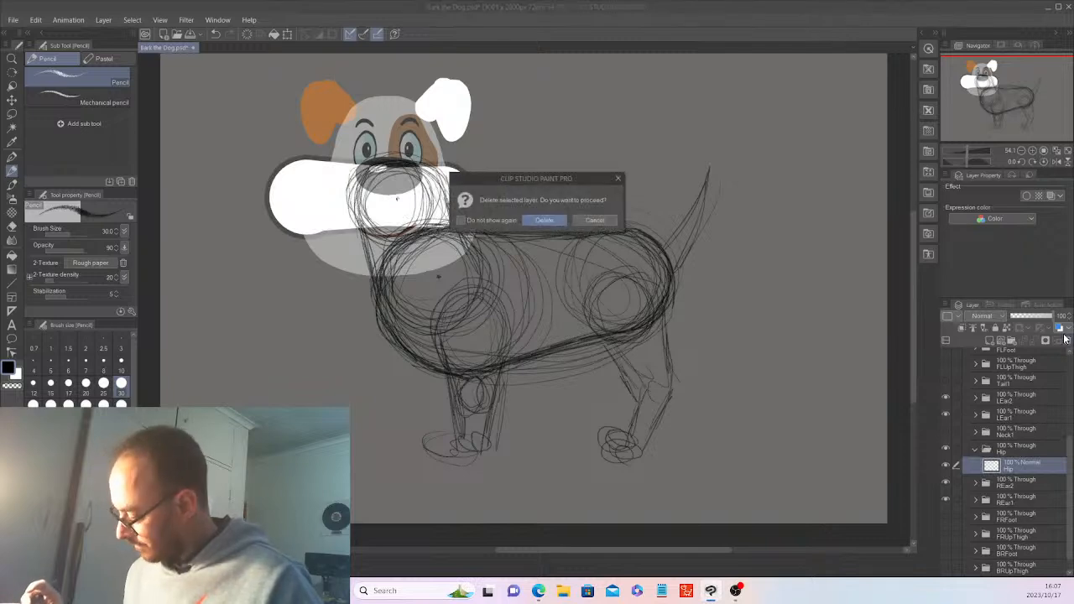
left_click(563, 216)
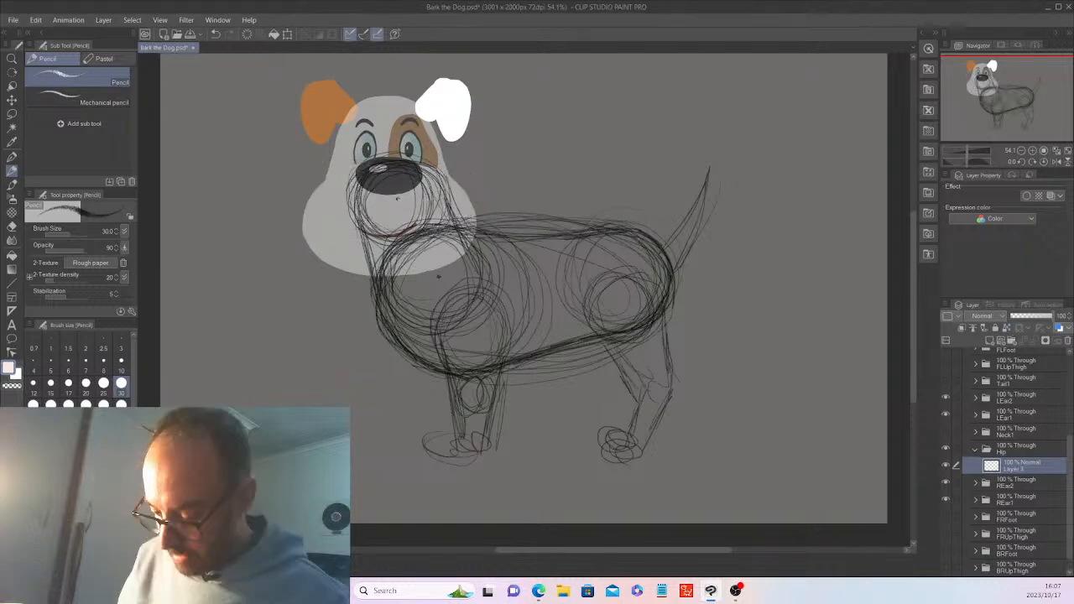
Switch to the G-pen and fade Layer 2 to 43% opacity
left_click(13, 158)
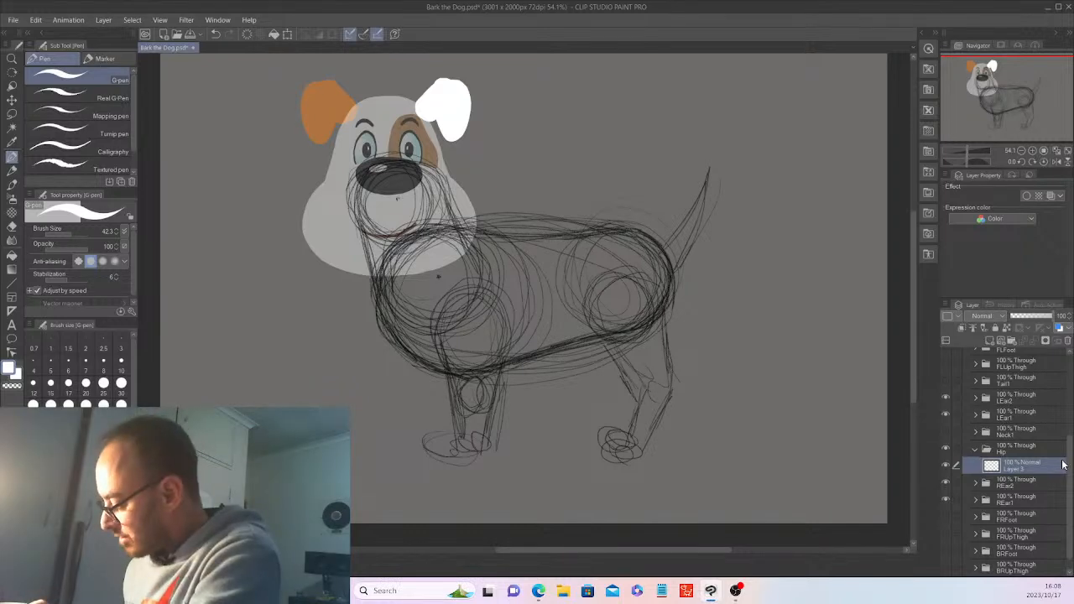
left_click_drag(1070, 465, 1070, 377)
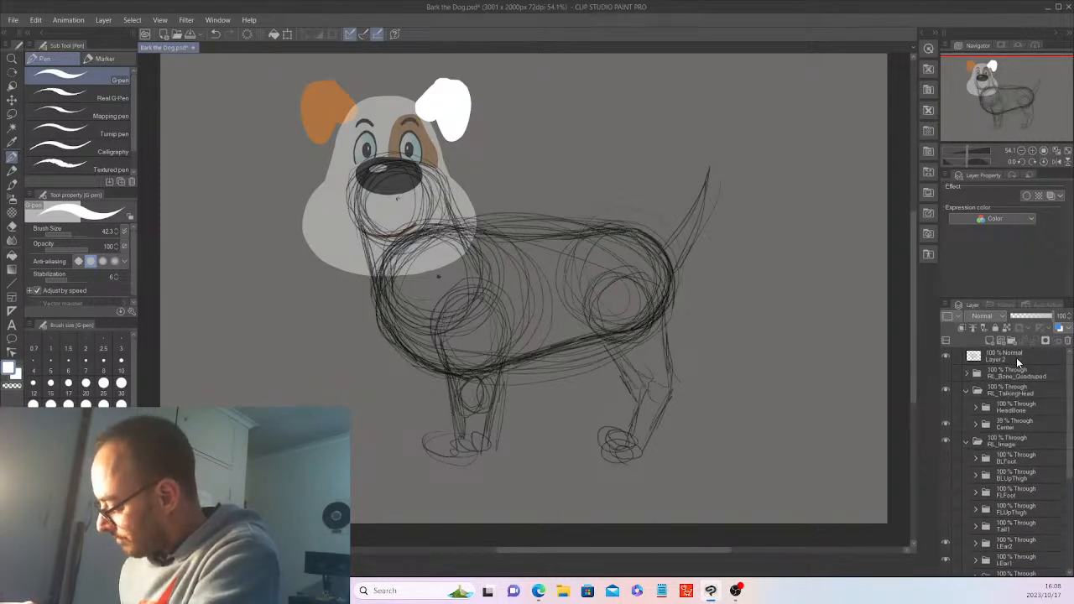
left_click(1029, 316)
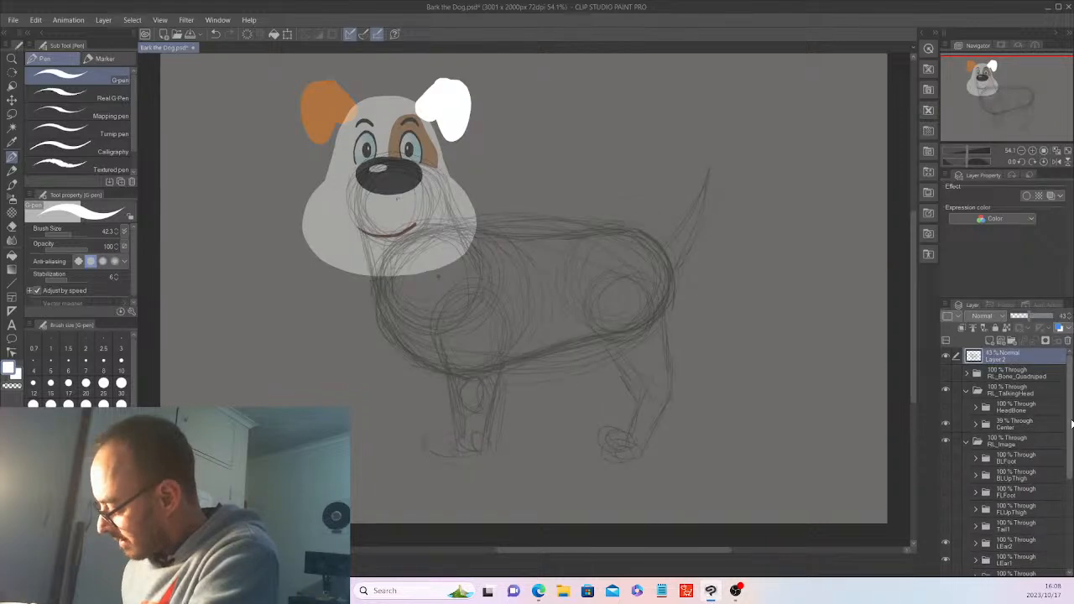
On Layer 3 in the Hip folder, trace a closed white G-pen outline of the dog's body
left_click_drag(1071, 424, 1070, 516)
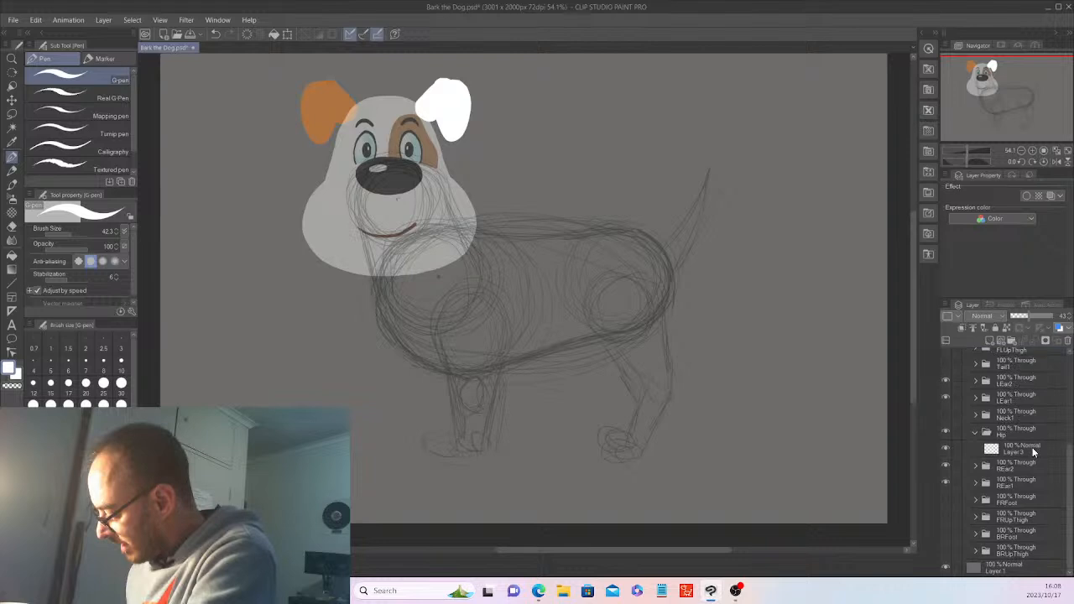
left_click(1033, 452)
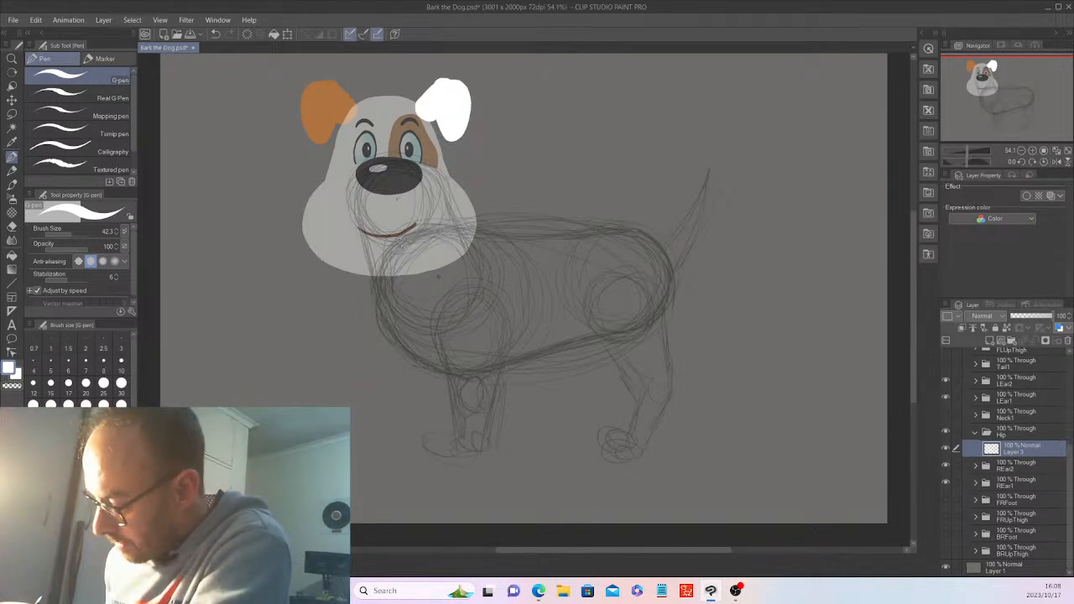
mouse_move(402, 244)
left_mouse_down()
mouse_move(463, 229)
mouse_move(661, 250)
mouse_move(671, 285)
mouse_move(637, 332)
mouse_move(453, 372)
mouse_move(375, 291)
mouse_move(403, 237)
left_mouse_up()
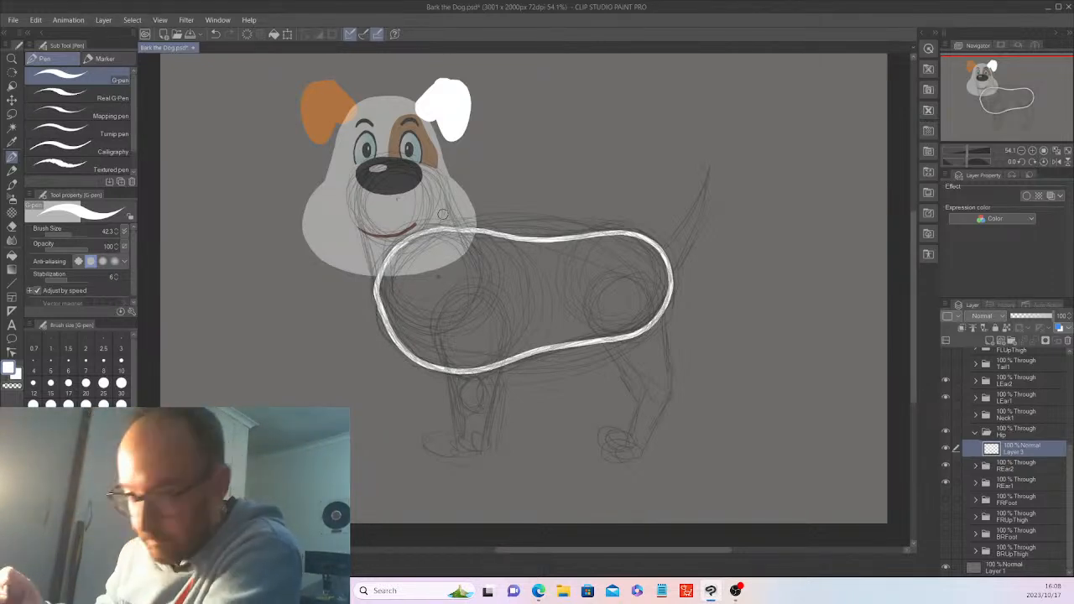
Auto-select inside the outline, expand it by 3 px, fill it white, deselect, and hide Layer 2
left_click(13, 128)
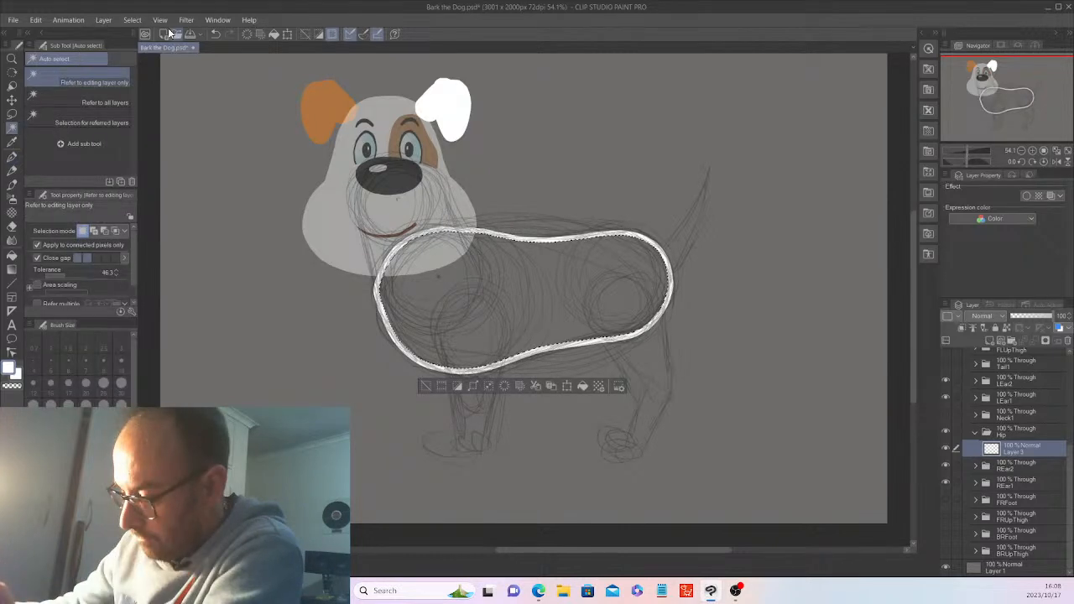
left_click(183, 70)
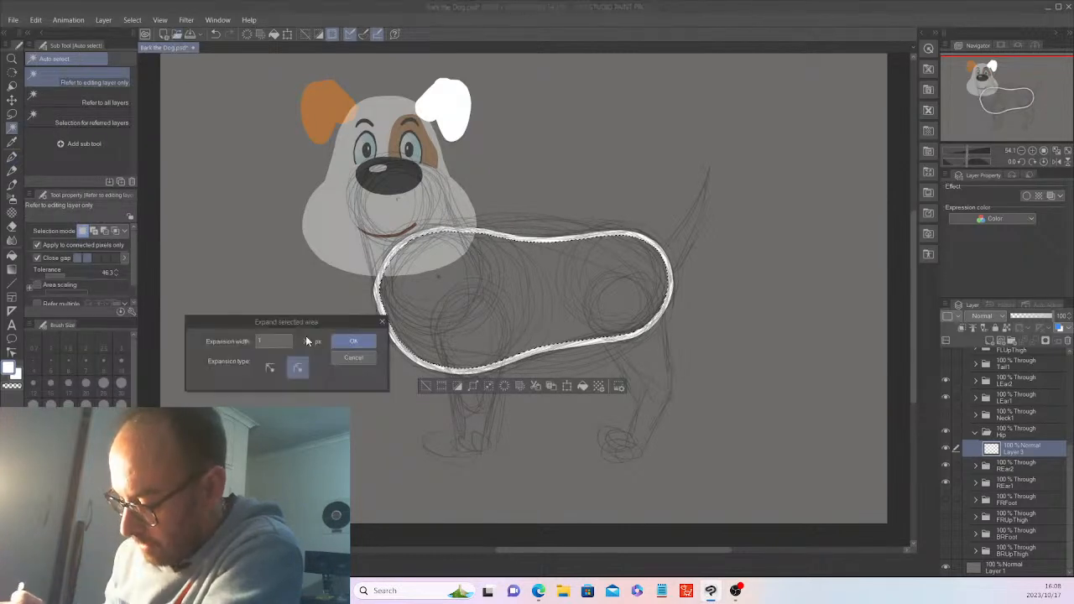
left_click(285, 341)
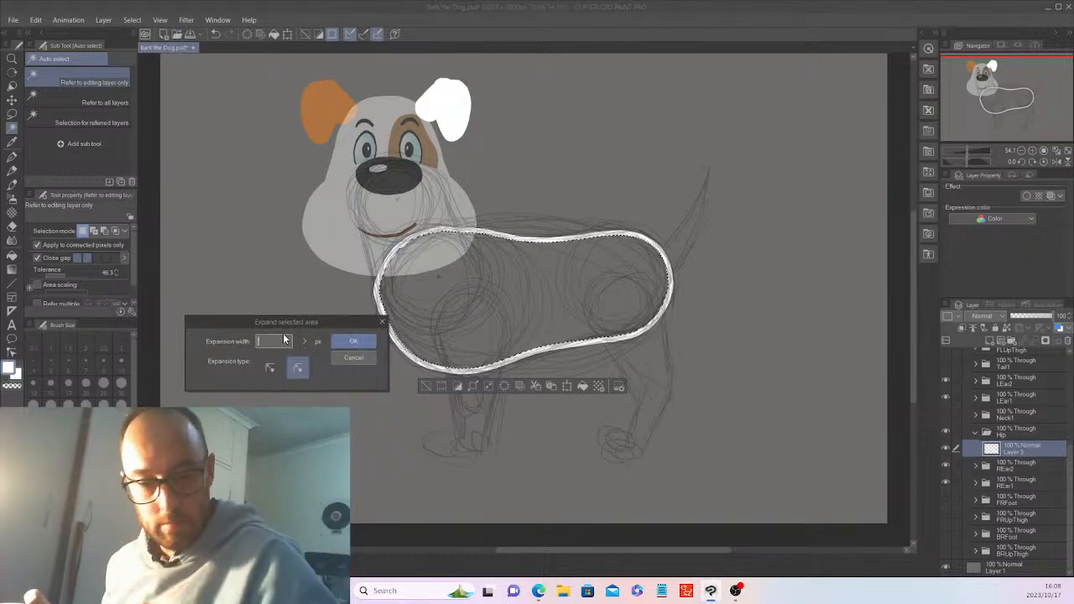
type("3")
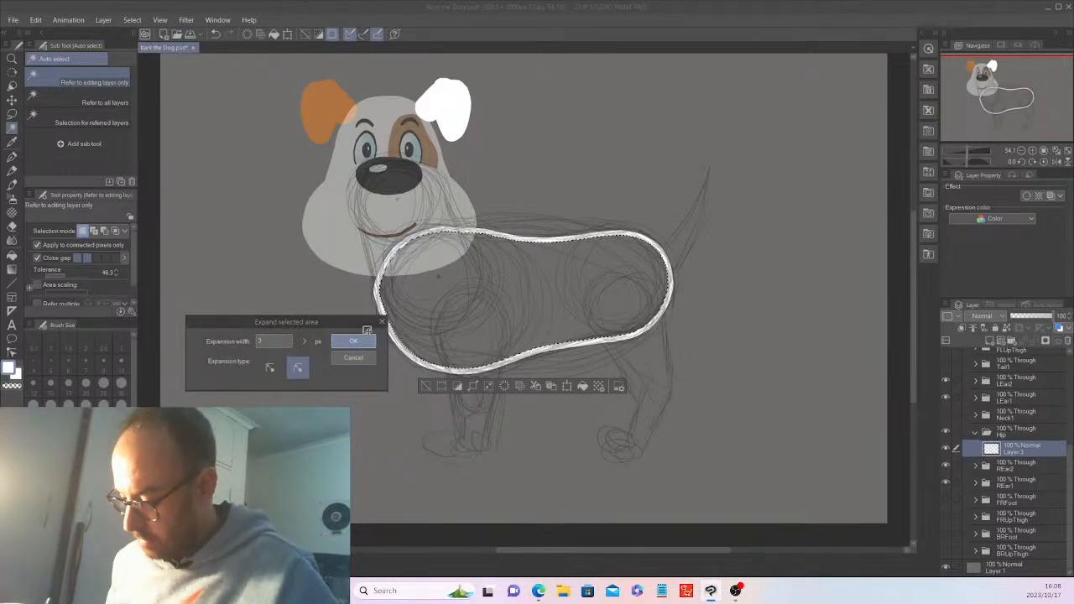
key("Return")
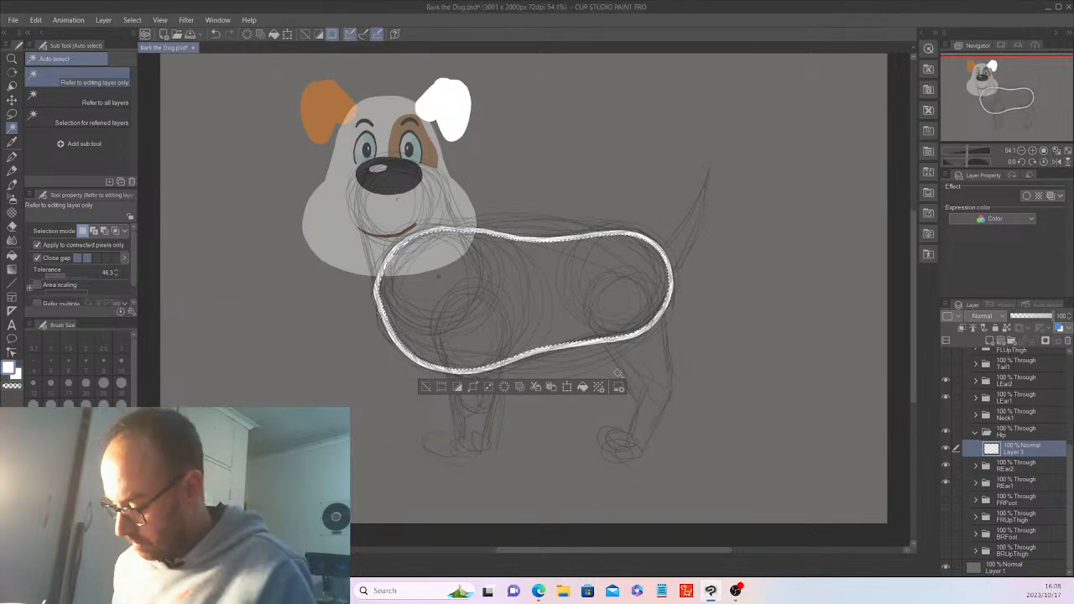
left_click(428, 387)
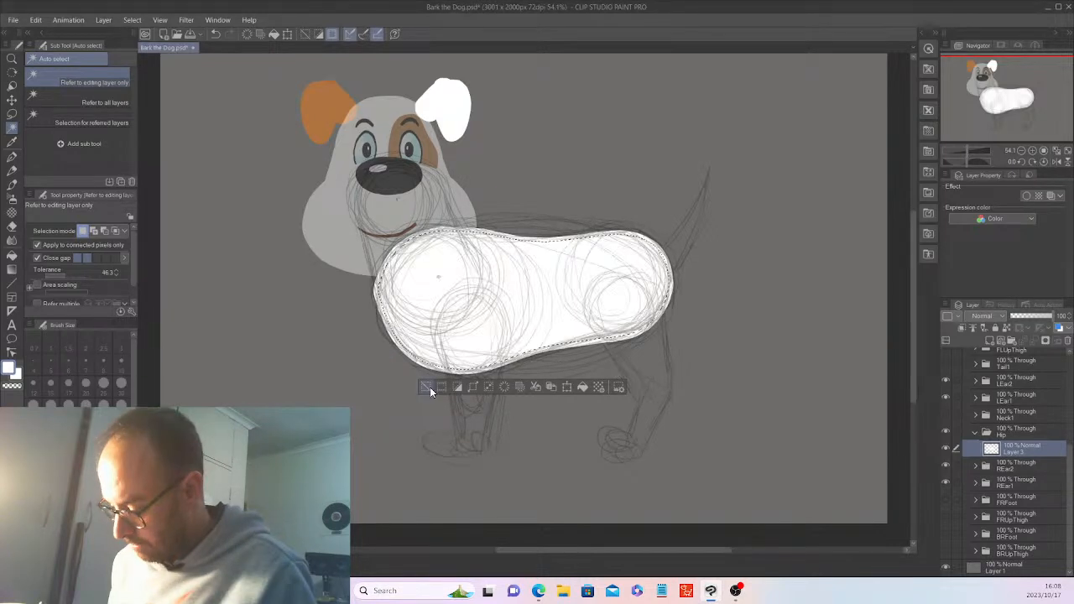
left_click(429, 389)
left_click_drag(1069, 482, 1069, 378)
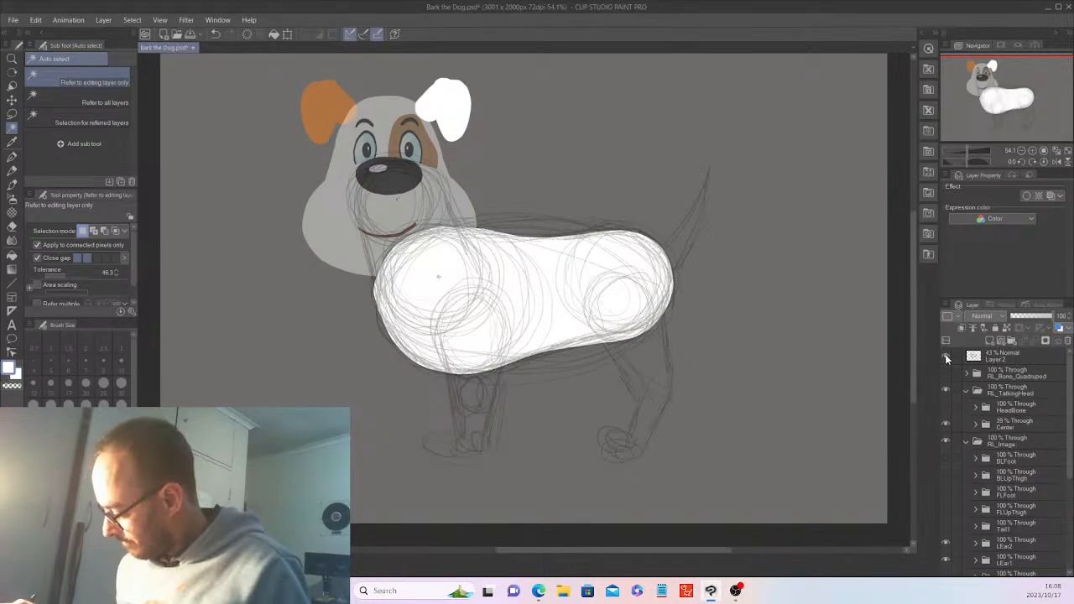
left_click(946, 357)
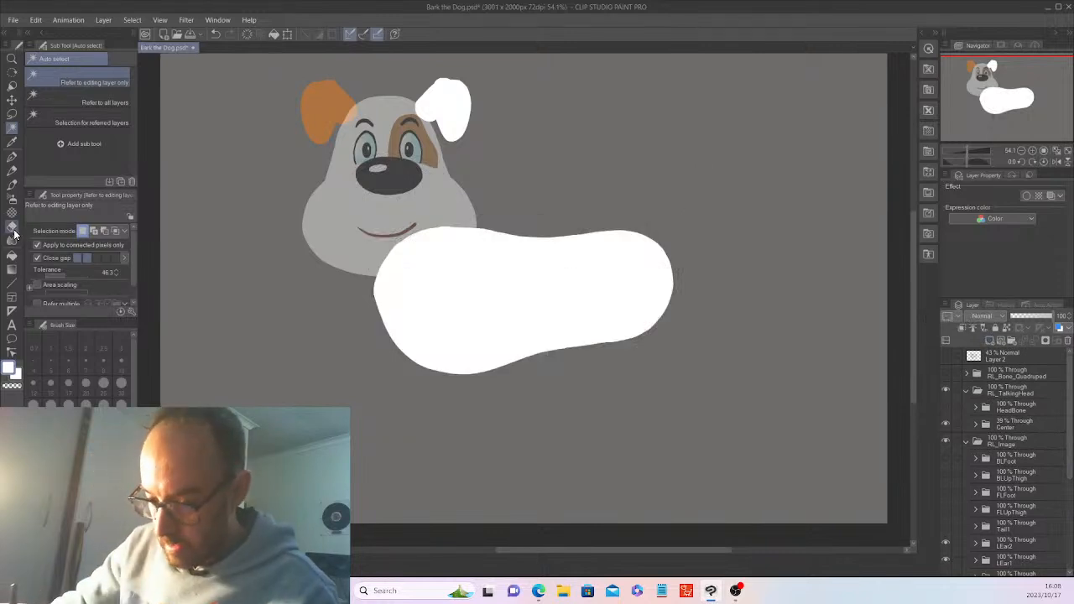
Set the Eraser size to 25.1 and add a new layer above Layer 3
key("e")
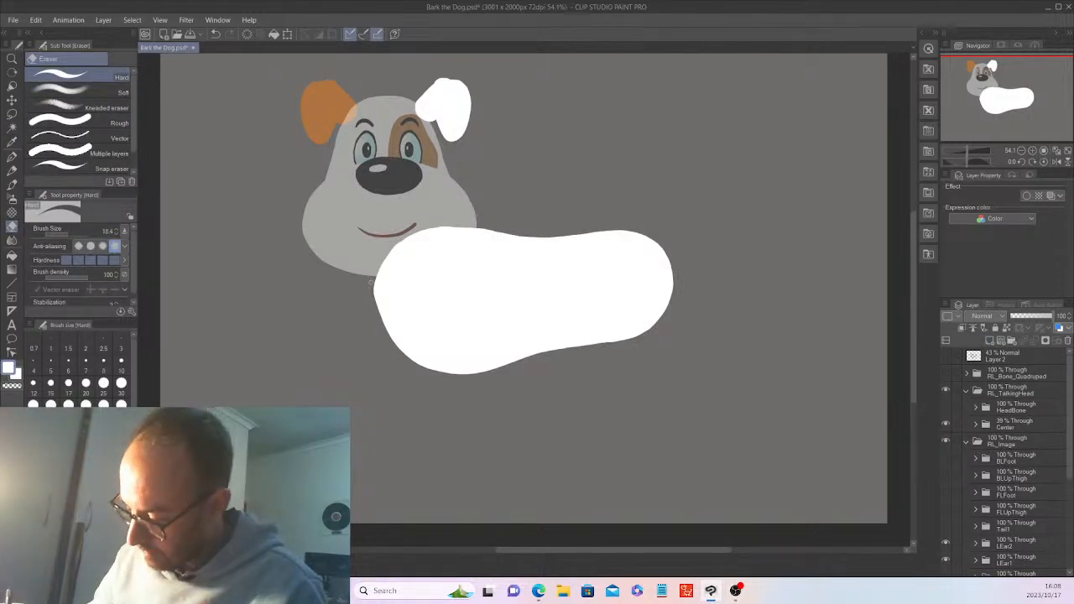
left_click(71, 231)
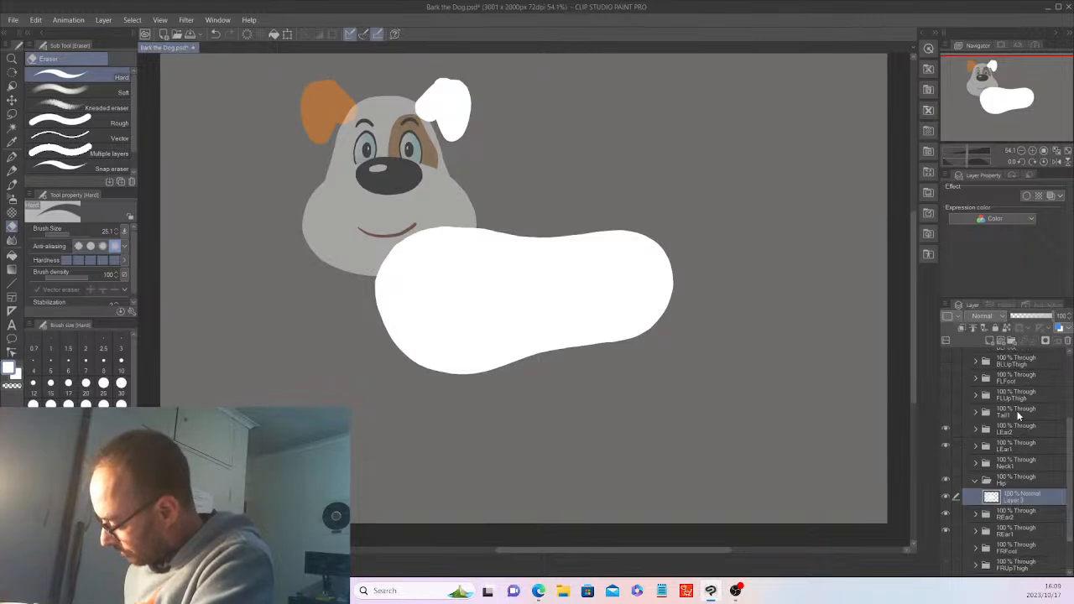
left_click(990, 341)
left_click(1022, 513)
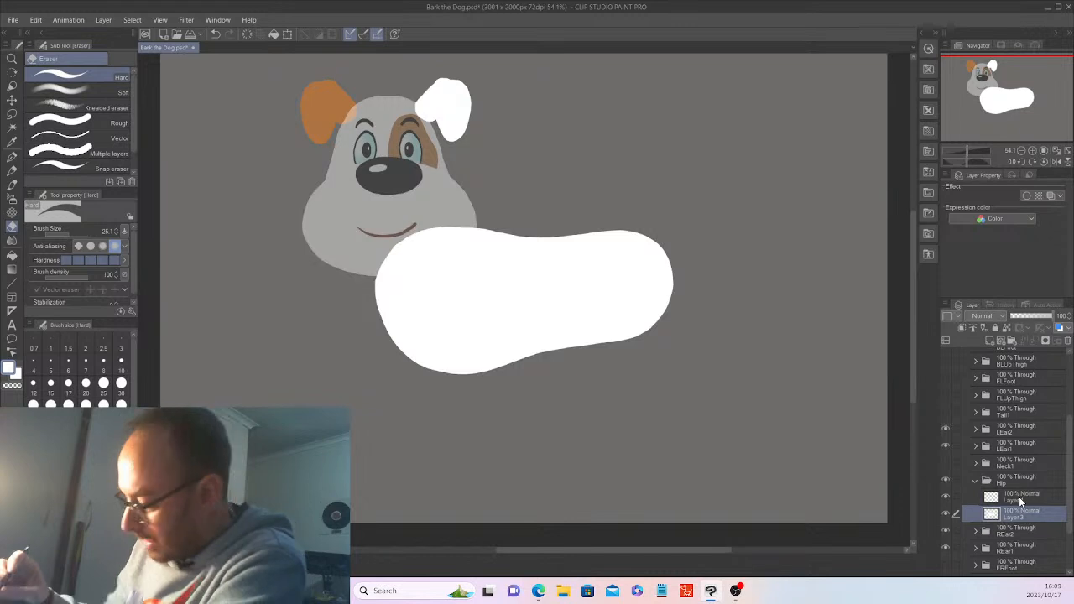
Restore the Center head folder to full 100% opacity
scroll(1020, 500, "up", 3)
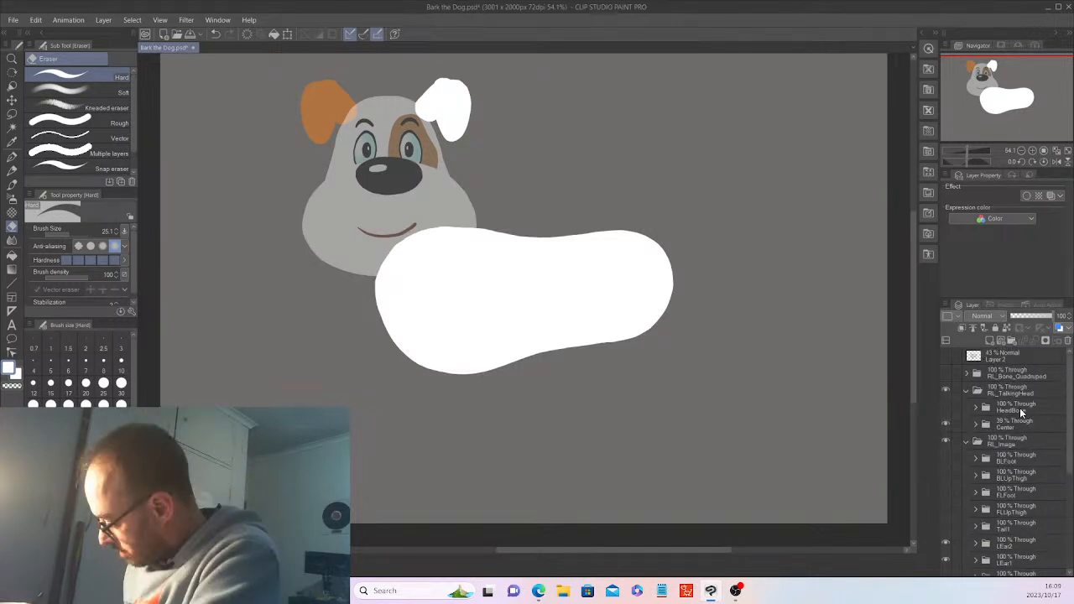
left_click(1017, 424)
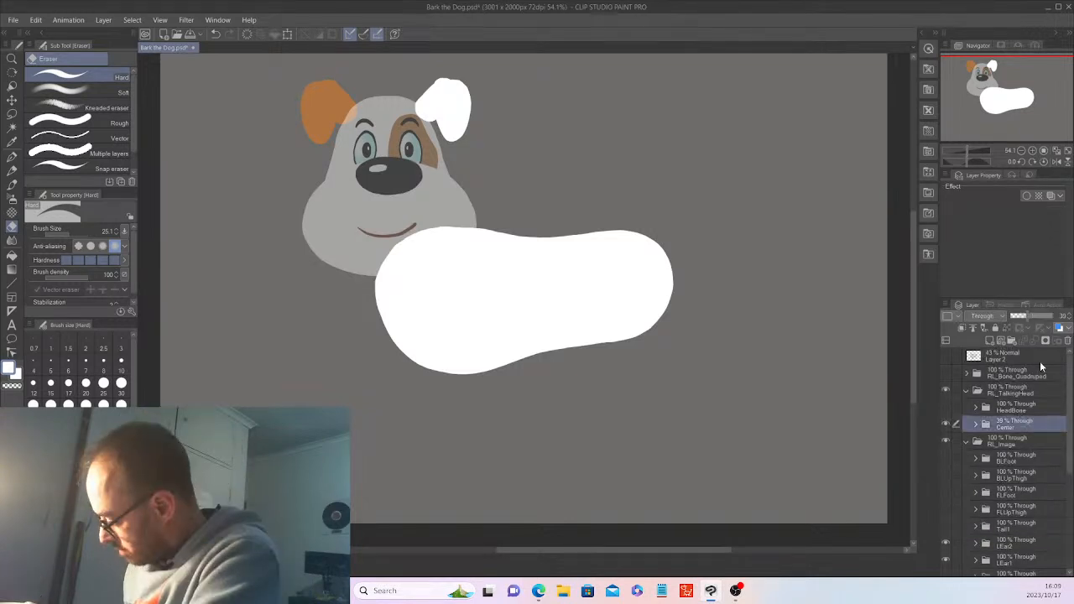
key("ctrl+z")
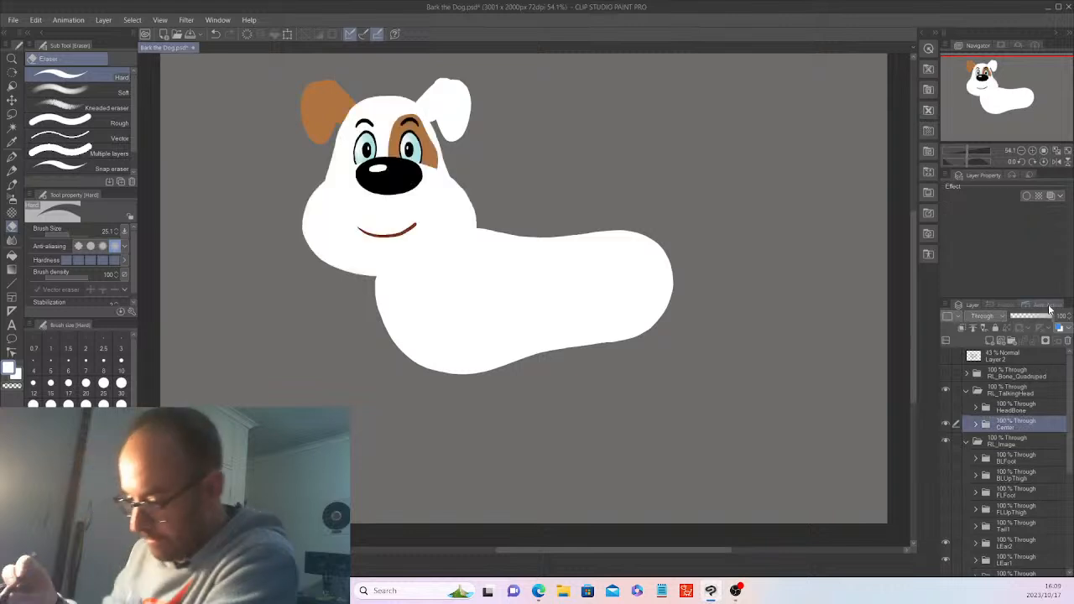
left_click(12, 141)
Eyedrop the ear's brown and auto-select the whole white body shape
left_click(328, 96)
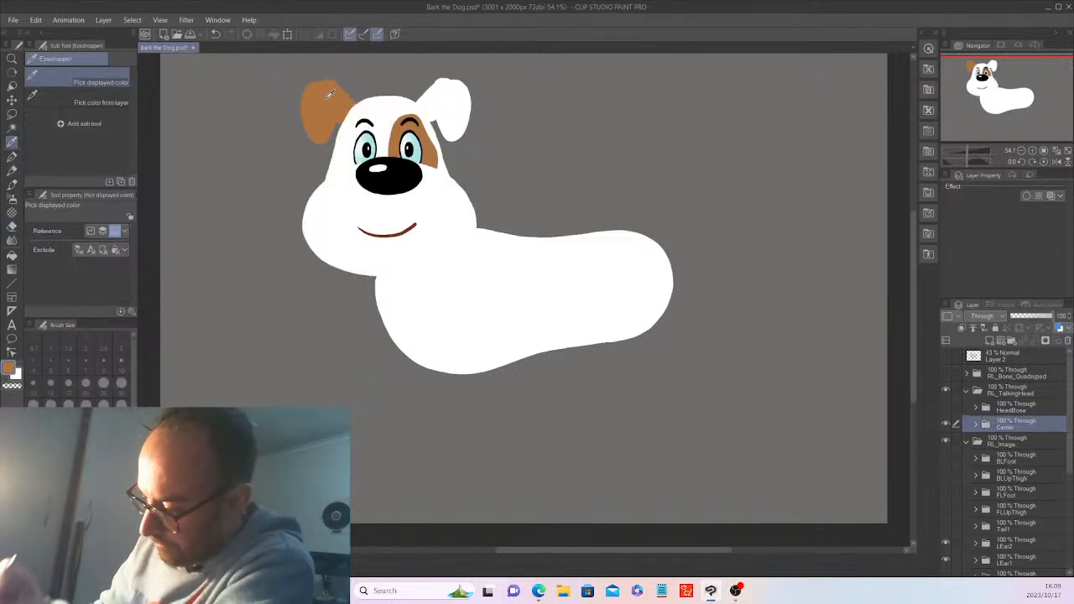
scroll(1072, 447, "down", 3)
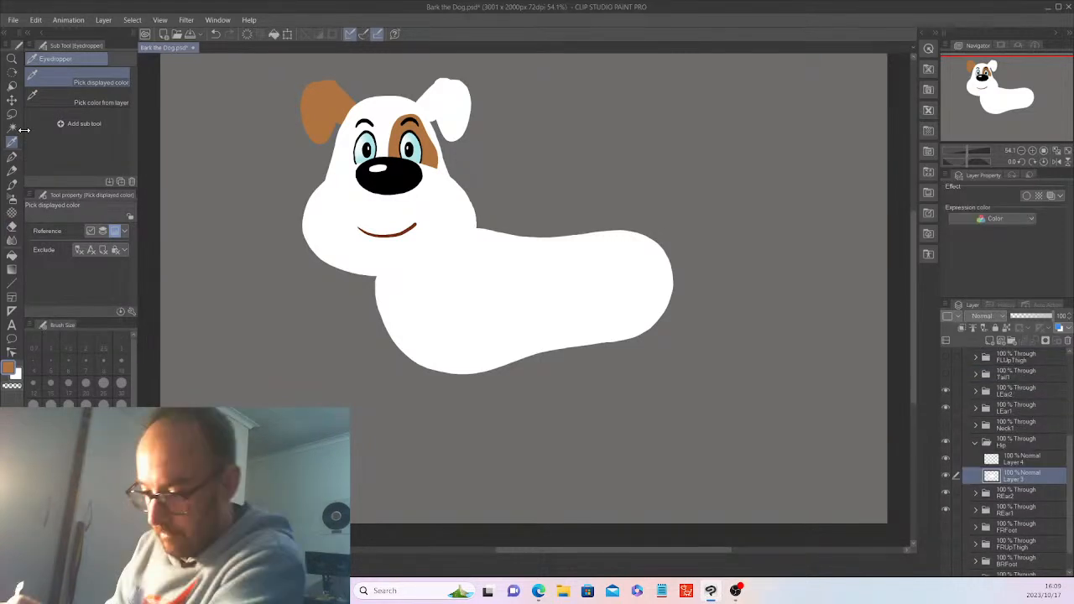
left_click(11, 127)
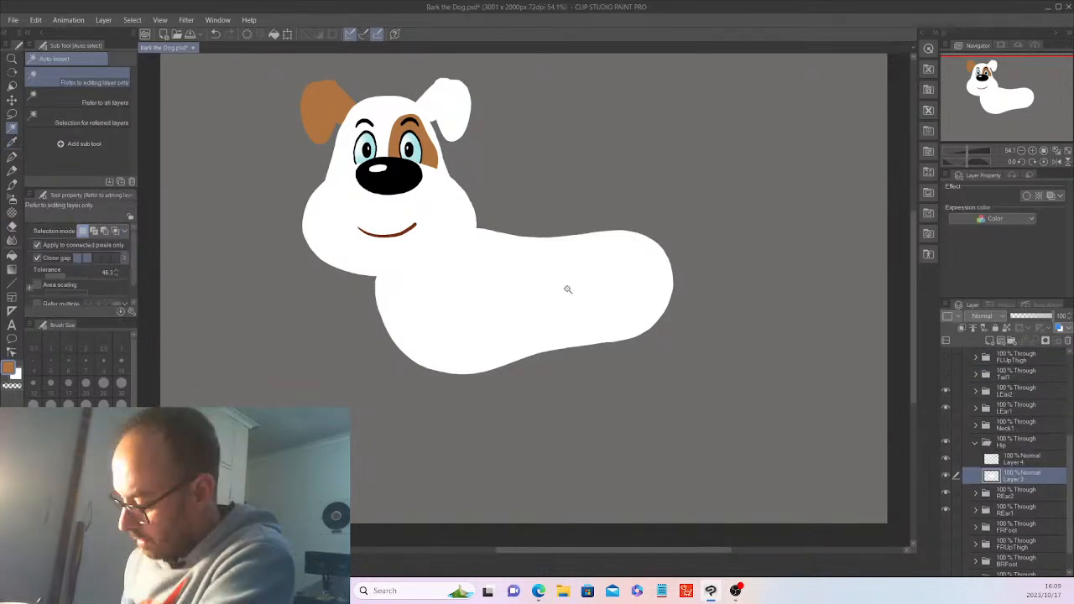
left_click(567, 289)
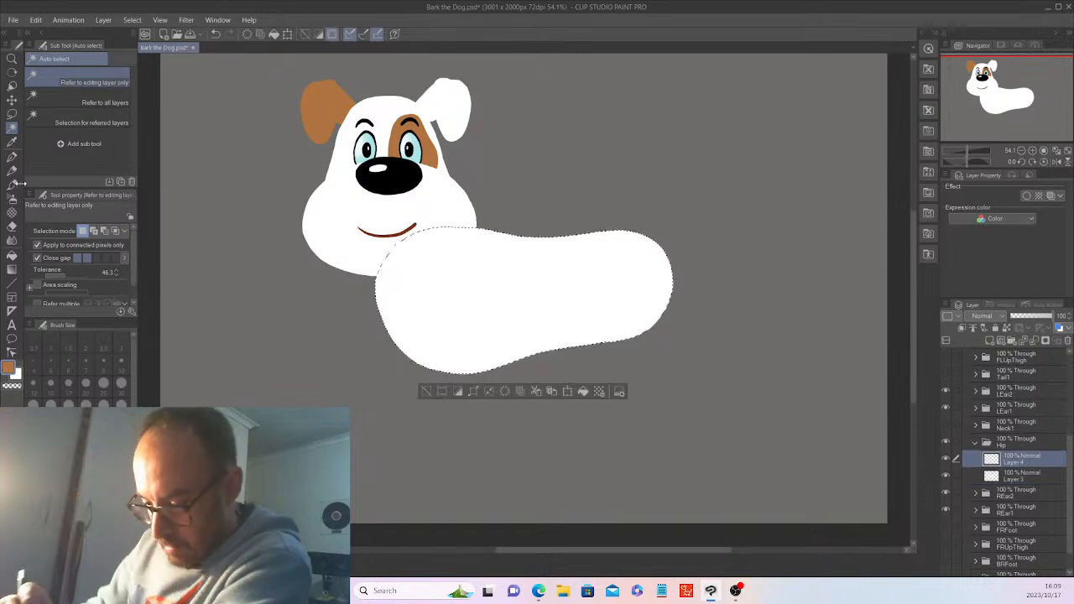
key("p")
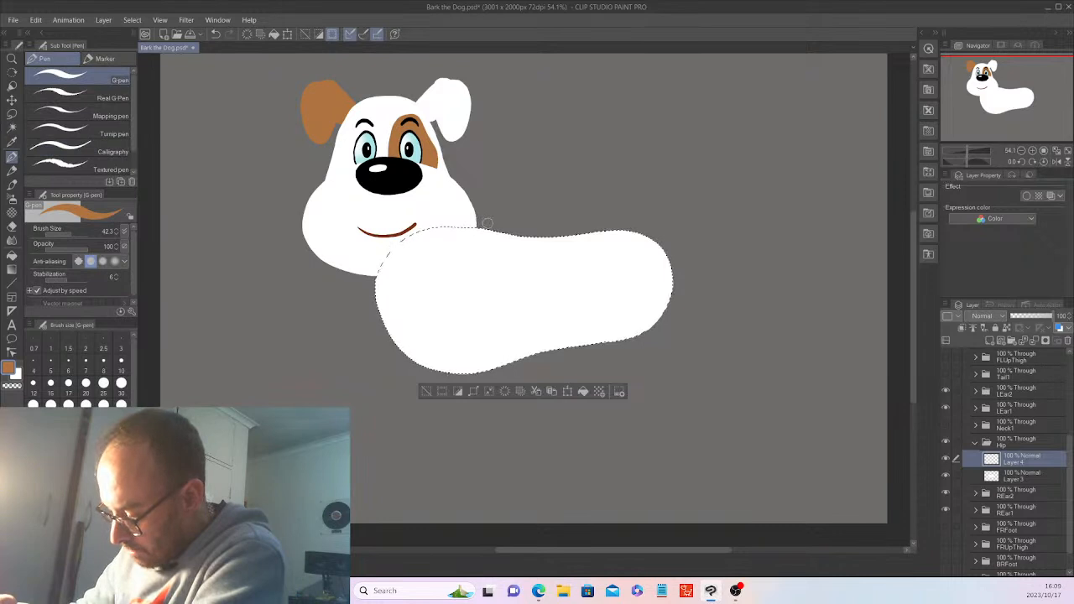
Paint the brown back patch inside the body selection with the G-pen, undoing the overshoot
mouse_move(491, 231)
left_mouse_down()
mouse_move(536, 298)
mouse_move(619, 232)
left_mouse_up()
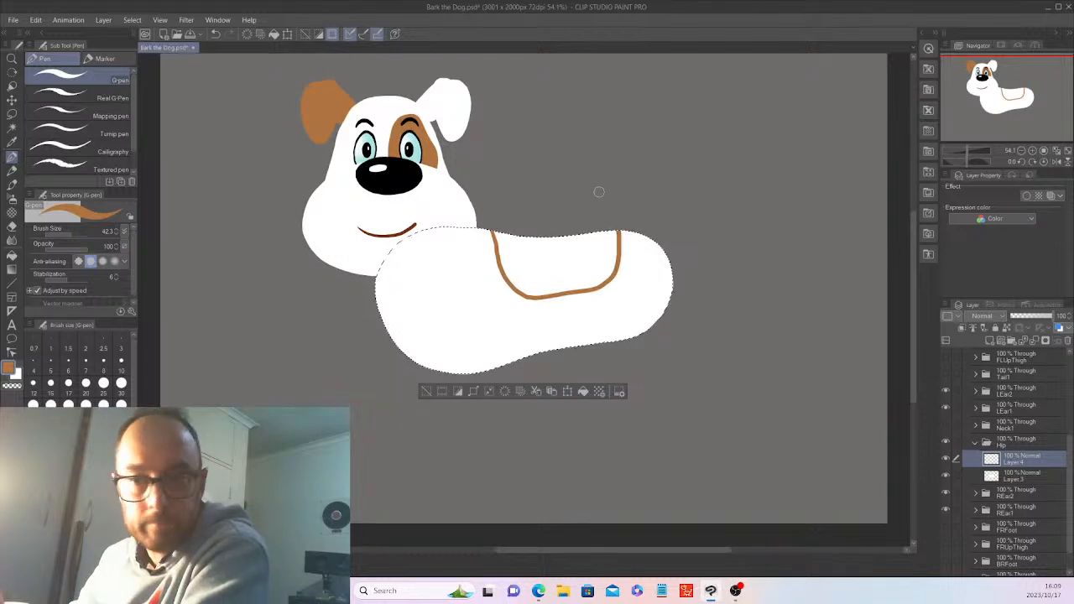
mouse_move(512, 235)
left_mouse_down()
mouse_move(511, 256)
mouse_move(505, 238)
mouse_move(497, 245)
mouse_move(510, 281)
mouse_move(515, 266)
left_mouse_up()
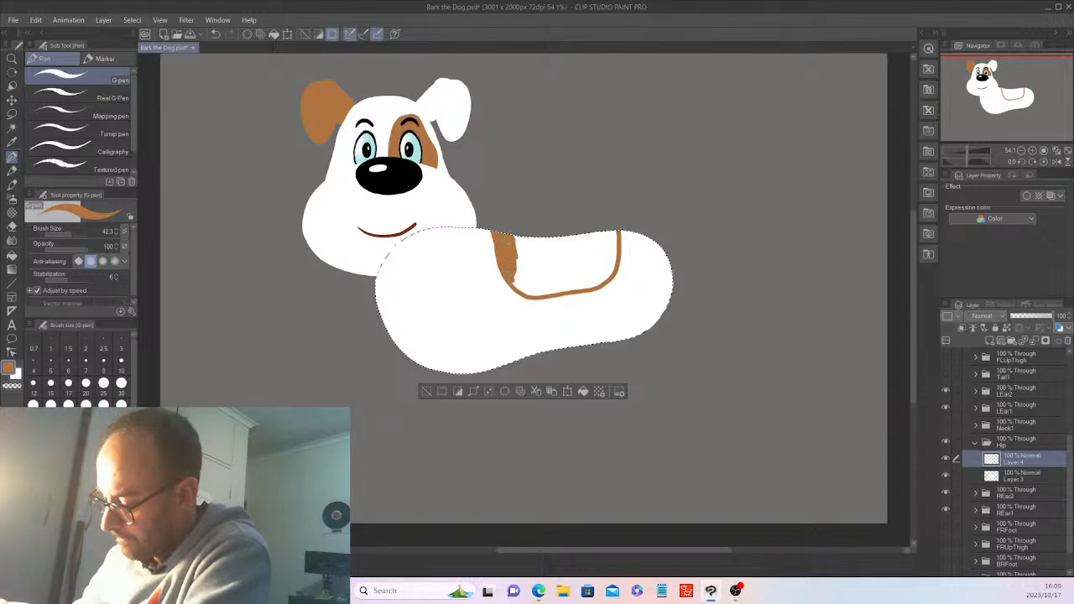
mouse_move(606, 255)
left_mouse_down()
mouse_move(608, 229)
mouse_move(606, 259)
left_mouse_up()
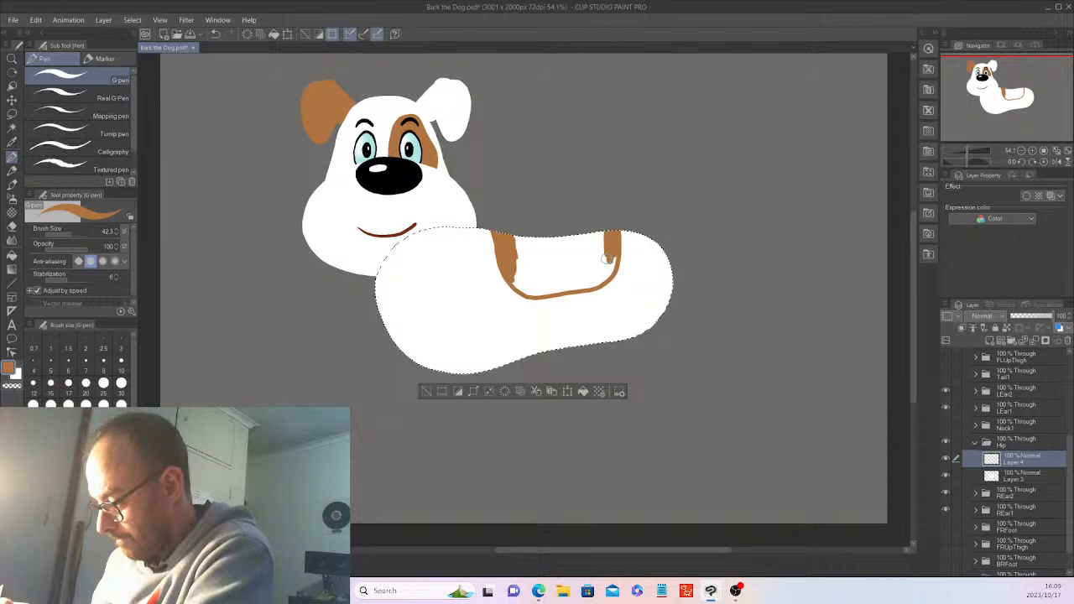
left_click_drag(70, 234, 79, 234)
mouse_move(534, 246)
left_mouse_down()
mouse_move(524, 243)
mouse_move(539, 283)
mouse_move(601, 265)
mouse_move(553, 267)
mouse_move(558, 239)
mouse_move(504, 289)
mouse_move(570, 277)
left_mouse_up()
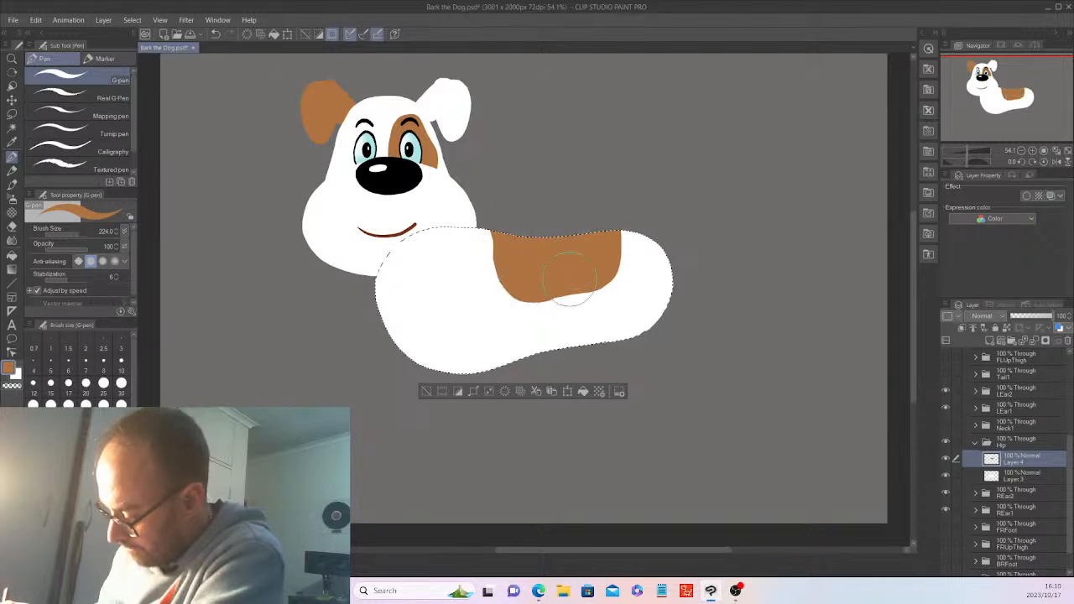
key("ctrl+z")
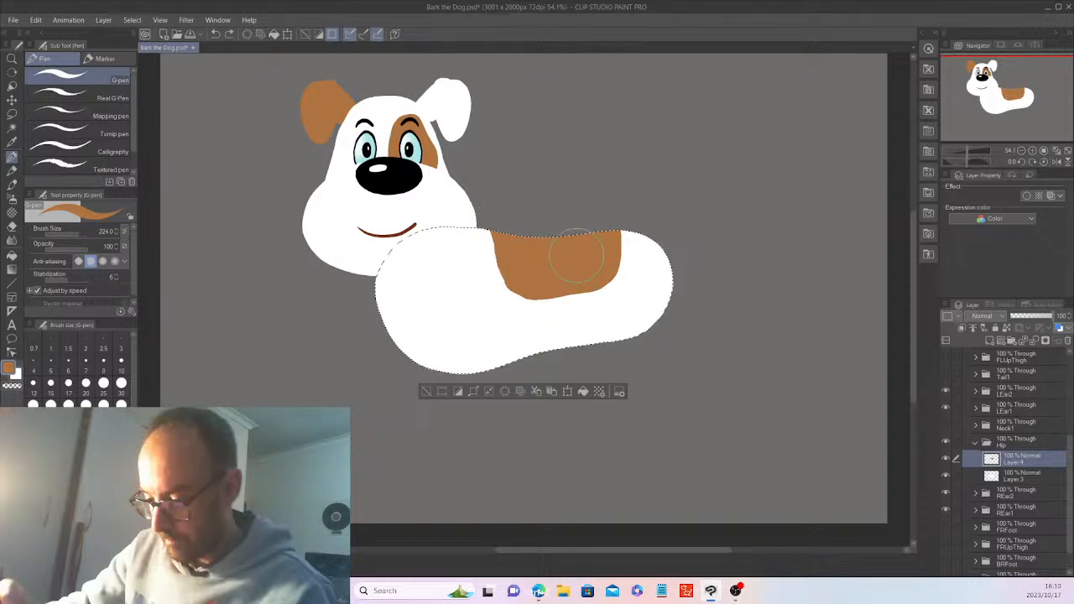
left_click(66, 231)
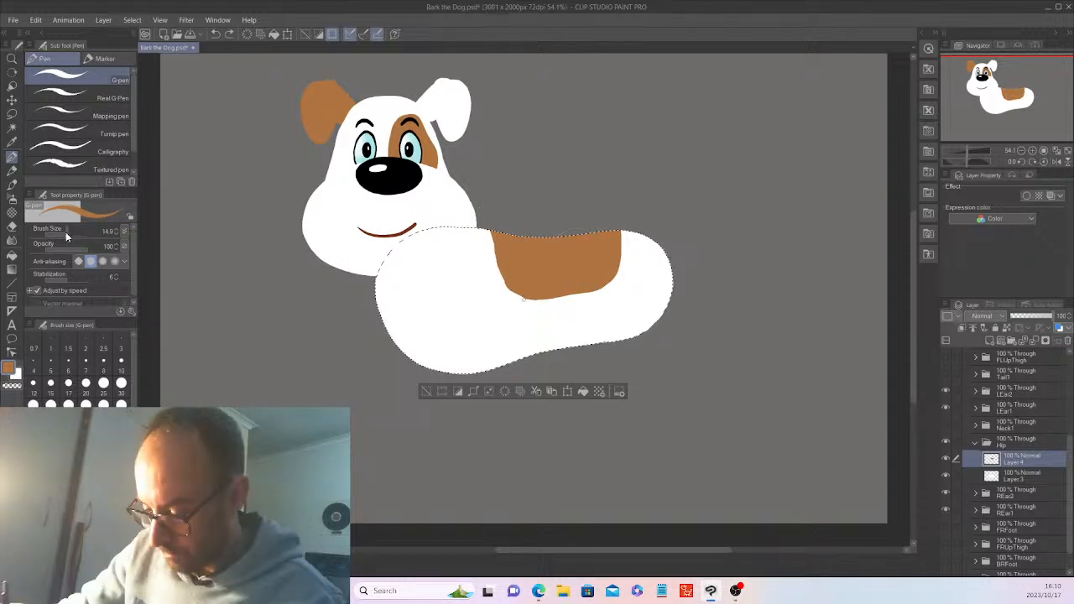
left_click_drag(65, 232, 71, 232)
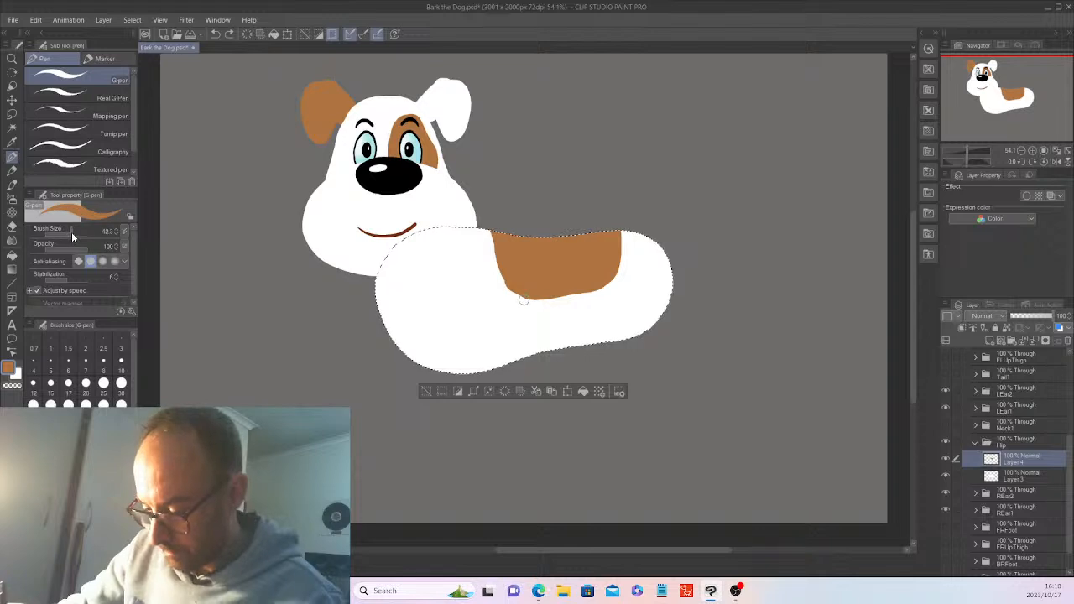
left_click(12, 224)
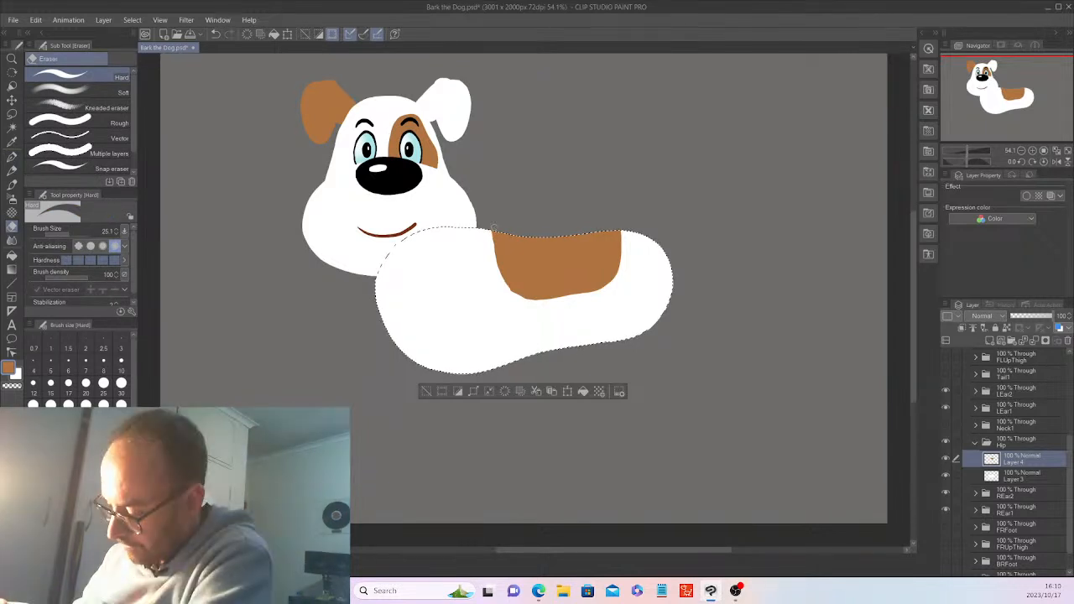
Erase a sliver off the brown patch's left edge and deselect the body
left_click_drag(495, 255, 526, 301)
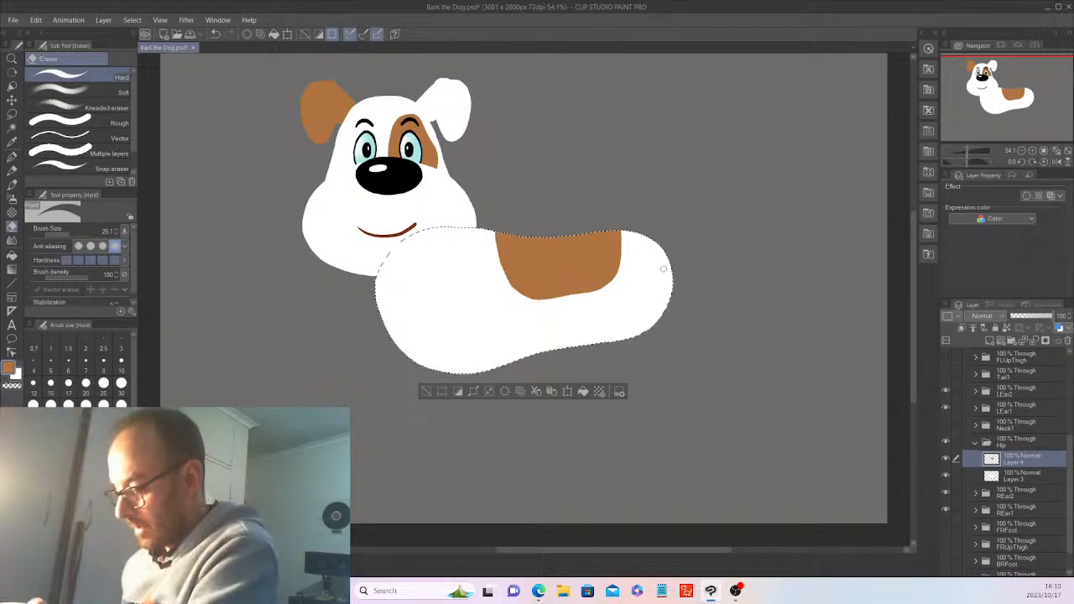
left_click(426, 391)
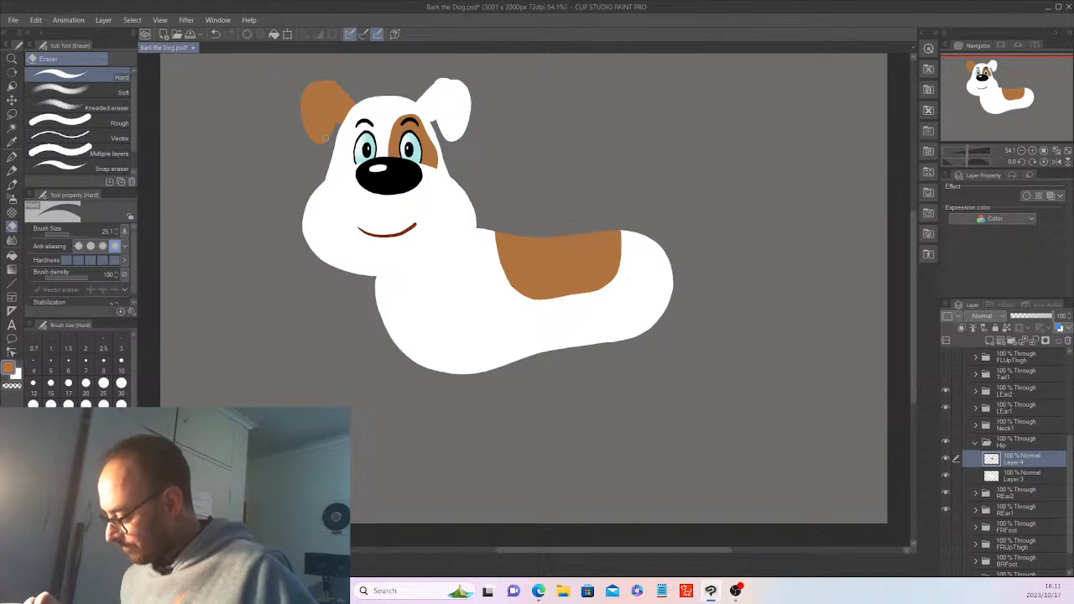
Collapse the Hip folder and set the Center head folder to 40% opacity
left_click(974, 442)
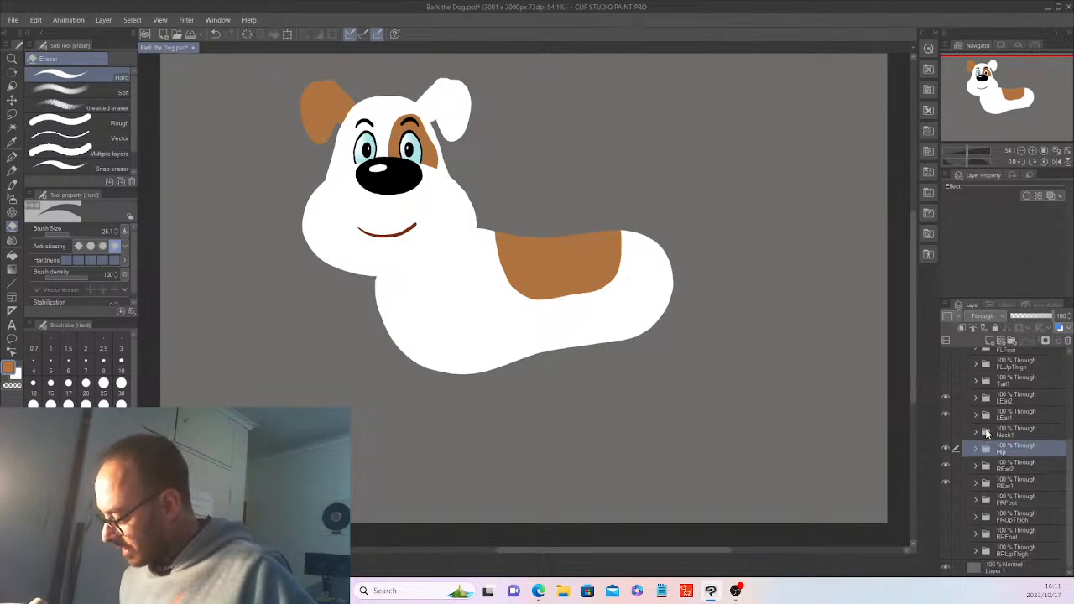
left_click_drag(1069, 455, 1068, 391)
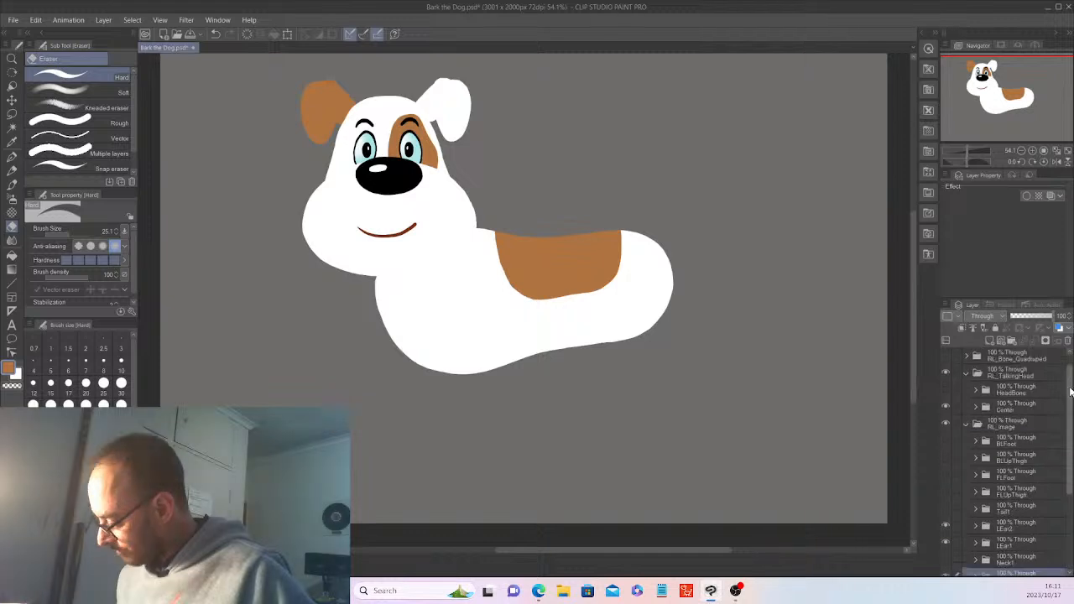
left_click(1017, 407)
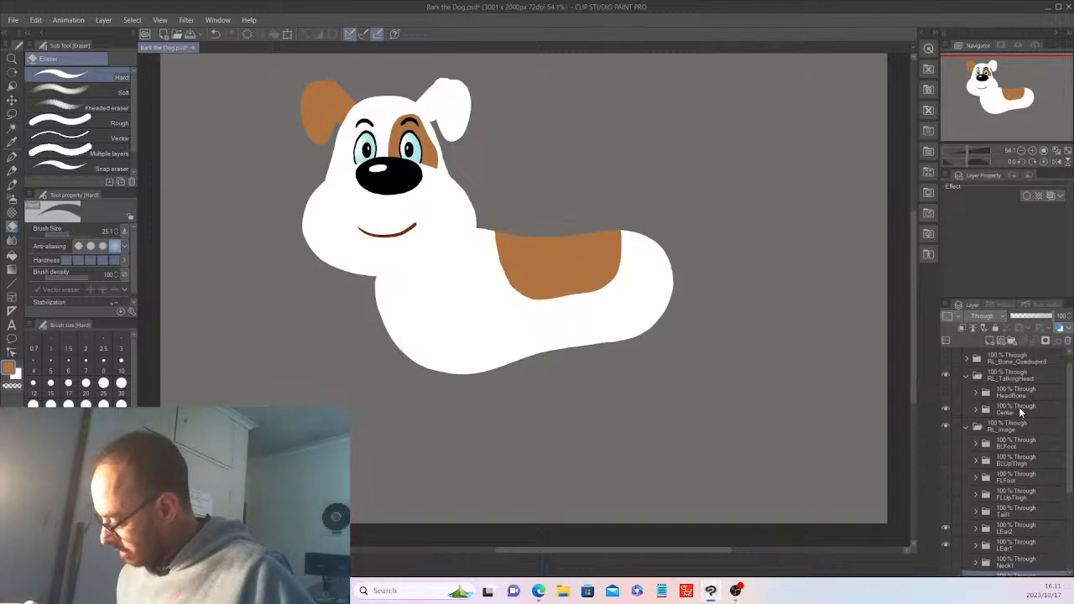
left_click(1027, 317)
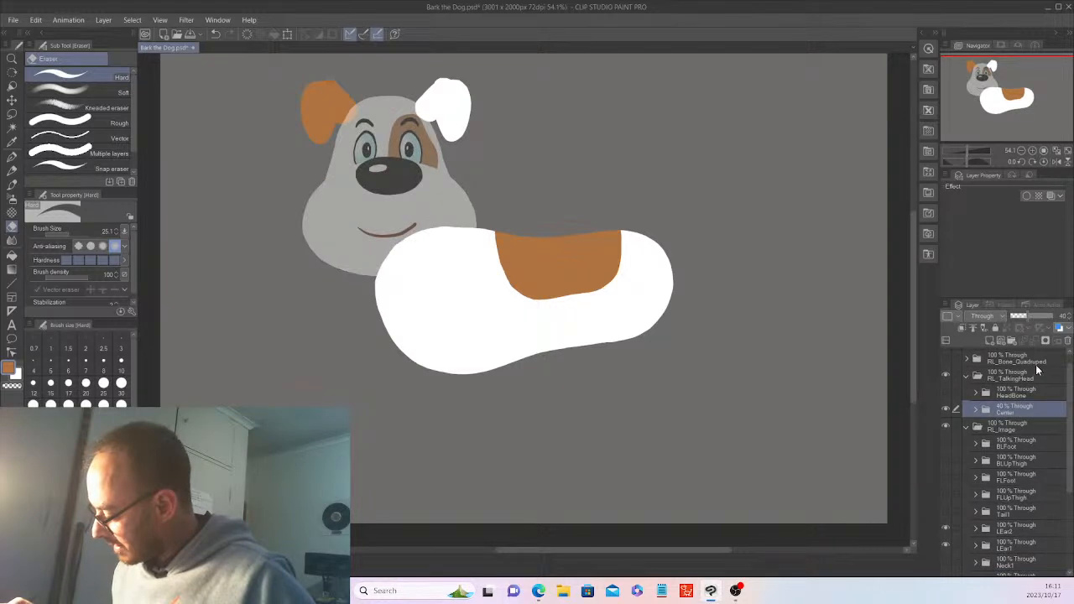
Lower the Hip body folder's opacity to about 39%
left_click_drag(1069, 470, 1071, 525)
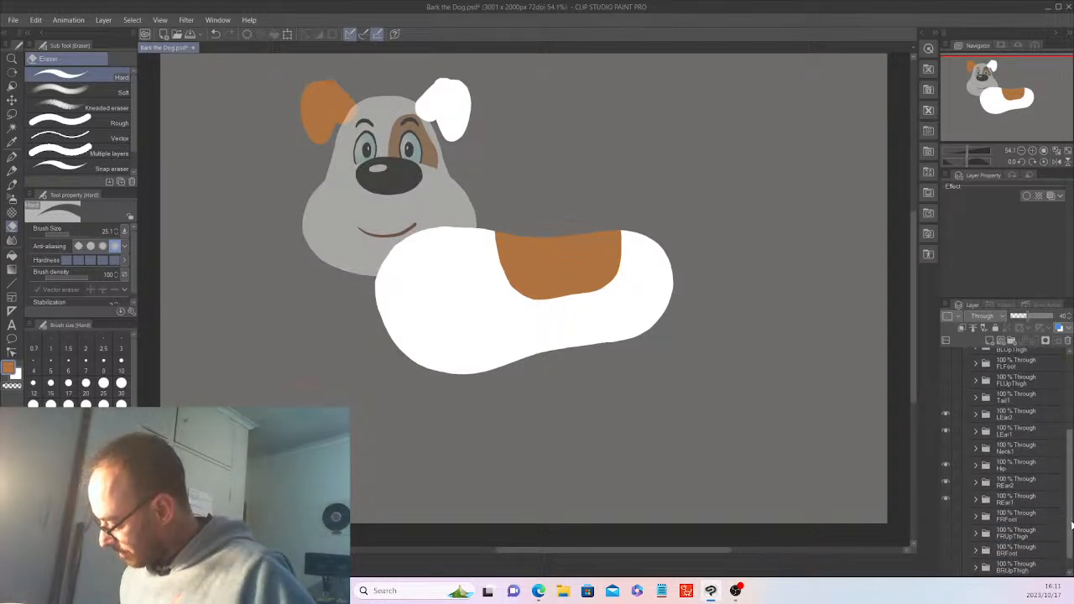
left_click(1015, 464)
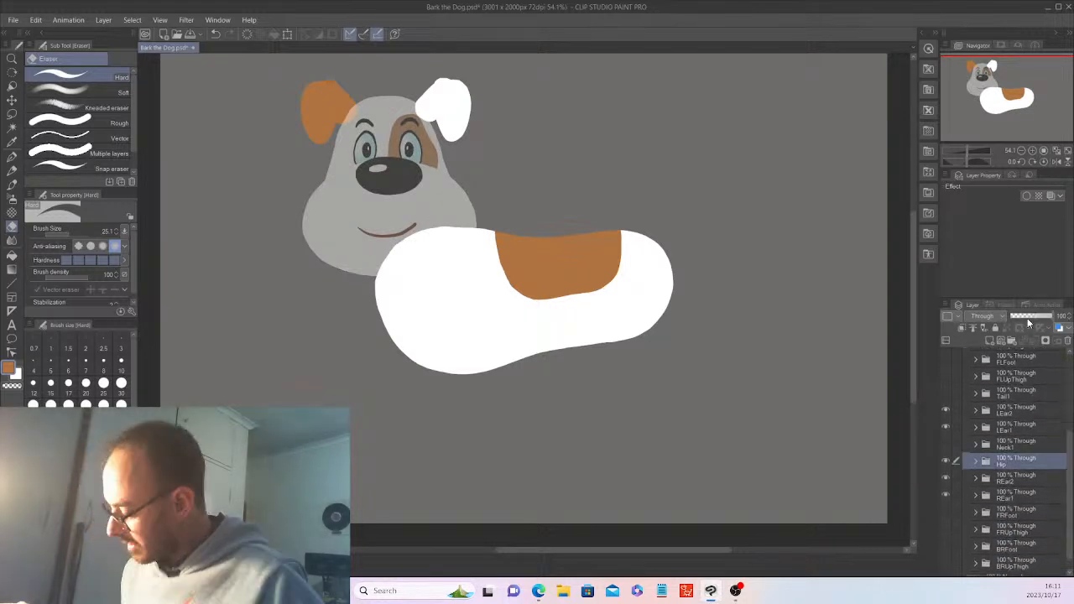
left_click(1015, 316)
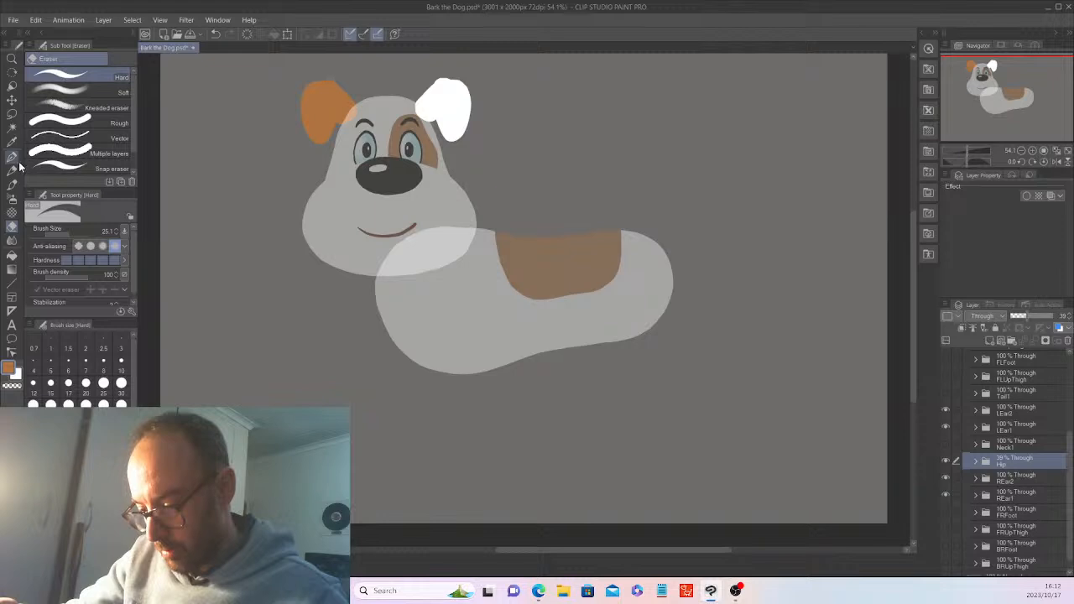
left_click(12, 339)
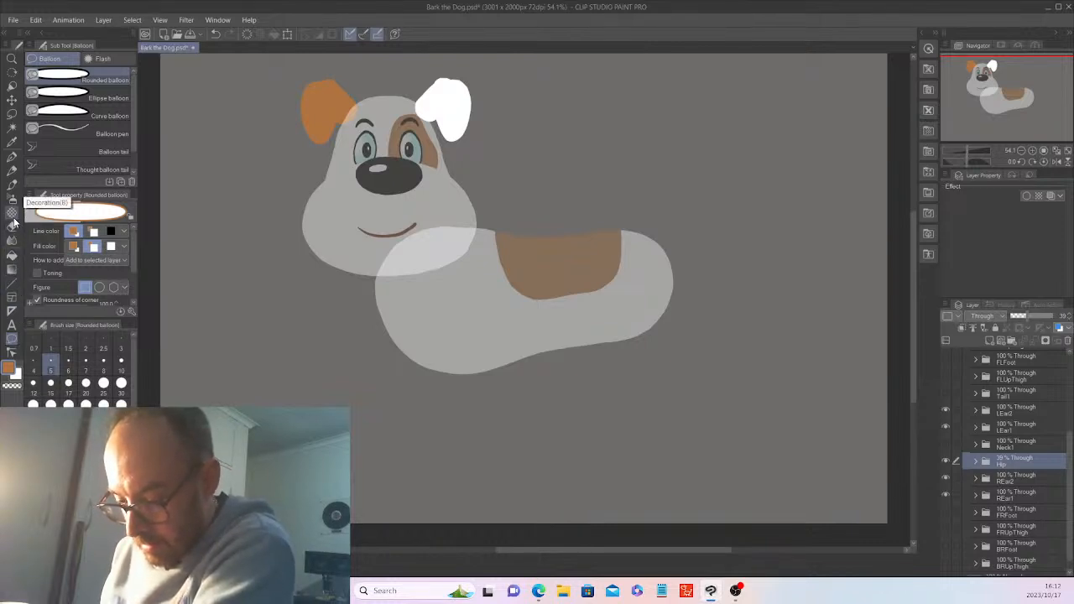
Switch to the ellipse selection and show the Layer 2 rough dog sketch
left_click(12, 116)
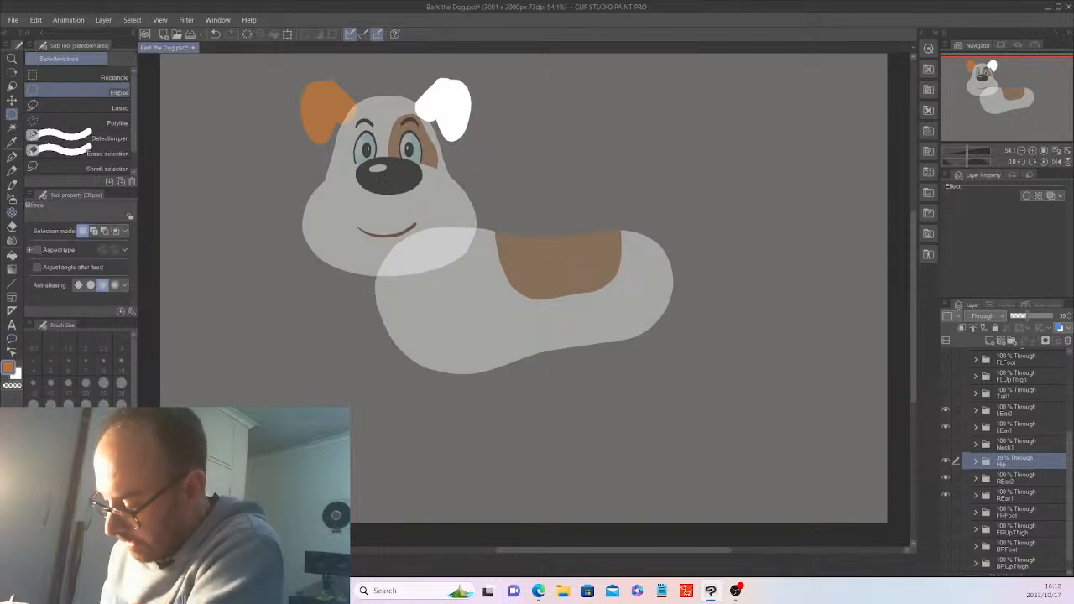
left_click_drag(1070, 455, 1067, 366)
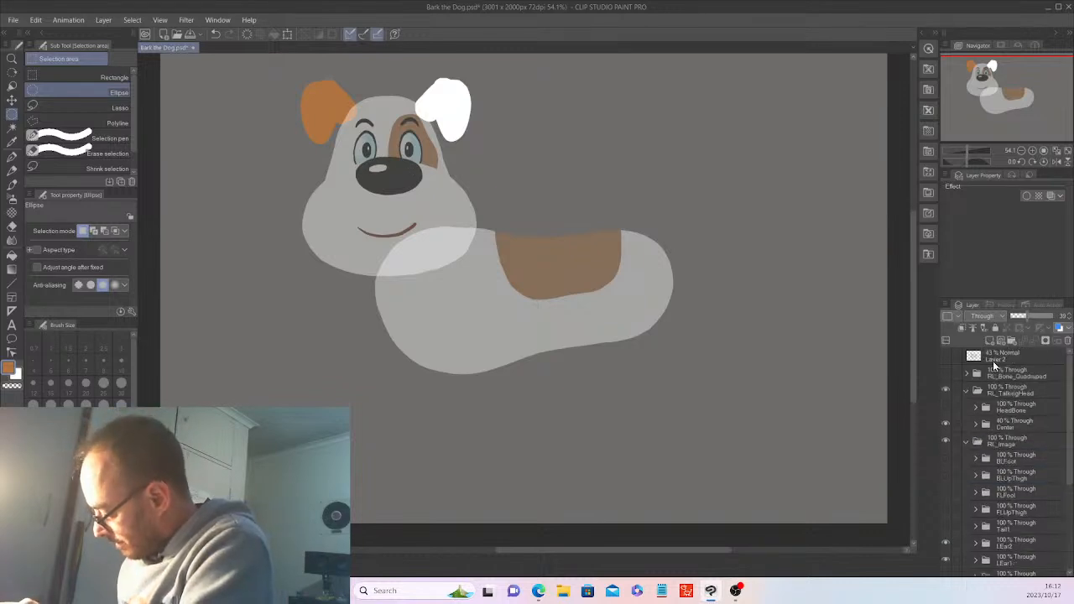
left_click(946, 357)
Expand and show the Neck1 folder, select its drawing layer, and hide the handle overlay
left_click_drag(1071, 416, 1070, 507)
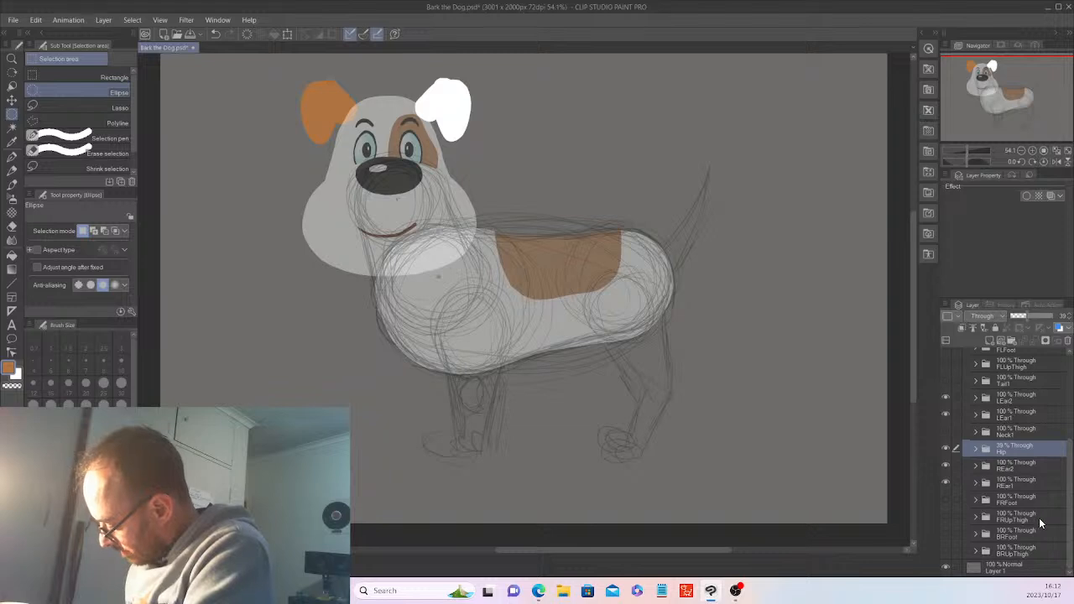
left_click(1038, 430)
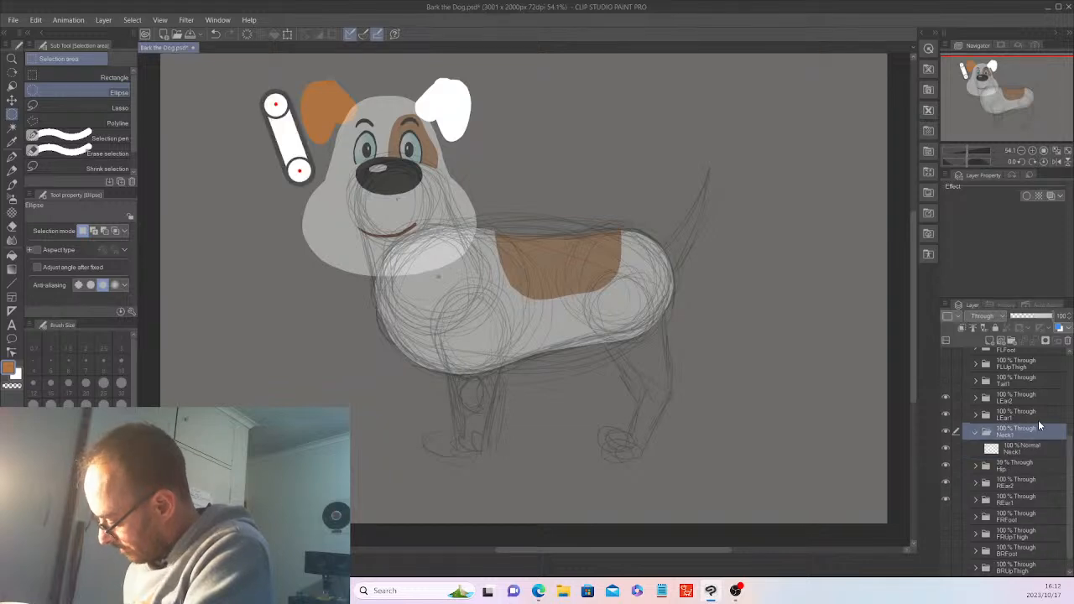
left_click(1023, 448)
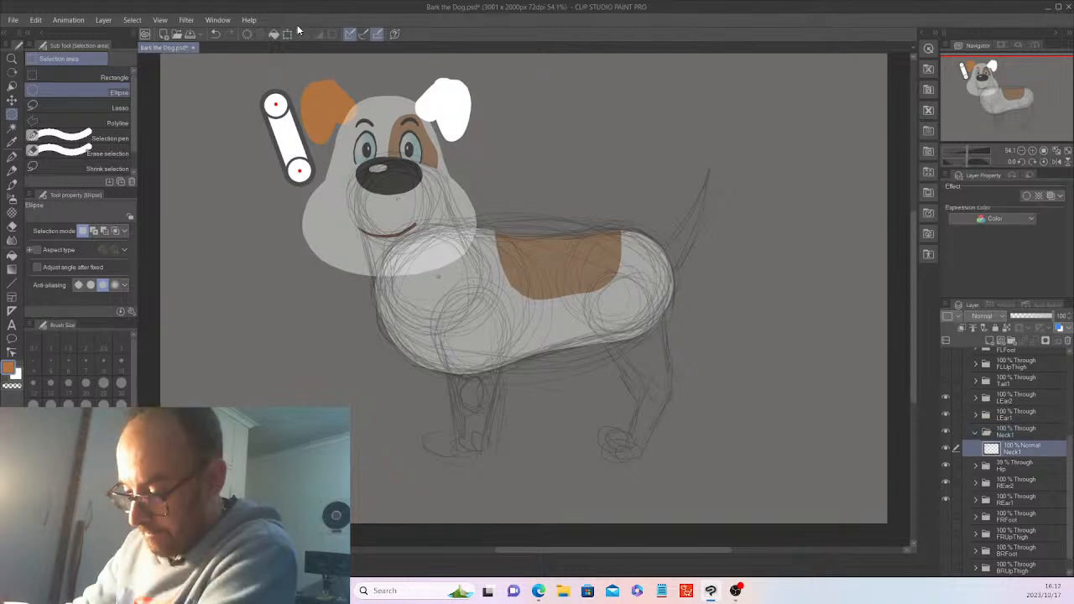
left_click(248, 34)
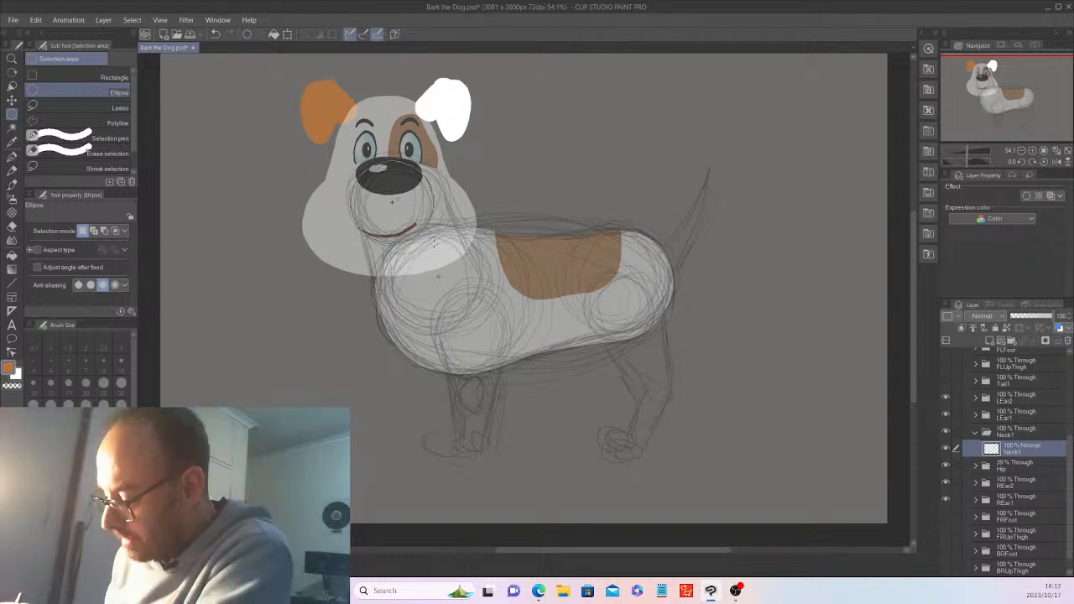
Fill an elliptical selection around the muzzle with white and deselect
left_click_drag(391, 201, 434, 239)
key("x")
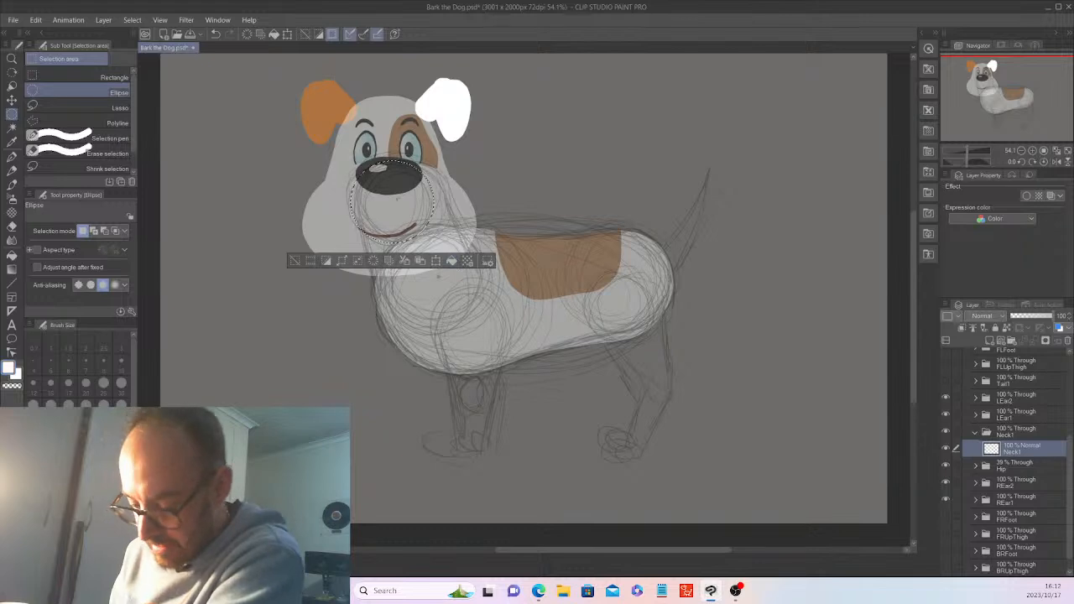
left_click(451, 261)
left_click(294, 262)
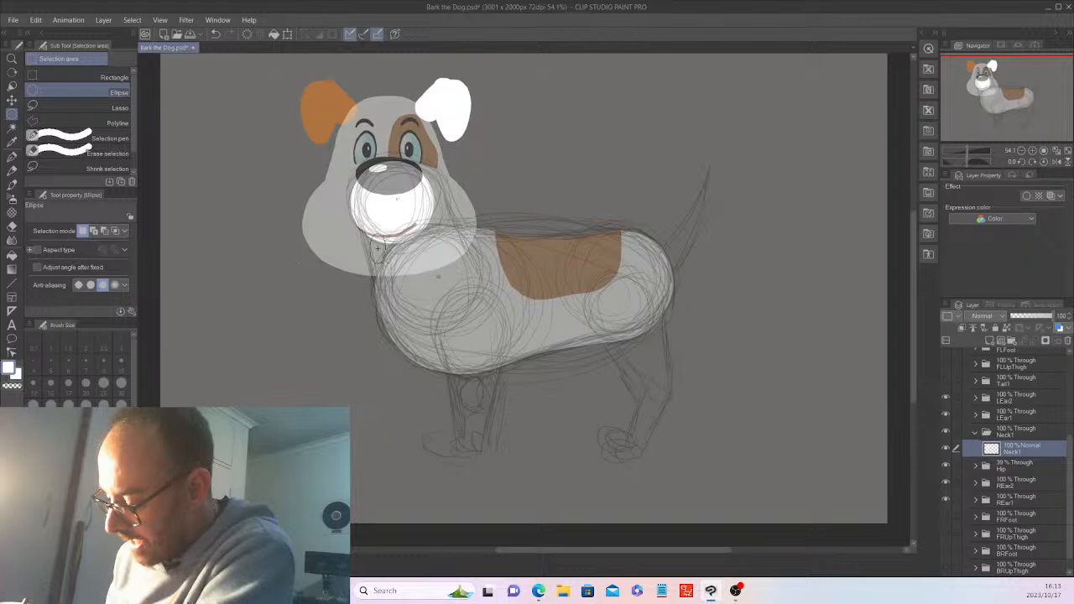
Add a new layer in Neck1 and fill a white circle over the dog's chest
left_click_drag(386, 262, 483, 343)
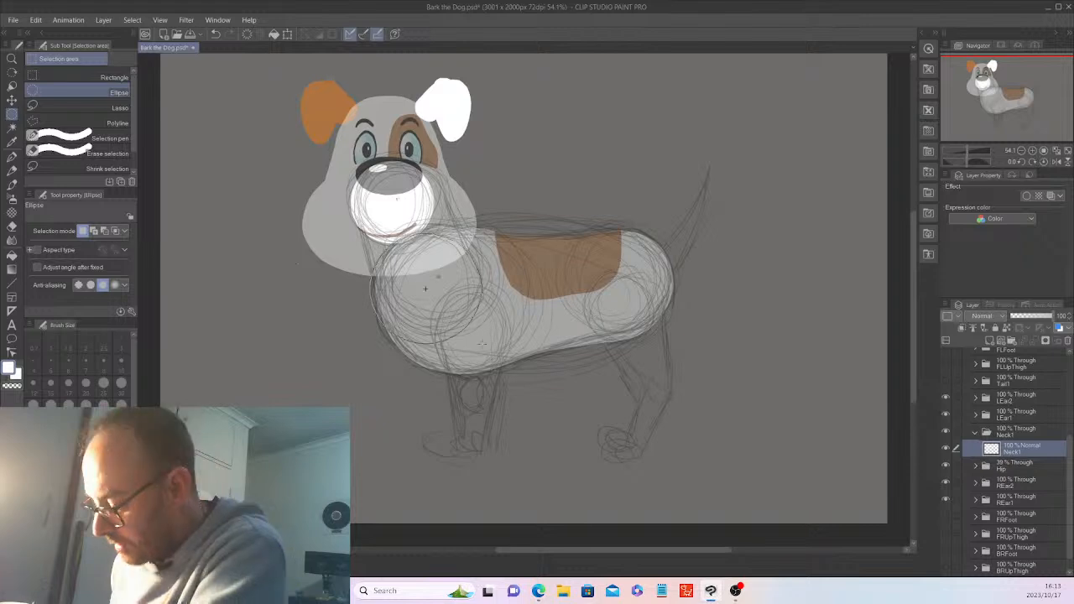
left_click_drag(424, 288, 482, 343)
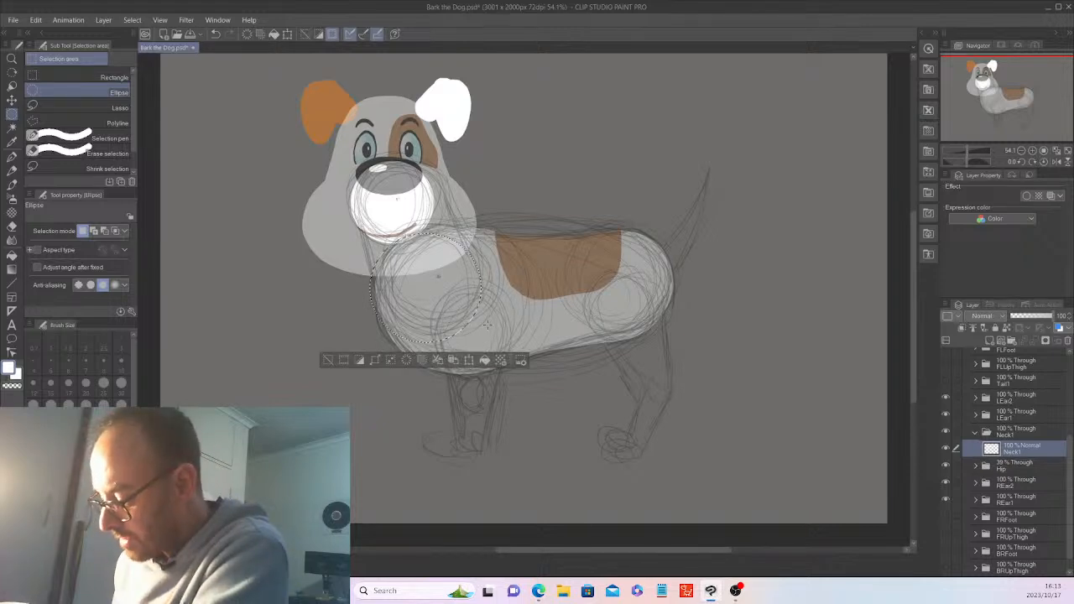
left_click(327, 359)
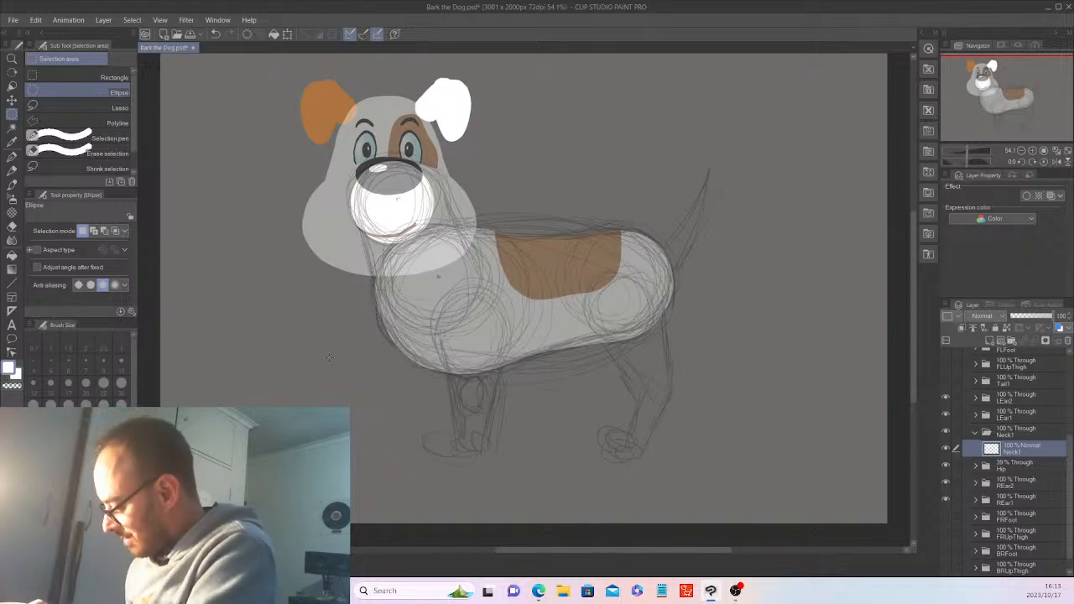
left_click(990, 344)
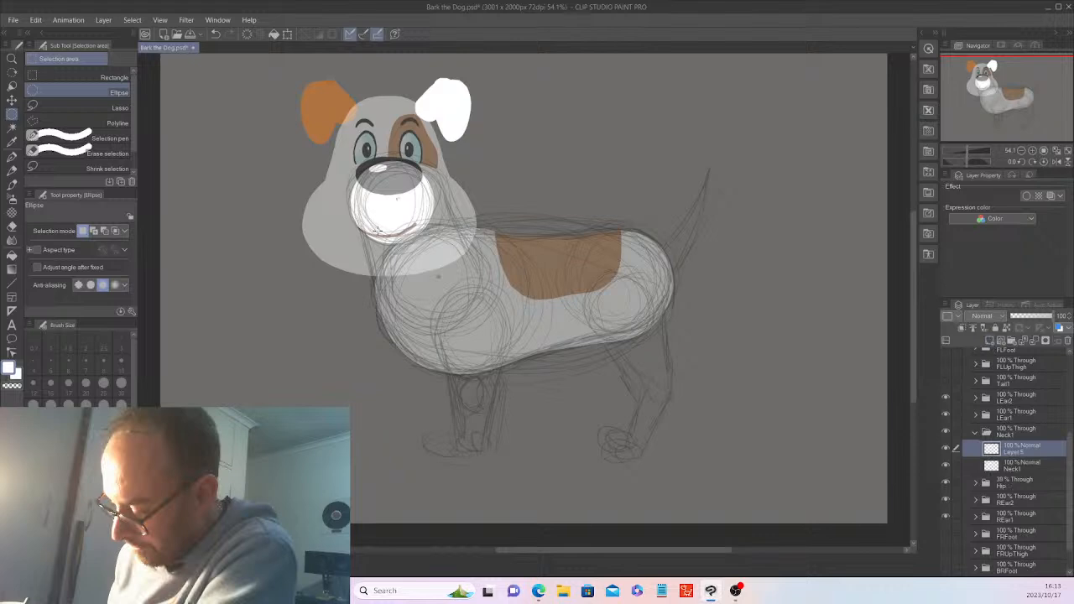
left_click_drag(377, 229, 490, 345)
left_click(493, 364)
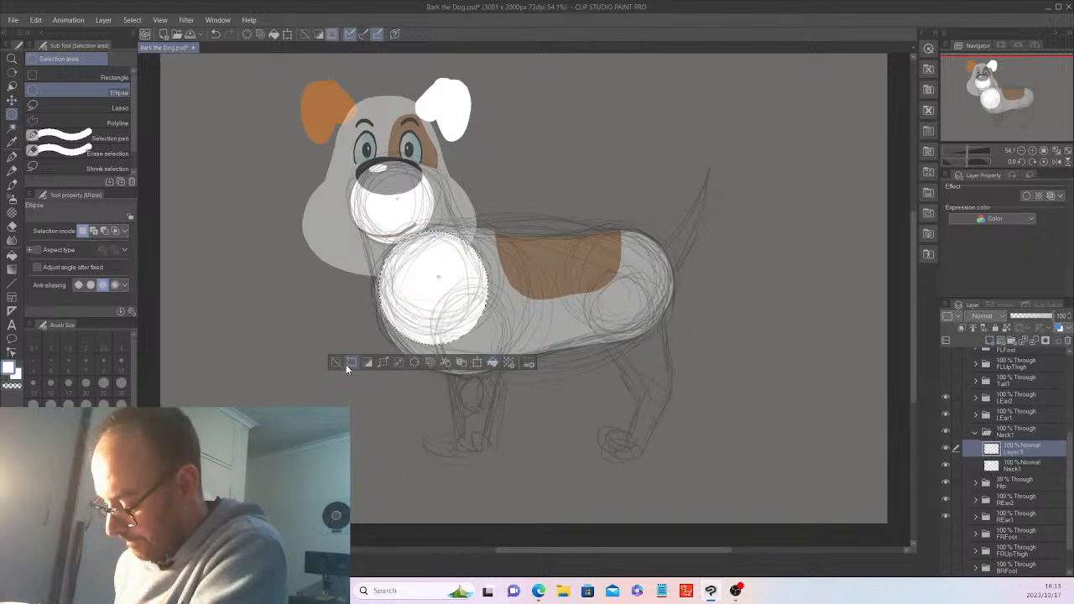
left_click(353, 366)
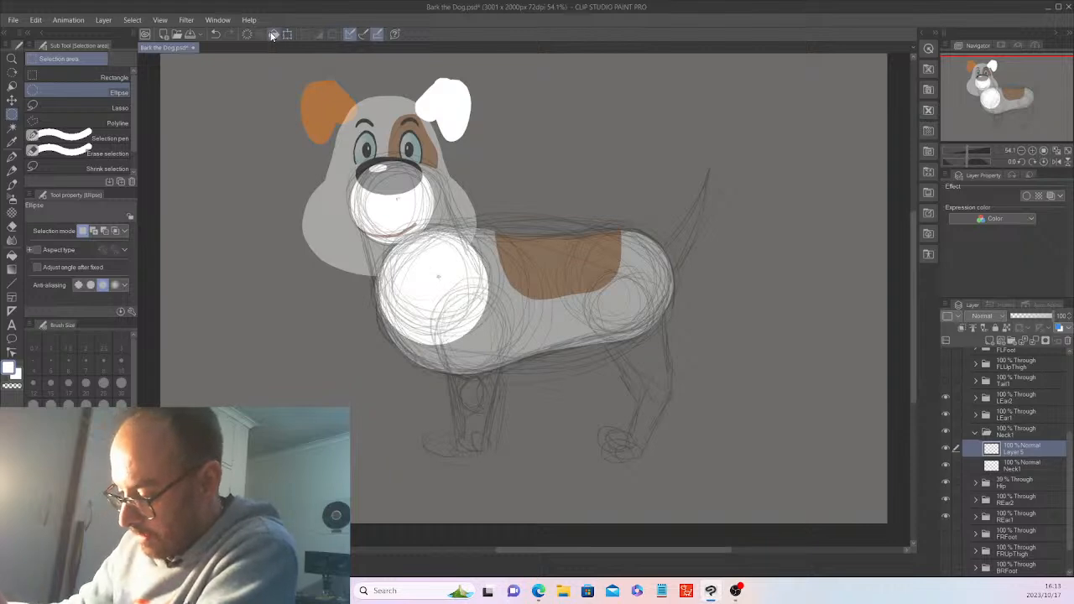
left_click(12, 100)
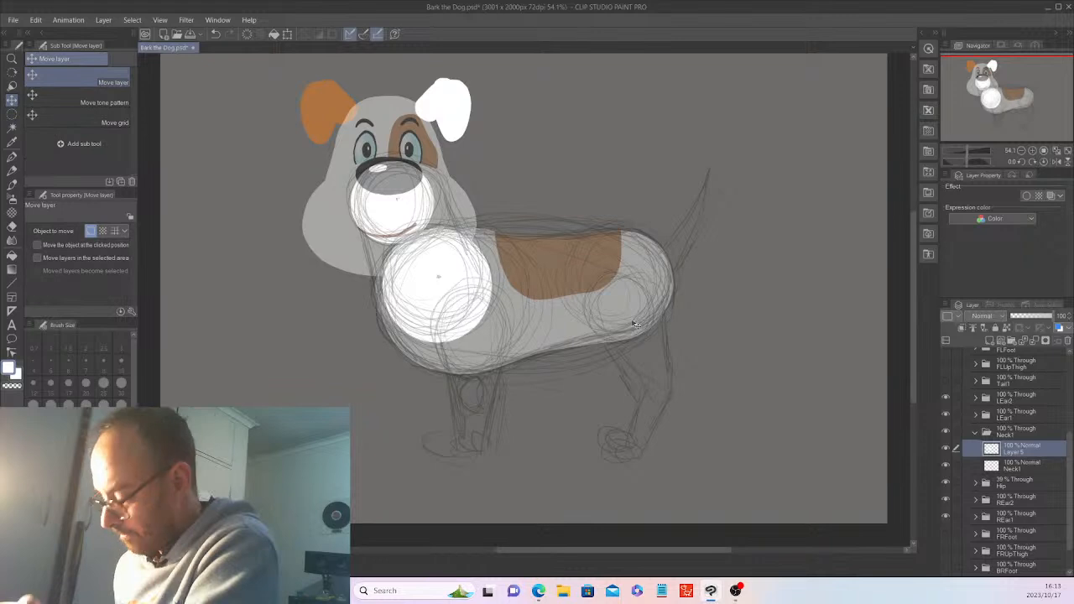
Hide the Layer 2 sketch and the Hip body folder, leaving the white circles and ears
left_click_drag(1069, 462, 1069, 369)
left_click(947, 356)
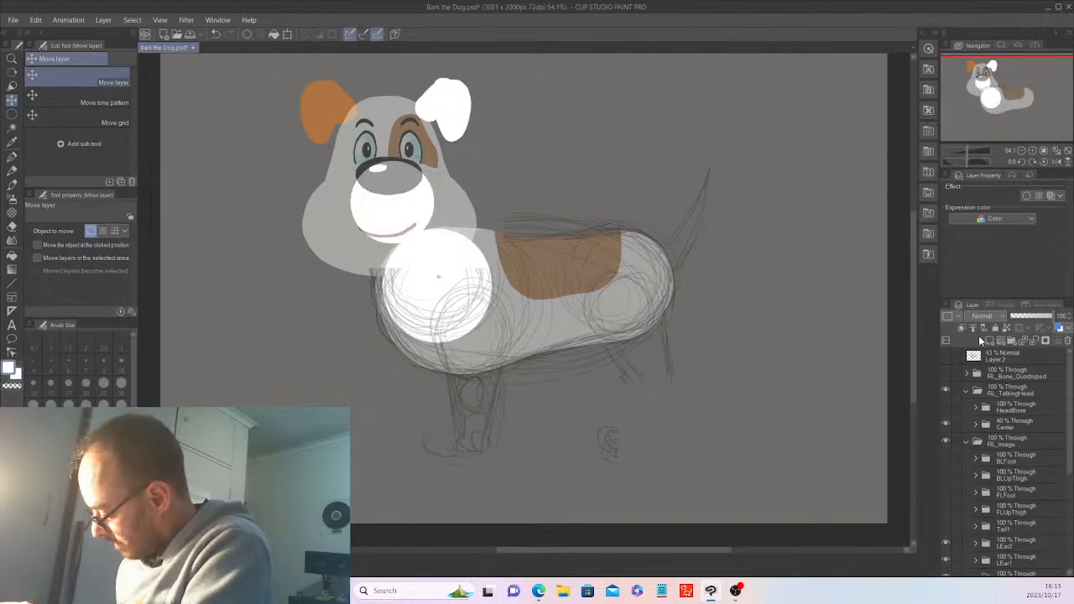
scroll(1032, 436, "down", 2)
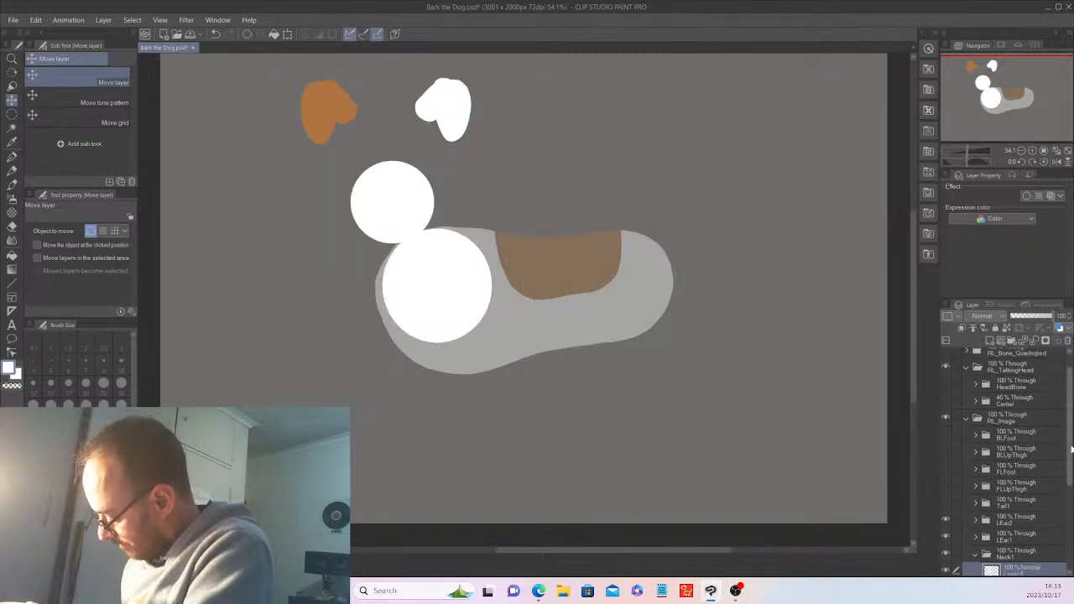
scroll(946, 454, "down", 3)
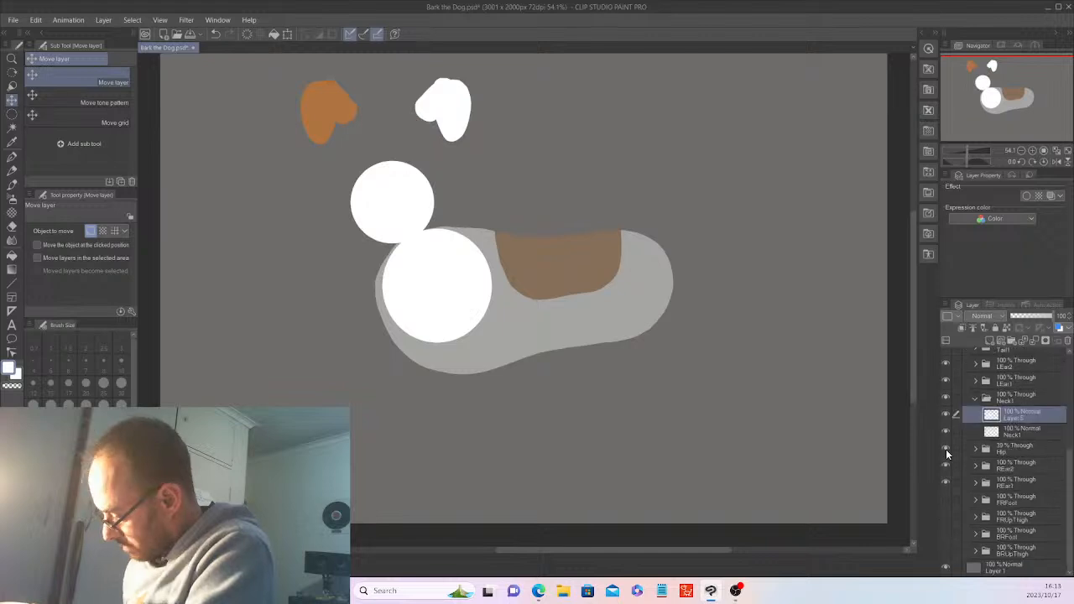
left_click(946, 449)
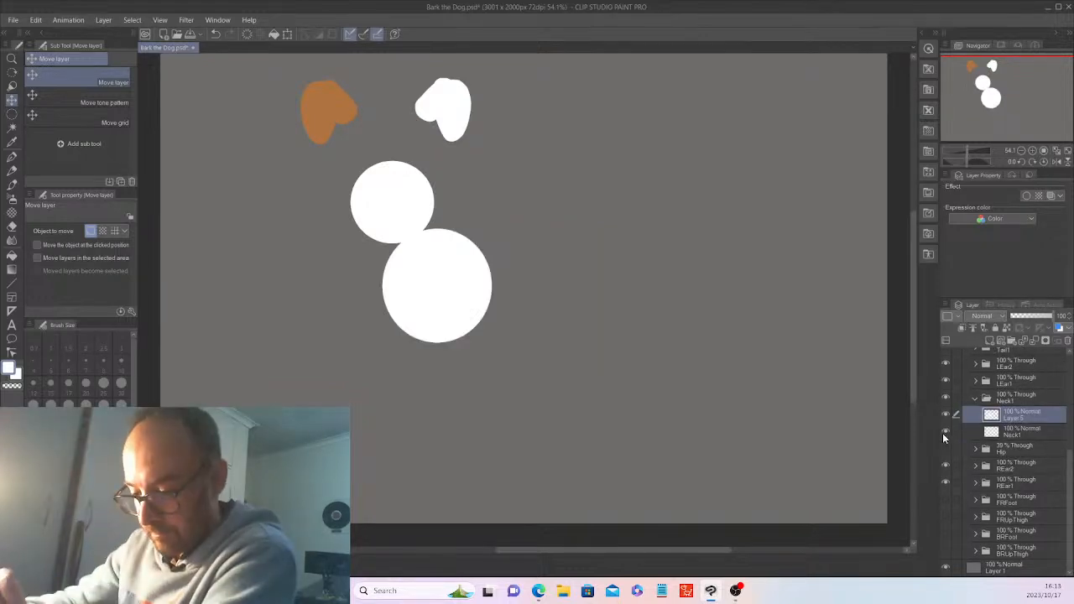
left_click(11, 158)
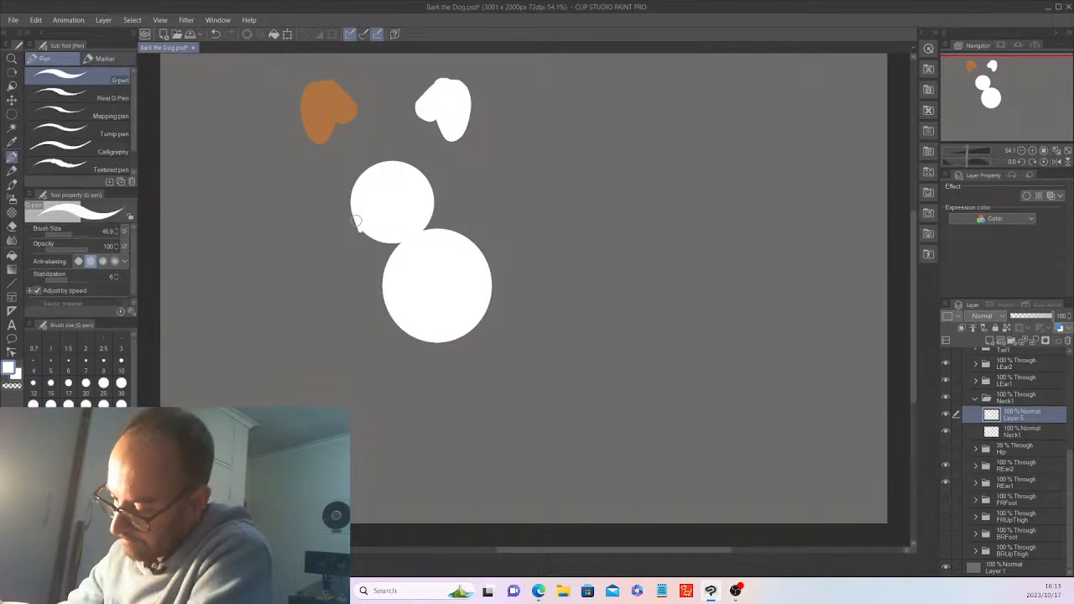
Paint white strokes joining the two circles and filling the notches into one smooth neck
mouse_move(356, 221)
left_mouse_down()
mouse_move(380, 287)
mouse_move(383, 235)
mouse_move(395, 243)
mouse_move(409, 229)
left_mouse_up()
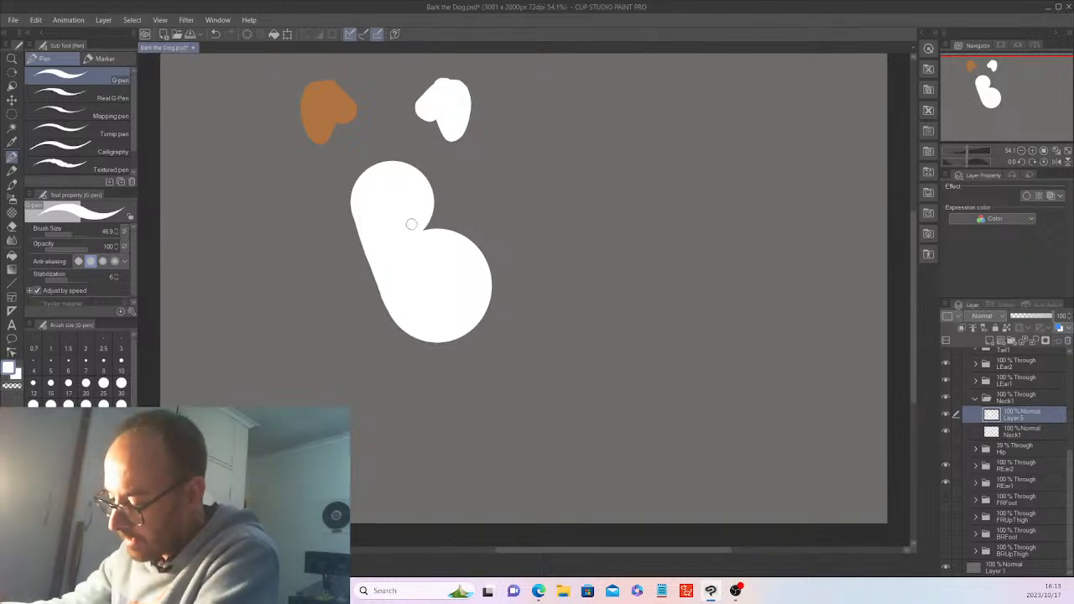
mouse_move(432, 230)
left_mouse_down()
mouse_move(443, 216)
mouse_move(431, 198)
mouse_move(453, 226)
mouse_move(446, 209)
left_mouse_up()
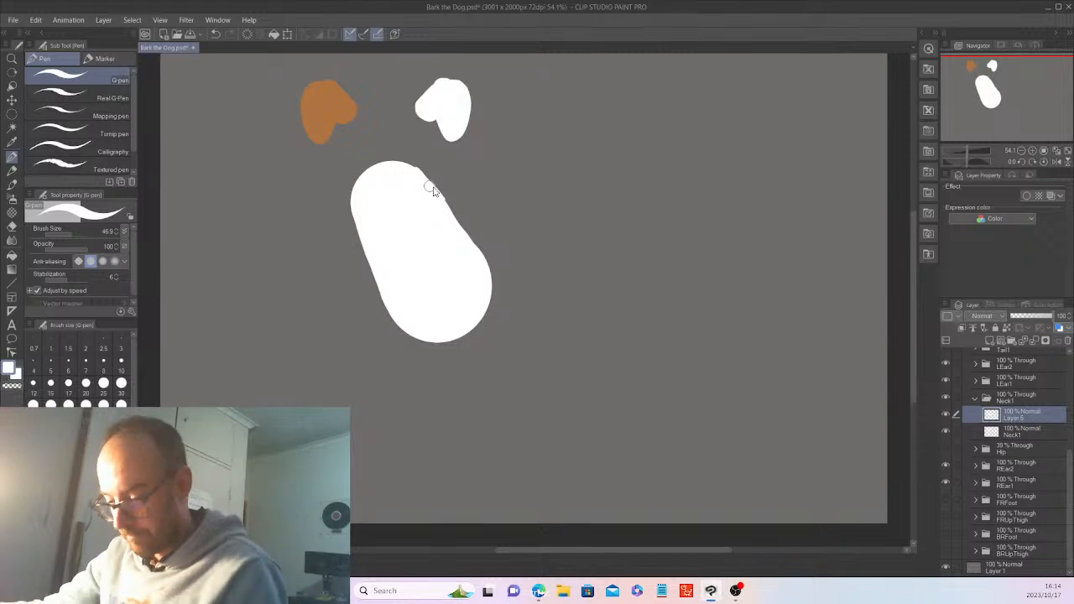
left_click_drag(461, 235, 423, 188)
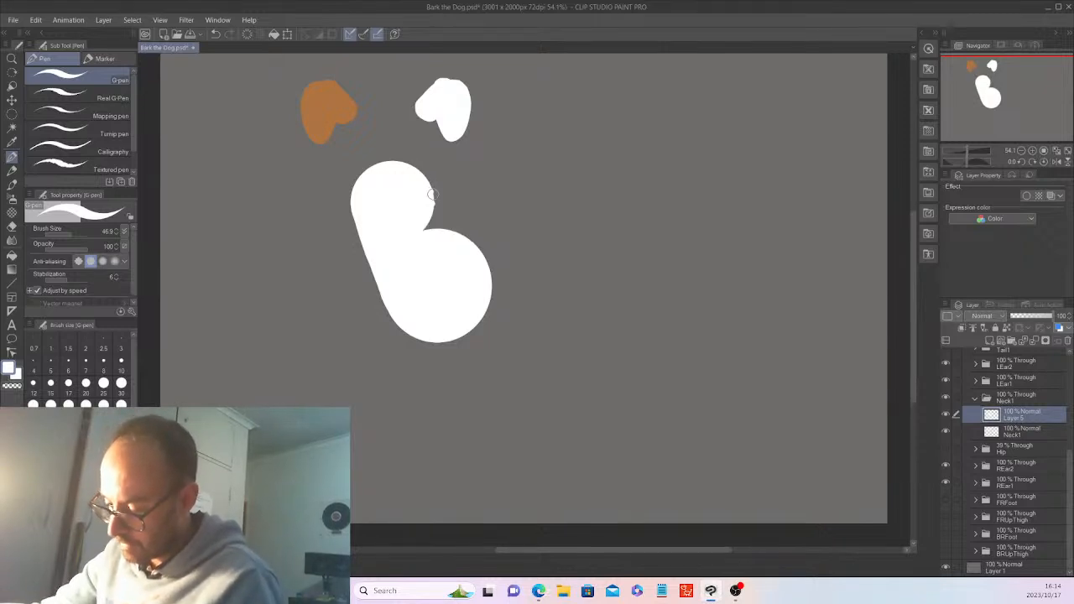
mouse_move(437, 201)
left_mouse_down()
mouse_move(474, 249)
mouse_move(428, 227)
left_mouse_up()
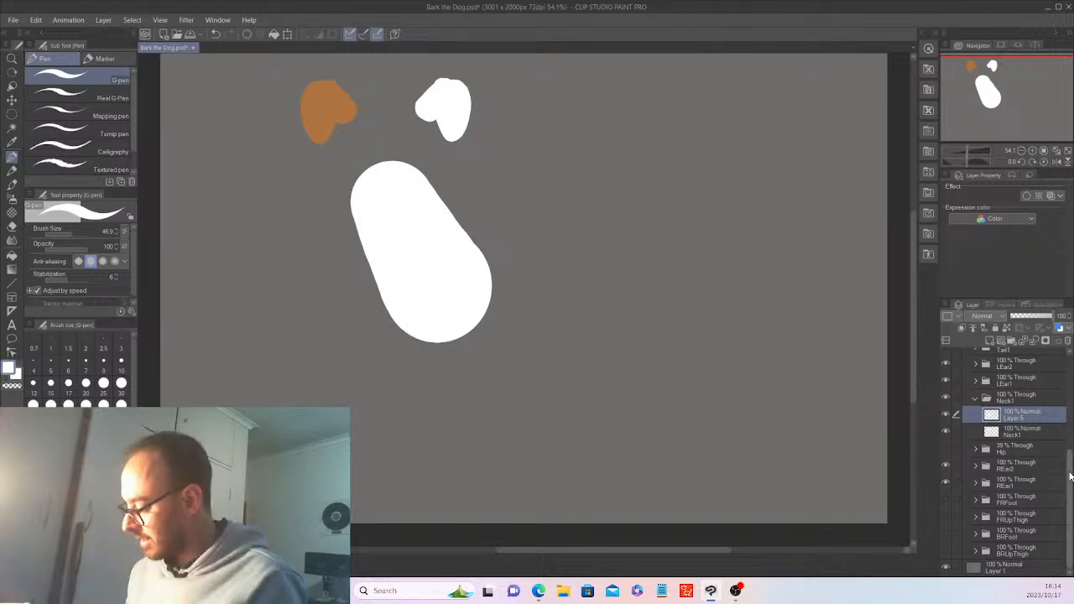
left_click_drag(1069, 475, 1067, 363)
Briefly check the sketch, collapse Neck1, and show the Hip body folder again
left_click(1011, 358)
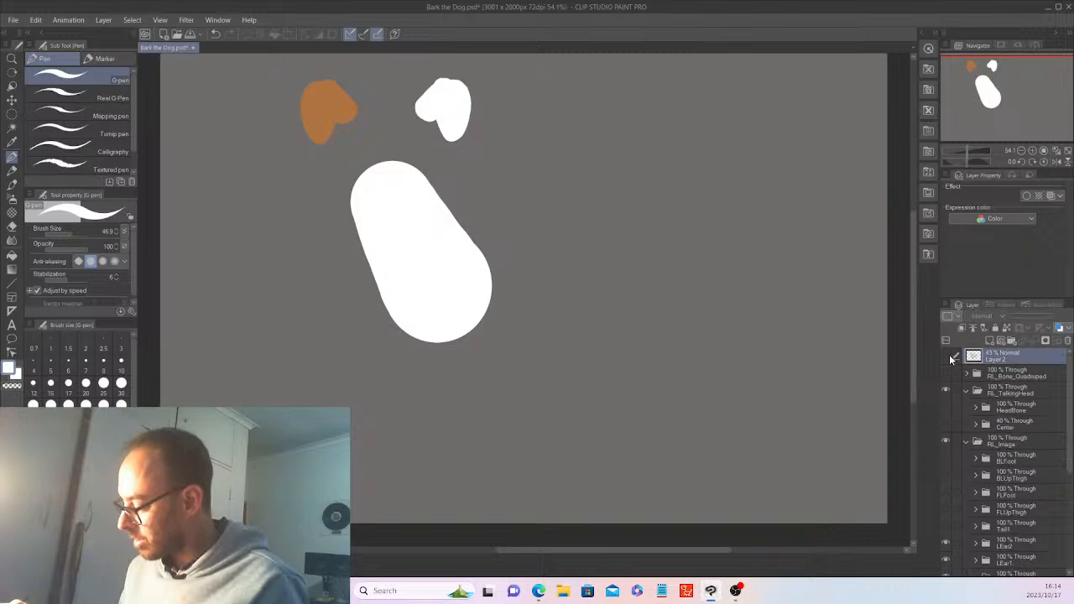
left_click(947, 357)
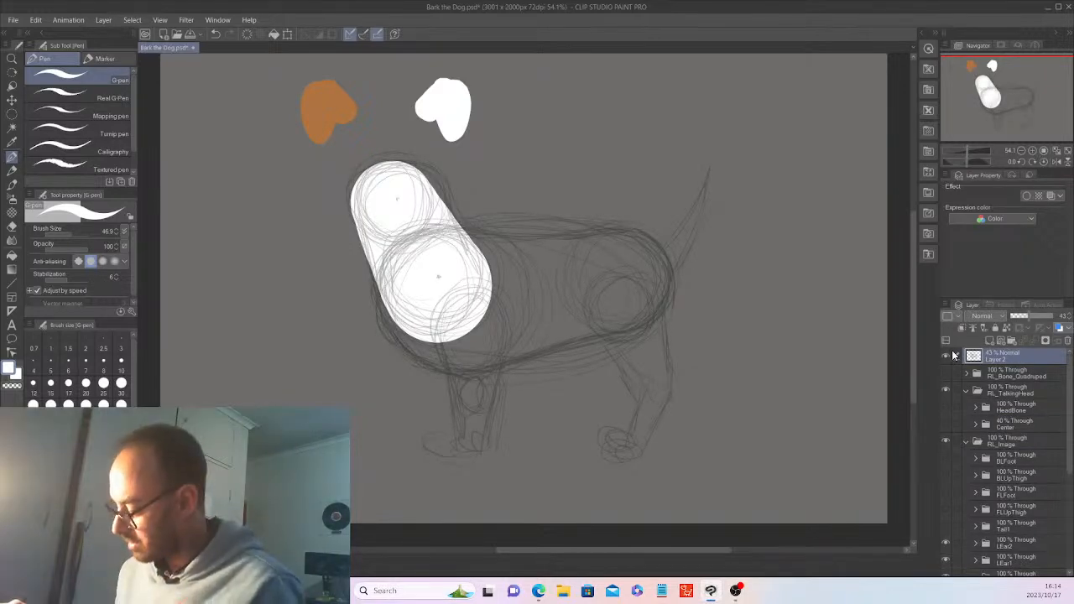
left_click(947, 356)
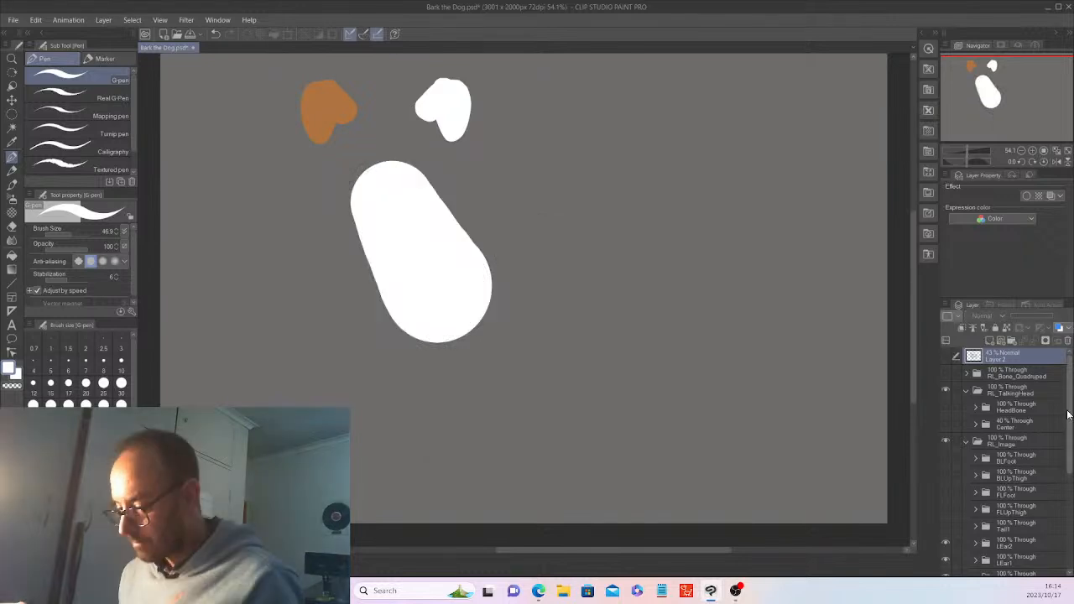
left_click_drag(1068, 414, 1069, 470)
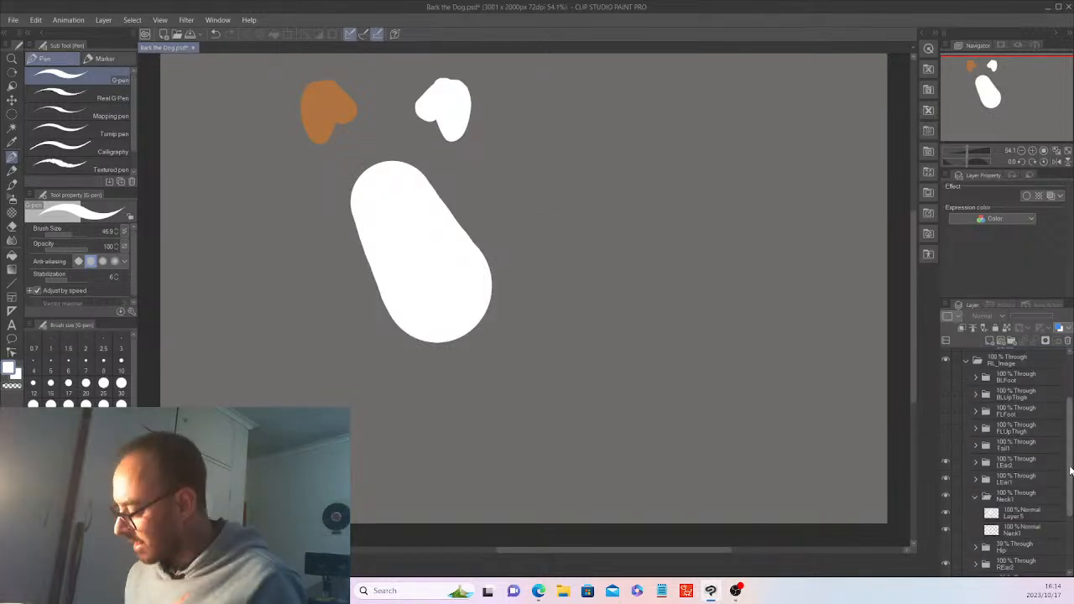
scroll(1025, 451, "down", 2)
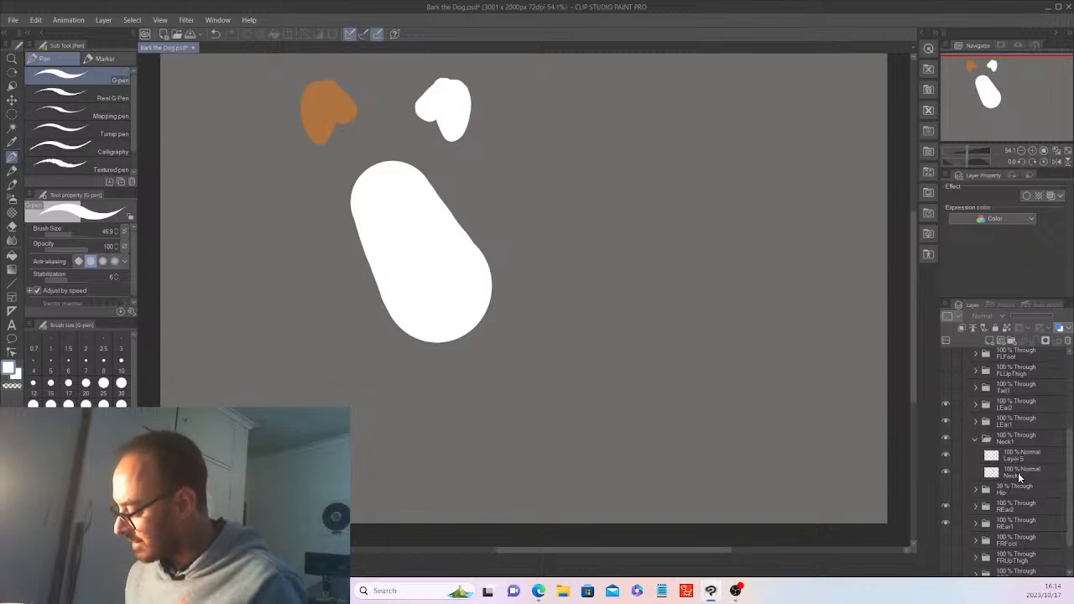
left_click(974, 437)
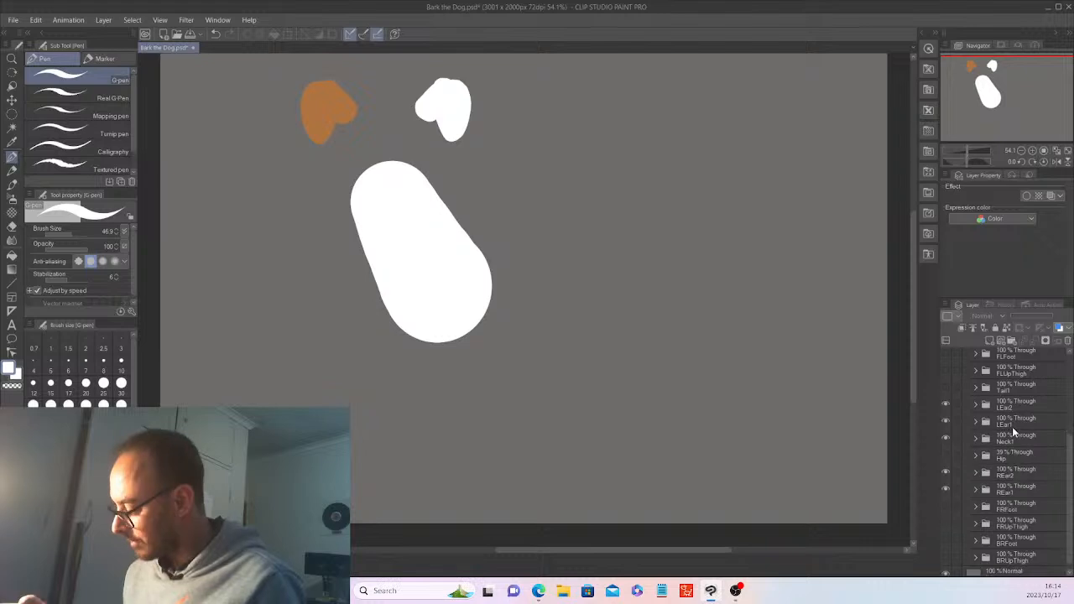
left_click(946, 454)
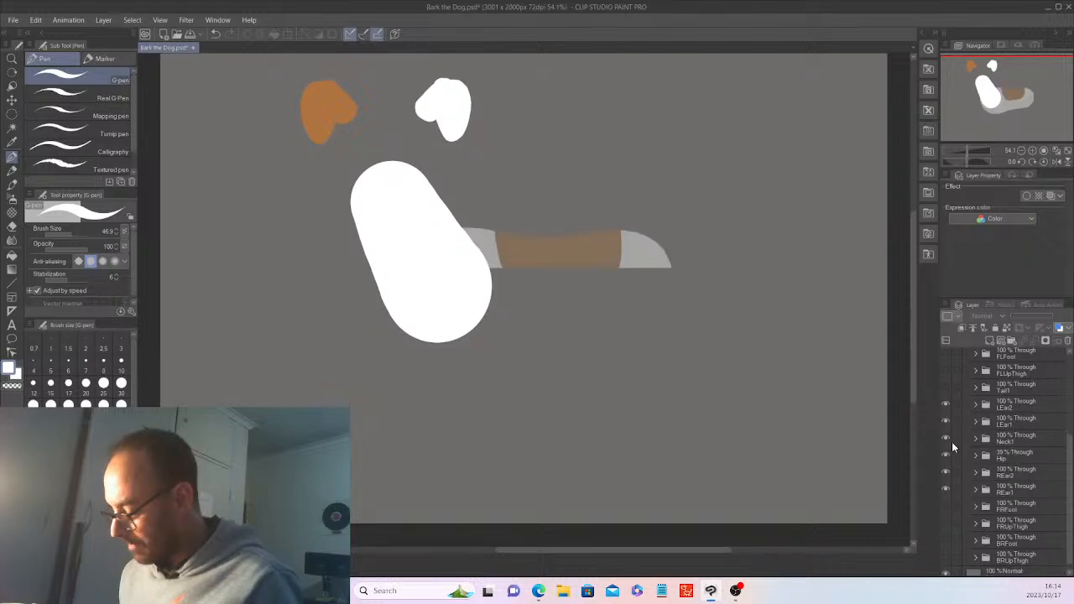
Set the Hip folder to about 58% opacity and start transforming Layer 5's white neck
left_click(1014, 455)
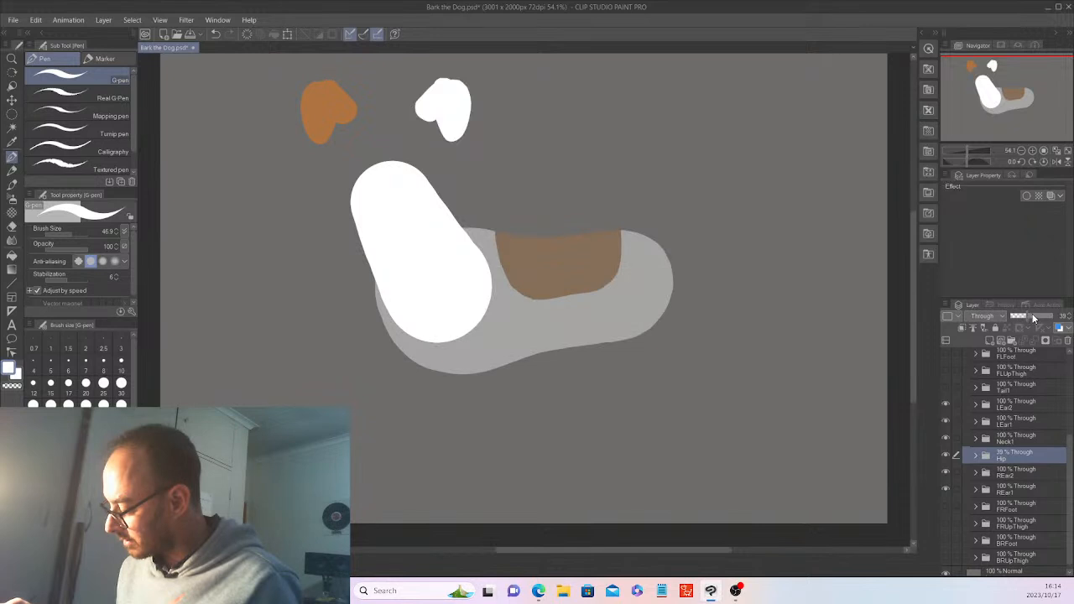
left_click_drag(1028, 317, 1054, 317)
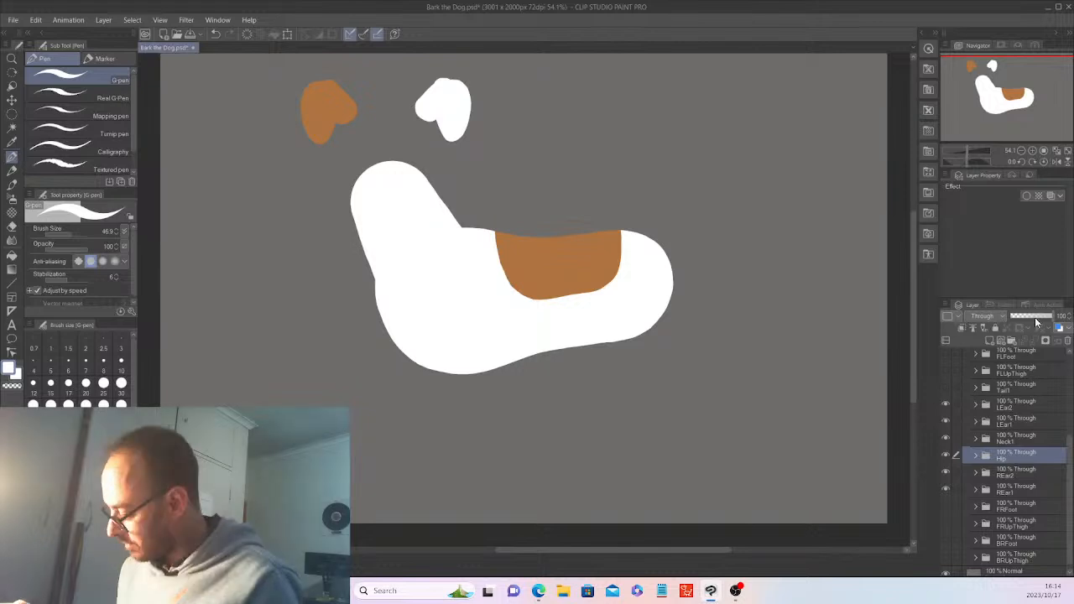
left_click(1035, 317)
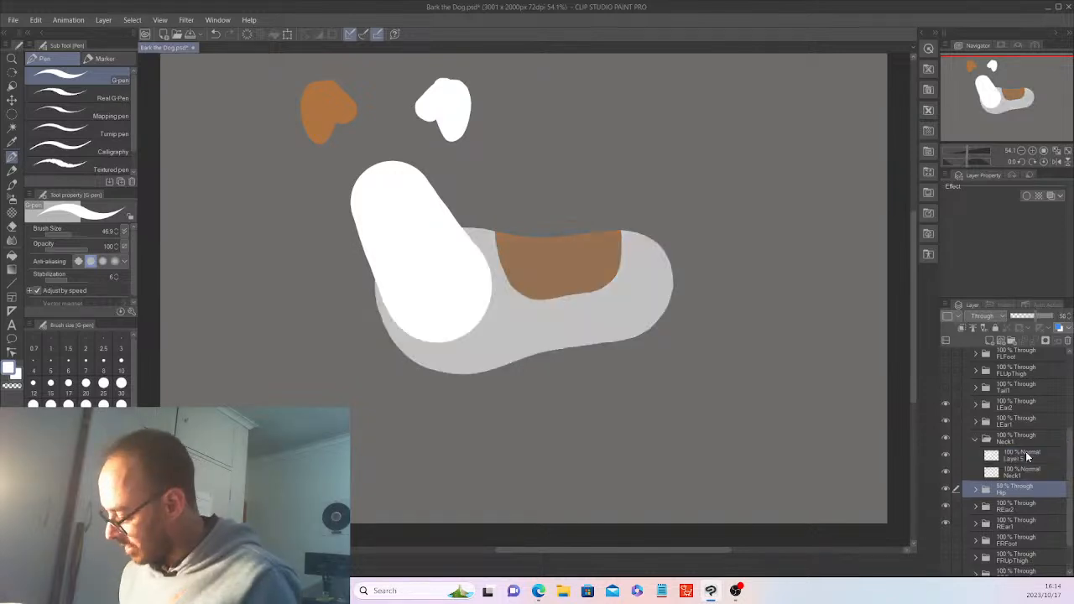
left_click(1027, 455)
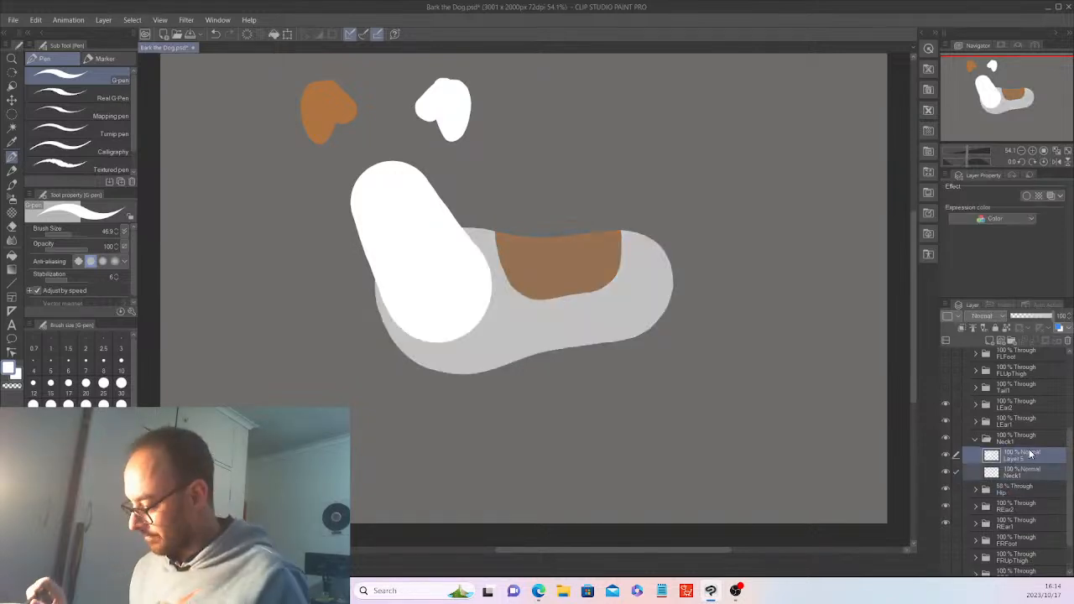
left_click(287, 34)
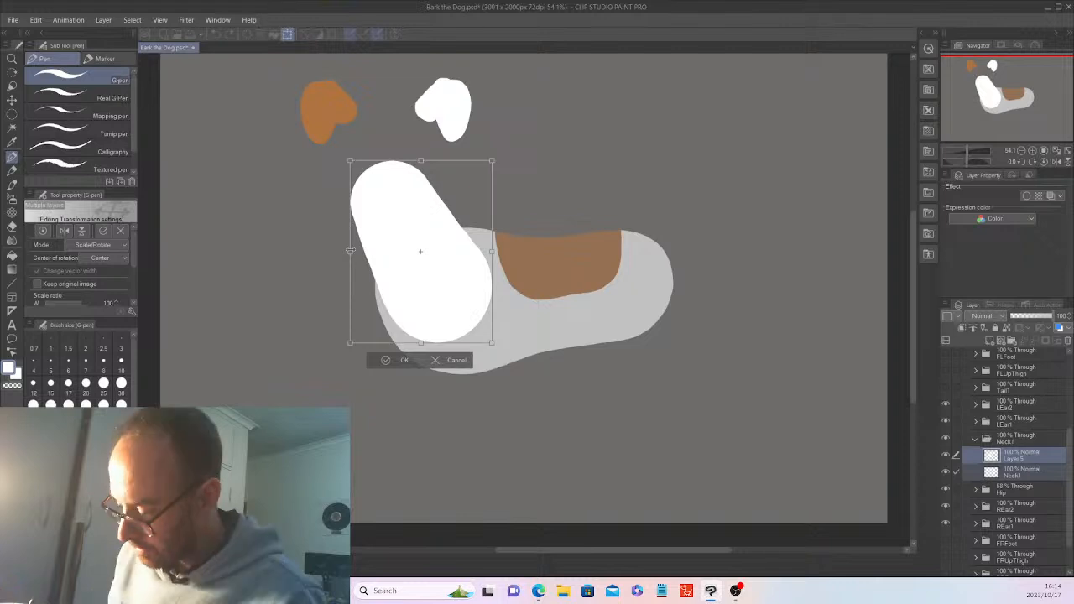
Widen the neck shape leftward, tilt it slightly clockwise, nudge it up-right, and apply
left_click_drag(350, 250, 340, 250)
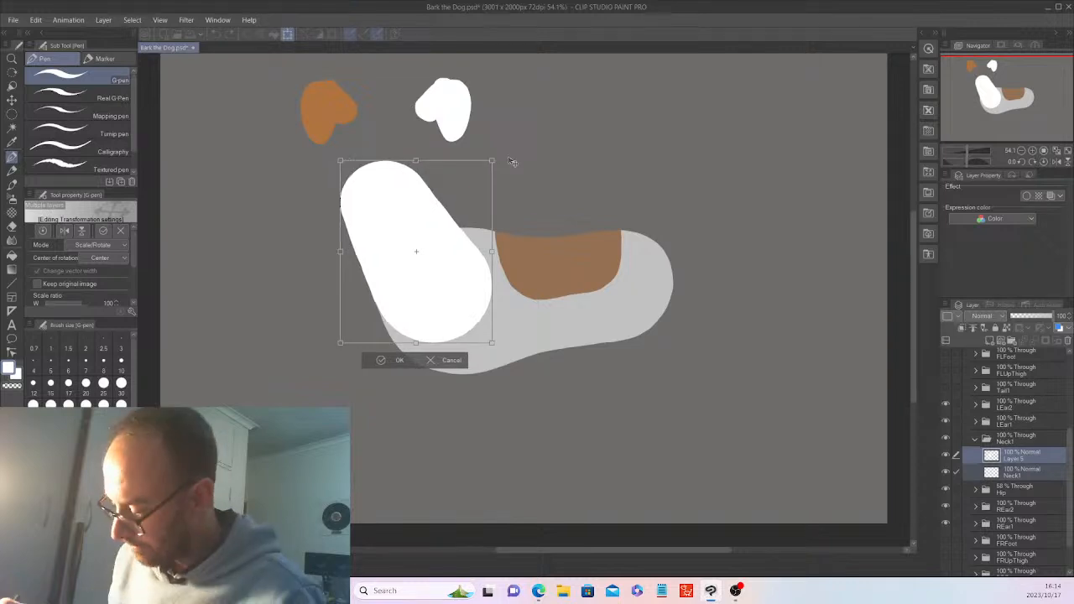
left_click_drag(512, 161, 512, 159)
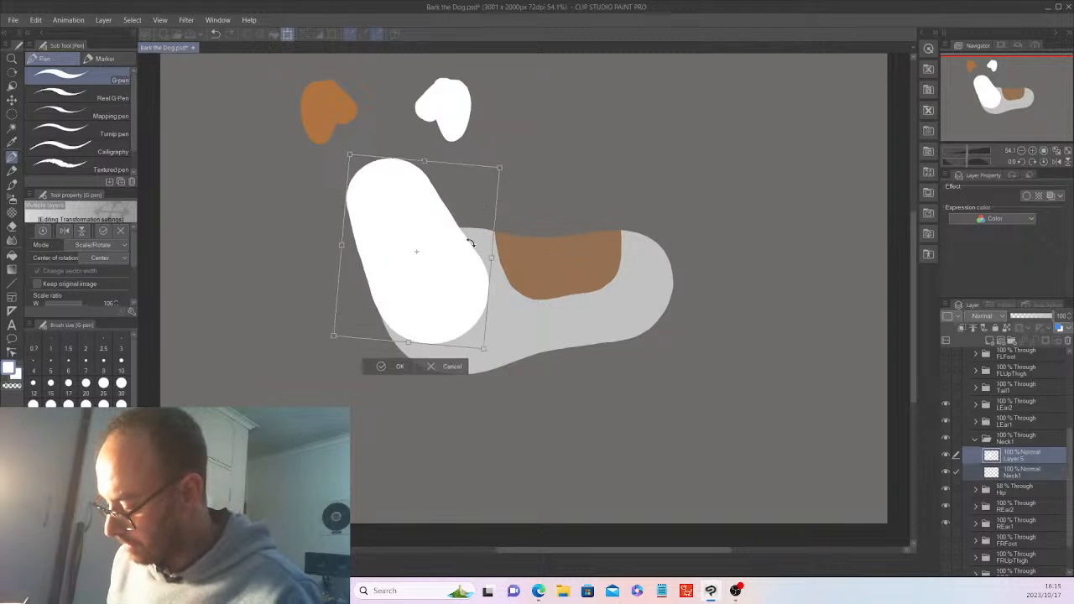
left_click_drag(473, 249, 474, 249)
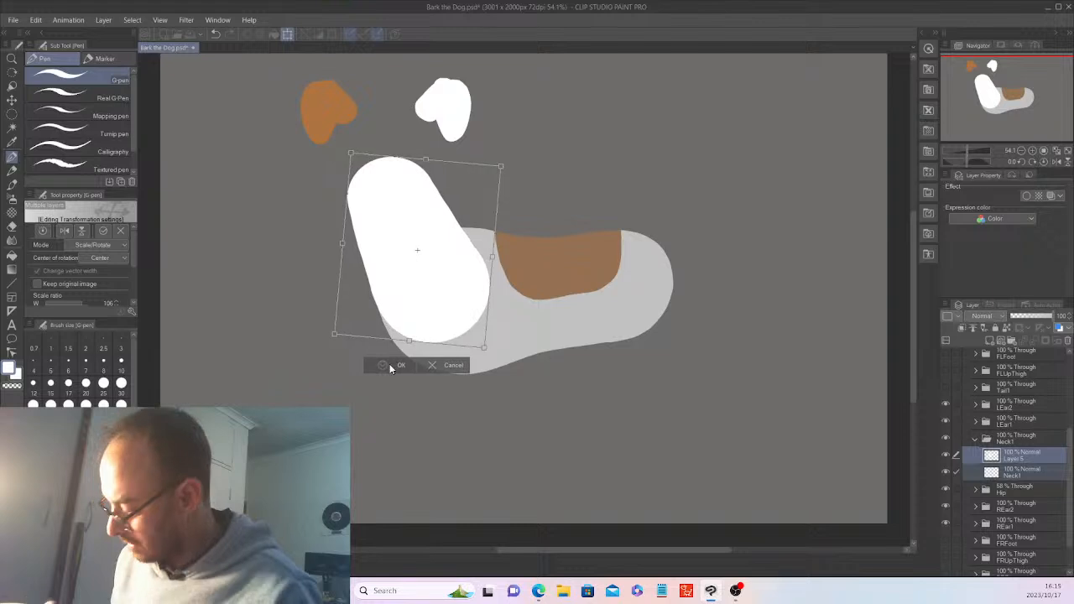
left_click(395, 365)
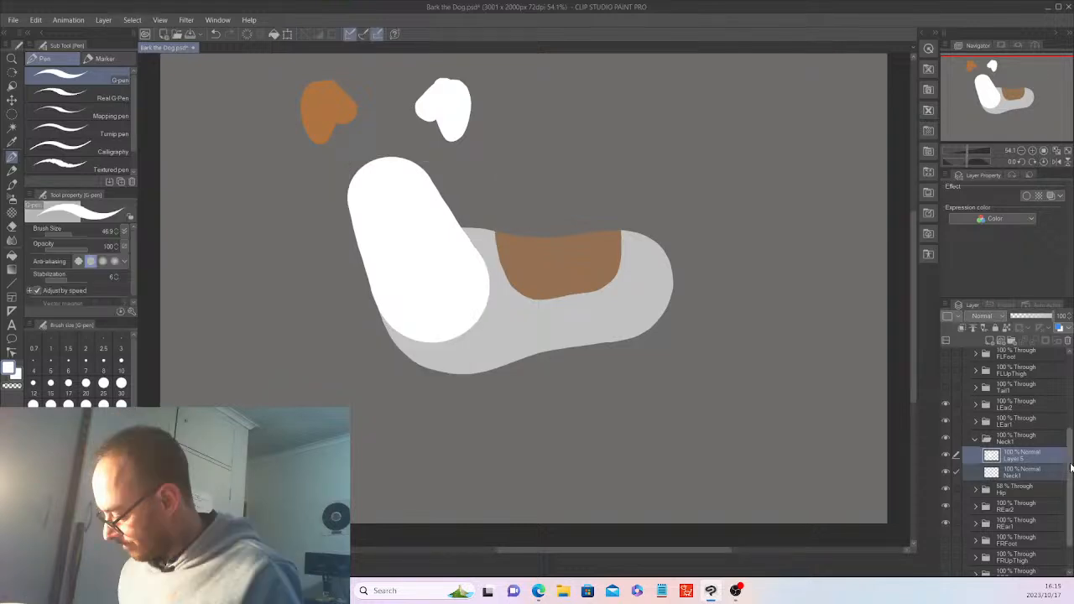
Raise the Hip body folder's opacity from 58% to 100%, leaving the head hidden
scroll(1070, 468, "up", 5)
left_click(947, 422)
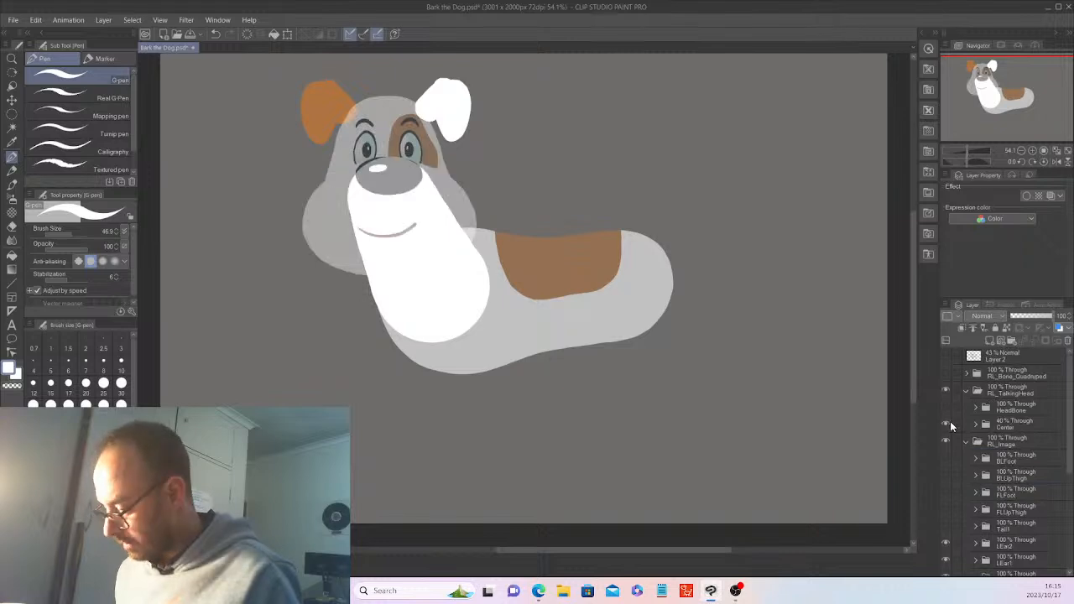
left_click(947, 423)
scroll(1062, 439, "down", 3)
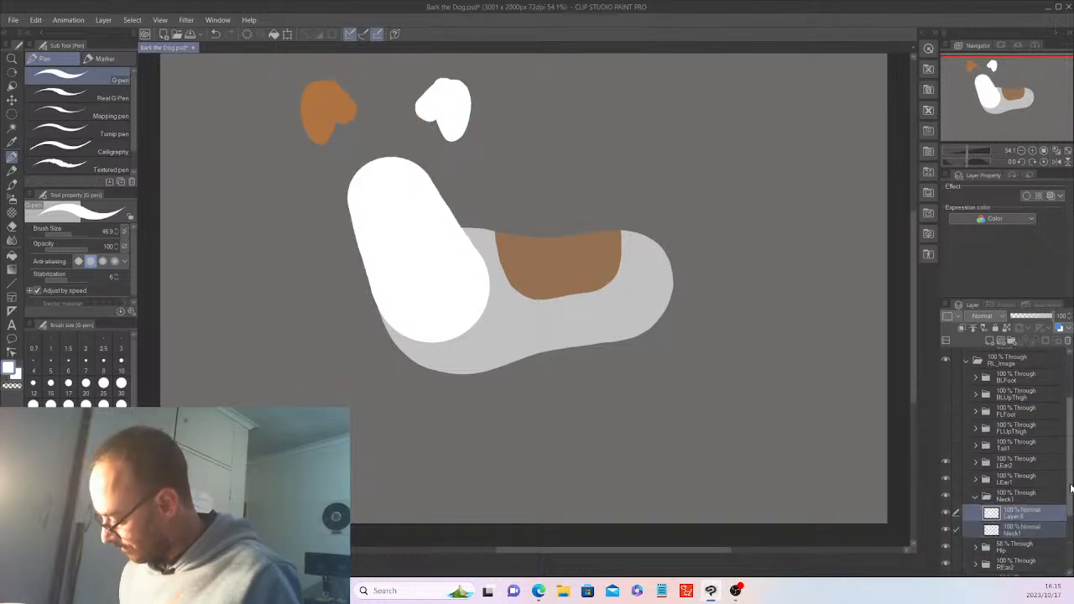
left_click(1027, 495)
left_click(1024, 527)
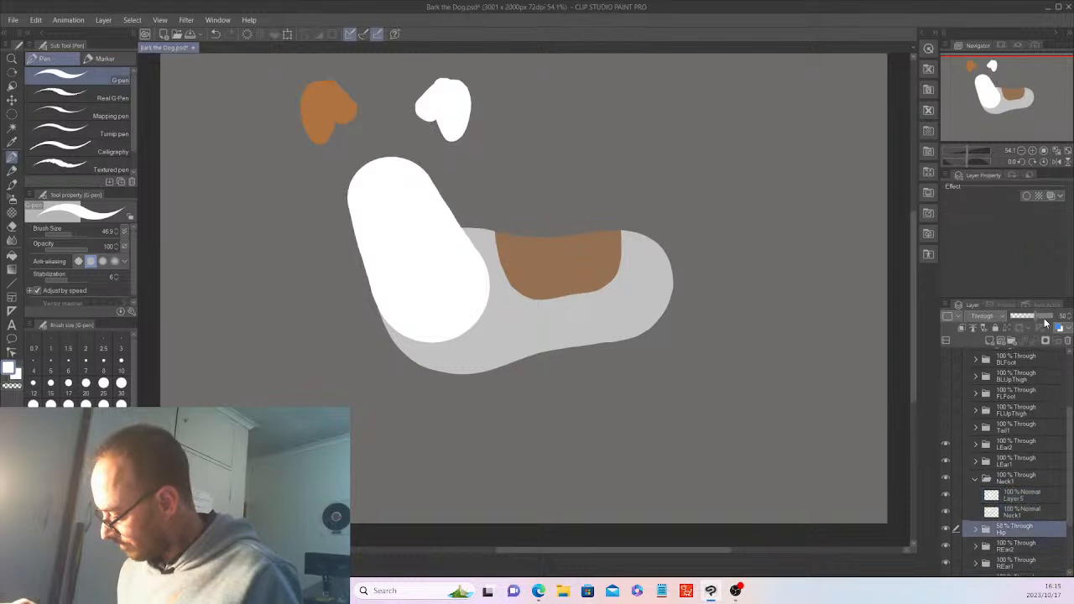
left_click_drag(1044, 323, 1059, 312)
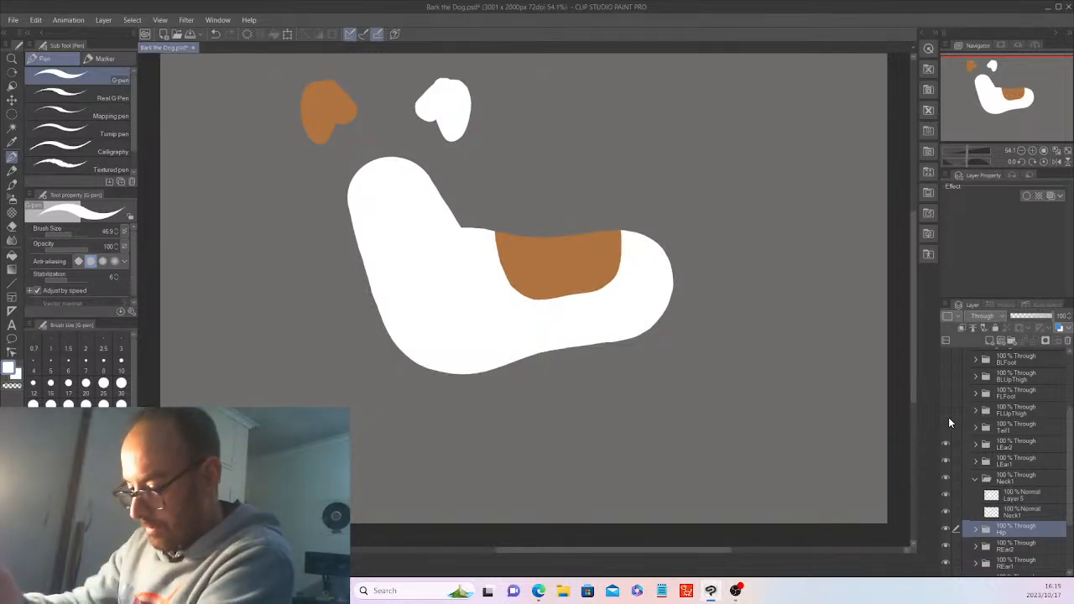
left_click(14, 20)
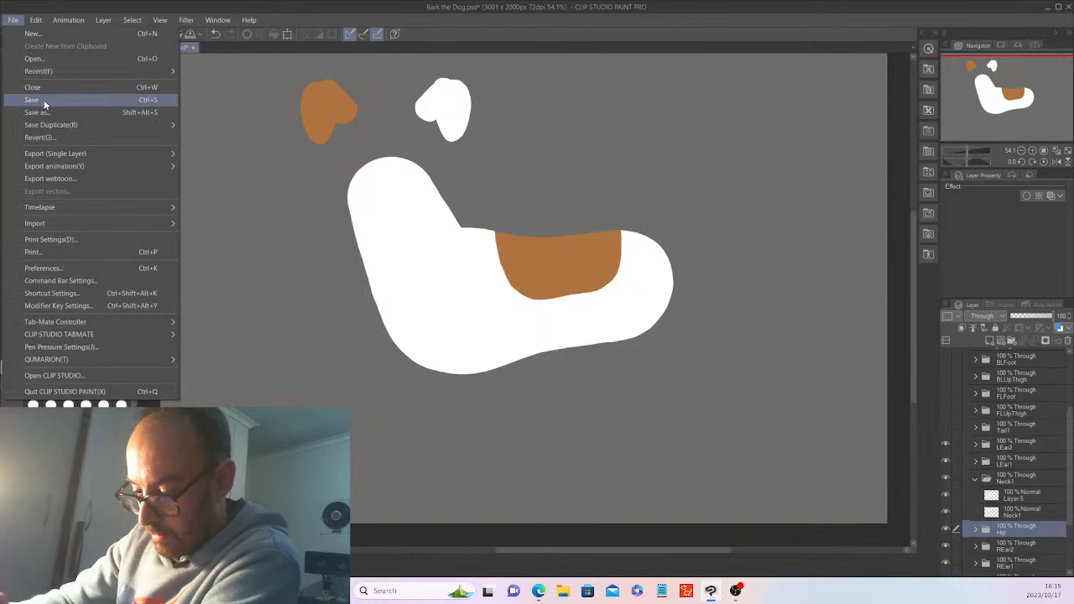
Save the drawing, then show the Center head folder at 100% opacity
left_click(45, 100)
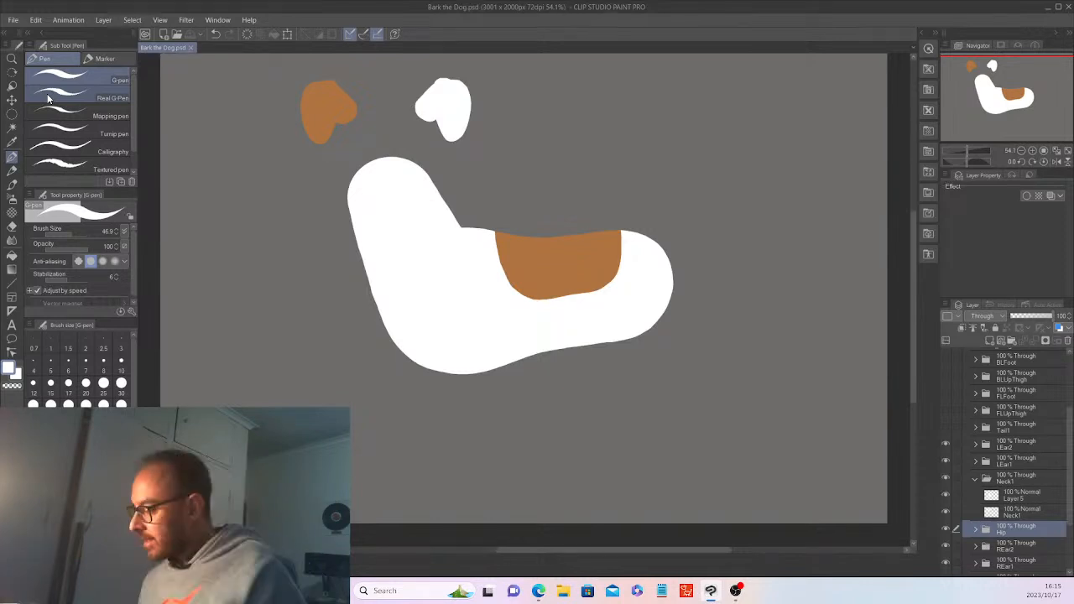
scroll(970, 426, "up", 3)
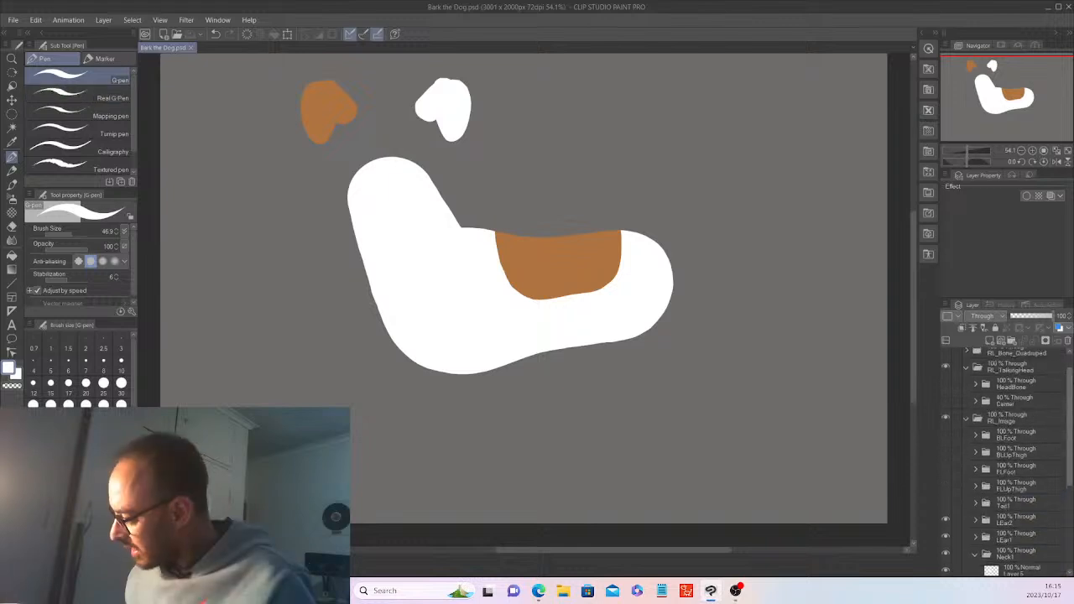
left_click(945, 423)
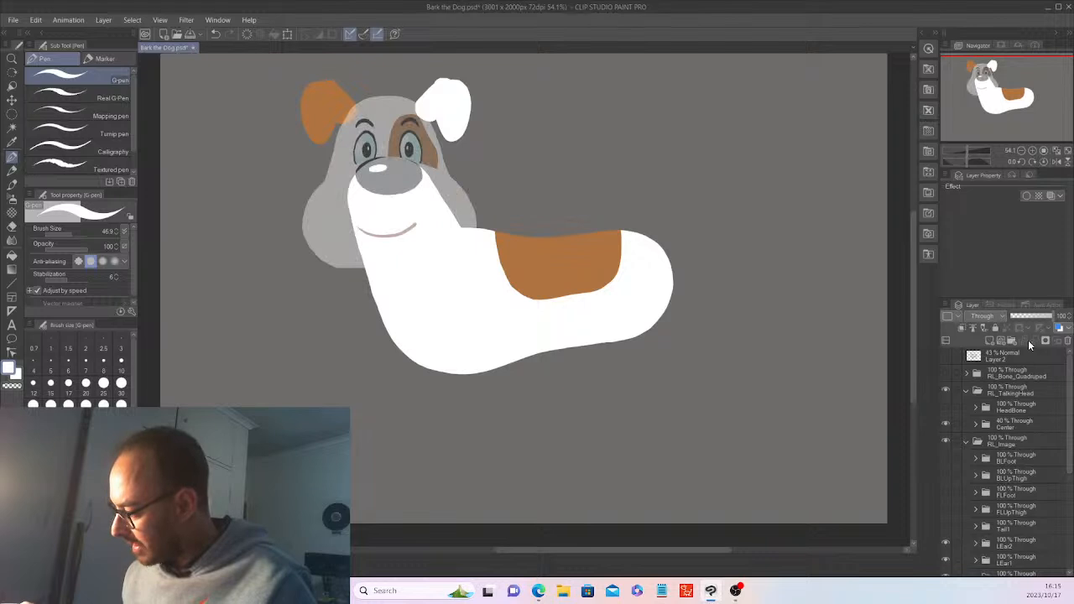
left_click(1015, 424)
left_click_drag(1029, 316, 1056, 313)
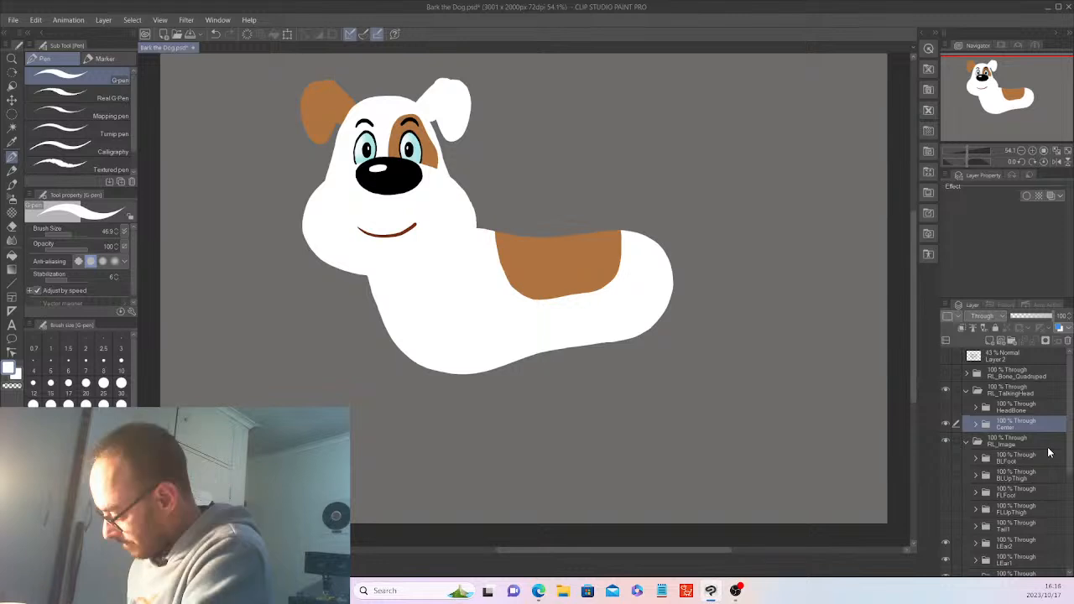
Replace the old Tail1 layer with a new blank layer and show the sketch as a guide
scroll(1047, 453, "down", 1)
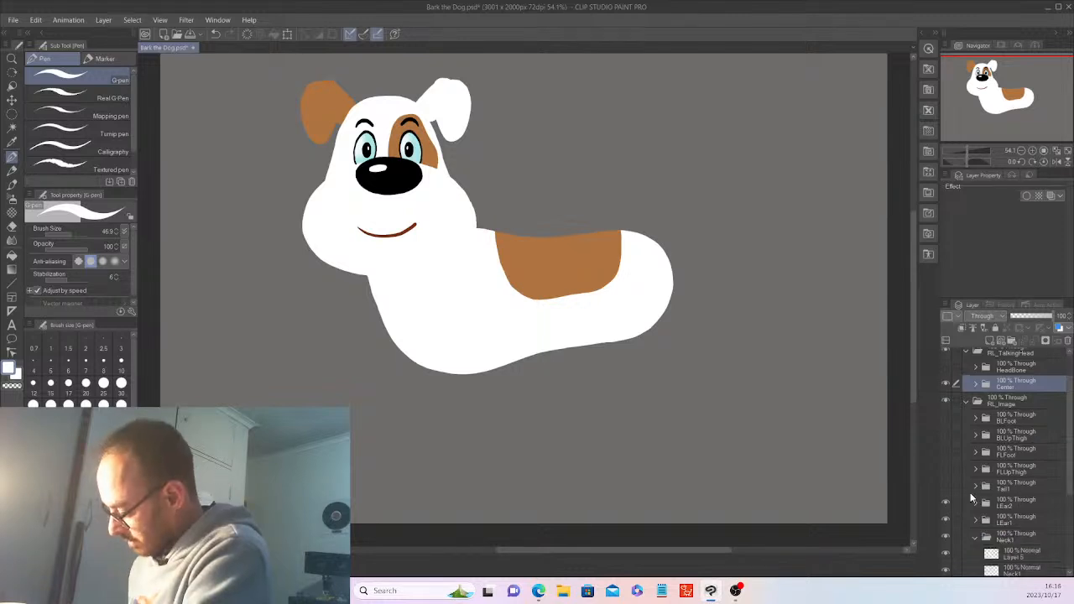
left_click(983, 485)
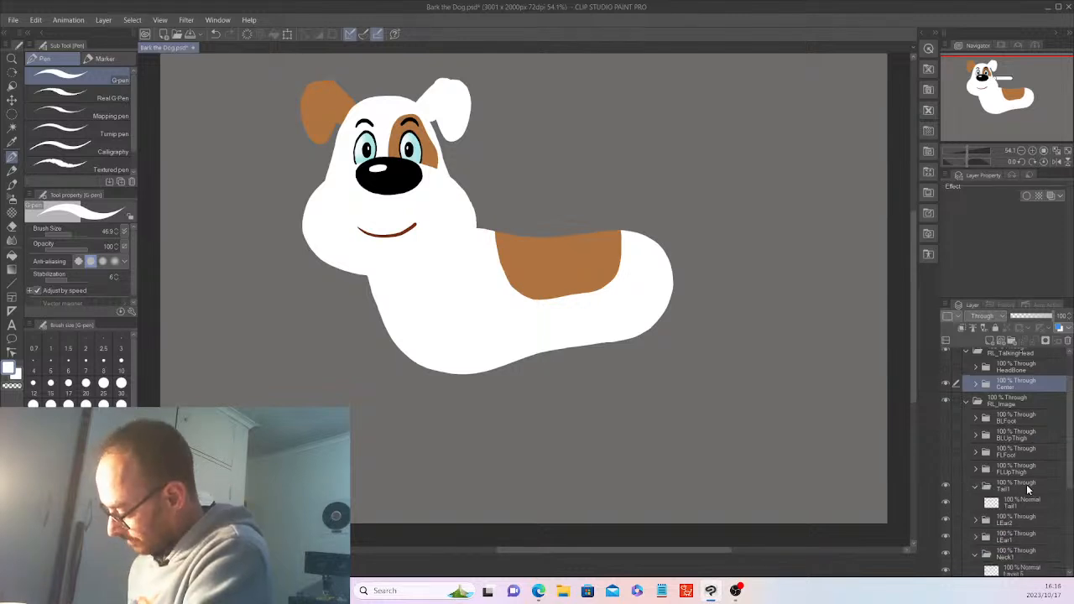
left_click(1019, 502)
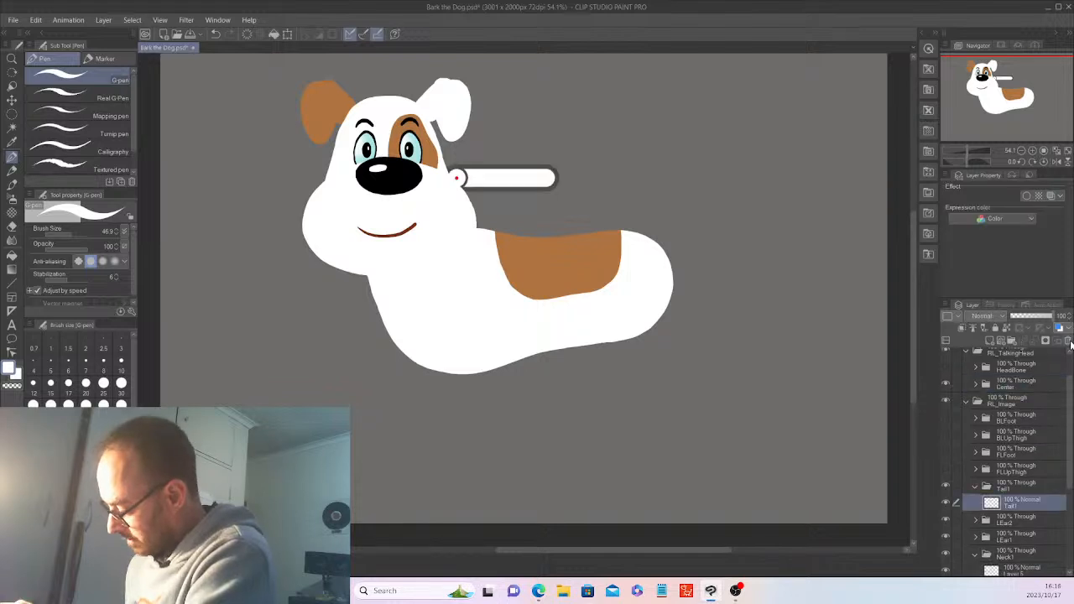
left_click(1068, 341)
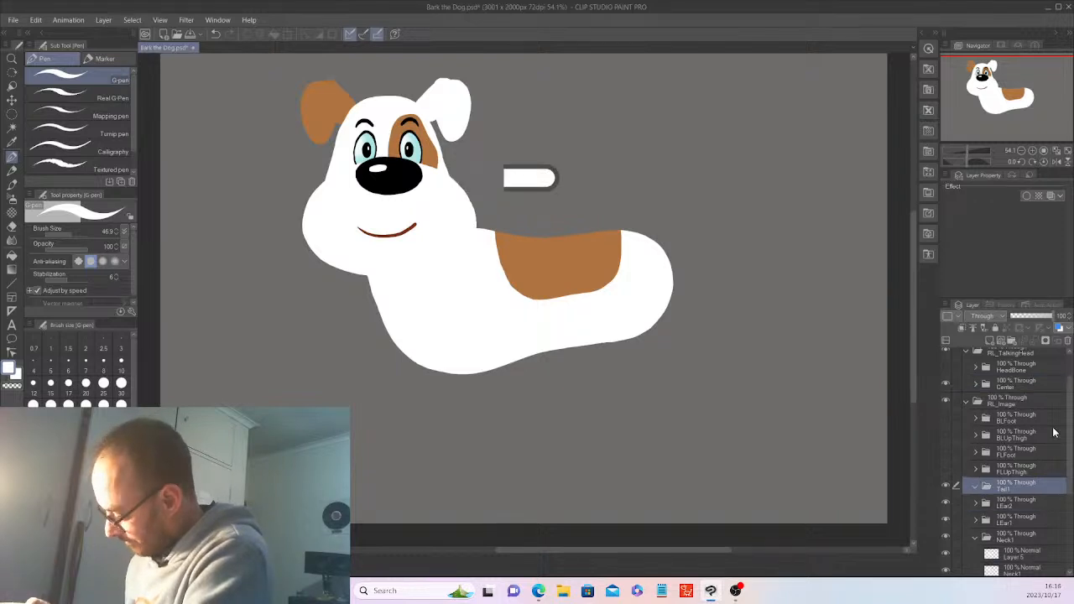
left_click(974, 337)
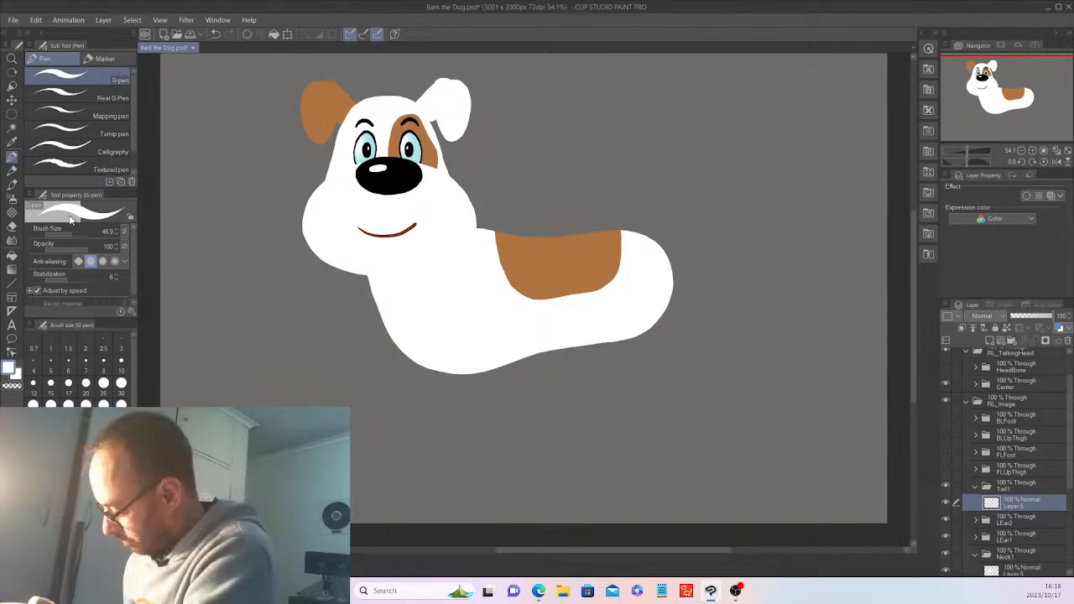
mouse_move(1069, 470)
left_mouse_down()
mouse_move(1069, 445)
mouse_move(1069, 478)
left_mouse_up()
left_click(945, 355)
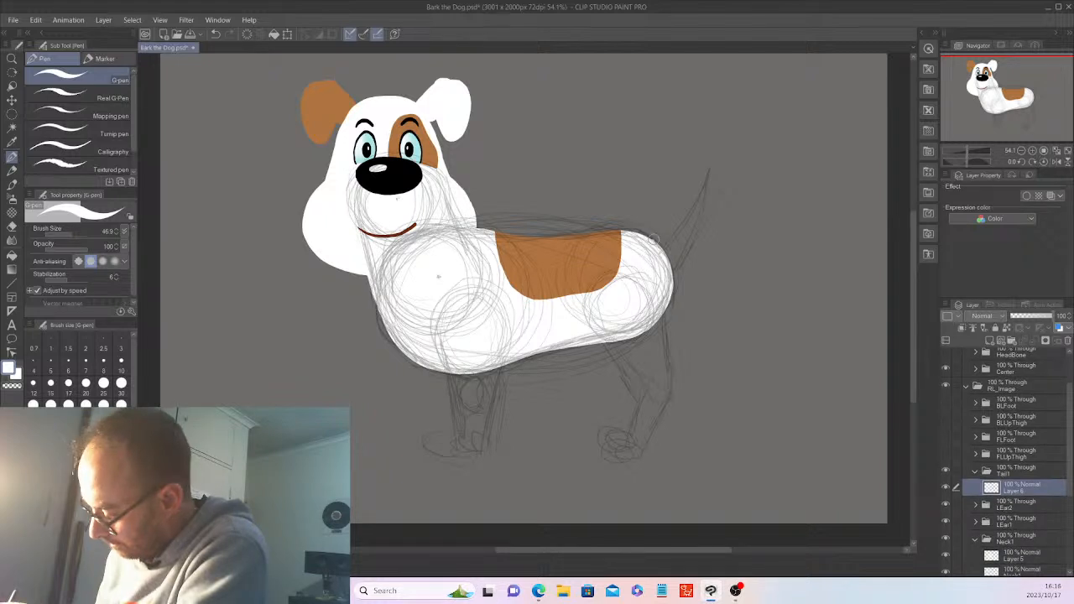
Draw the white outline of the tail curving up from the dog's back
mouse_move(653, 239)
left_mouse_down()
mouse_move(706, 170)
mouse_move(665, 259)
left_mouse_up()
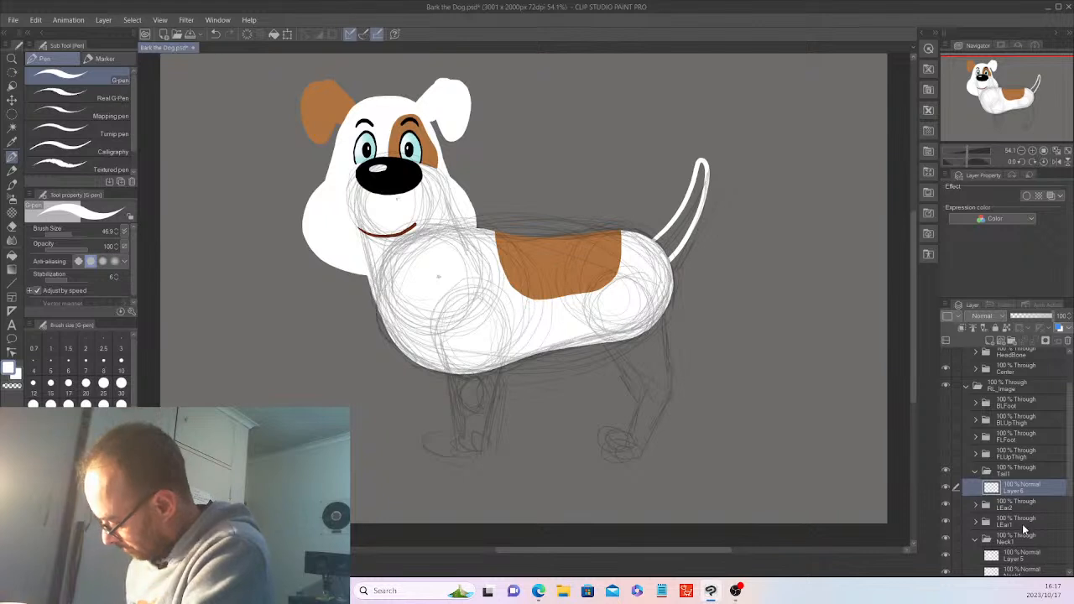
scroll(1070, 484, "down", 3)
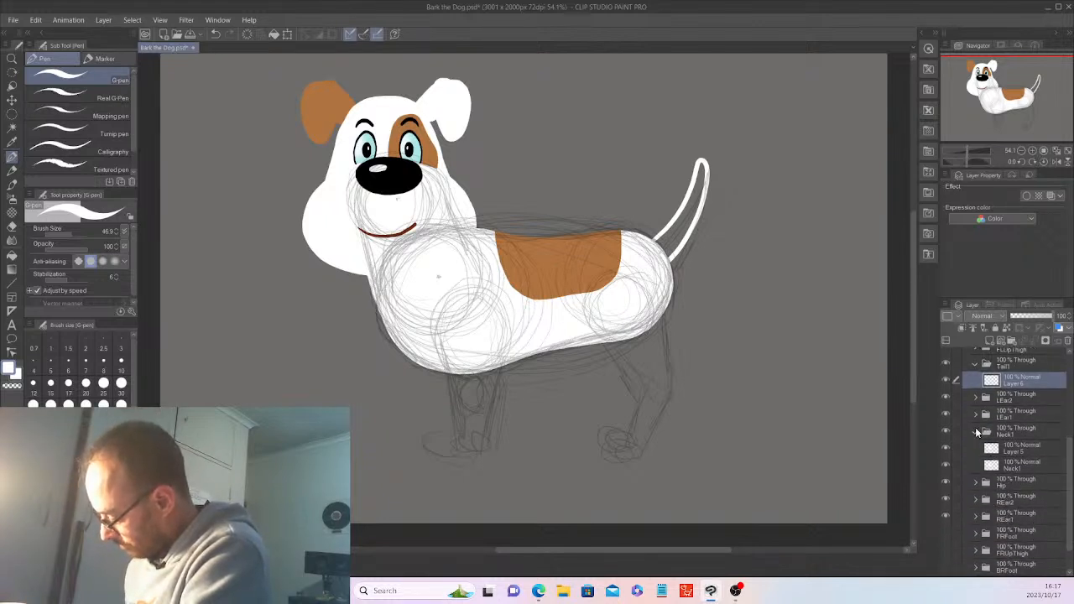
left_click(976, 431)
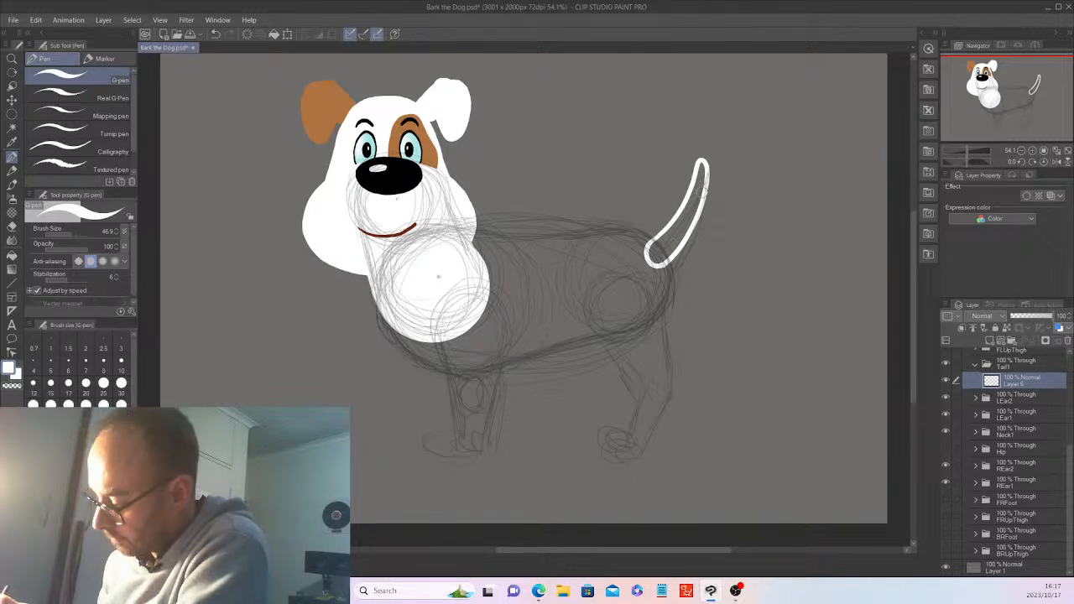
mouse_move(702, 192)
left_mouse_down()
mouse_move(702, 172)
mouse_move(691, 220)
mouse_move(688, 203)
mouse_move(673, 241)
mouse_move(659, 242)
mouse_move(668, 229)
left_mouse_up()
key("ctrl+z")
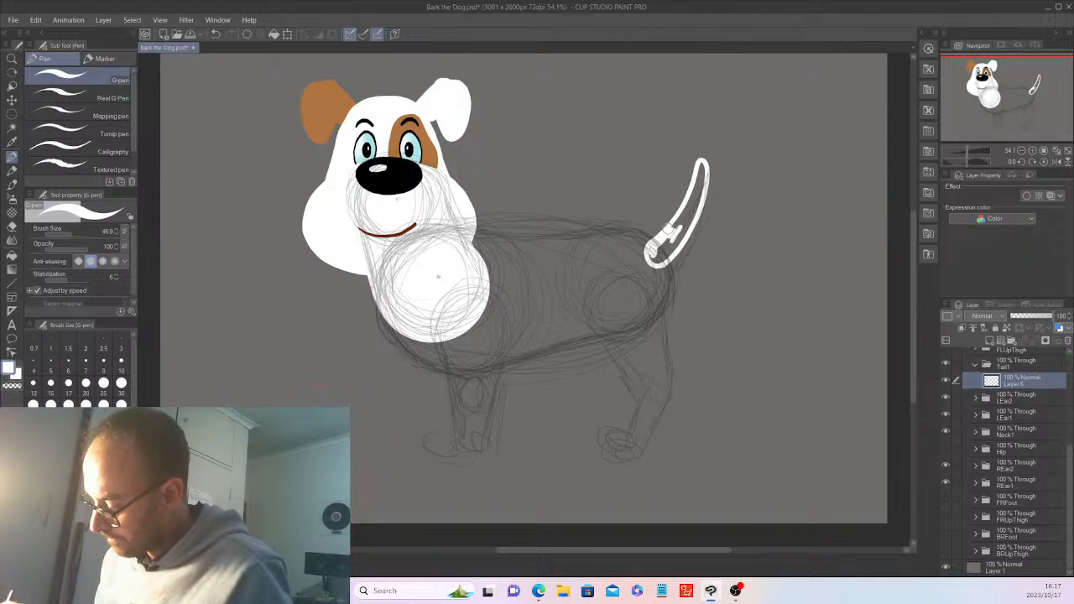
left_click_drag(1068, 503, 1069, 410)
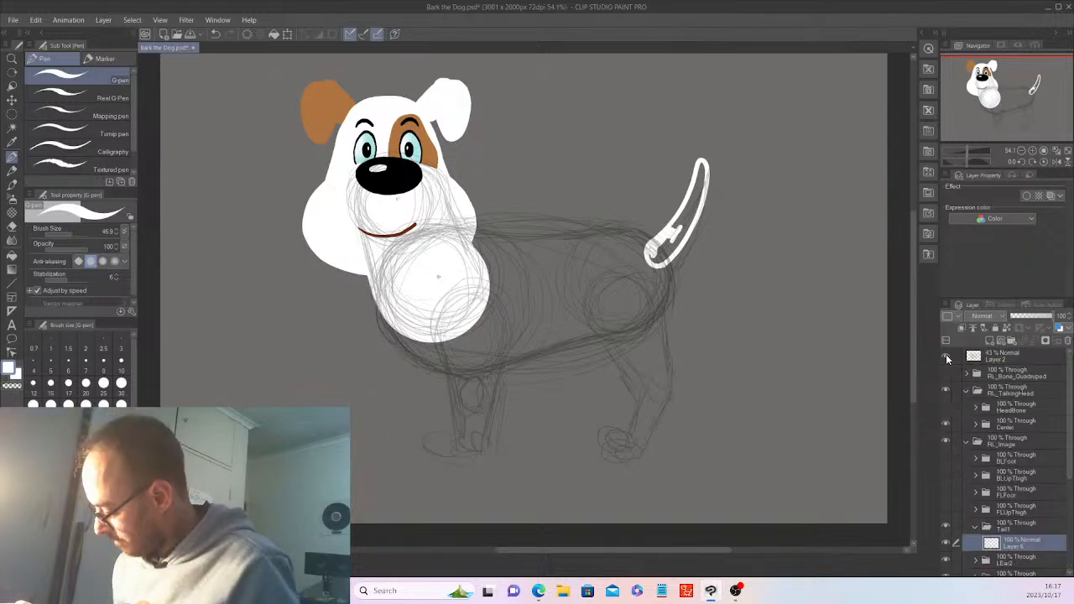
Hide the Layer 2 rough sketch and paint the tail outline solid white
left_click(946, 357)
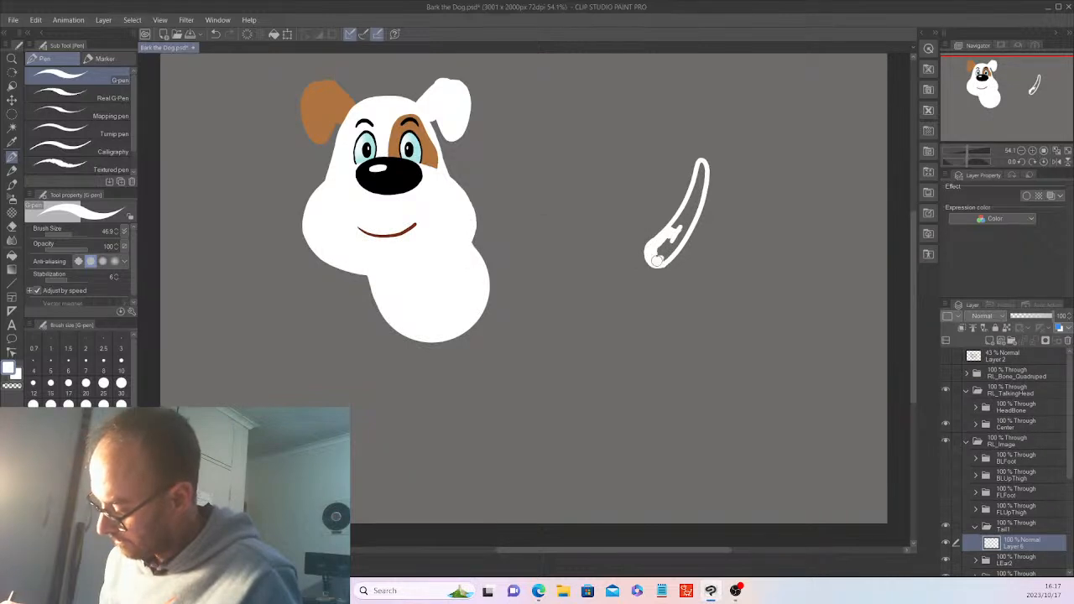
mouse_move(657, 260)
left_mouse_down()
mouse_move(681, 229)
mouse_move(658, 250)
mouse_move(701, 164)
mouse_move(696, 204)
mouse_move(697, 179)
mouse_move(674, 227)
mouse_move(697, 207)
left_mouse_up()
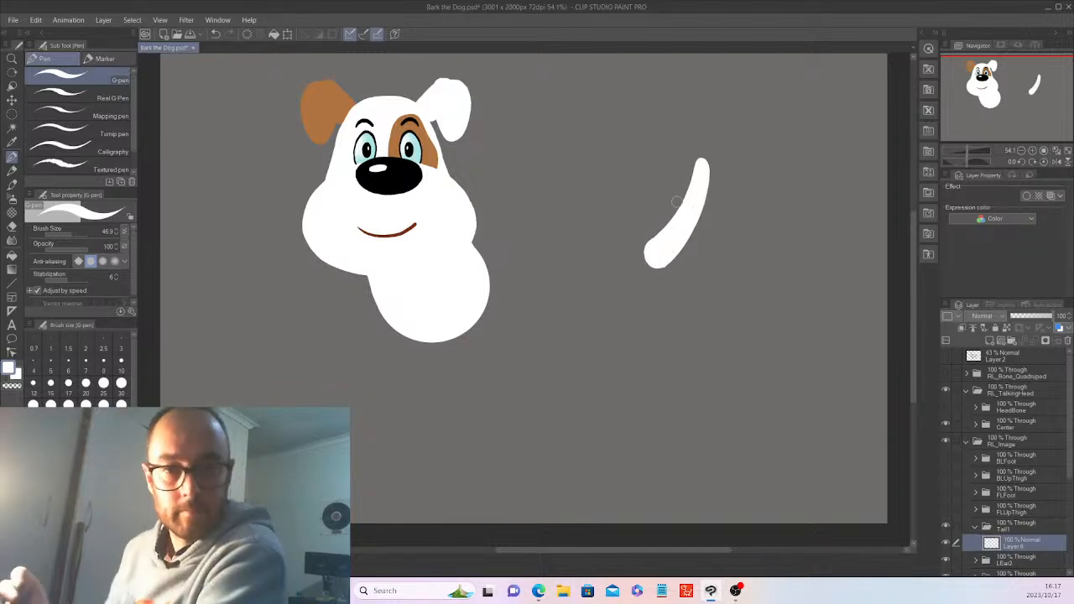
Select the white tail and paint its tip in the dog's brown on a new layer
left_click(12, 128)
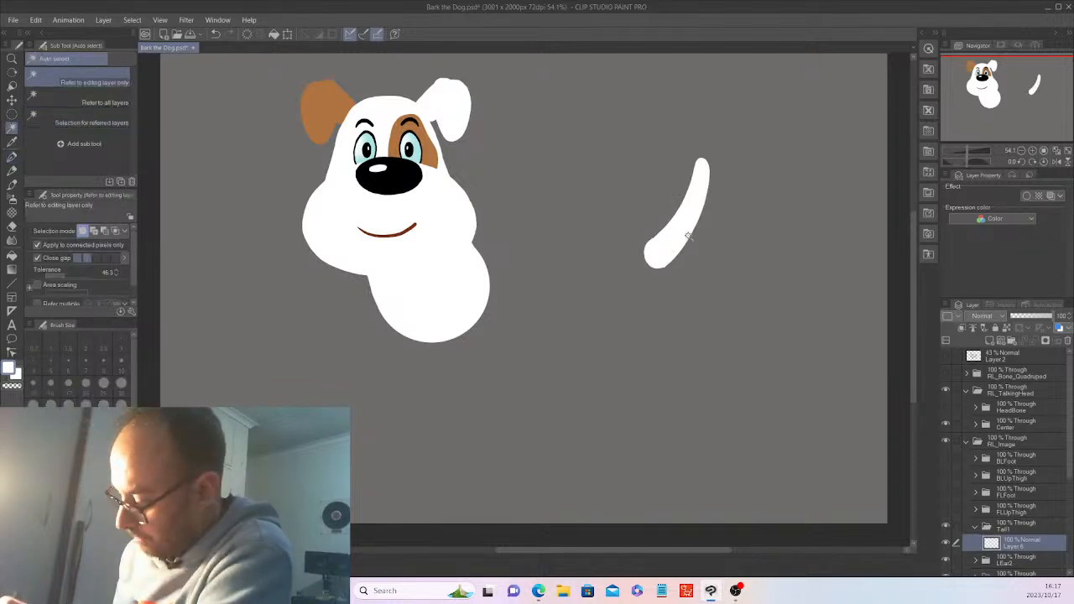
left_click(685, 222)
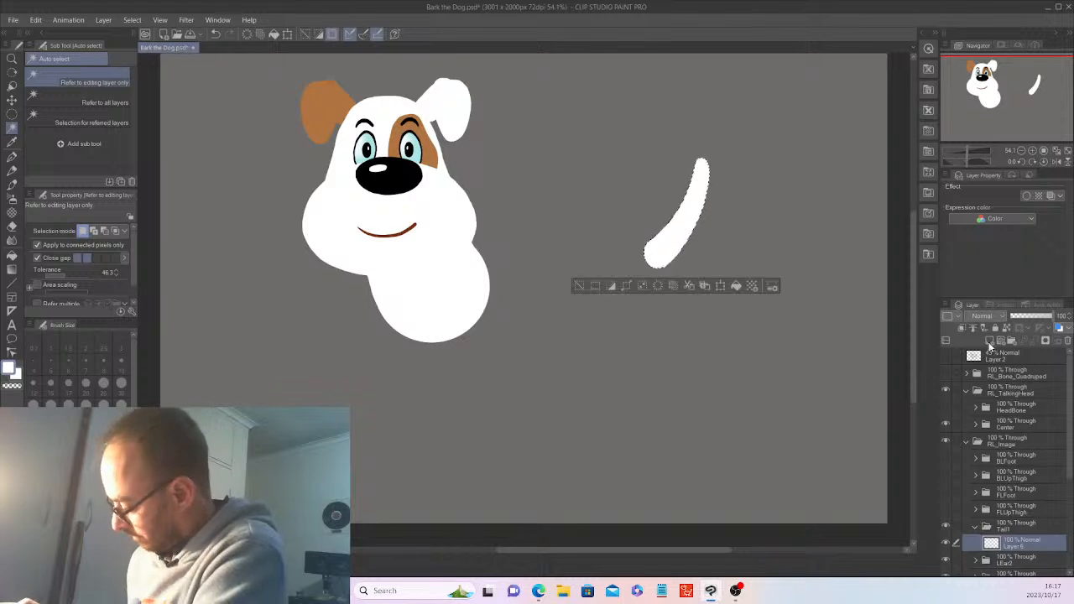
left_click(989, 344)
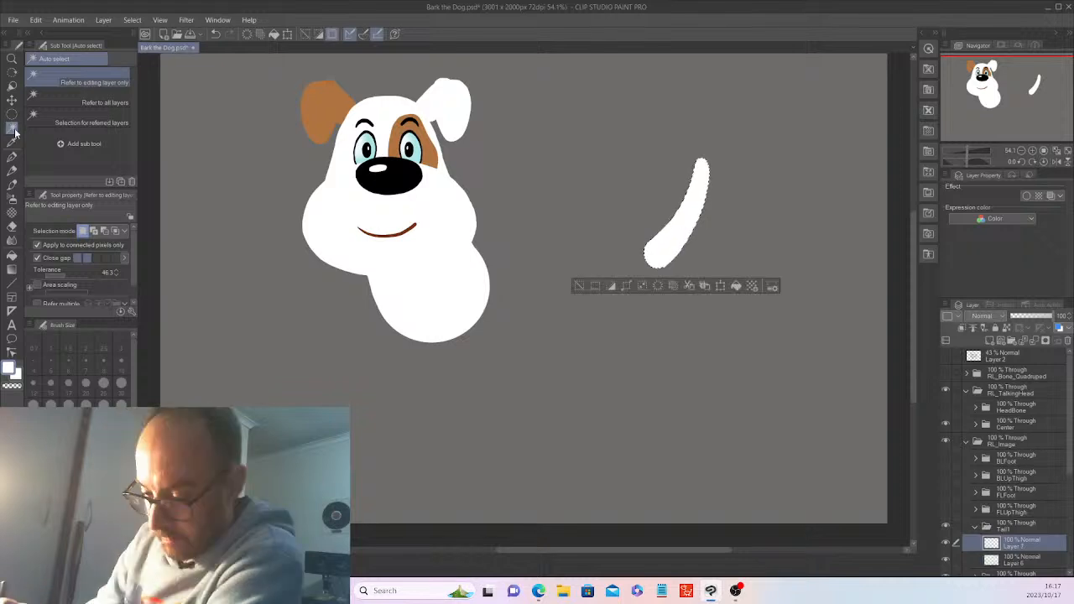
left_click(12, 141)
left_click(446, 138)
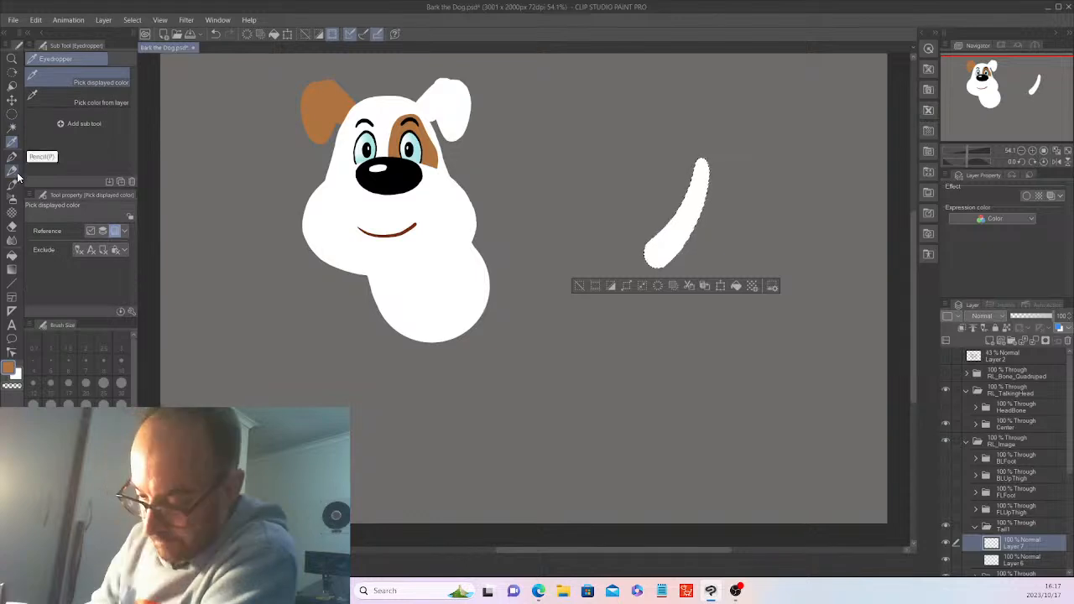
left_click(12, 157)
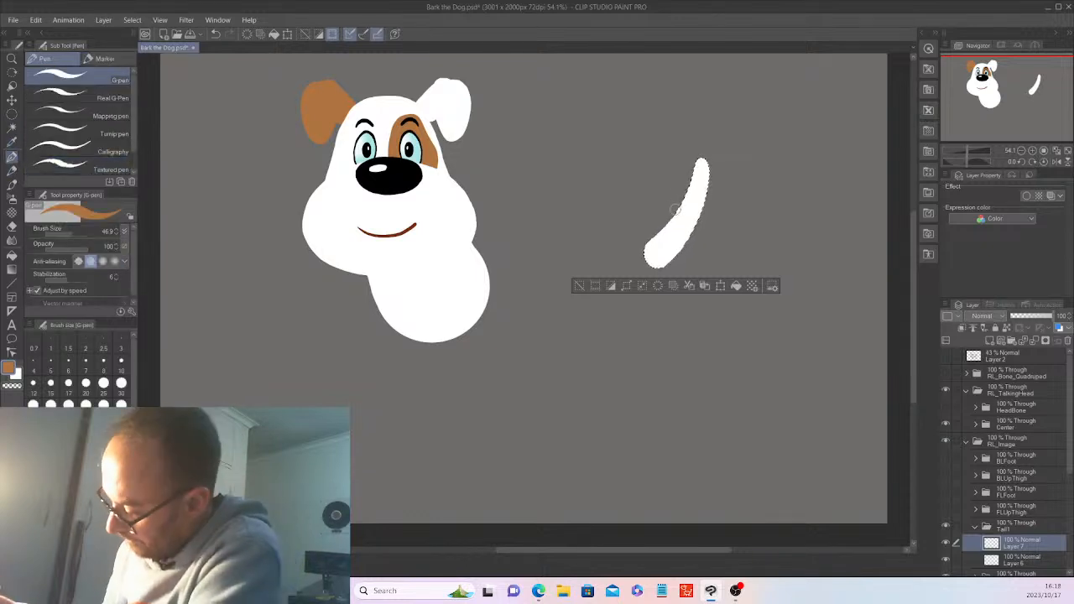
left_click_drag(675, 218, 704, 209)
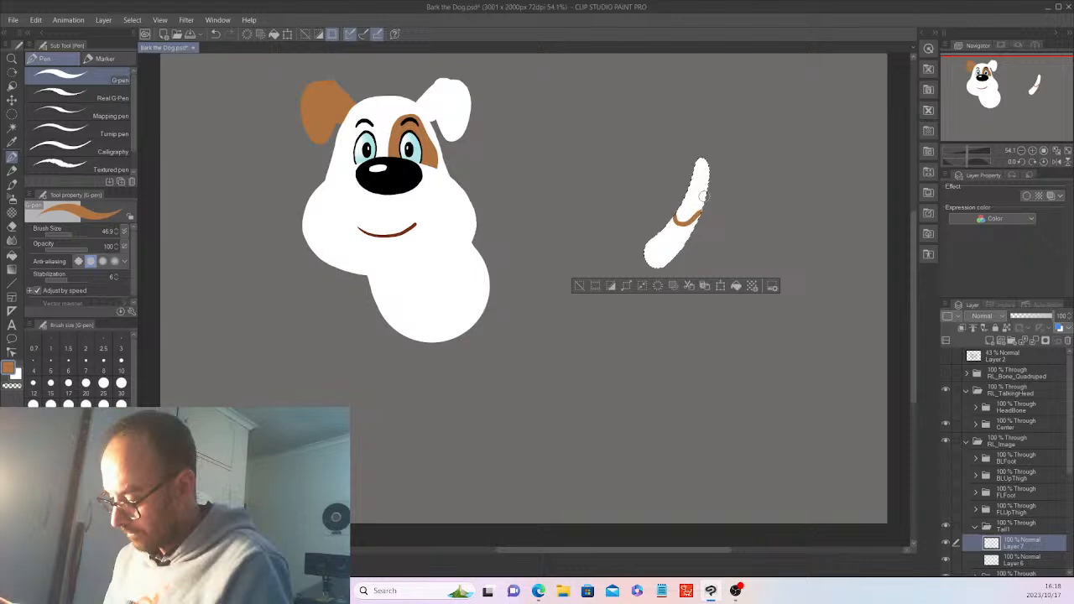
key("ctrl+z")
key("ctrl+z")
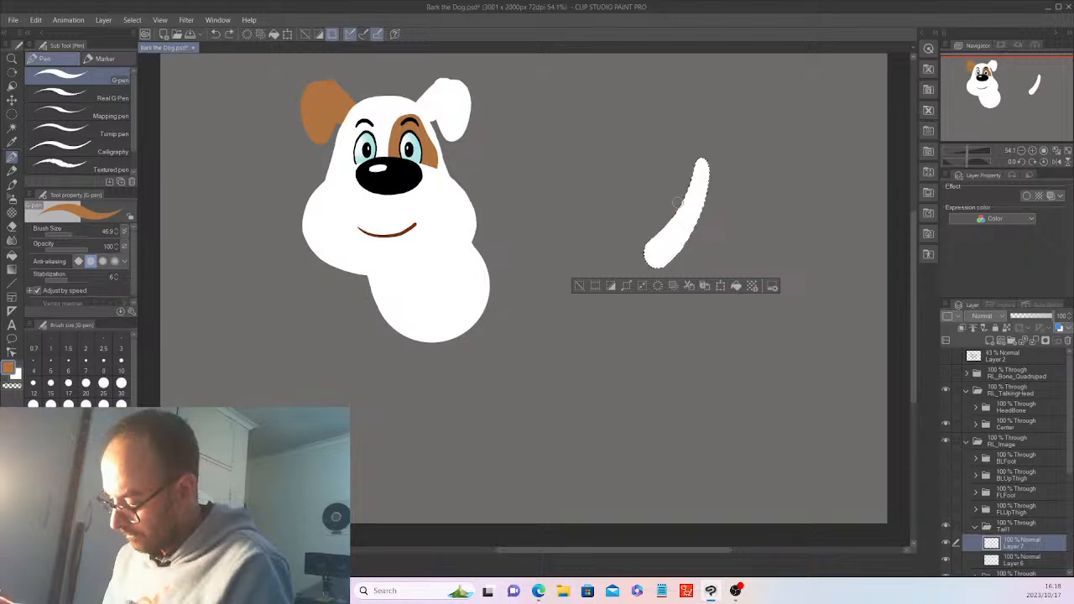
left_click_drag(678, 205, 703, 209)
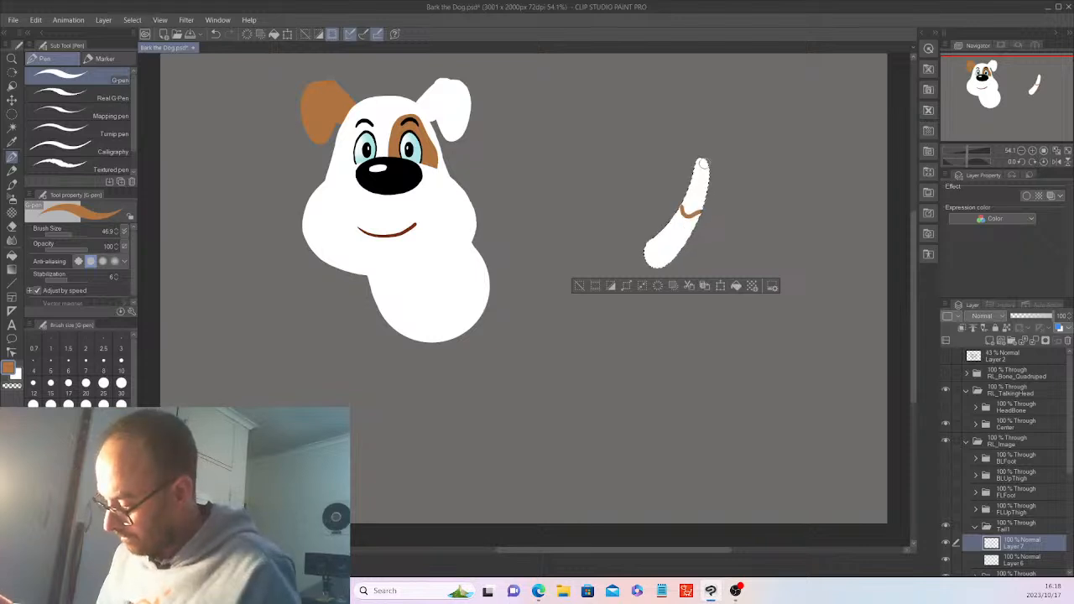
mouse_move(702, 160)
left_mouse_down()
mouse_move(695, 175)
mouse_move(706, 183)
mouse_move(685, 200)
left_mouse_up()
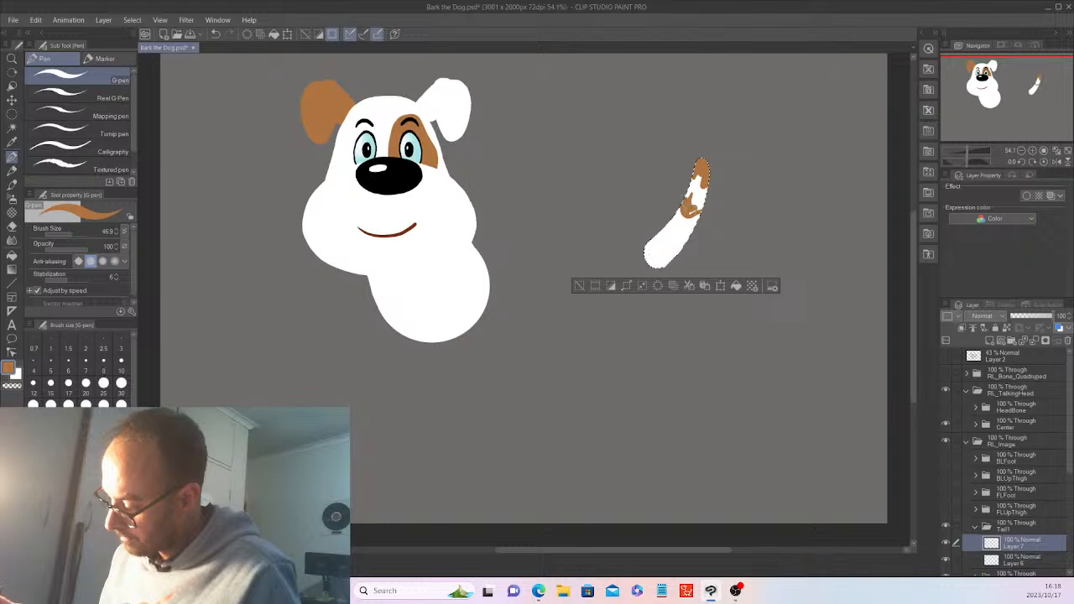
mouse_move(687, 204)
left_mouse_down()
mouse_move(696, 177)
mouse_move(694, 193)
mouse_move(703, 190)
left_mouse_up()
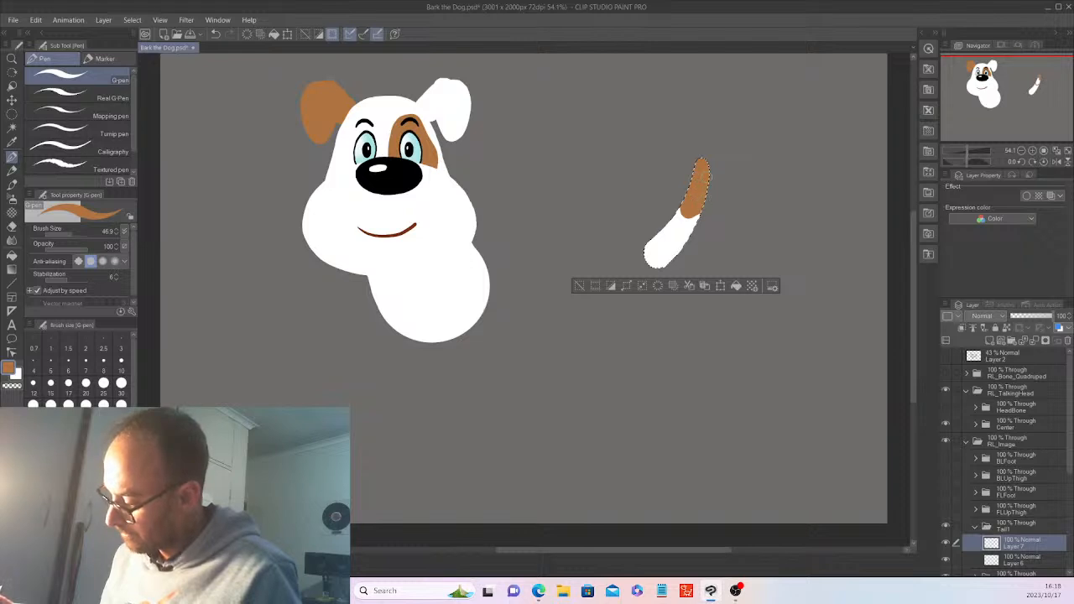
Deselect, select the Tail1 folder and make the Hip body visible again
left_click(579, 285)
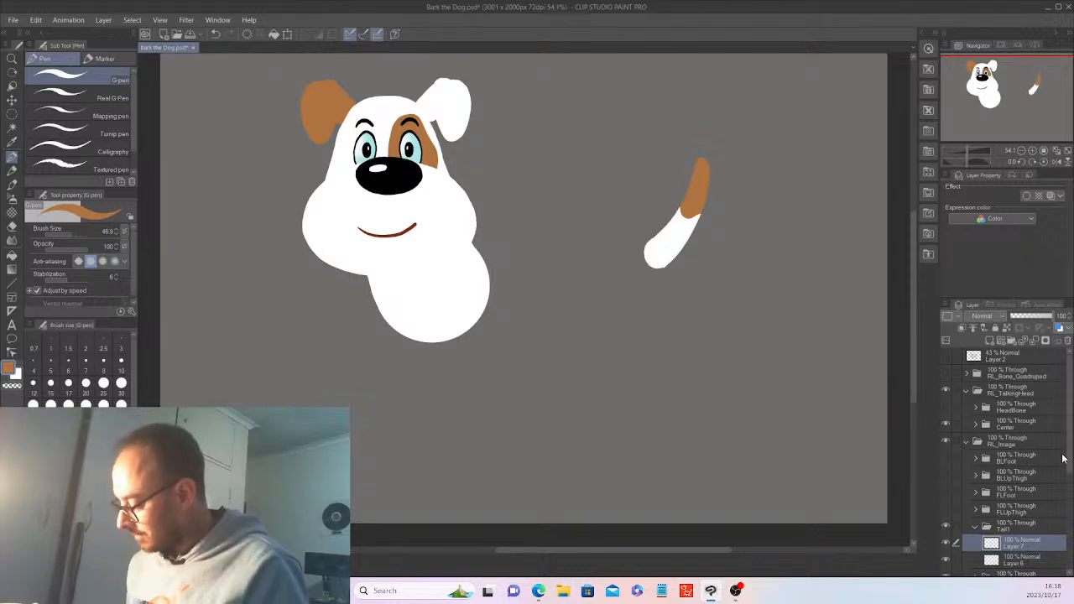
left_click(984, 528)
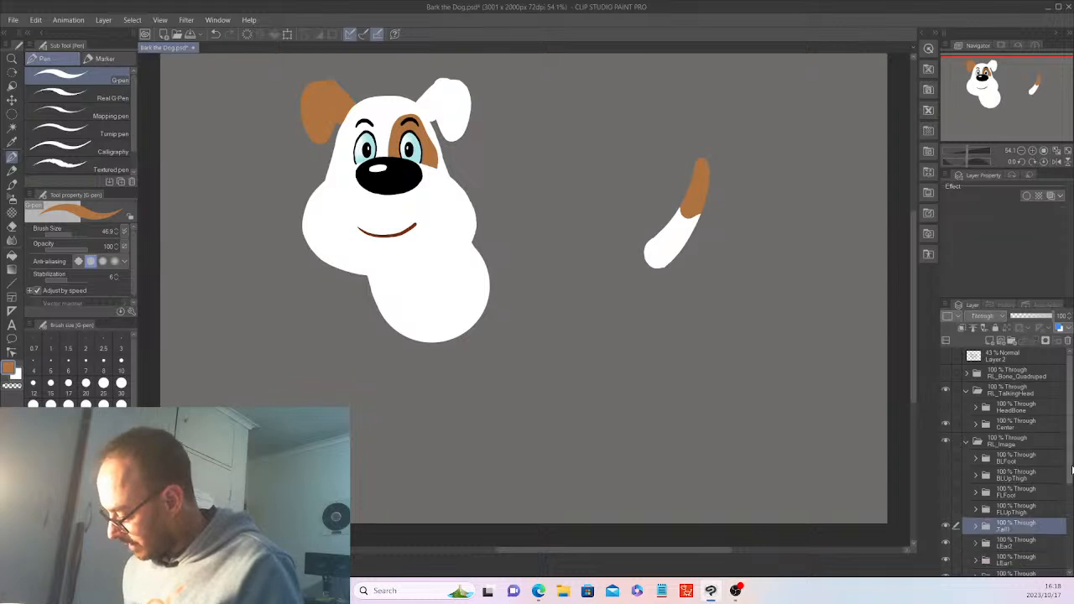
scroll(1070, 496, "down", 2)
left_click_drag(1070, 497, 1070, 527)
left_click(945, 497)
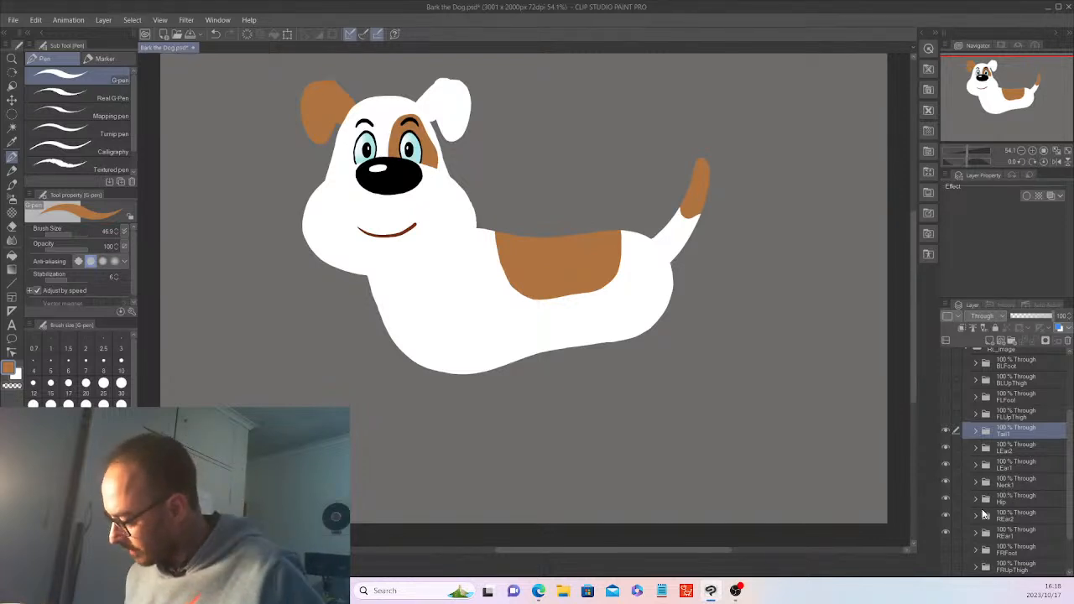
Hide the Hip body, pick Layer 6 in Tail1 with the Eraser (Hard), then select Tail1
left_click(946, 498)
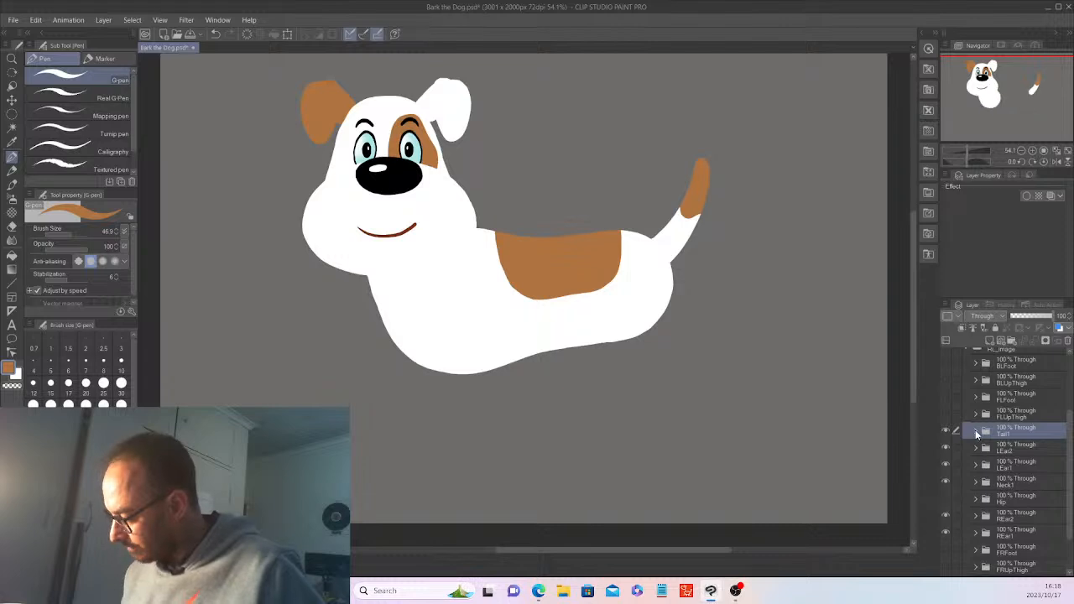
left_click(975, 434)
left_click(1015, 464)
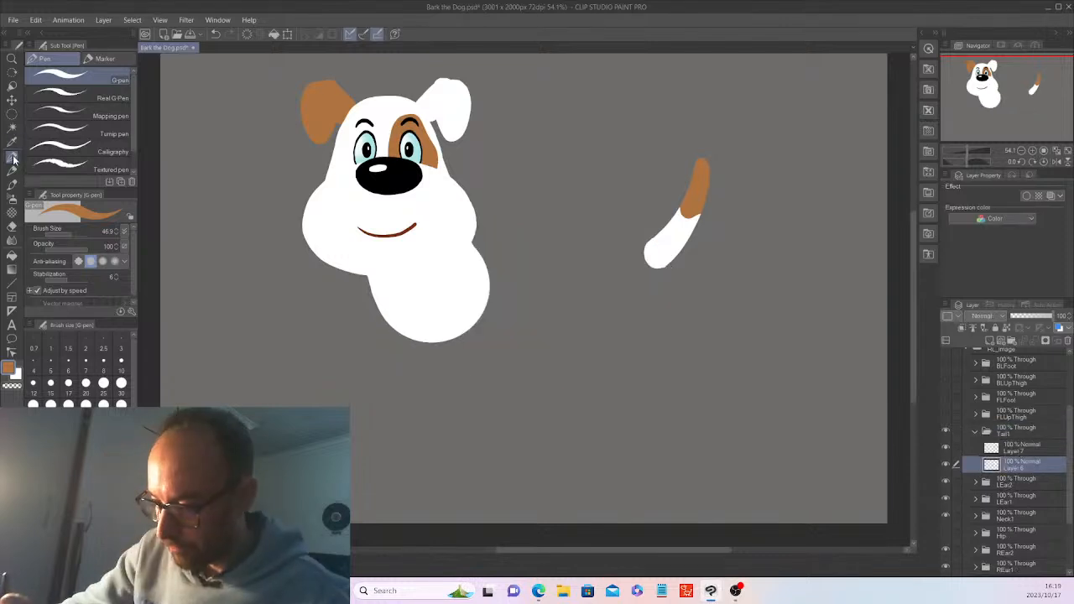
left_click(13, 227)
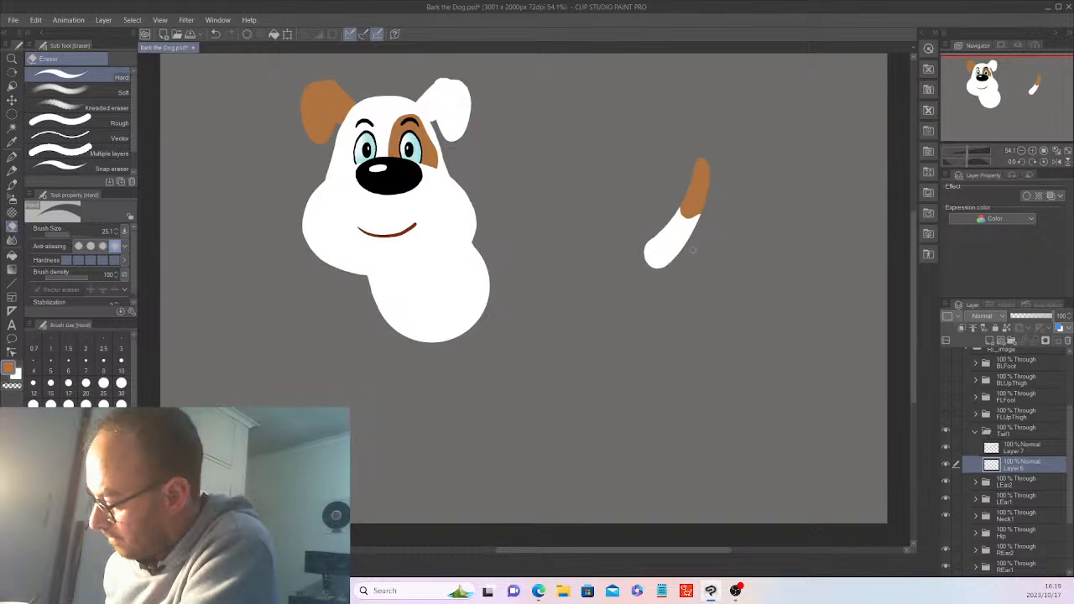
left_click(975, 430)
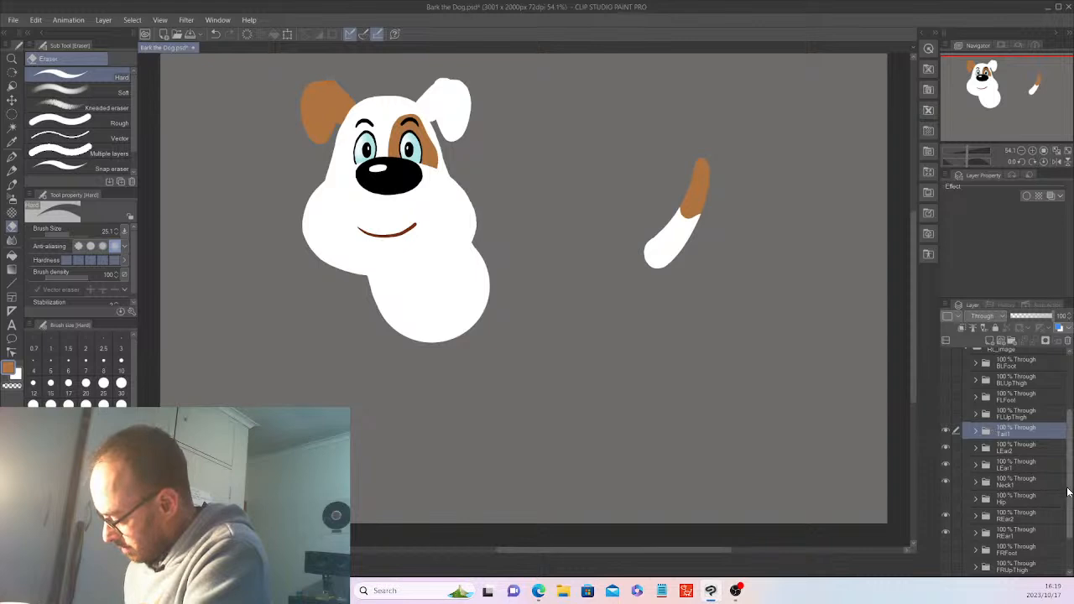
Show the Hip folder at 60% opacity and turn on the BLUpThigh folder
left_click_drag(1067, 492, 1068, 512)
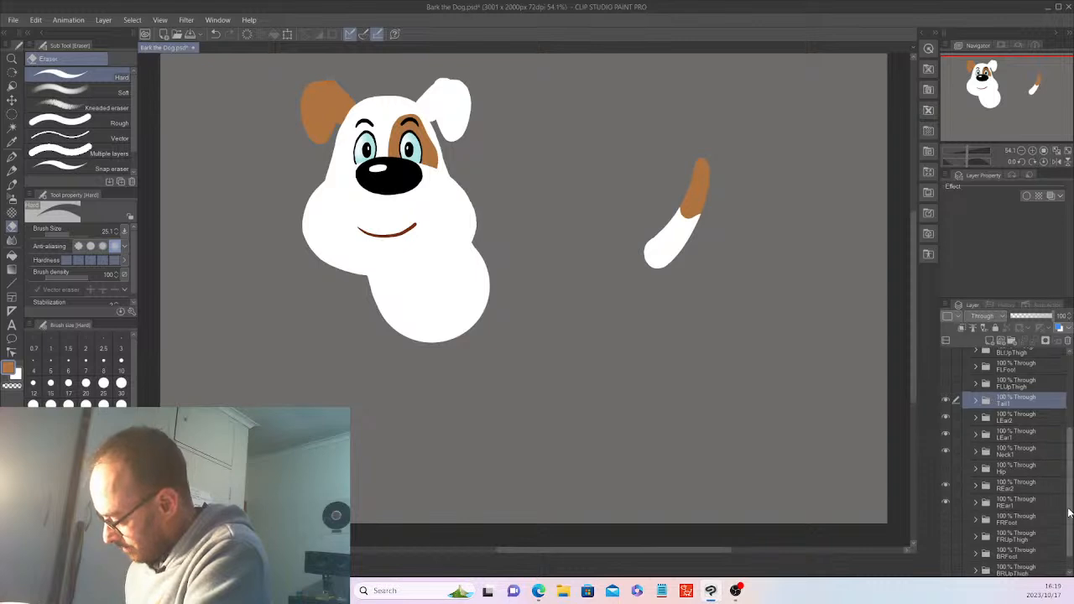
left_click(946, 468)
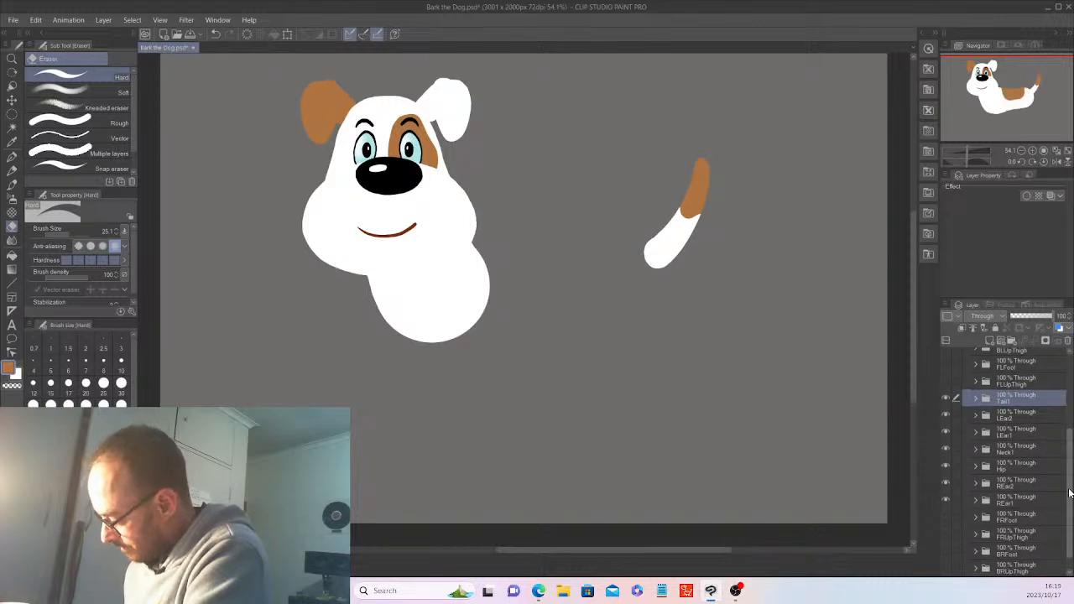
left_click_drag(1070, 493, 1069, 489)
left_click(1016, 474)
left_click(1035, 316)
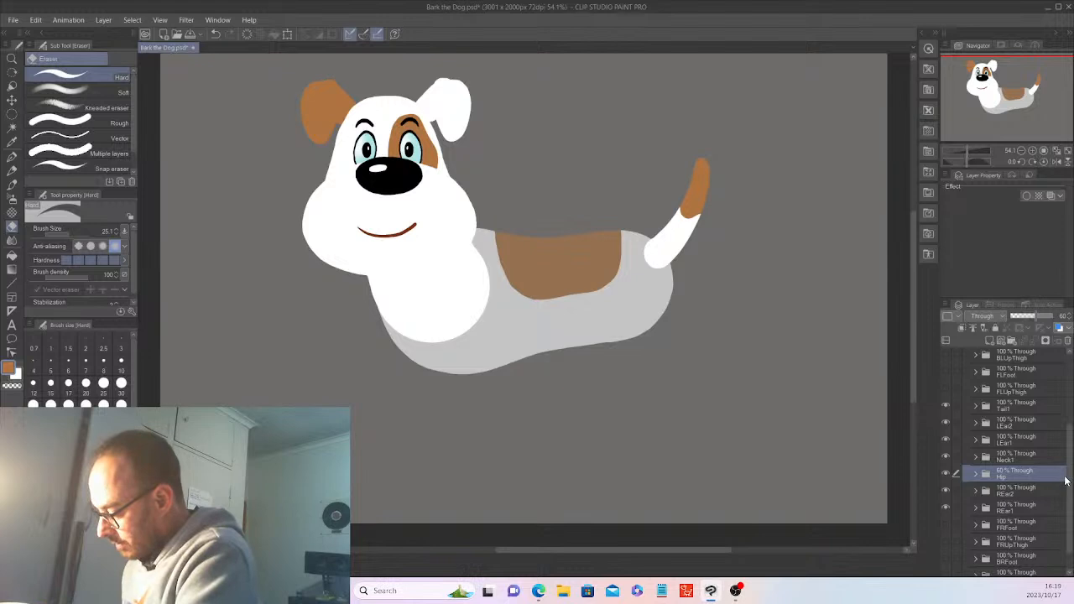
left_click_drag(1065, 480, 1065, 427)
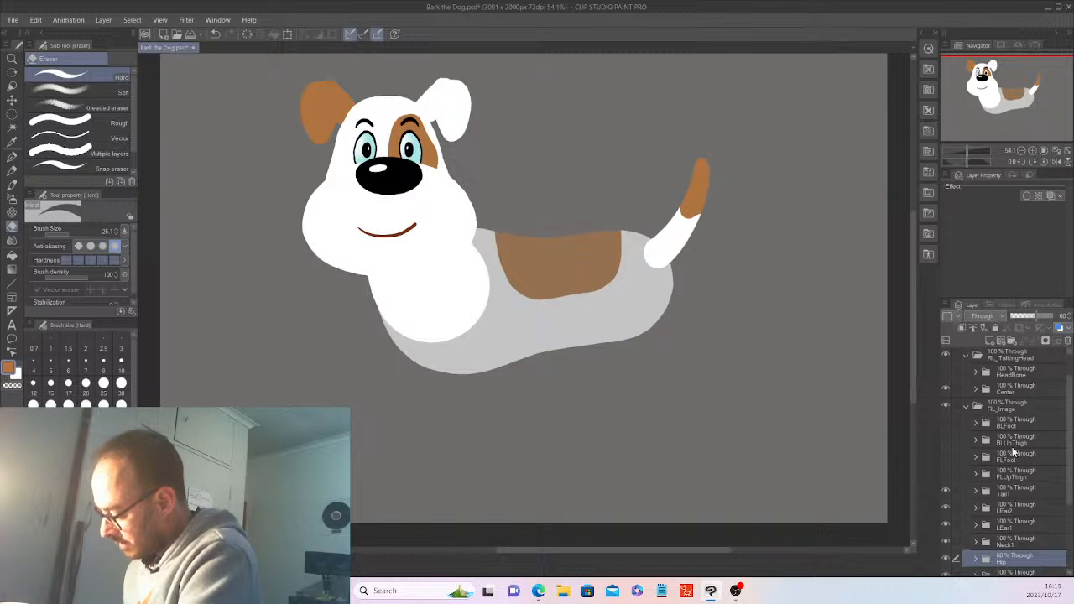
left_click(945, 440)
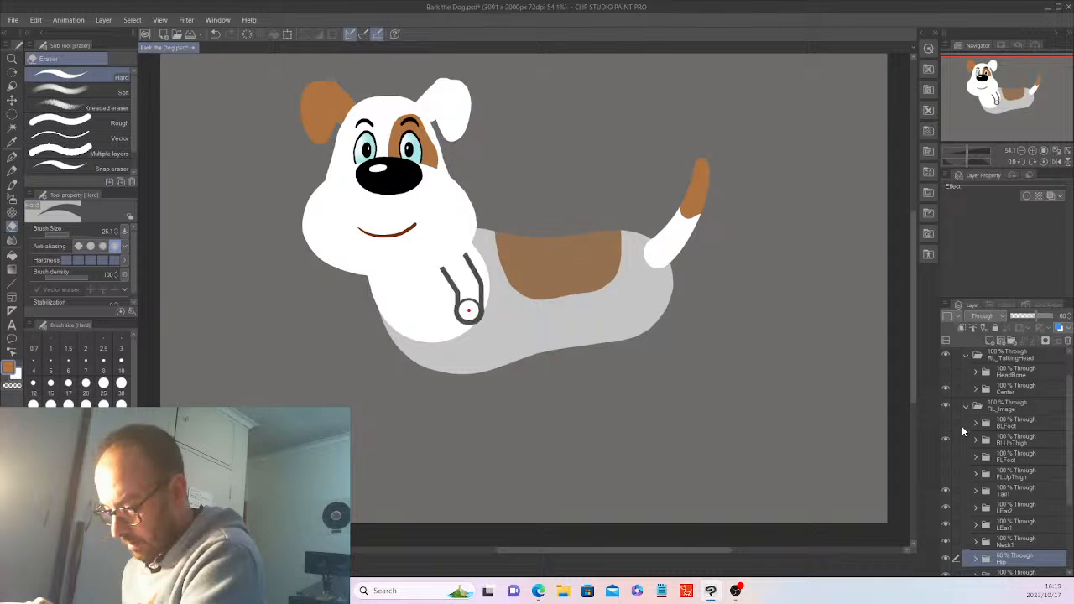
Drag the BLUpThigh layer off the body to the canvas's left, below the head
key("k")
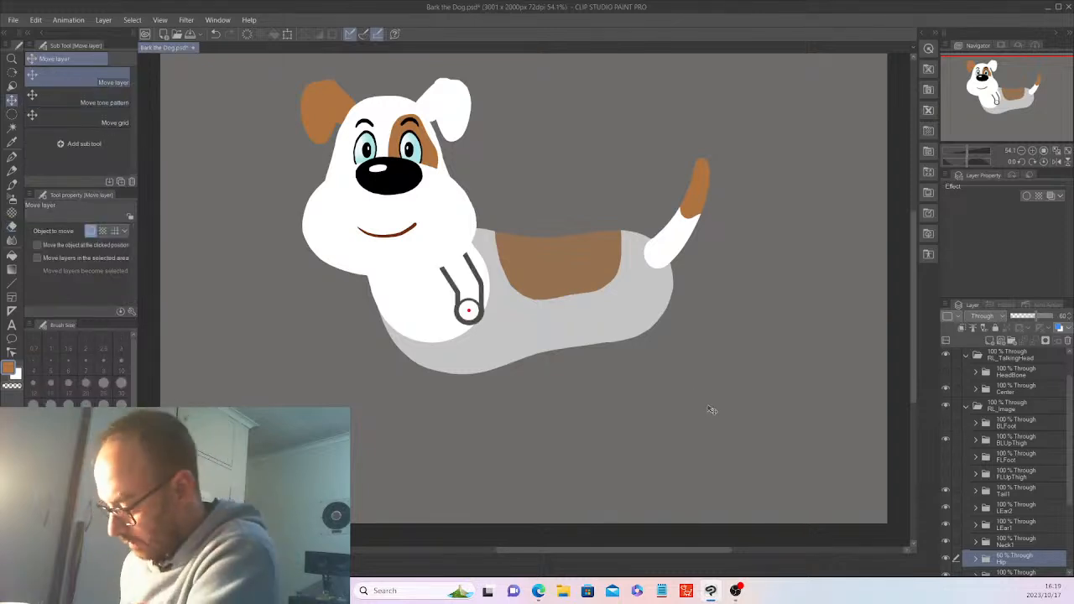
left_click_drag(770, 430, 763, 416)
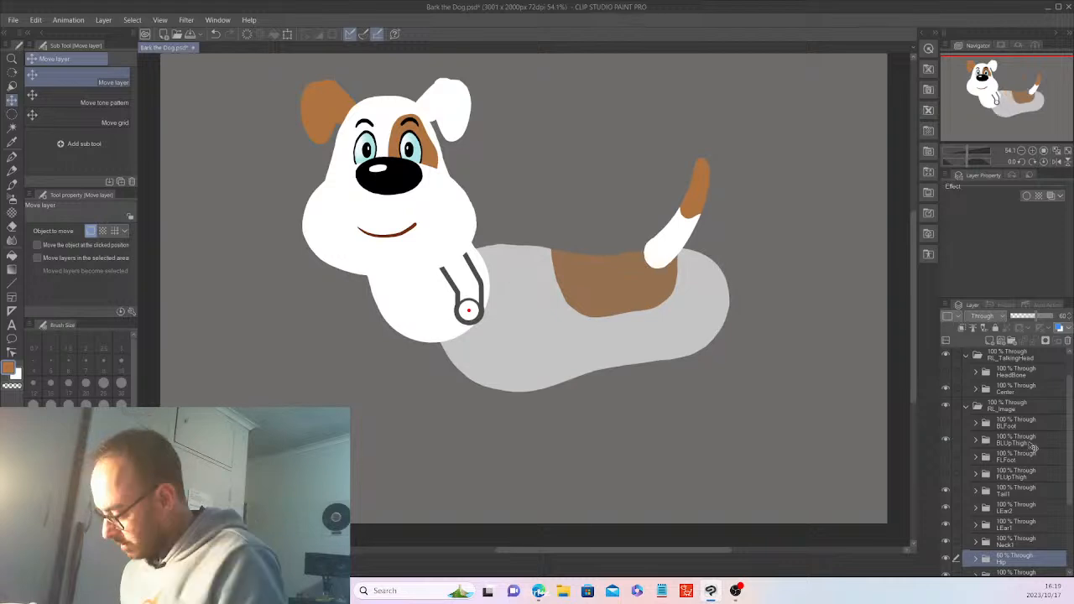
key("ctrl+z")
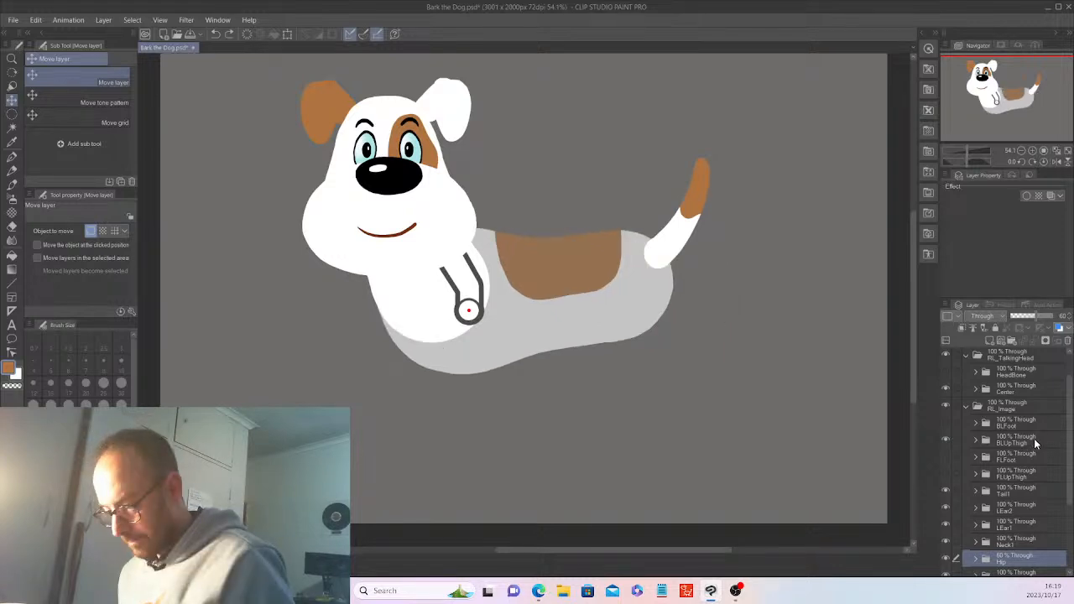
left_click(1036, 443)
left_click_drag(700, 389, 491, 466)
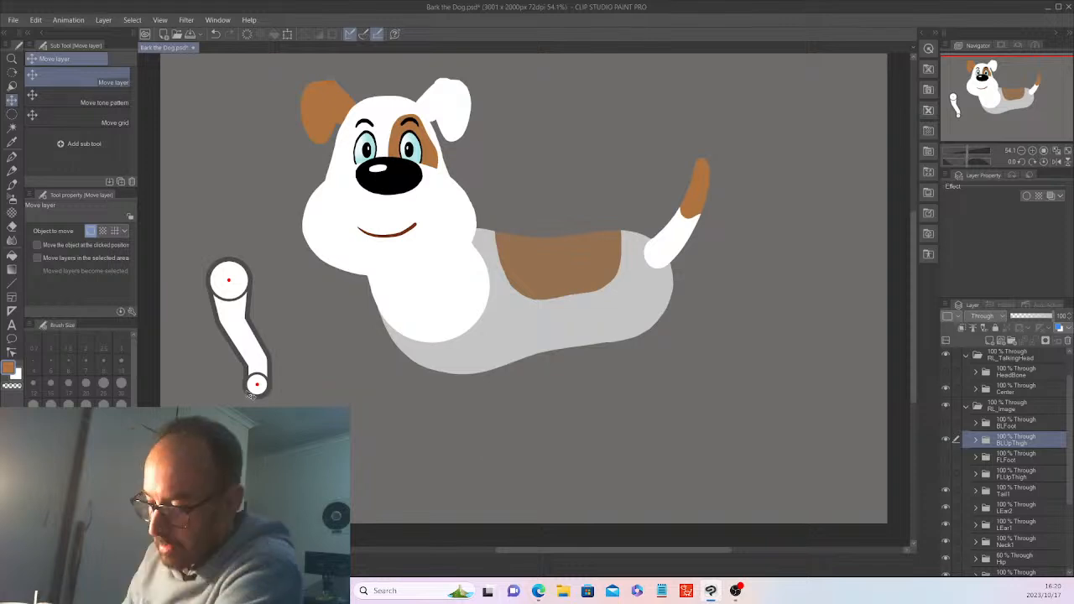
Add a new raster layer inside BLUpThigh and show the Layer 2 sketch again
left_click(976, 440)
left_click(1025, 461)
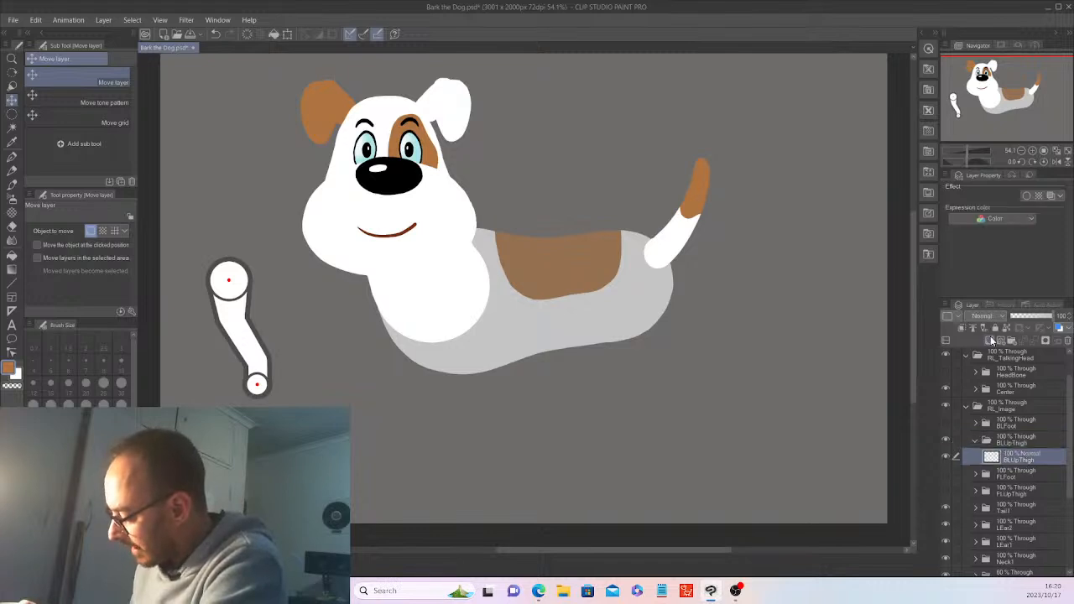
key("ctrl+shift+n")
scroll(1072, 400, "up", 1)
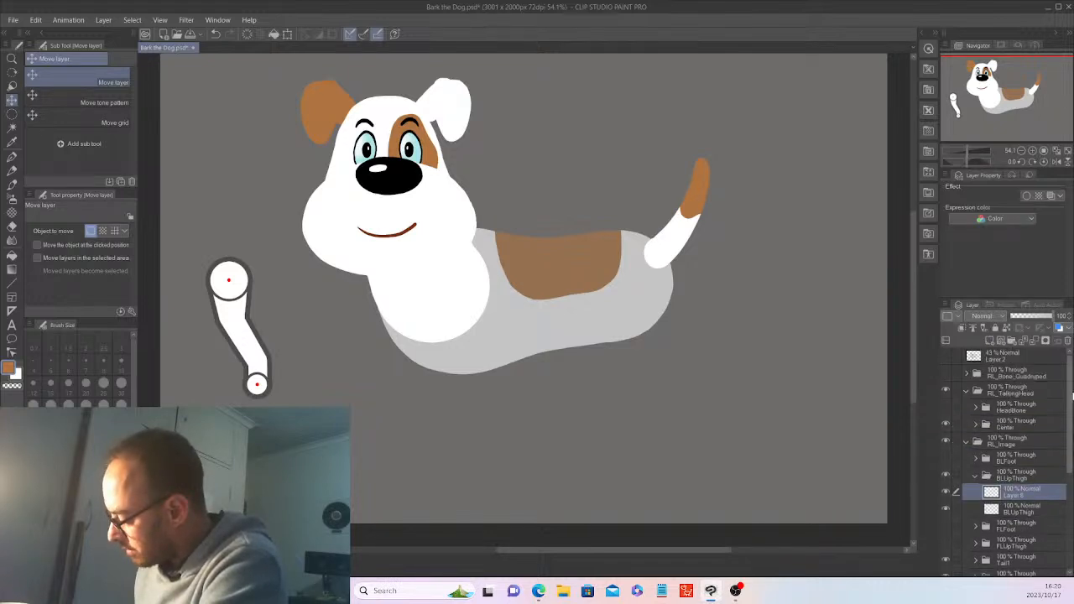
left_click(945, 356)
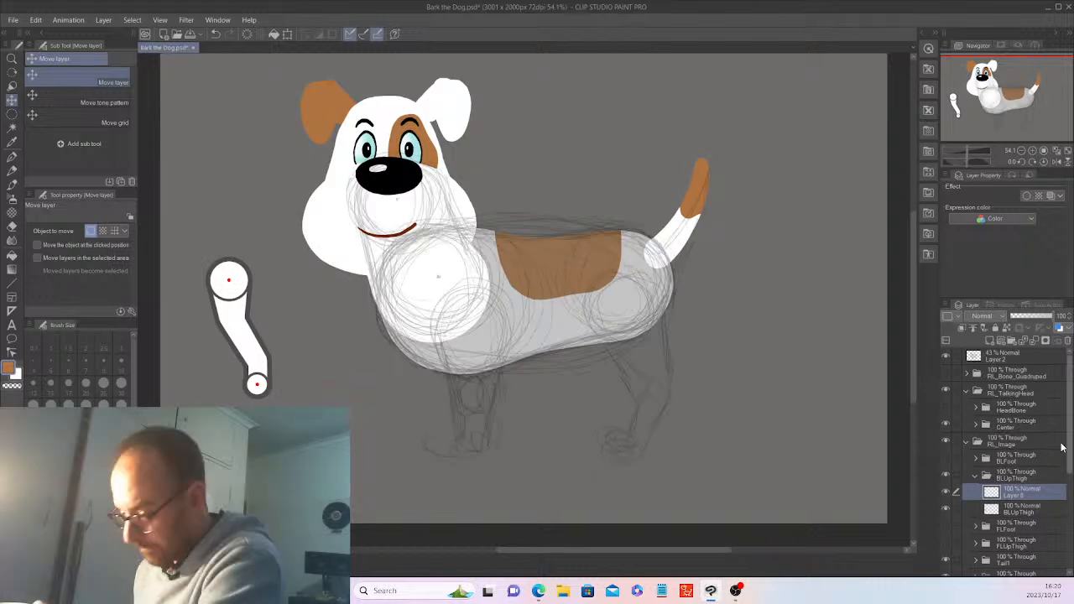
key("m")
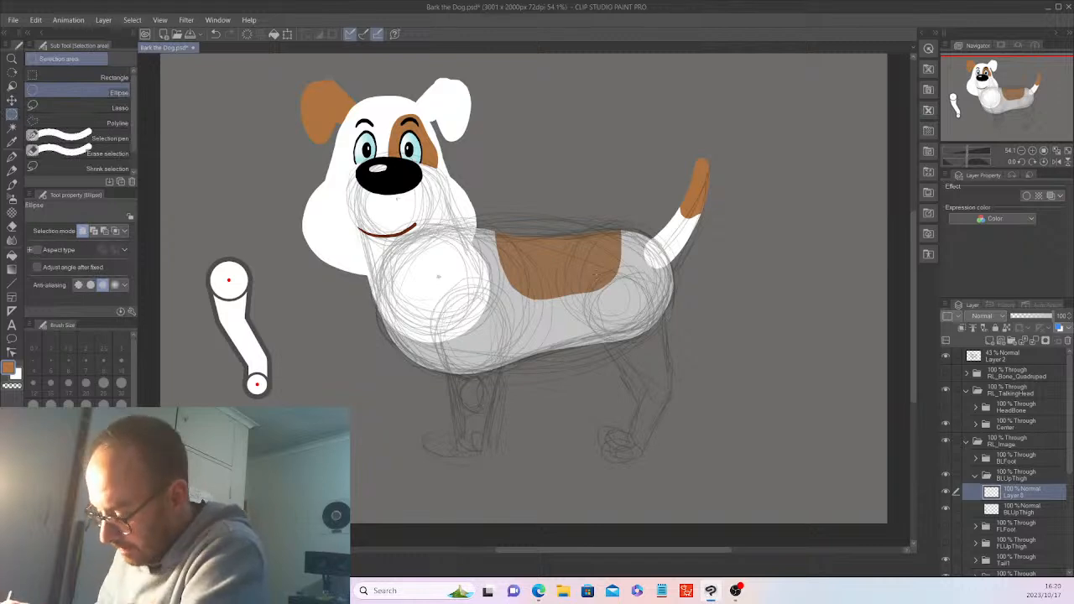
Fill a white ellipse over the hind thigh on Layer 8, nudge it right, and add Layer 9
left_click_drag(584, 271, 660, 344)
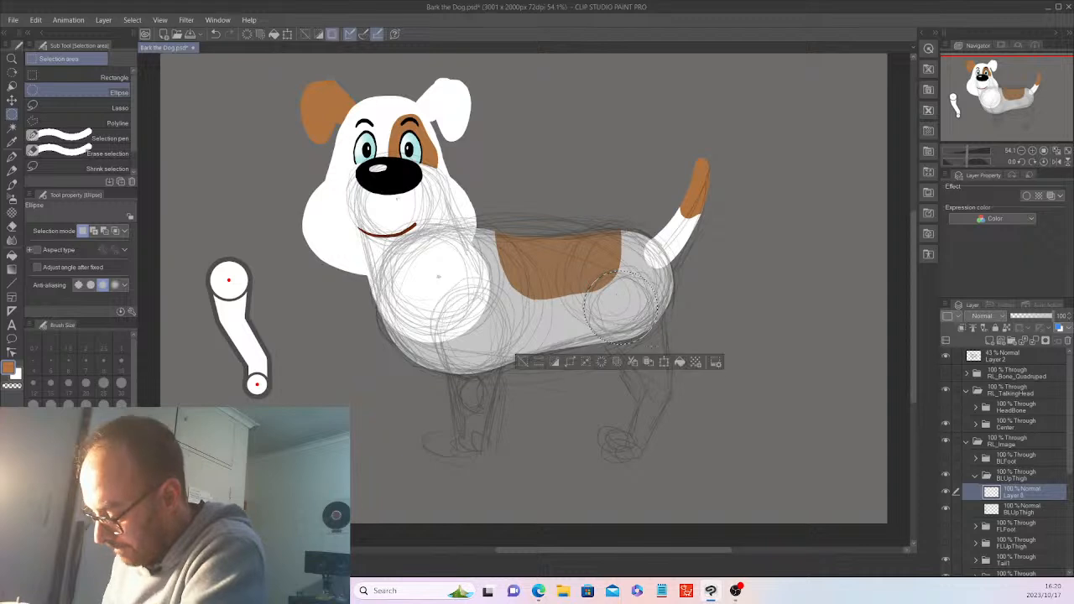
left_click(677, 362)
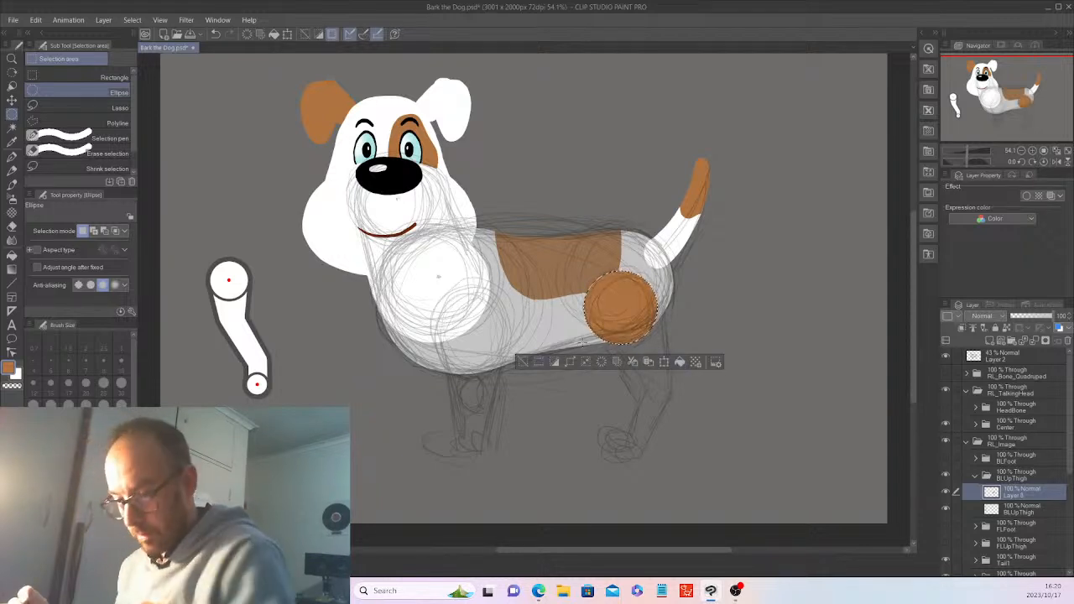
key("ctrl+z")
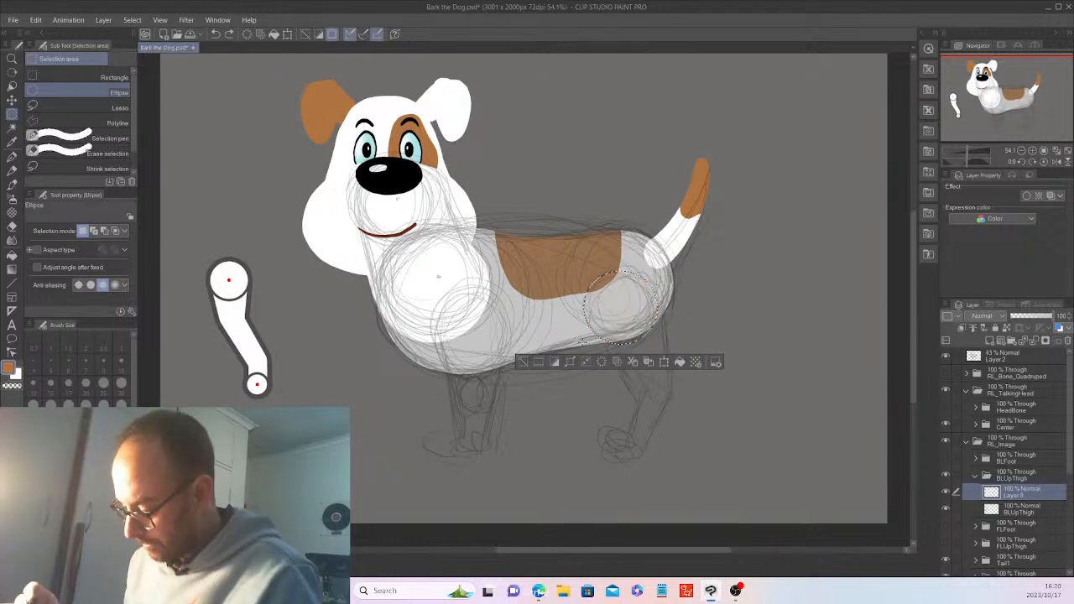
key("x")
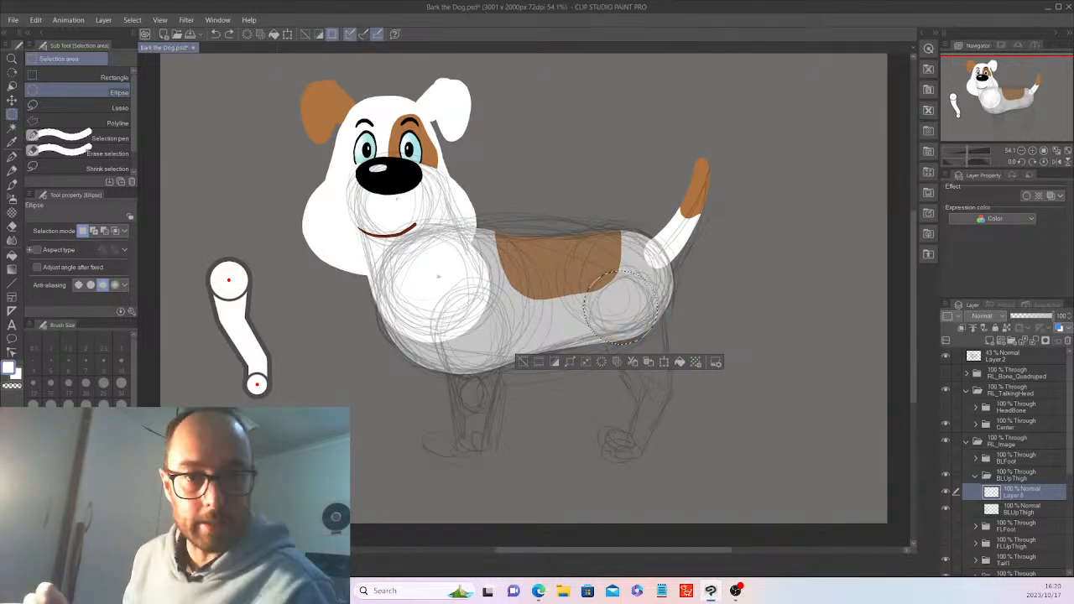
left_click(679, 361)
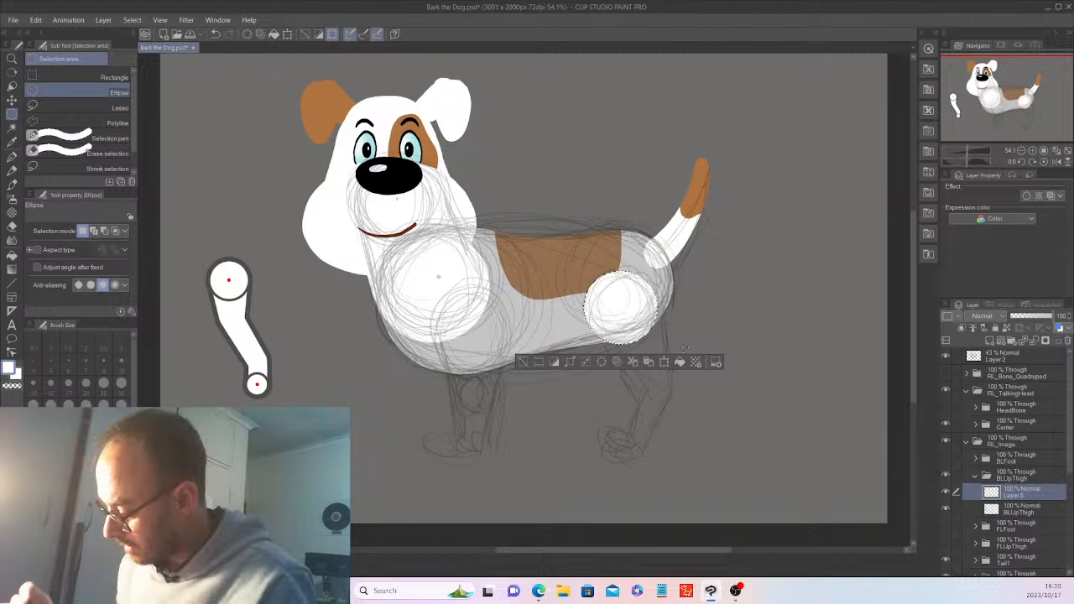
key("ctrl+d")
key("k")
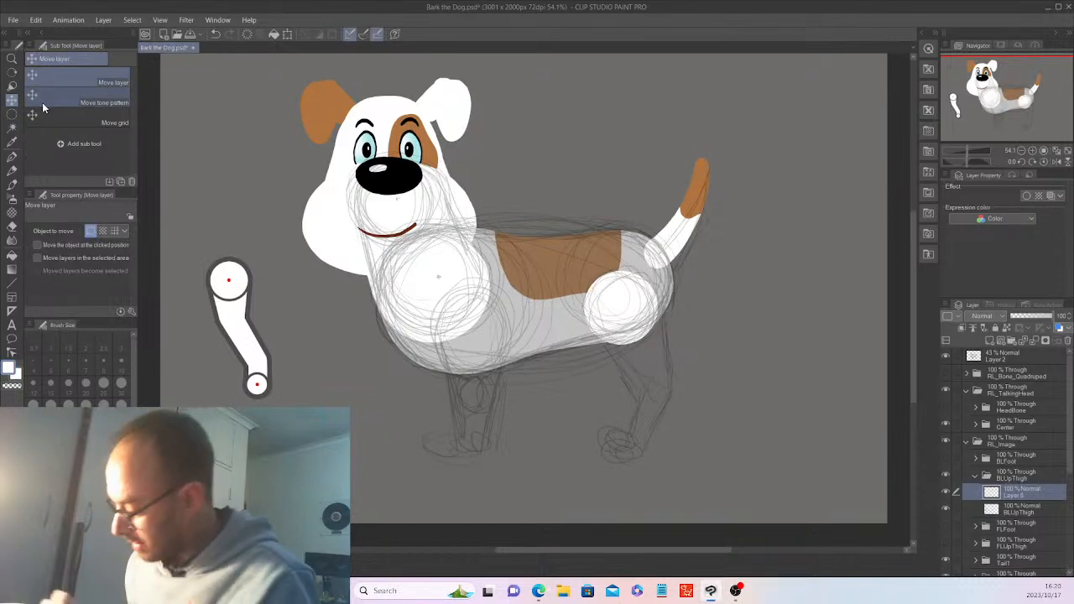
left_click_drag(770, 412, 776, 412)
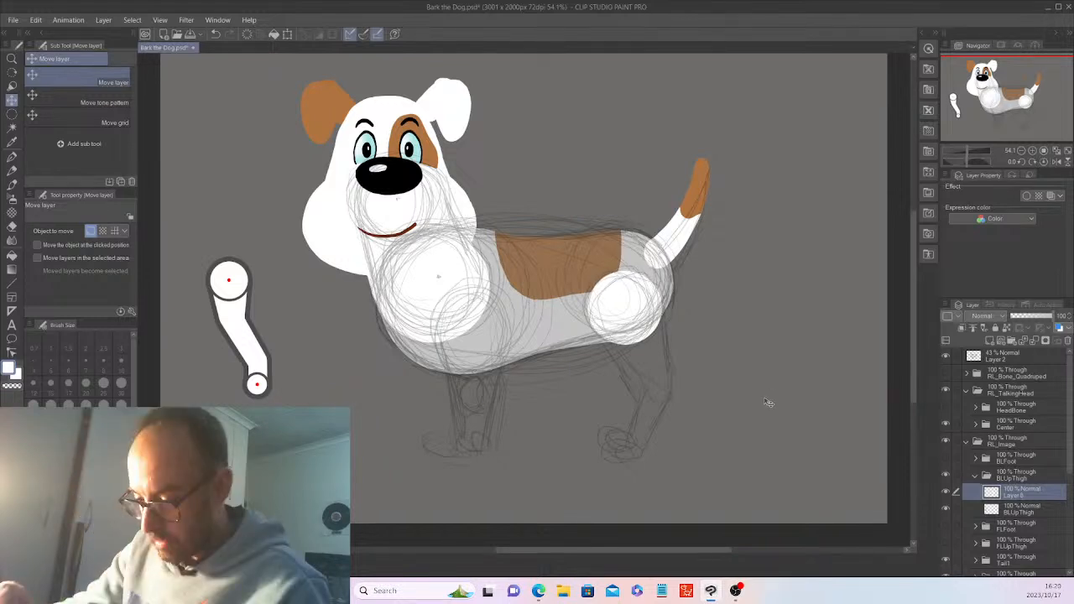
left_click(991, 339)
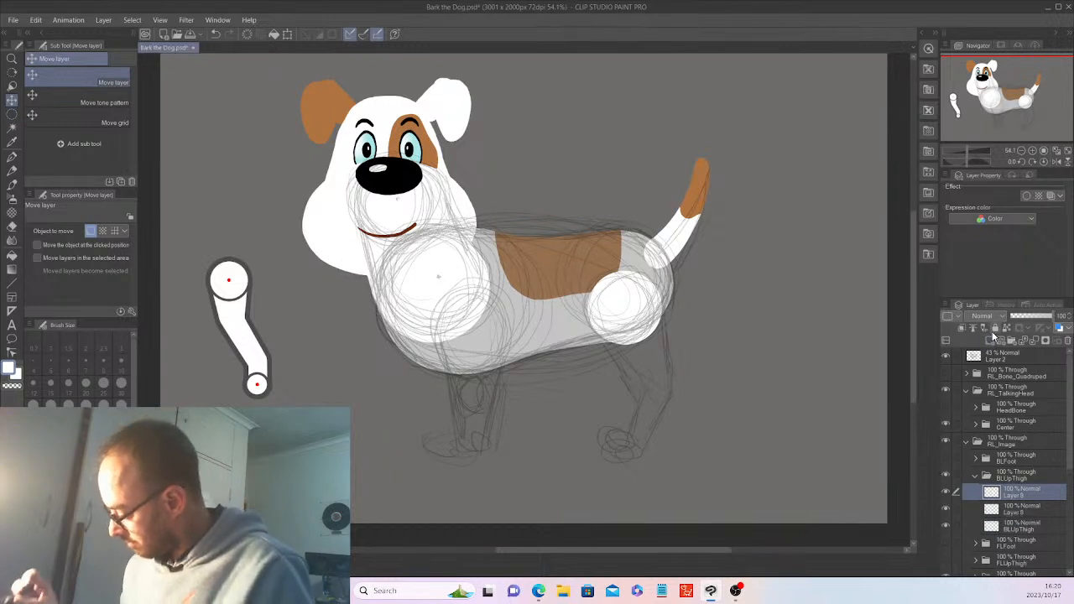
Fill a smaller white circle just below the hip circle on Layer 9
left_click(11, 113)
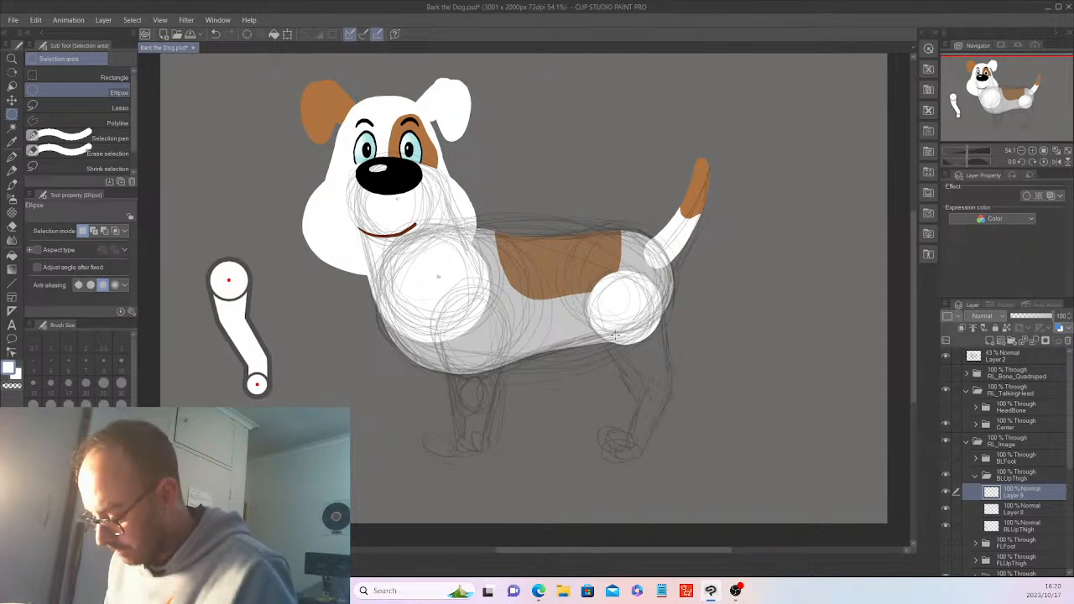
left_click_drag(604, 329, 657, 385)
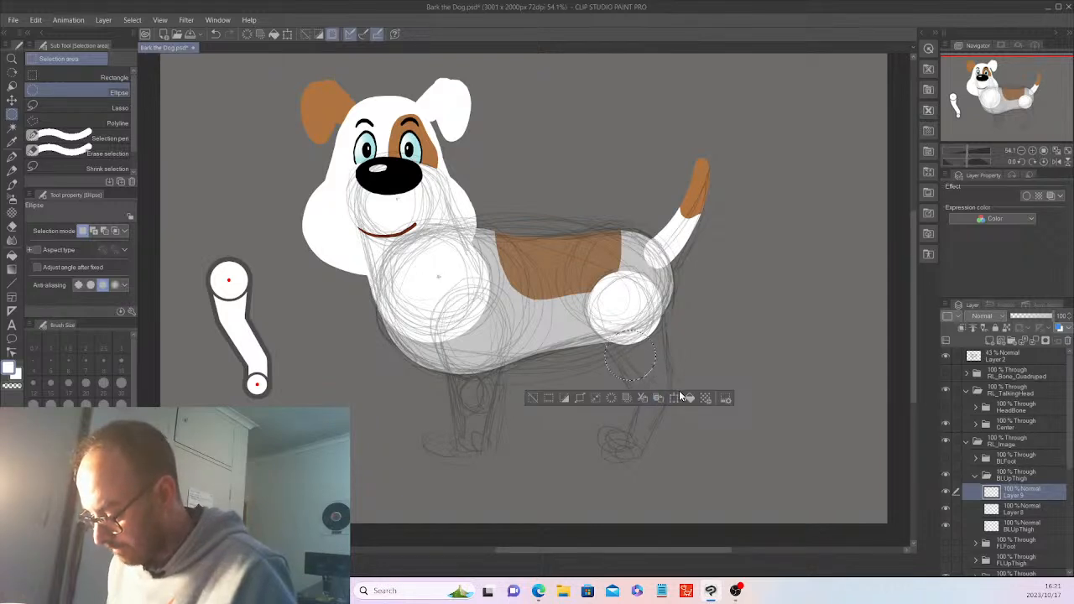
left_click(687, 397)
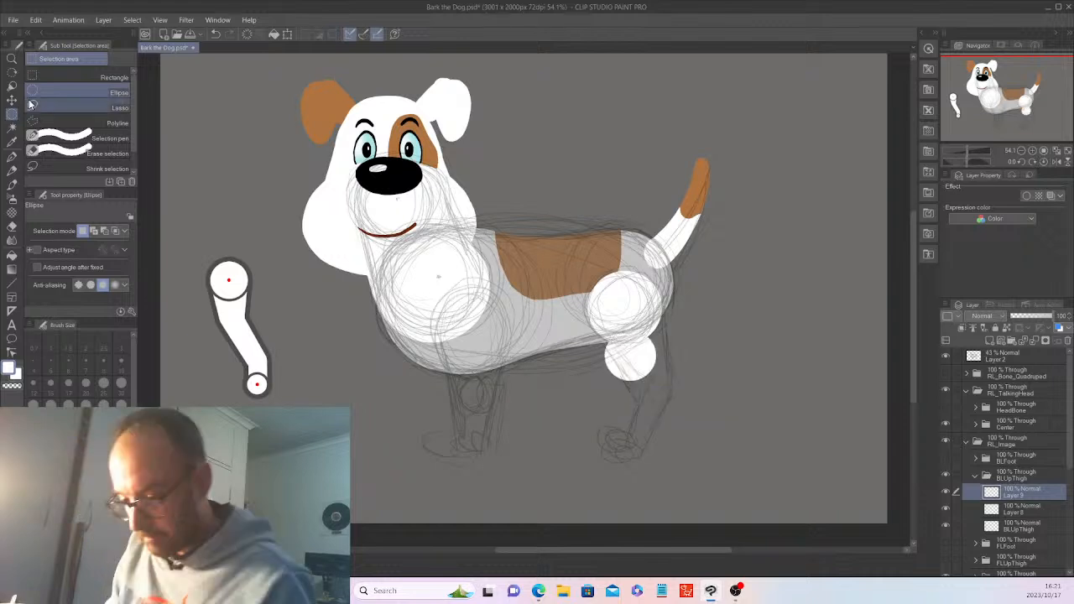
key("k")
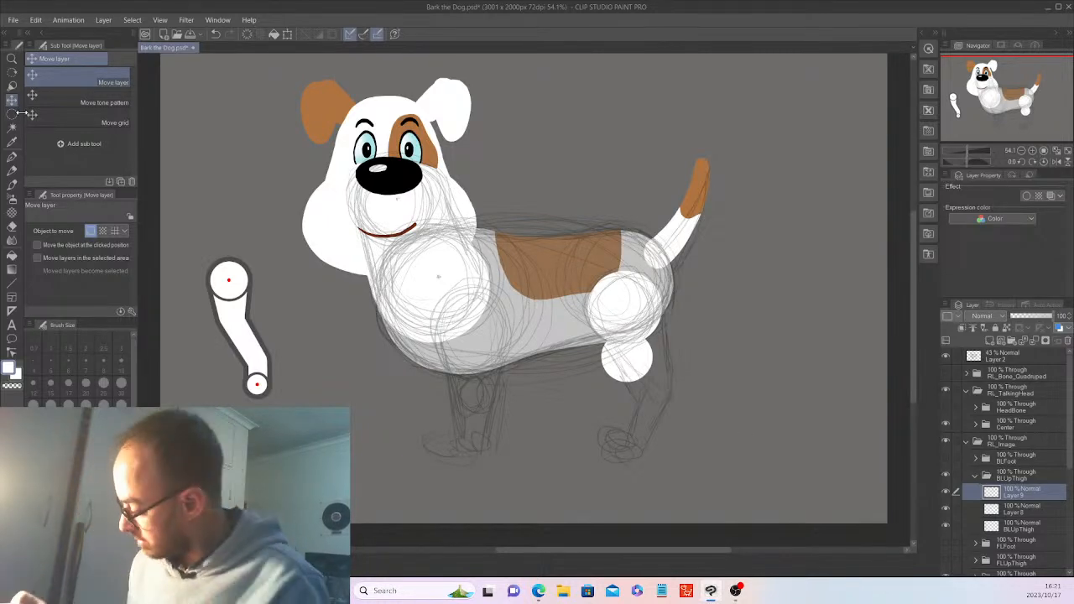
On new Layer 10, fill a white circle below the knee circle and nudge it up-left
left_click(990, 338)
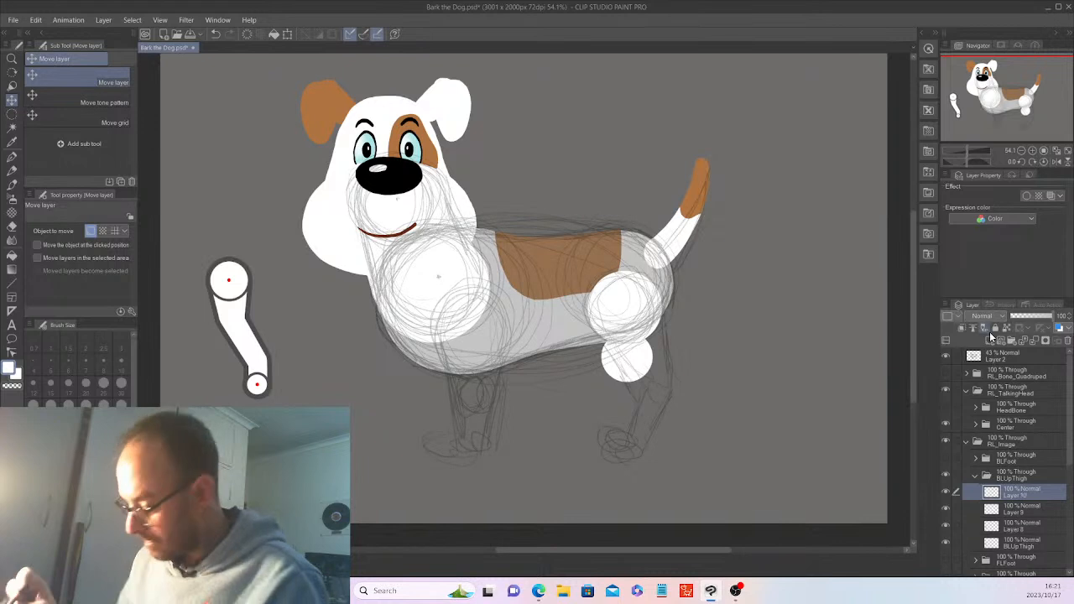
left_click(12, 123)
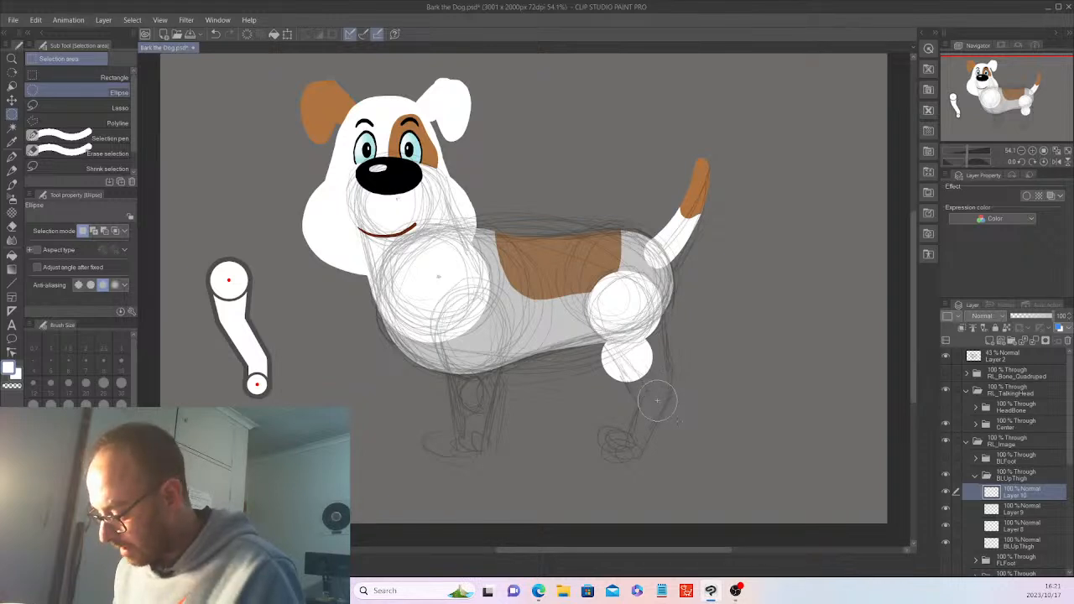
left_click_drag(657, 401, 663, 406)
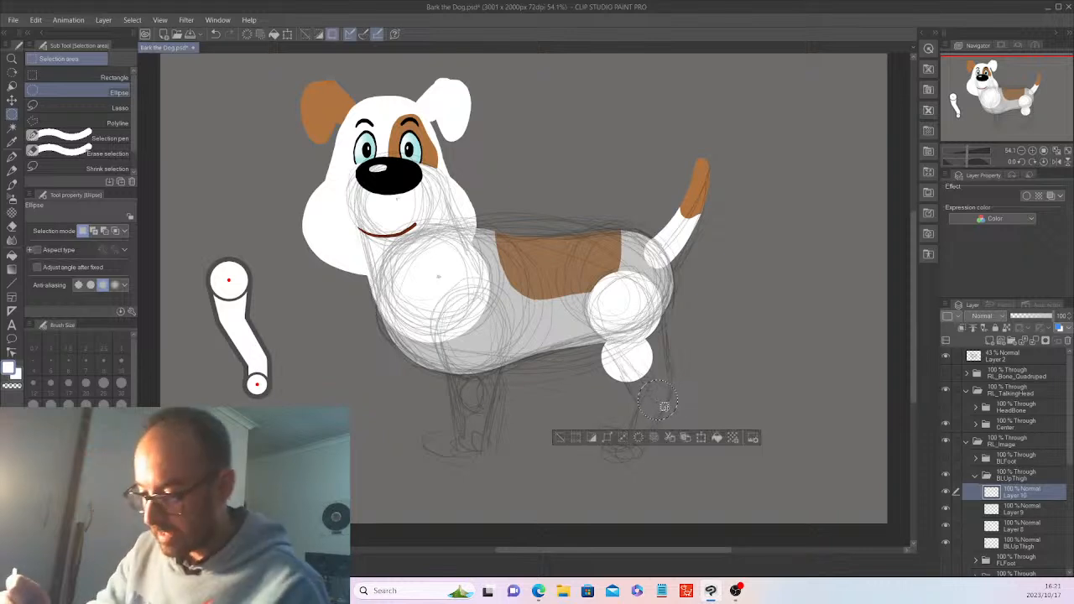
left_click(718, 437)
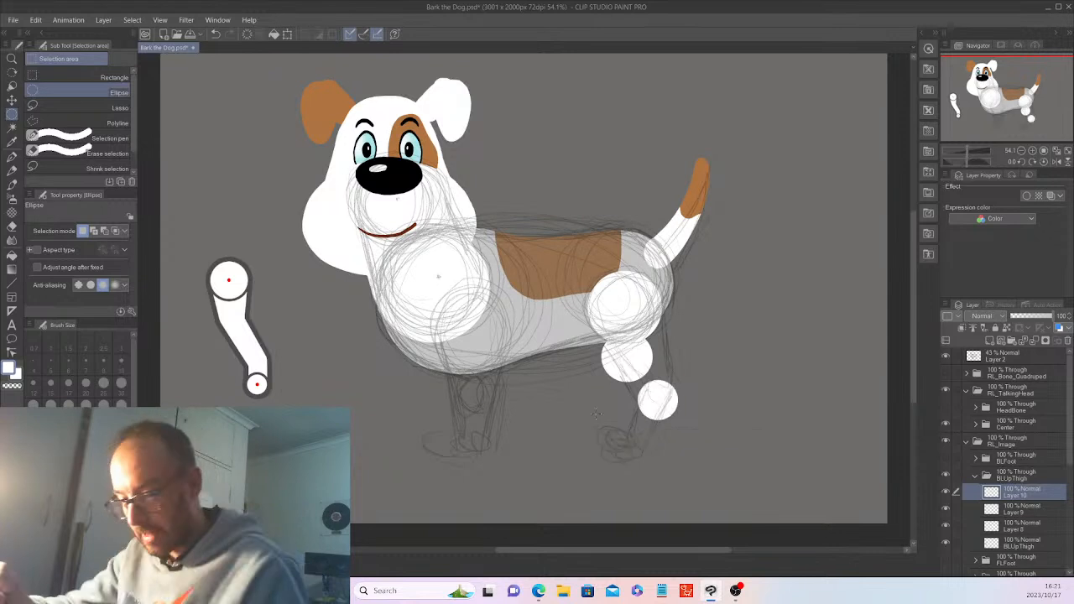
key("k")
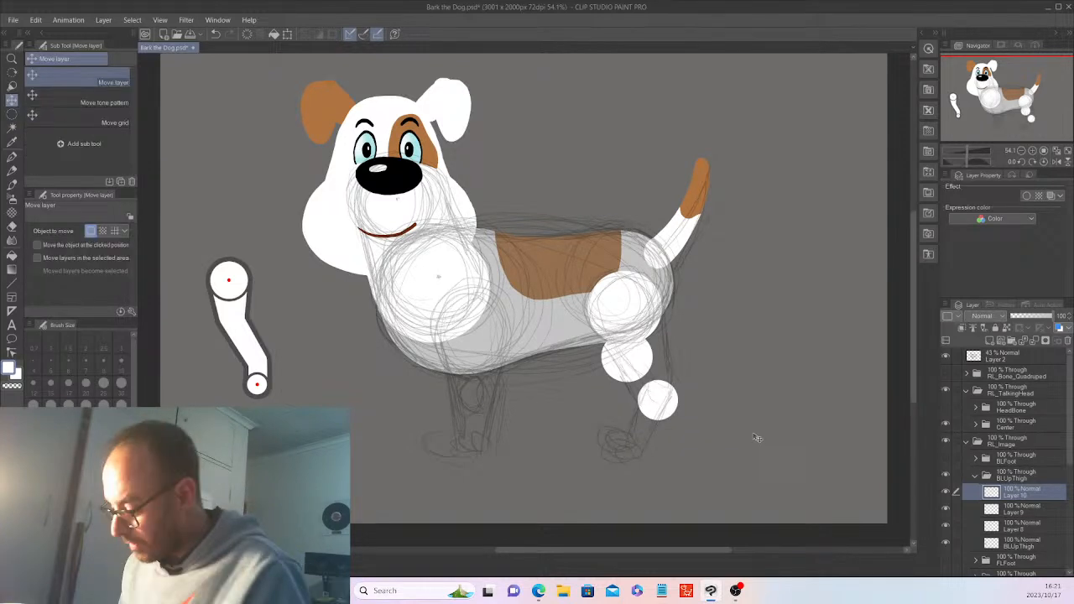
left_click_drag(756, 437, 752, 432)
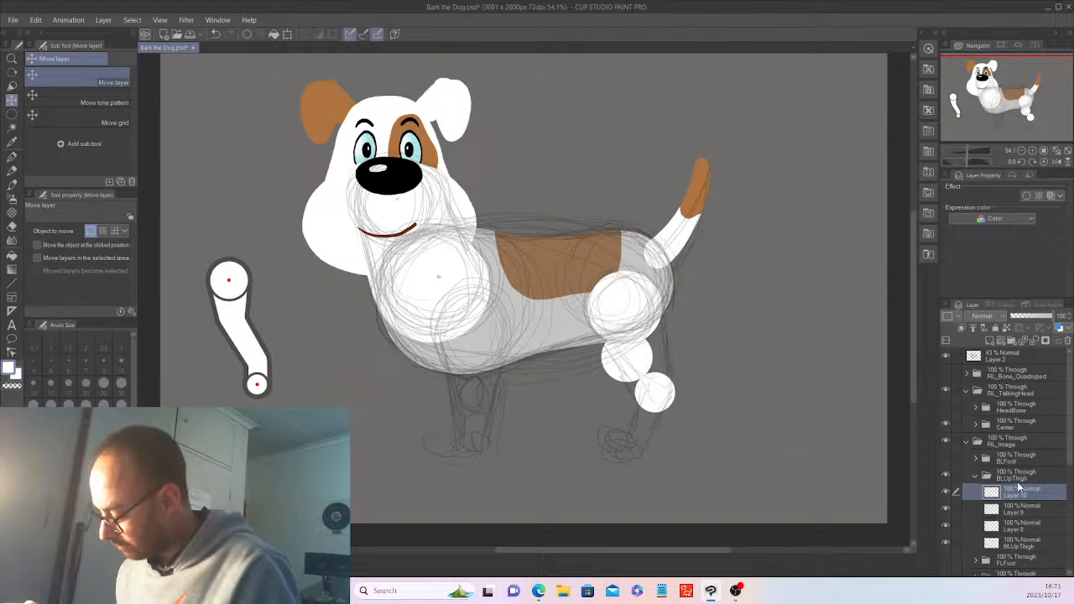
Nudge Layer 9's middle circle upward and shrink Layer 10's lowest circle with Scale/Rotate
left_click(1017, 508)
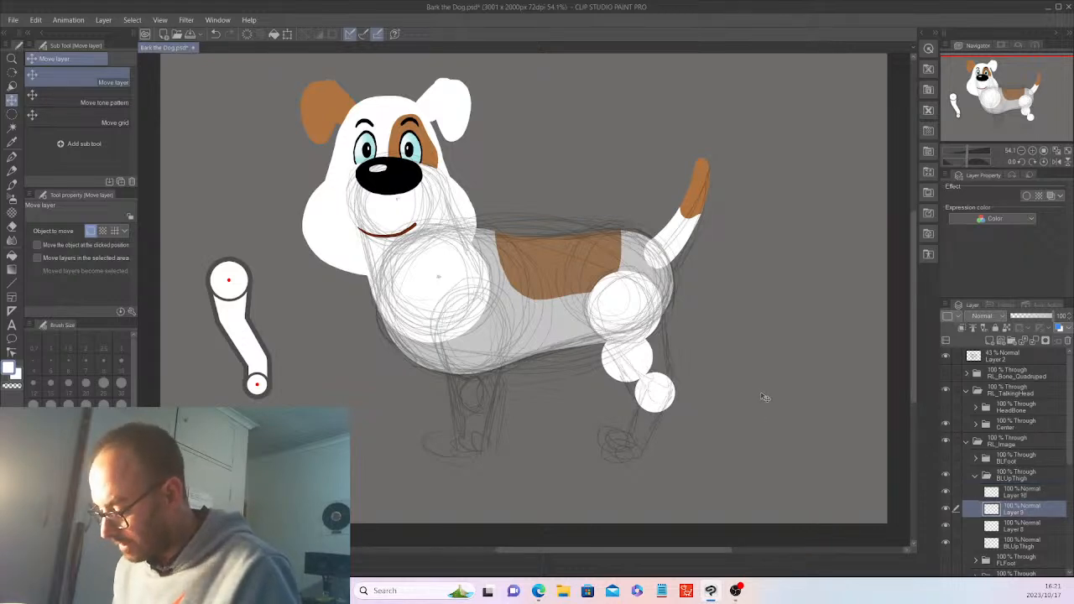
left_click_drag(764, 396, 765, 391)
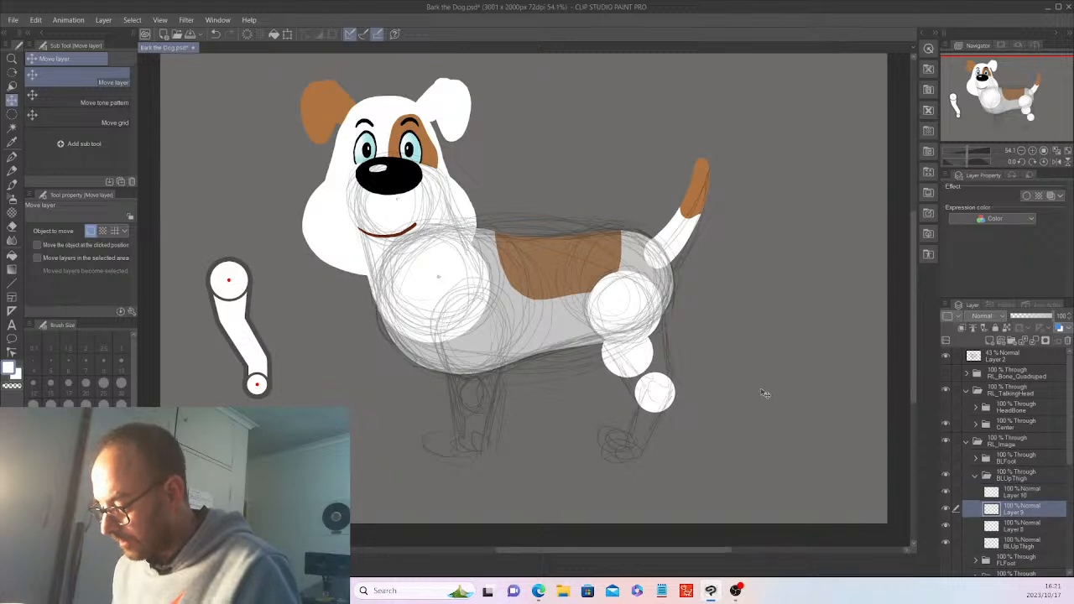
left_click(993, 492)
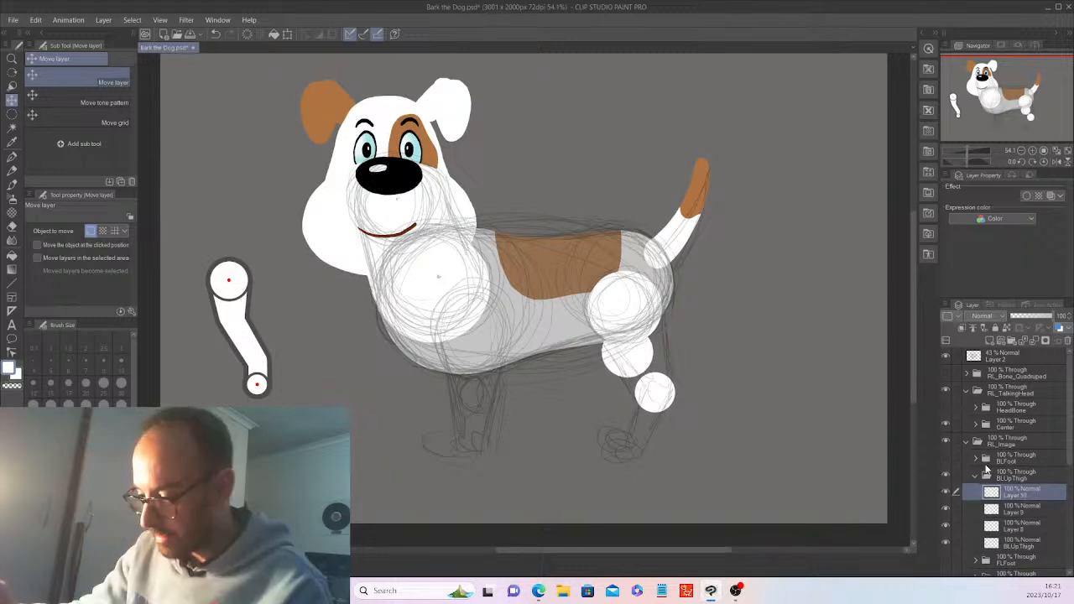
left_click(287, 34)
left_click_drag(674, 371, 670, 378)
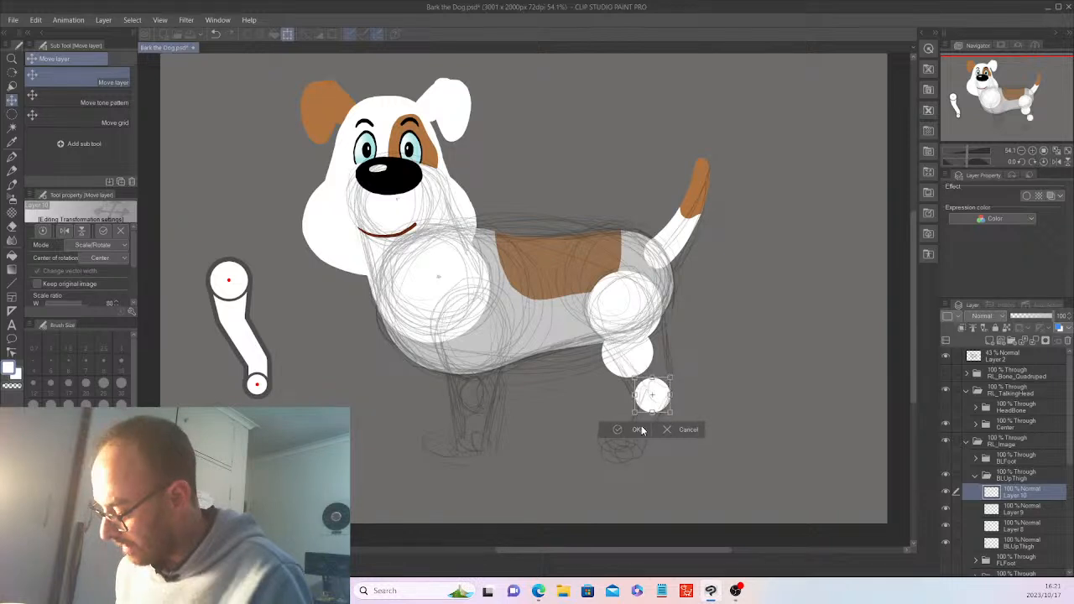
left_click(639, 429)
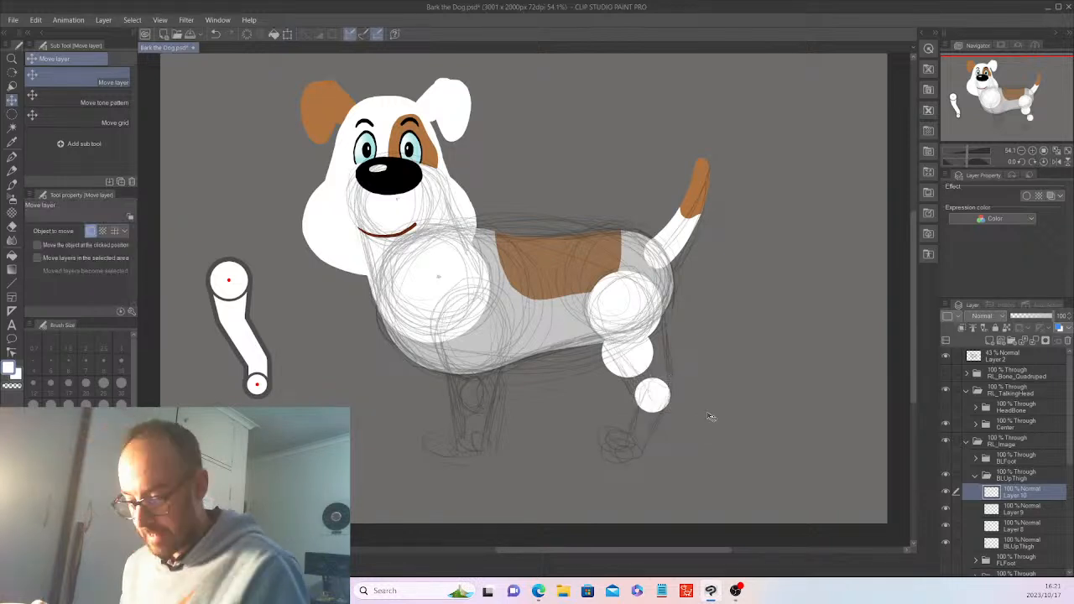
On new Layer 11, fill a small white circle at the hind foot and deselect
left_click(991, 341)
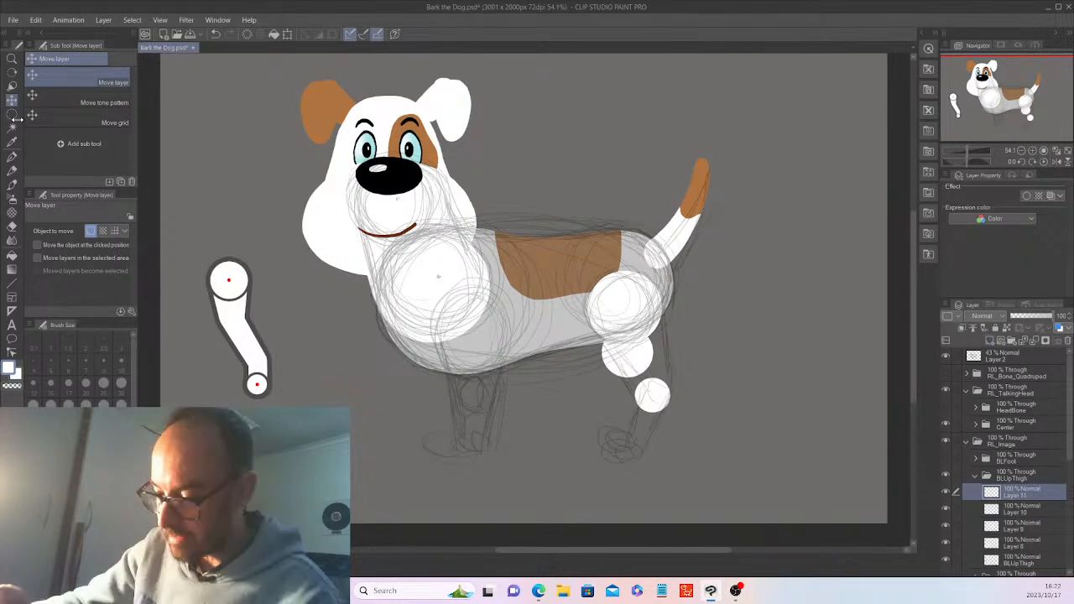
left_click(11, 113)
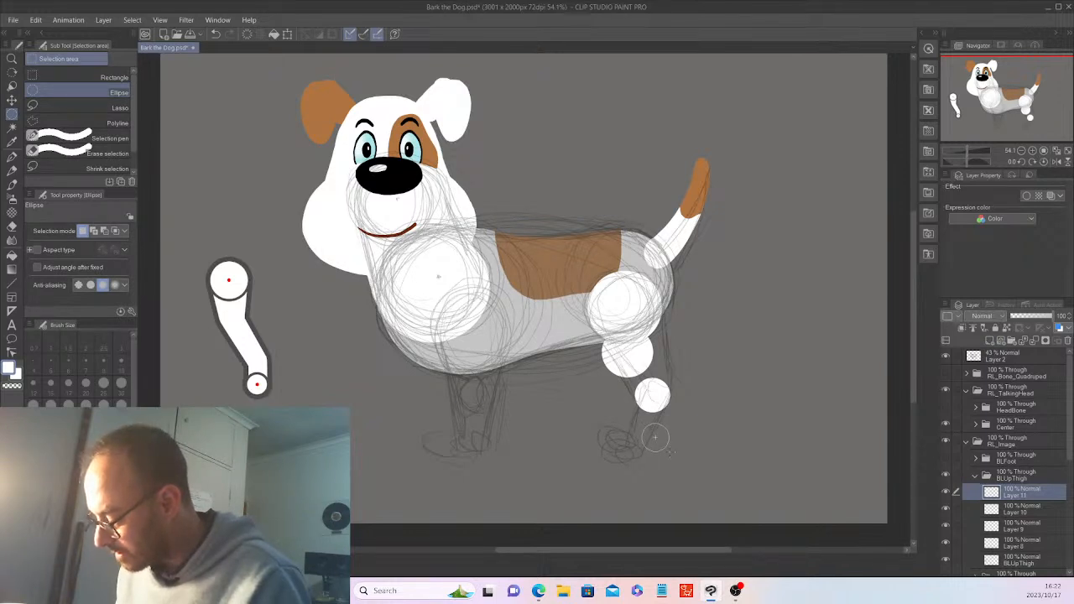
left_click_drag(671, 451, 670, 451)
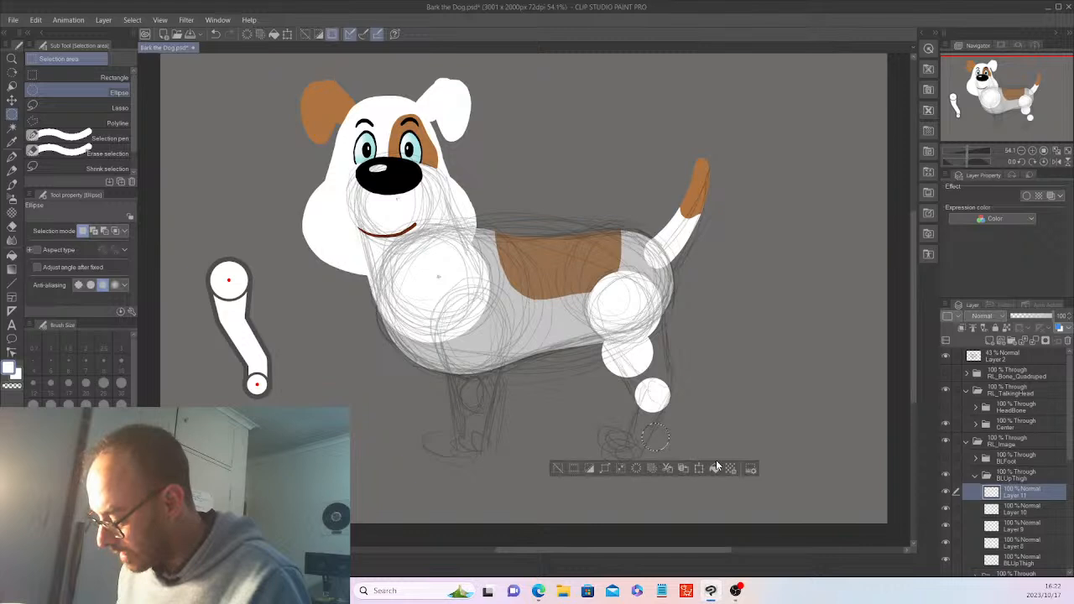
left_click(716, 462)
key("ctrl+d")
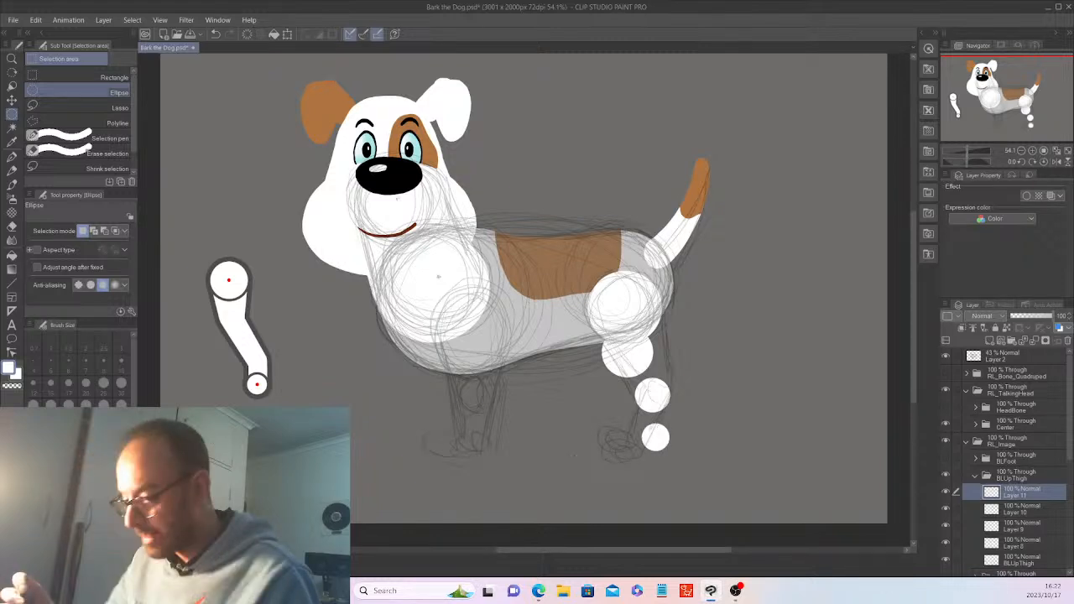
key("k")
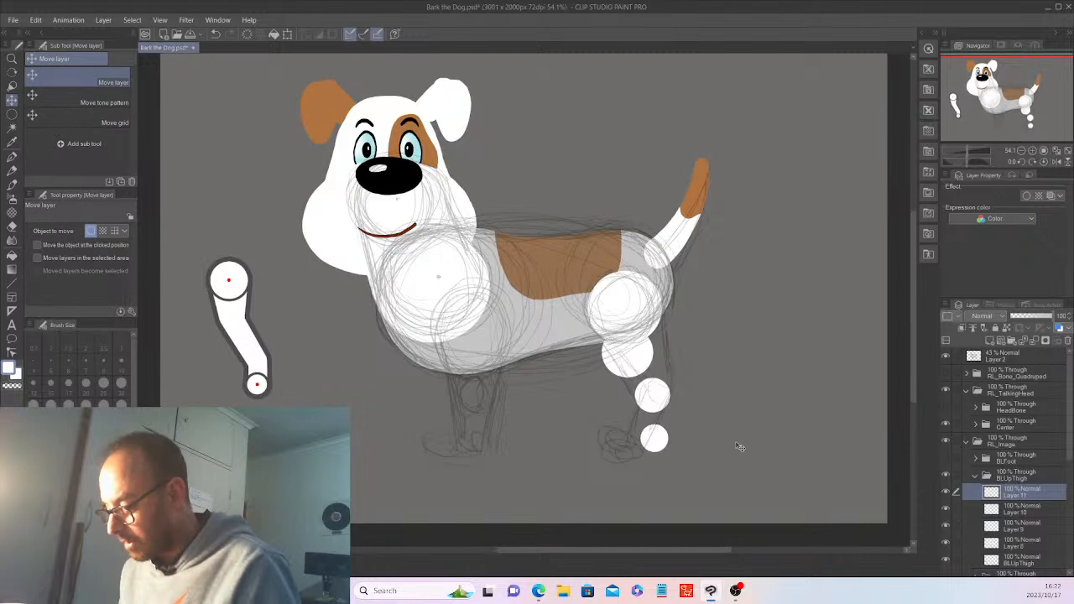
Add new Layer 12, delete the old BLUpThigh layer, hide the Layer 2 sketch, then reselect Layer 12
left_click(991, 341)
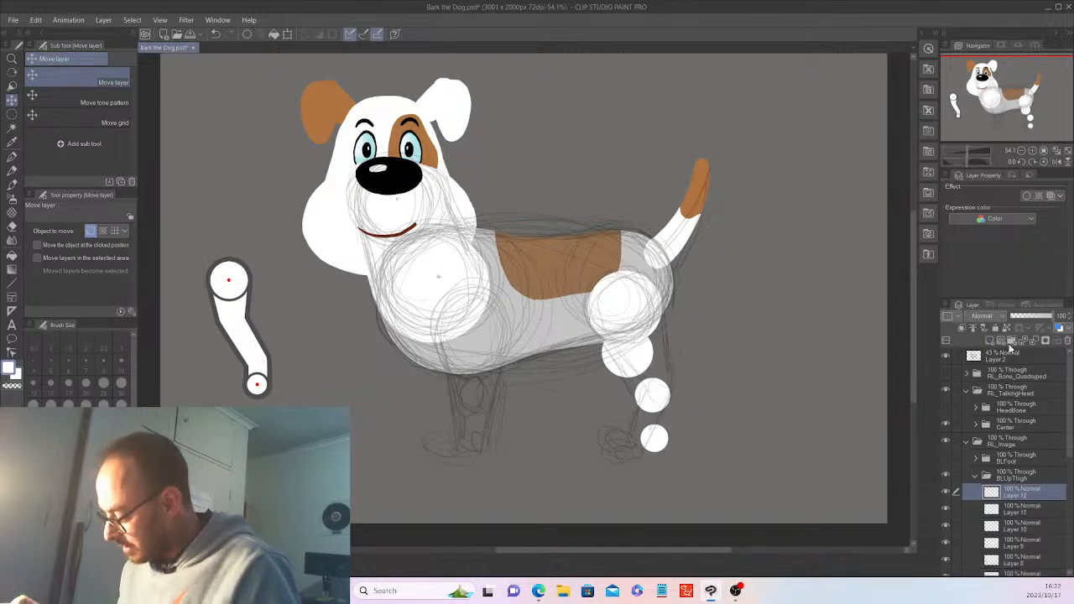
scroll(1061, 479, "down", 2)
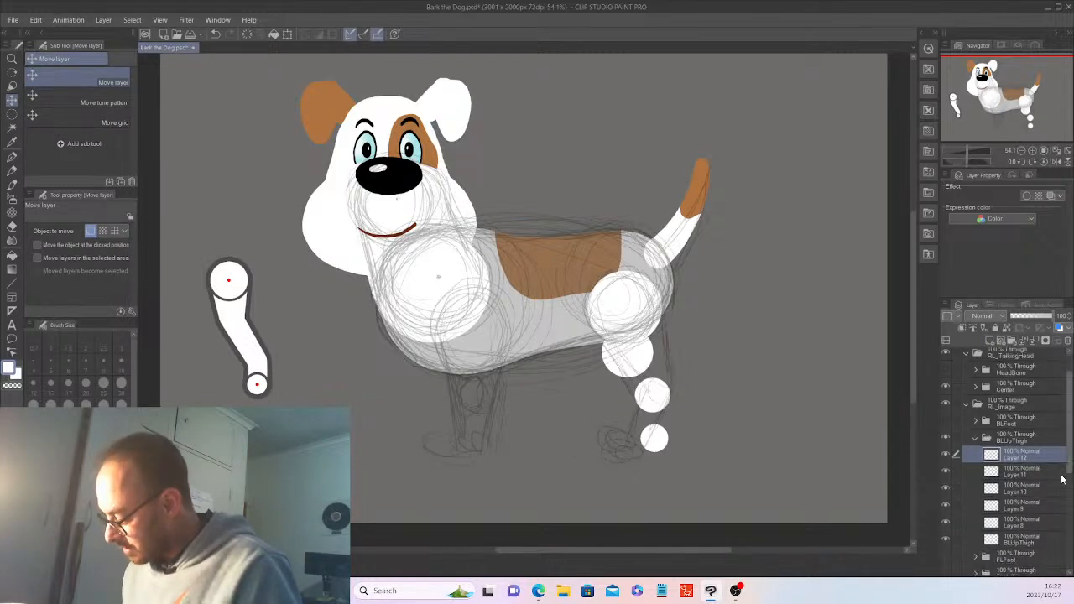
left_click(1045, 540)
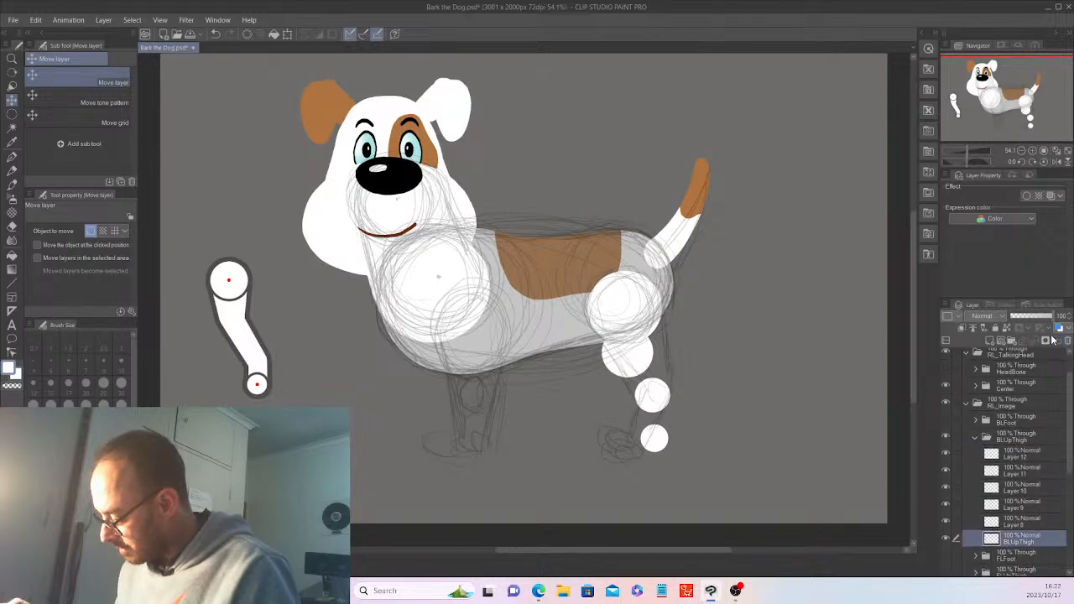
left_click(1067, 340)
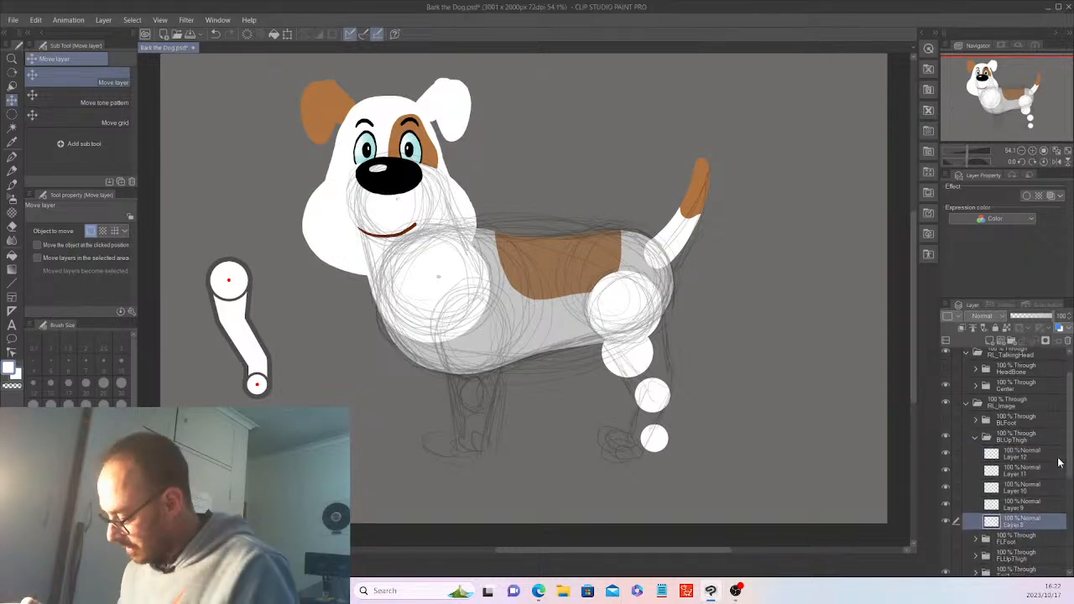
left_click_drag(1070, 401, 1071, 377)
left_click(945, 356)
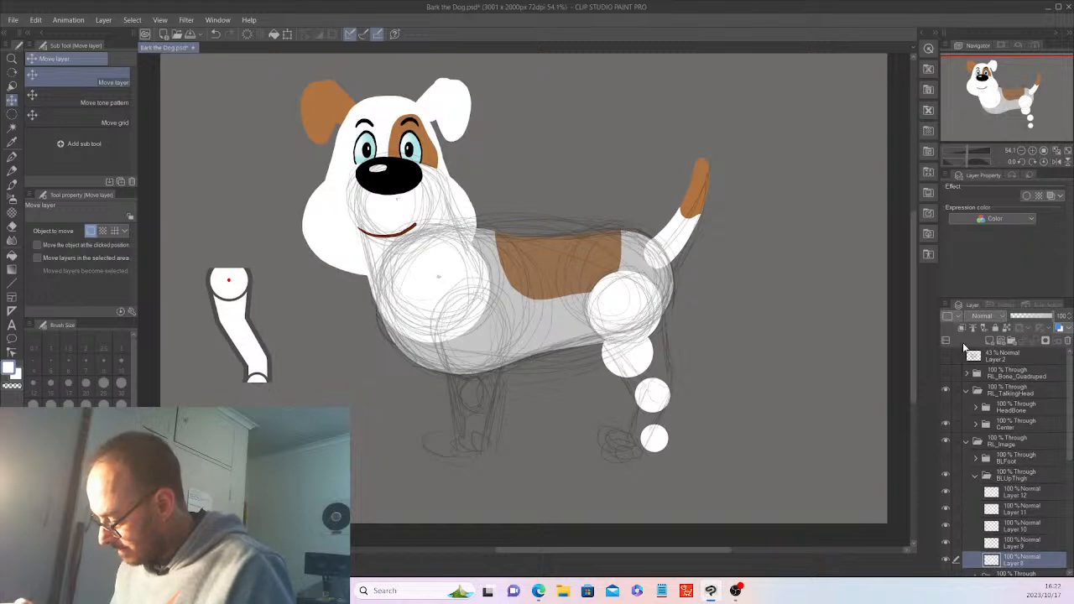
left_click_drag(1070, 445, 1072, 496)
scroll(1029, 414, "up", 3)
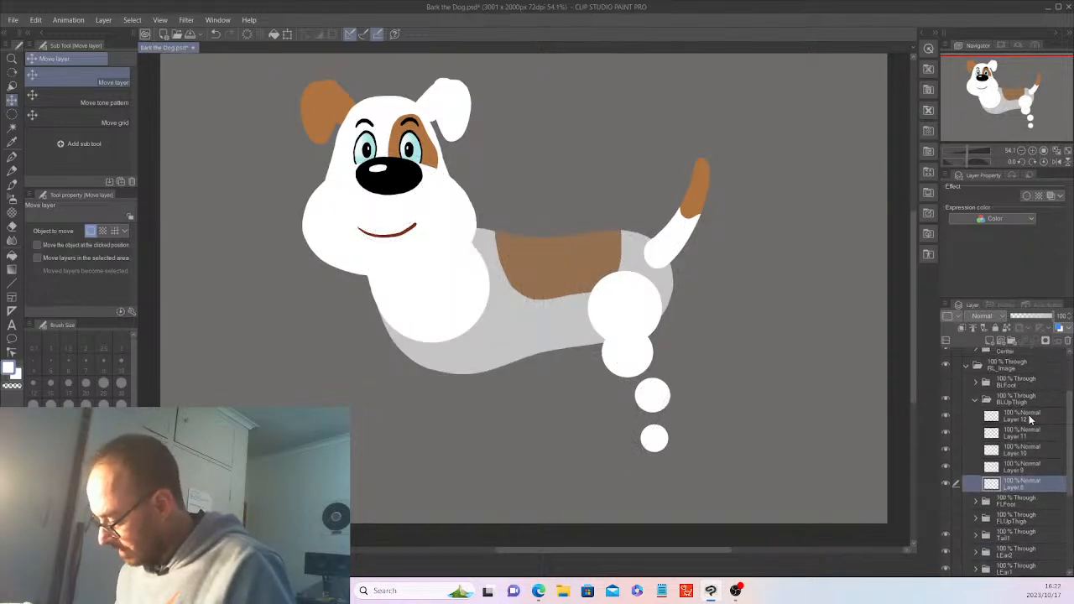
left_click(1028, 414)
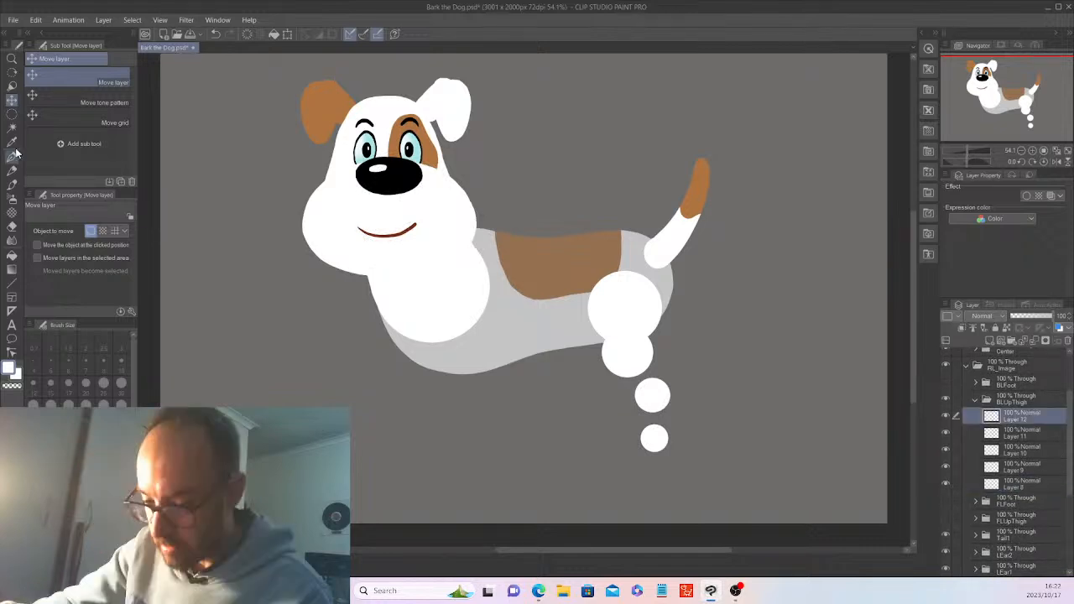
Hide the Hip folder and try white pen strokes on the leg's lower edge, undoing both
left_click(13, 155)
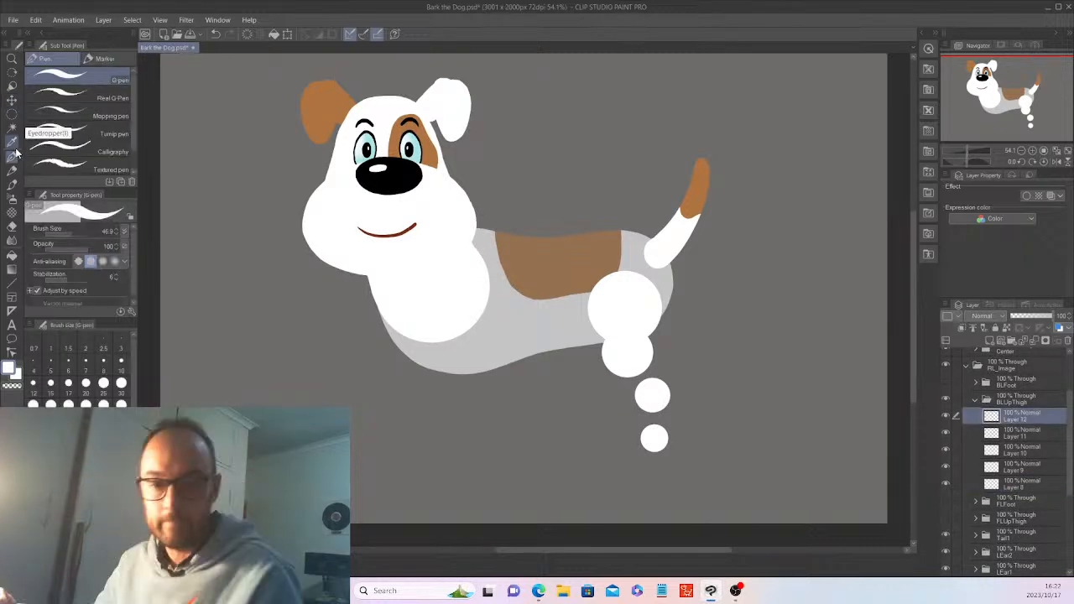
left_click_drag(1069, 479, 1067, 516)
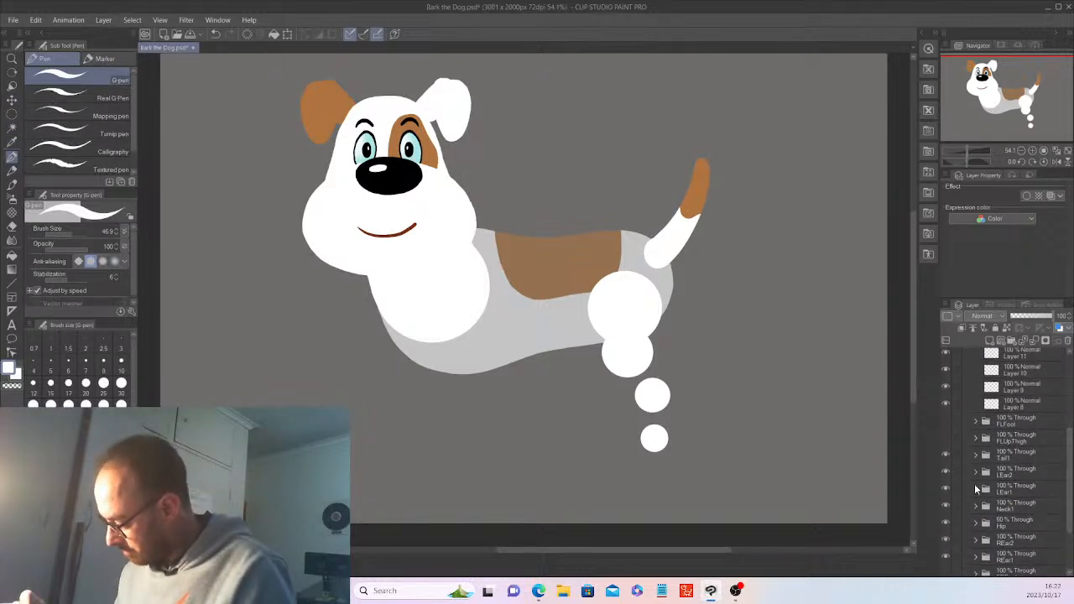
left_click(946, 524)
left_click_drag(1067, 489, 1068, 459)
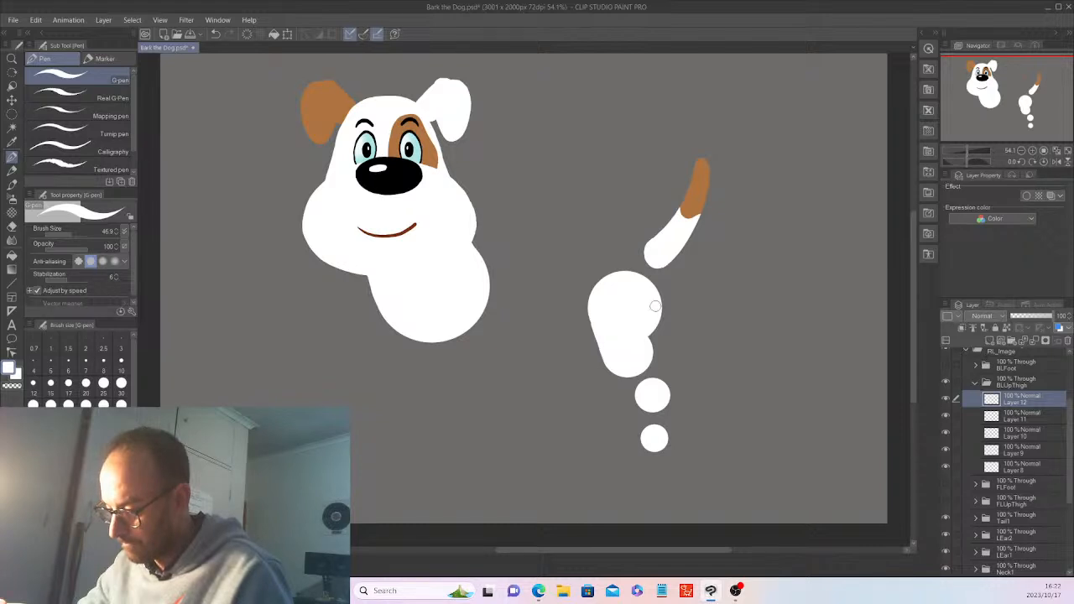
left_click_drag(654, 307, 652, 347)
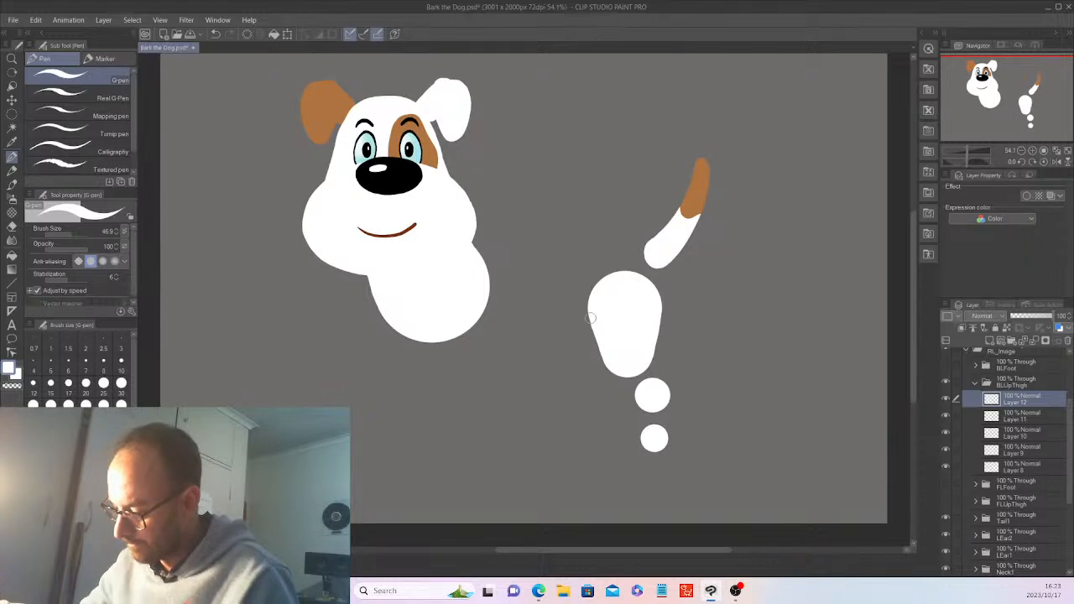
left_click_drag(591, 318, 601, 327)
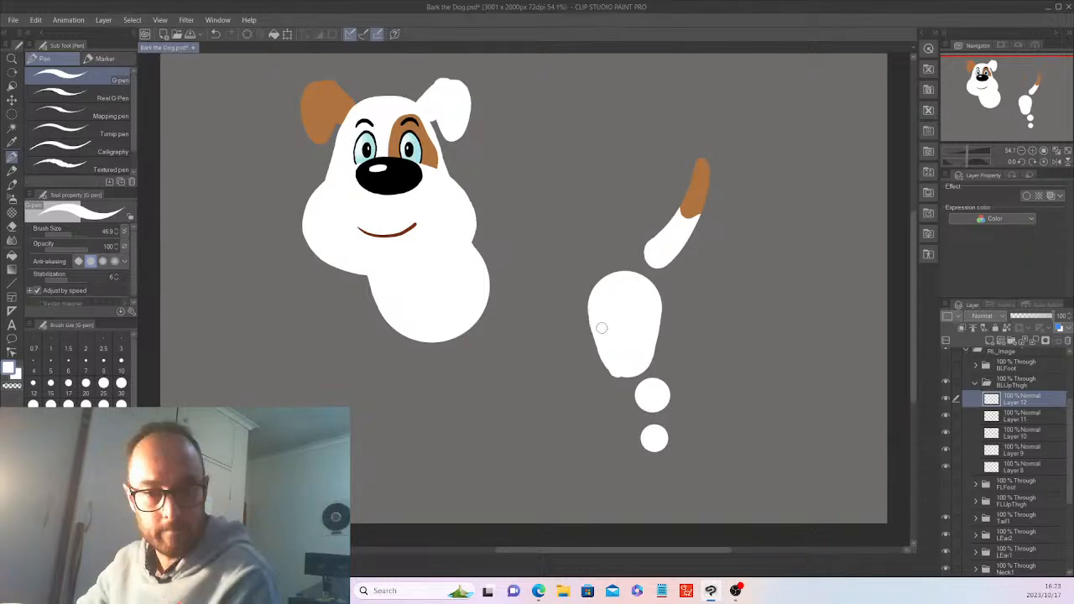
key("ctrl+z")
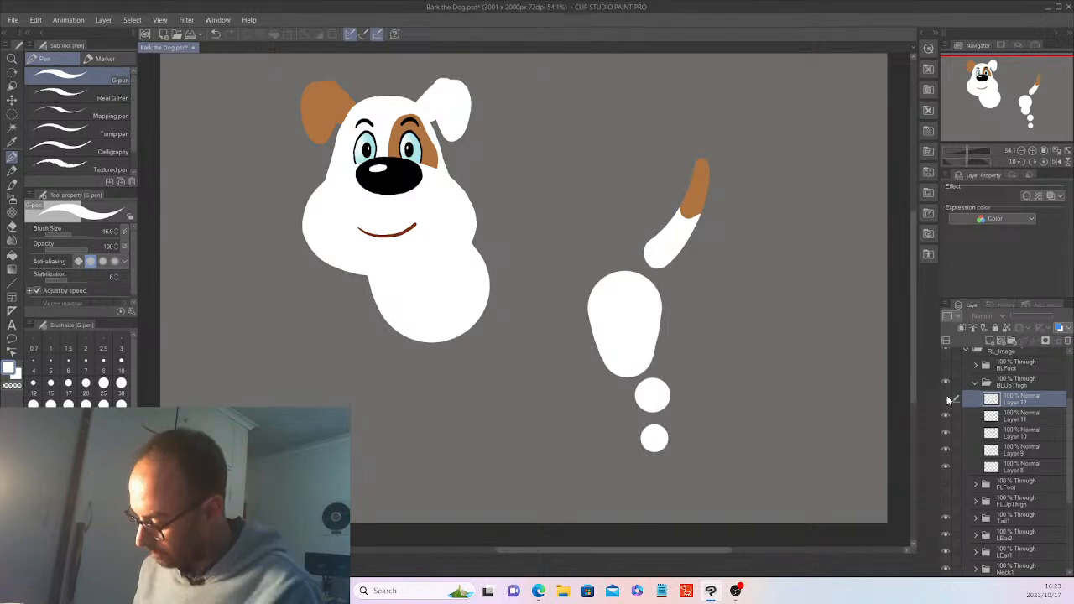
key("ctrl+z")
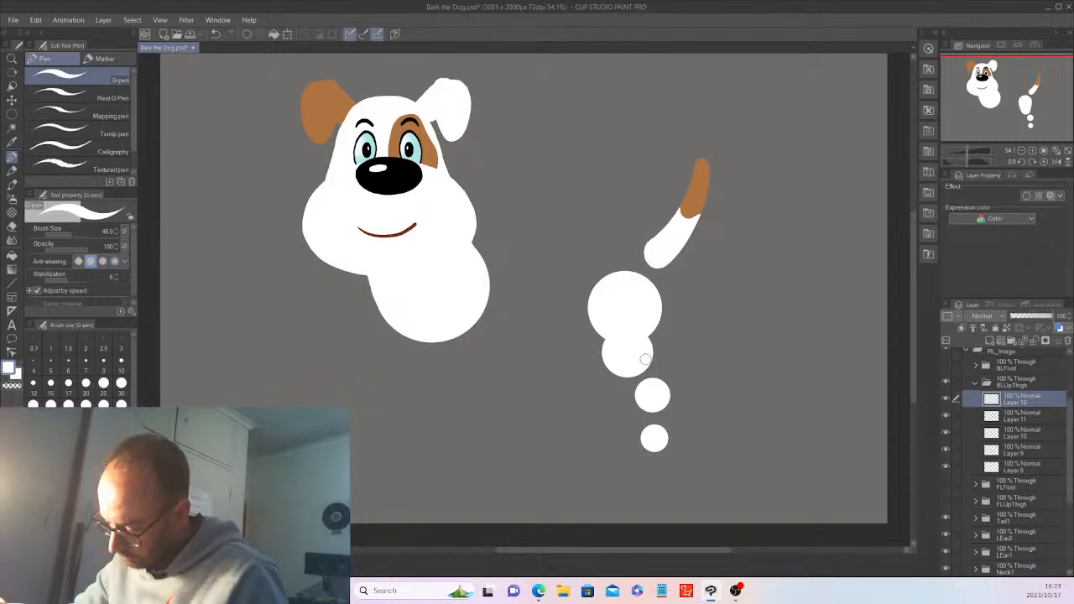
Paint white between the stacked circles, joining the thigh smoothly down into the paw
left_click_drag(645, 359, 655, 317)
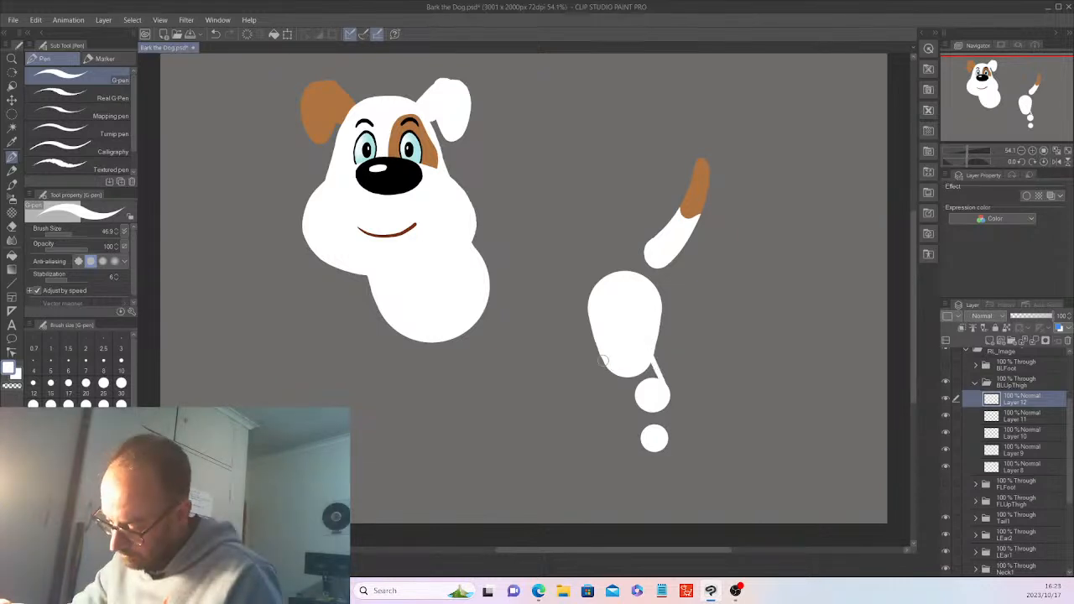
mouse_move(604, 361)
left_mouse_down()
mouse_move(640, 403)
mouse_move(623, 380)
left_mouse_up()
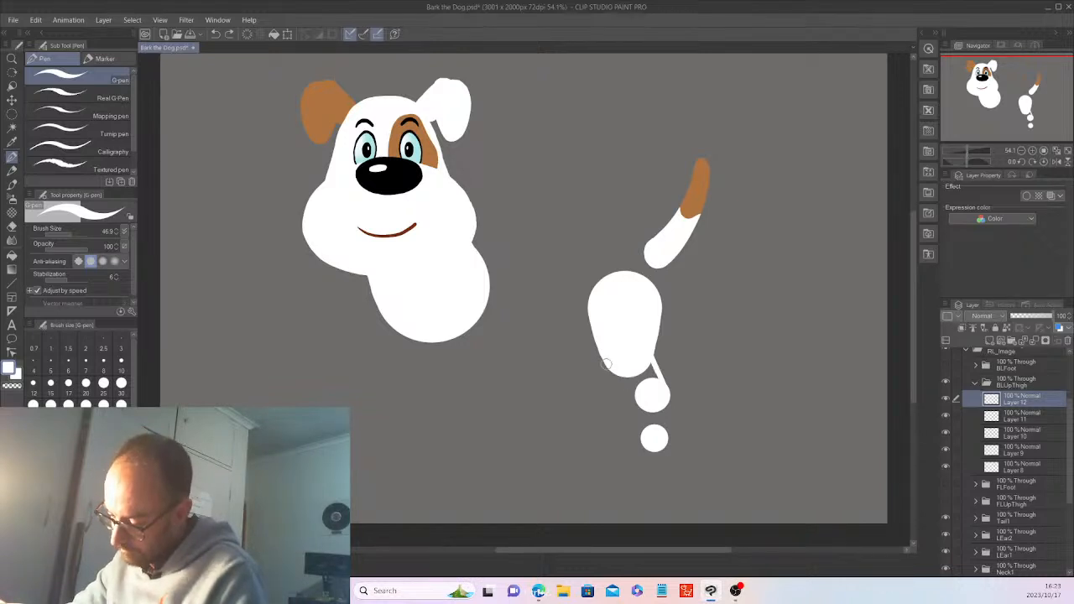
left_click_drag(606, 364, 624, 380)
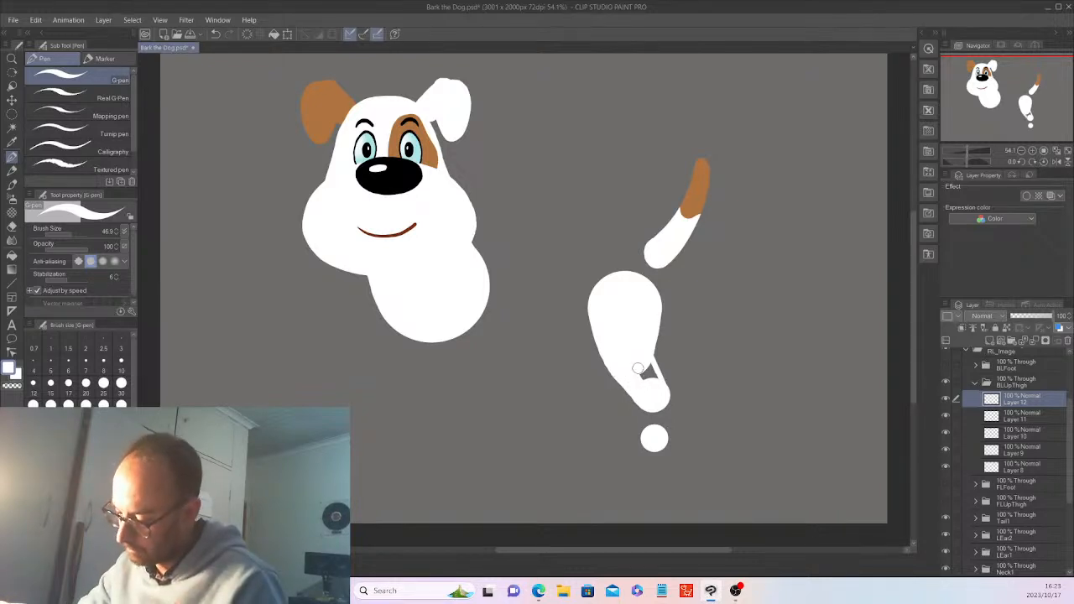
left_click_drag(645, 382, 653, 374)
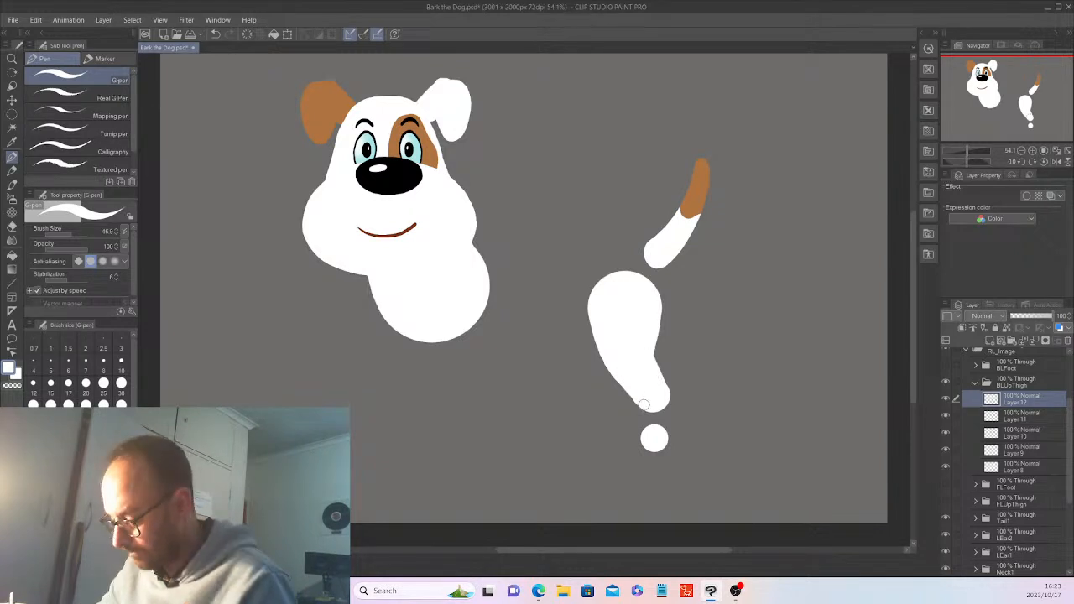
mouse_move(643, 405)
left_mouse_down()
mouse_move(667, 395)
mouse_move(662, 438)
left_mouse_up()
mouse_move(666, 401)
left_mouse_down()
mouse_move(665, 439)
mouse_move(644, 411)
mouse_move(657, 412)
mouse_move(647, 422)
left_mouse_up()
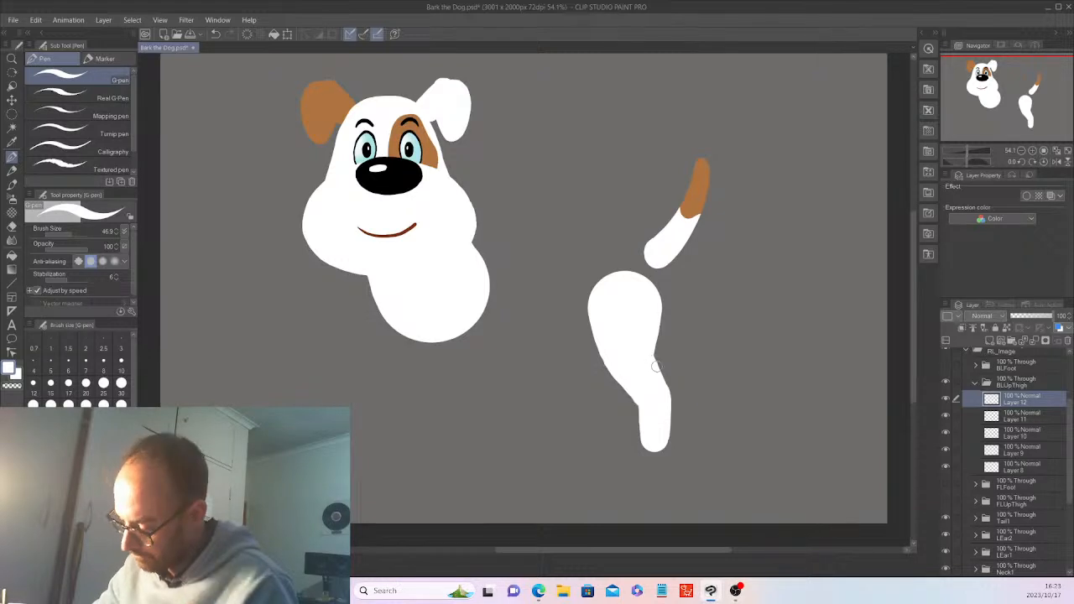
mouse_move(659, 369)
left_mouse_down()
mouse_move(670, 420)
mouse_move(662, 434)
mouse_move(650, 427)
left_mouse_up()
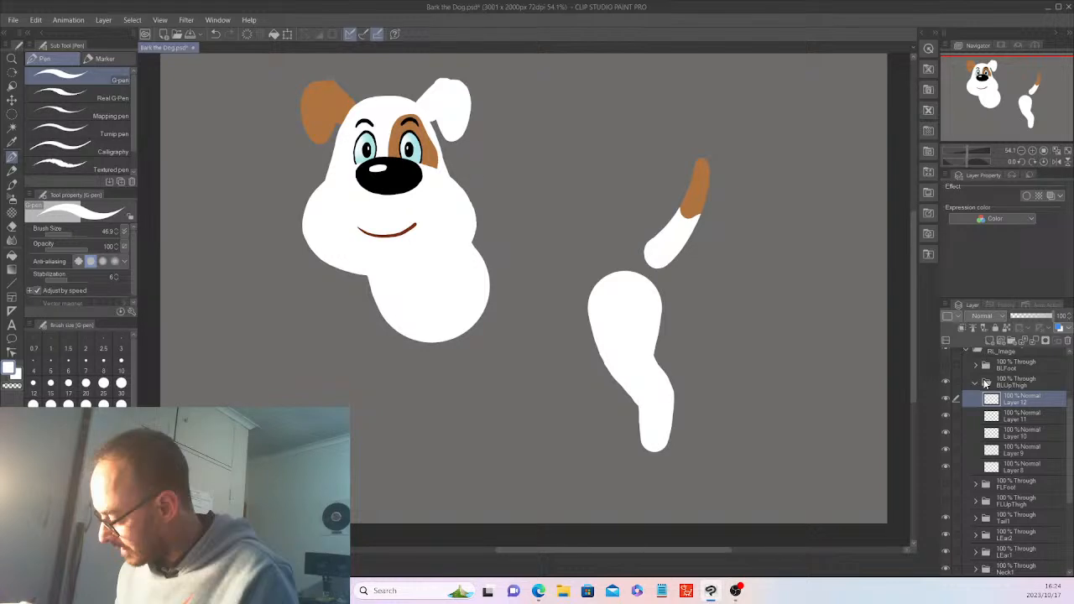
Expand the Hip folder, select Layer 4, and test moving the back patch before undoing it
left_click(985, 382)
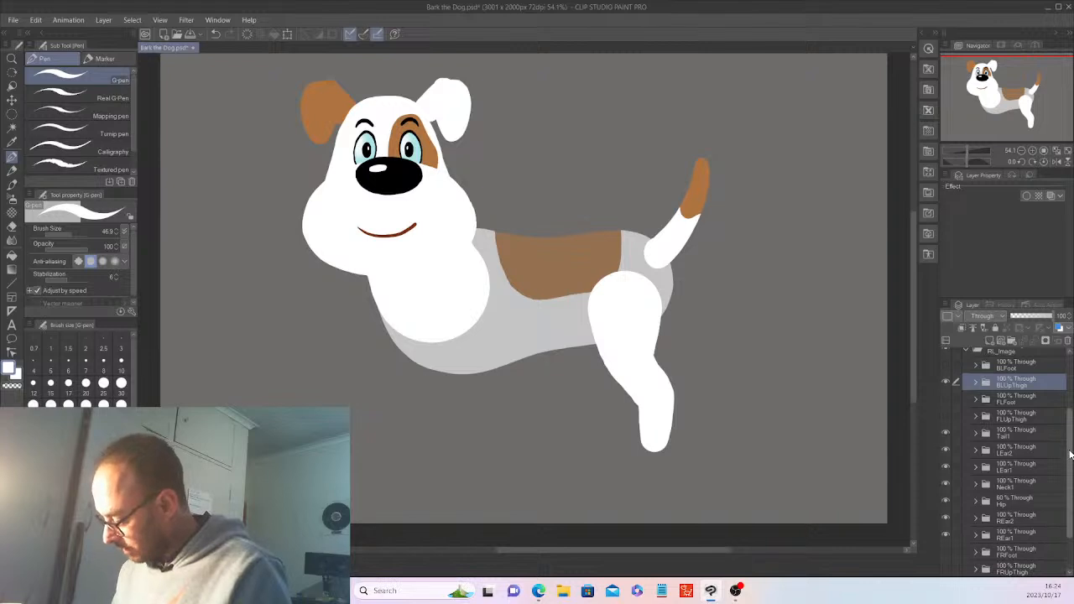
left_click_drag(1070, 454, 1069, 462)
left_click(975, 487)
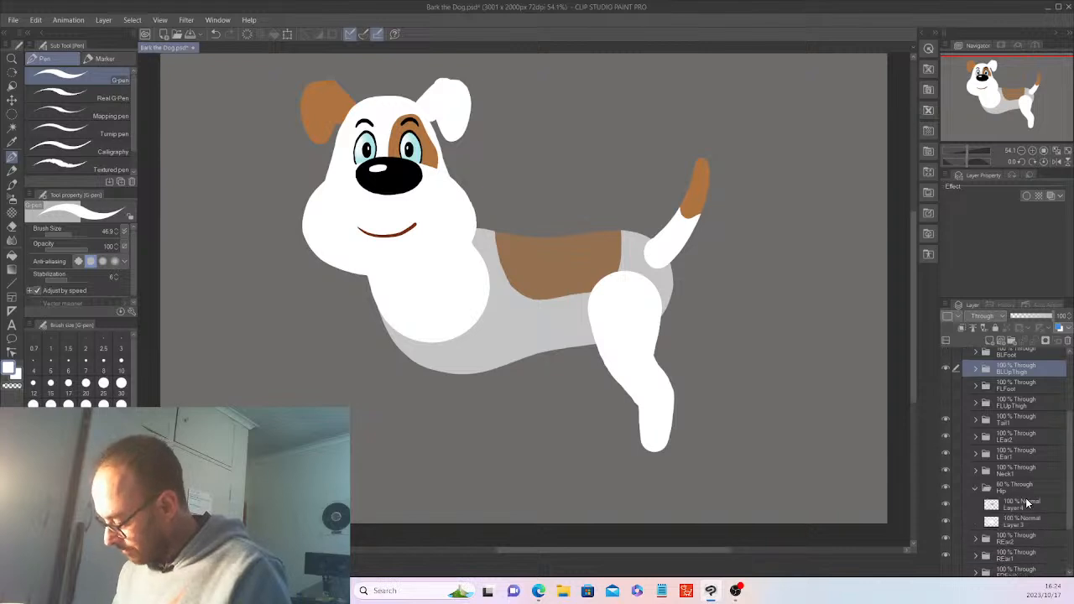
left_click(1029, 501)
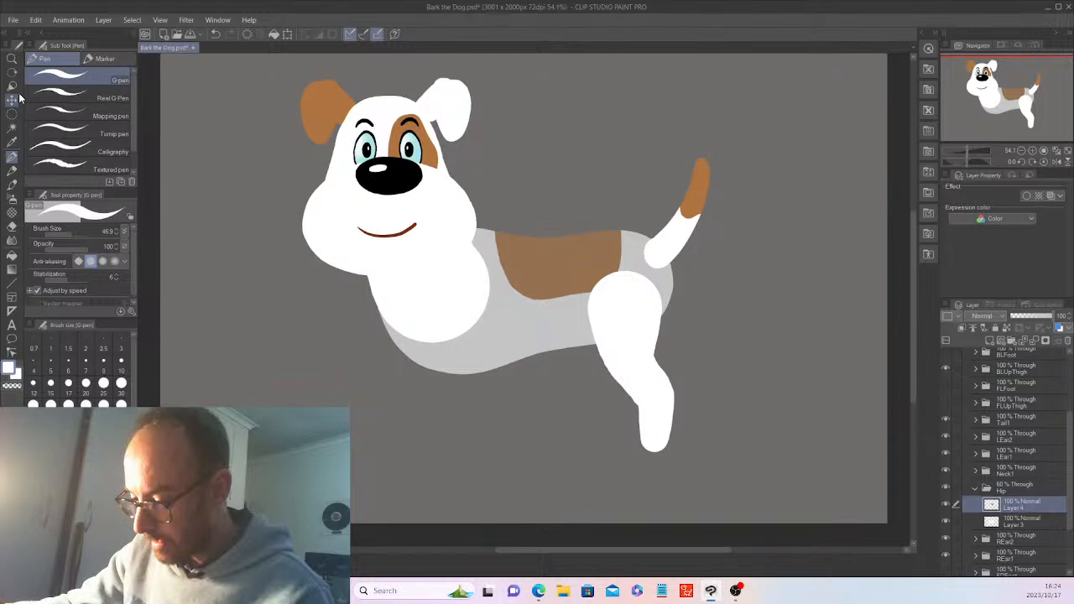
left_click(13, 99)
left_click_drag(793, 333, 778, 331)
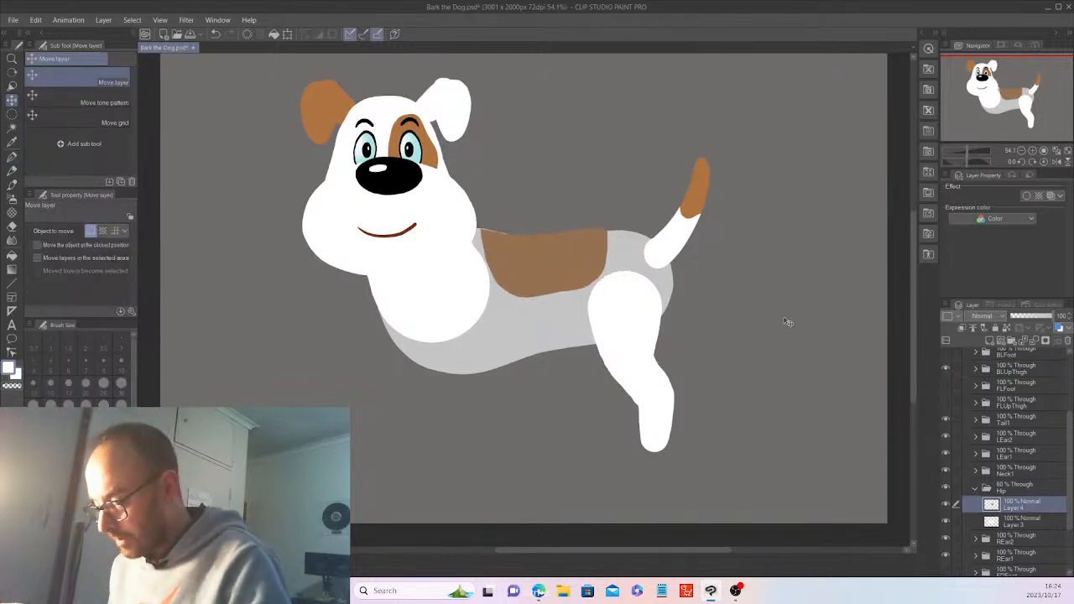
key("ctrl+z")
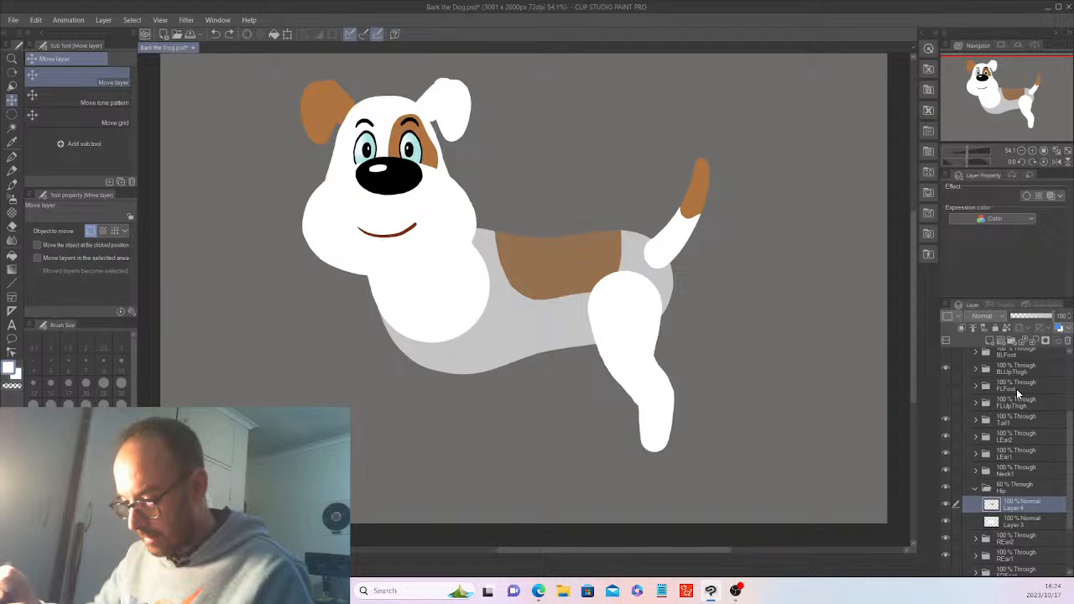
Clear the brown back patch from Layer 4 and sample the brown from the head patch
left_click(1028, 518)
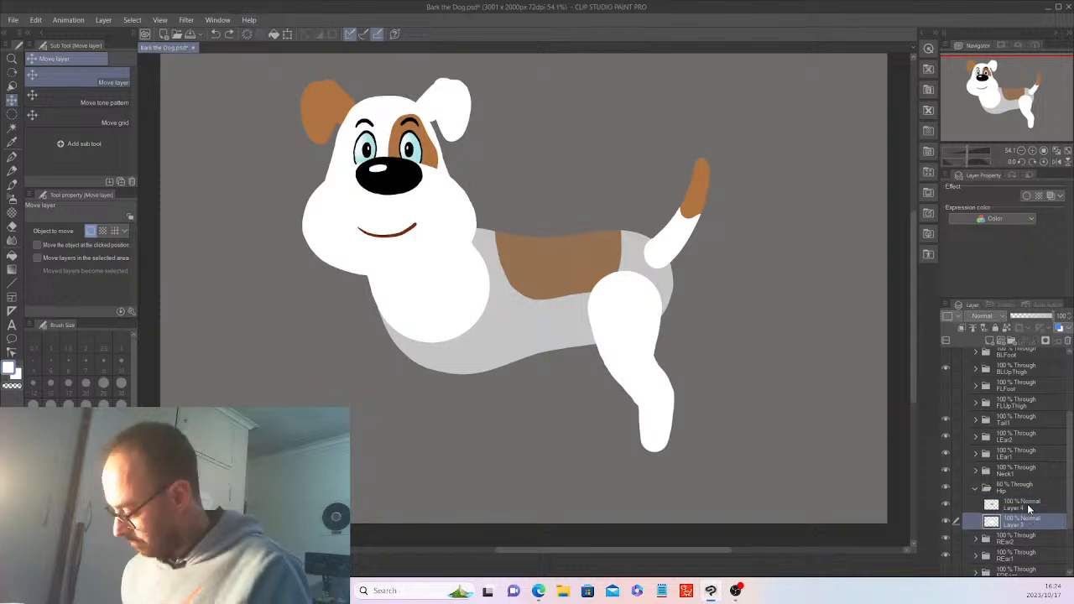
left_click(1029, 506)
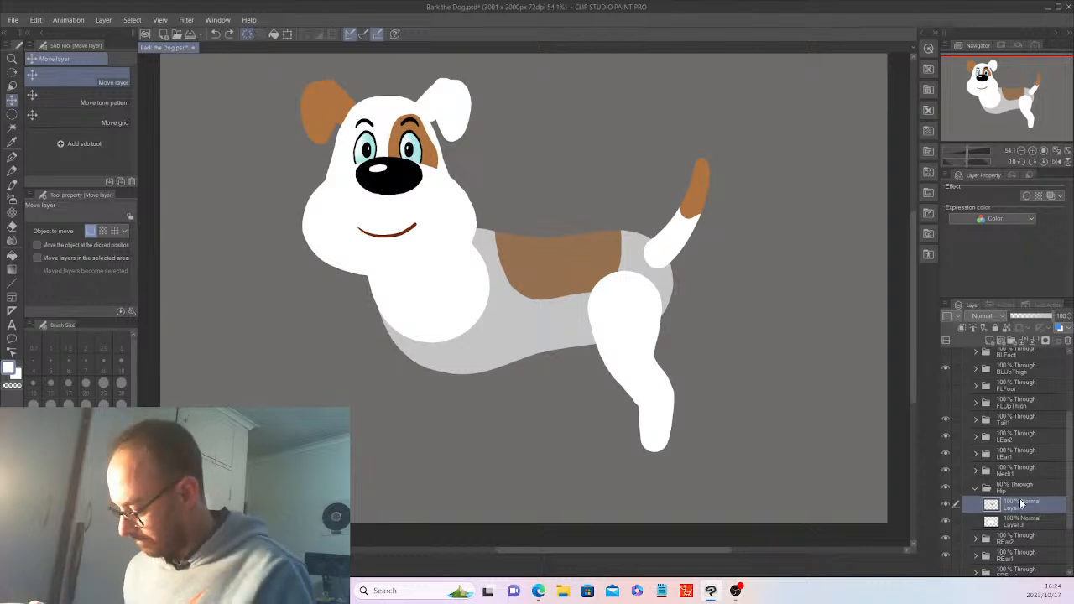
key("Delete")
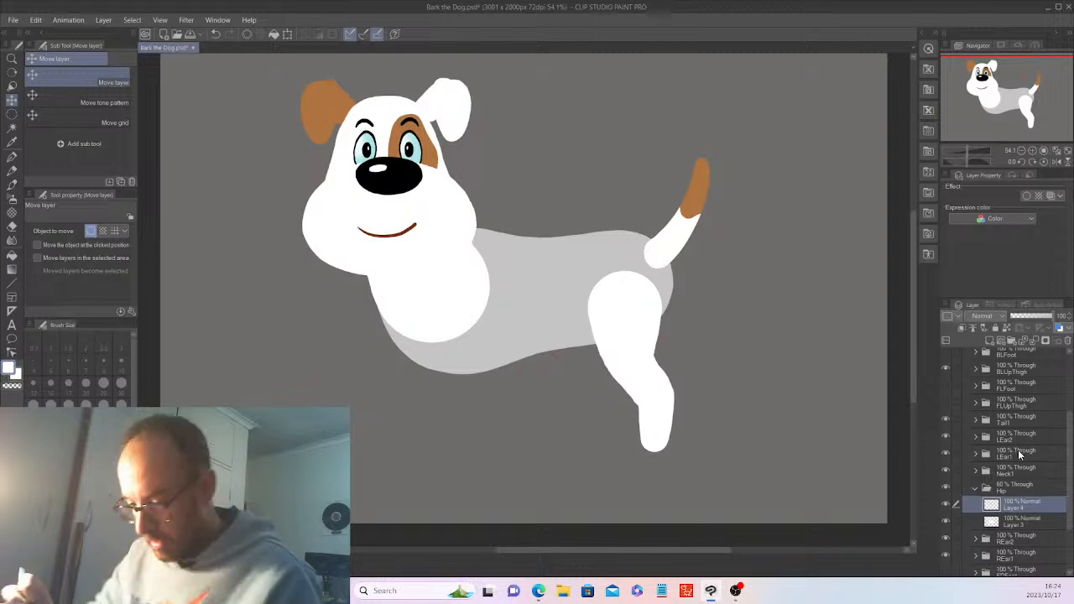
left_click(11, 150)
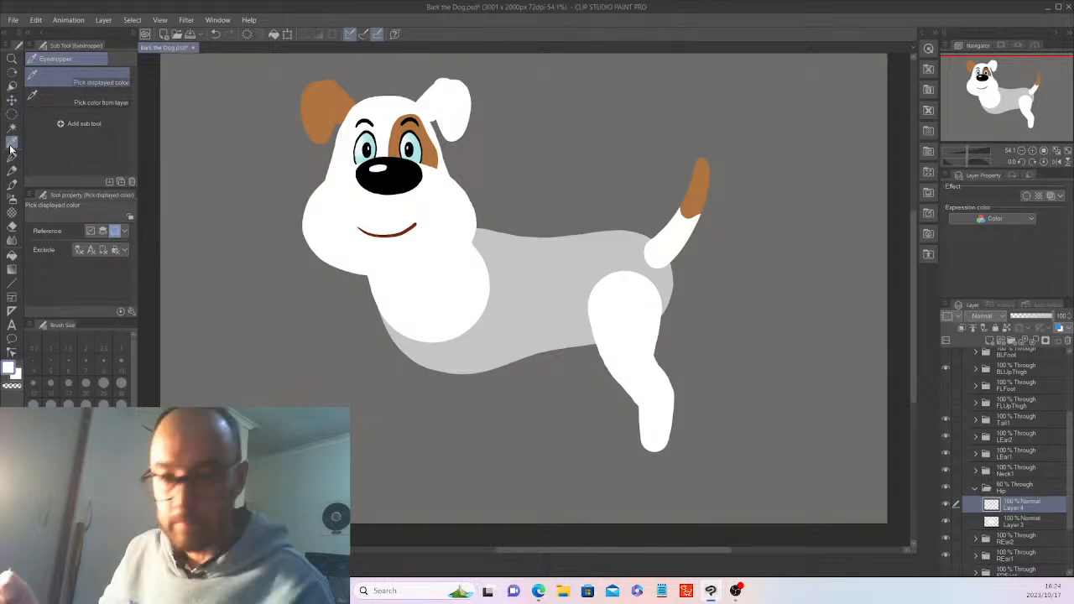
left_click(429, 153)
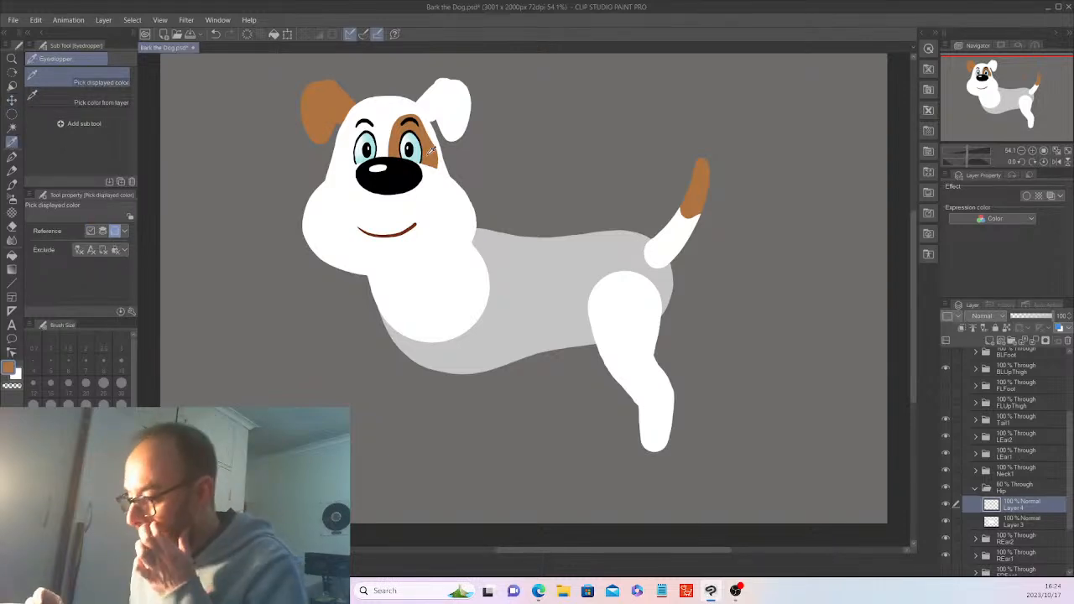
Auto-select the grey body shape on Layer 3, then return to Layer 4 with the G-pen
left_click(1004, 522)
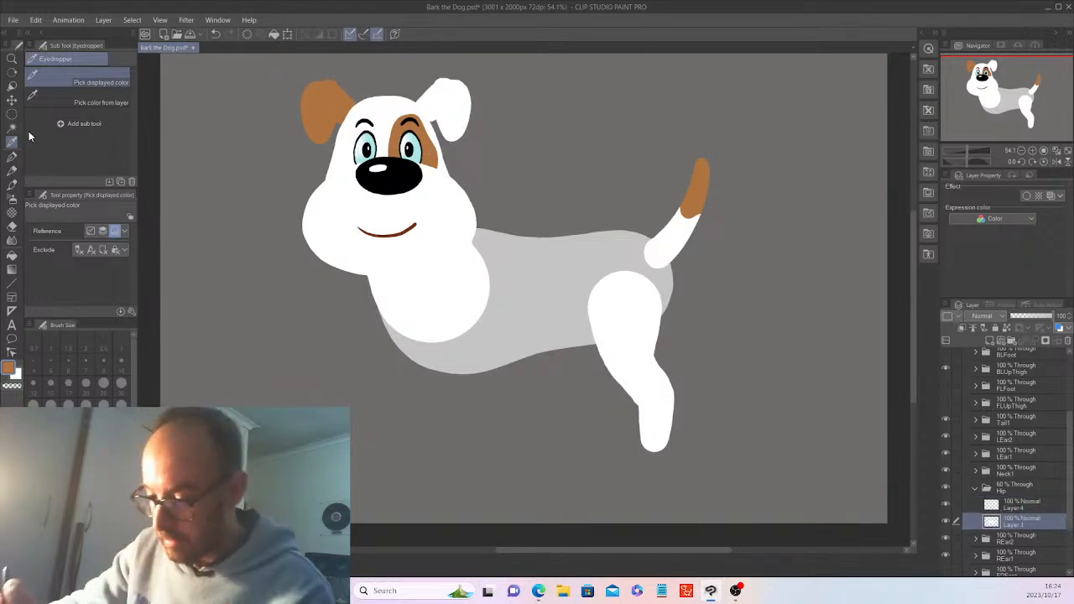
key("w")
left_click(538, 311)
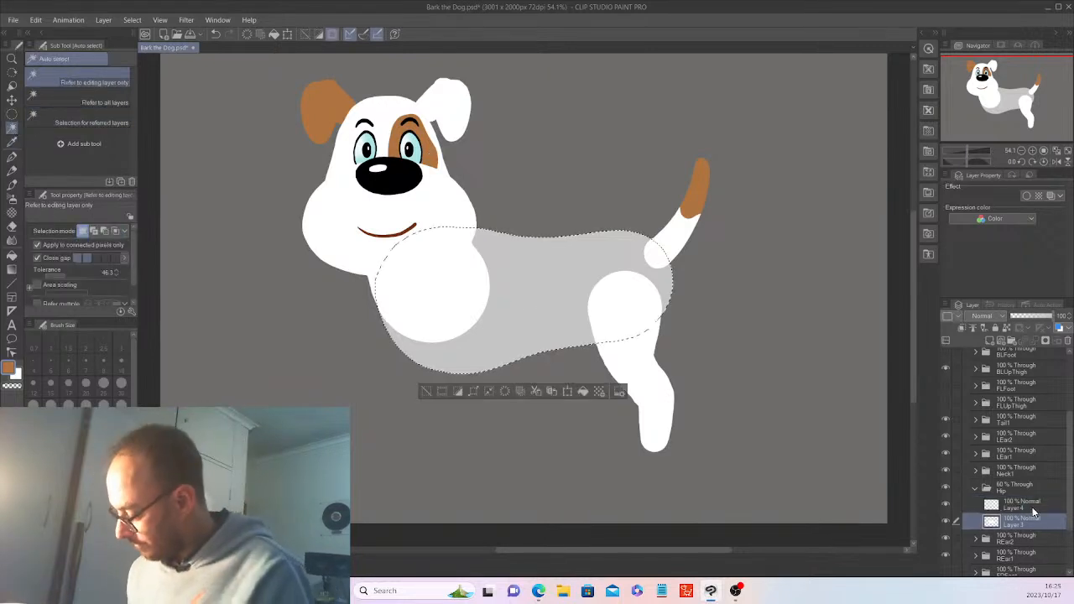
key("alt+bracketright")
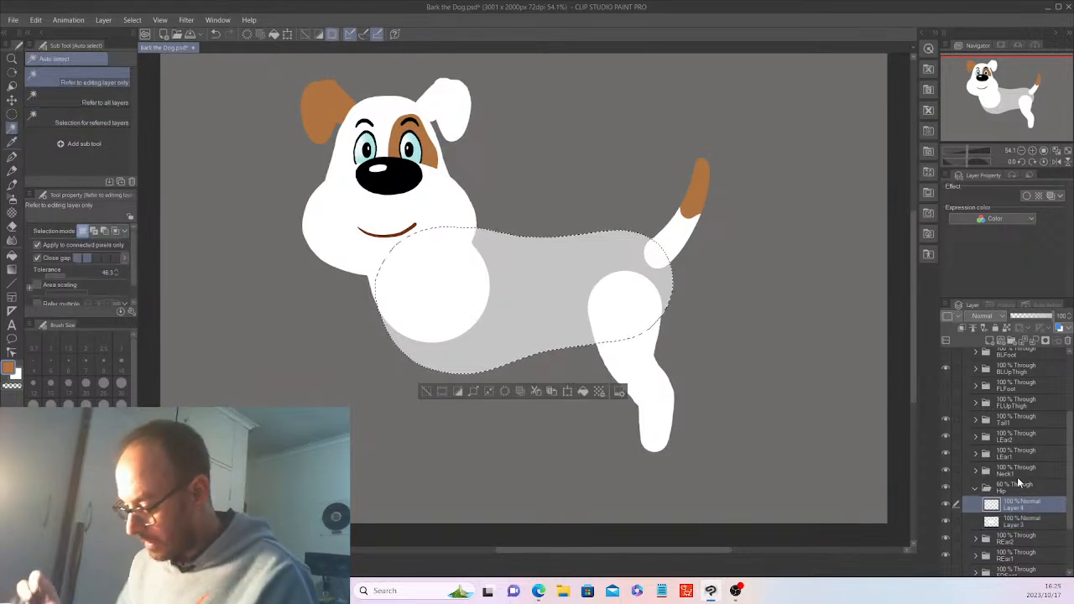
left_click(12, 158)
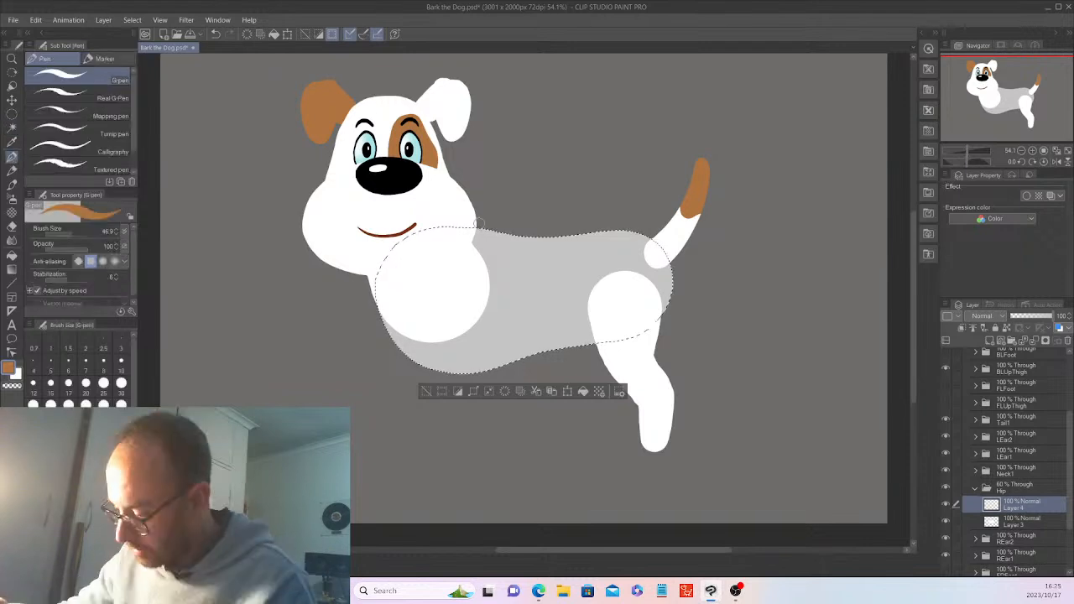
Paint a brown saddle patch along the back inside the body selection on Layer 4, then deselect
mouse_move(476, 223)
left_mouse_down()
mouse_move(514, 280)
mouse_move(619, 260)
mouse_move(627, 232)
left_mouse_up()
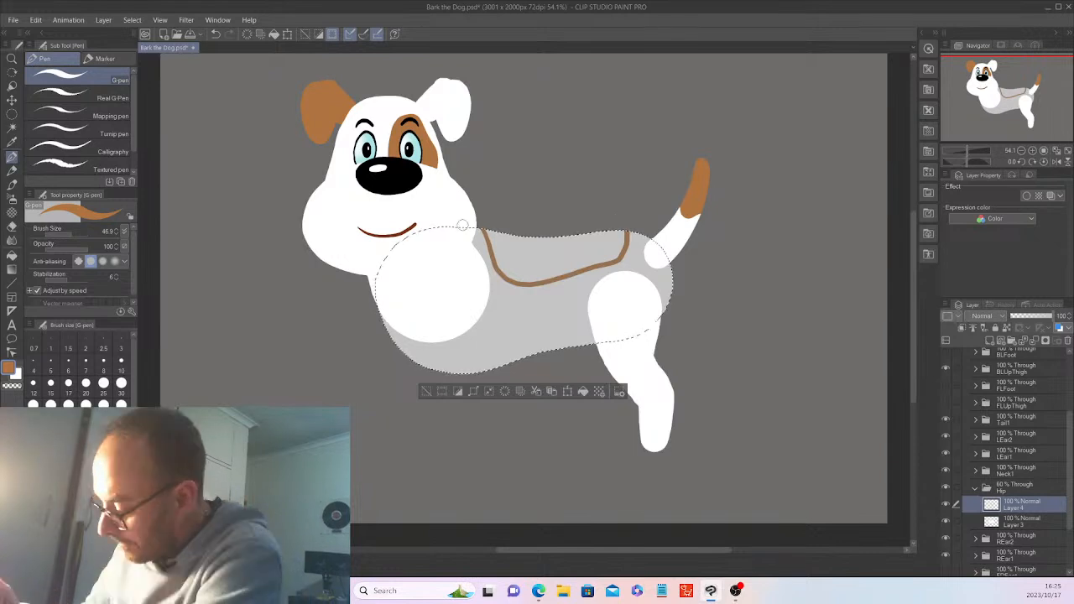
mouse_move(507, 237)
left_mouse_down()
mouse_move(513, 250)
mouse_move(495, 265)
mouse_move(513, 236)
mouse_move(523, 237)
left_mouse_up()
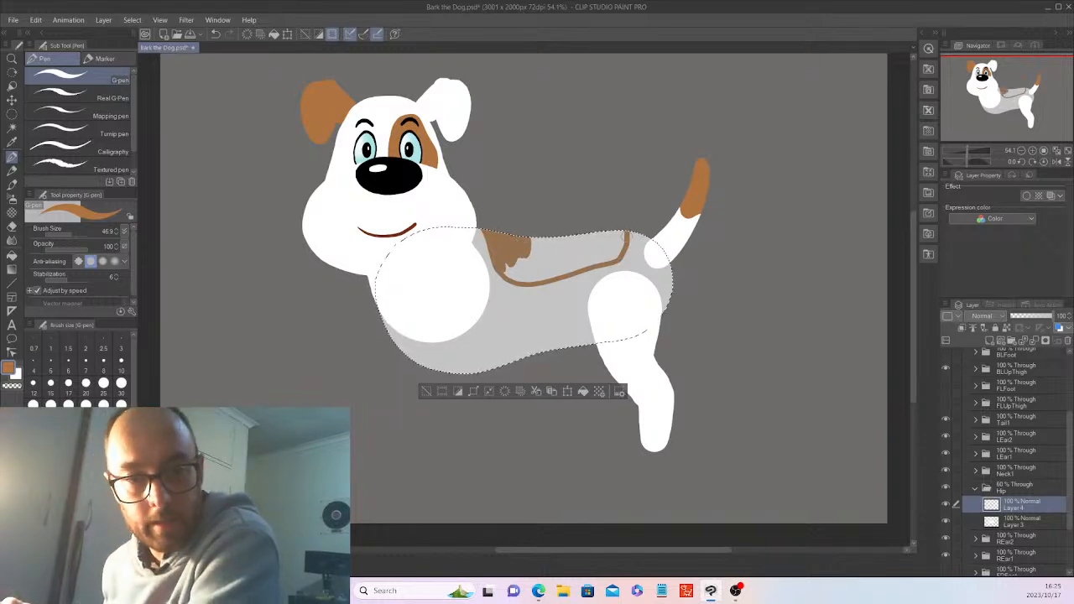
mouse_move(601, 244)
left_mouse_down()
mouse_move(605, 228)
mouse_move(619, 246)
mouse_move(577, 269)
left_mouse_up()
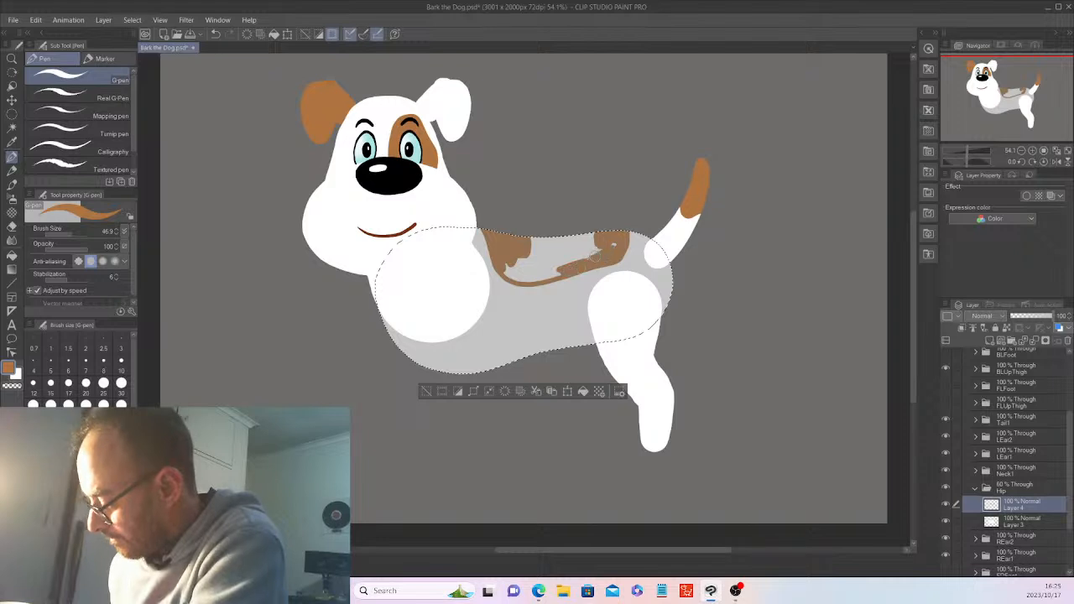
mouse_move(612, 244)
left_mouse_down()
mouse_move(537, 251)
mouse_move(567, 232)
mouse_move(528, 237)
left_mouse_up()
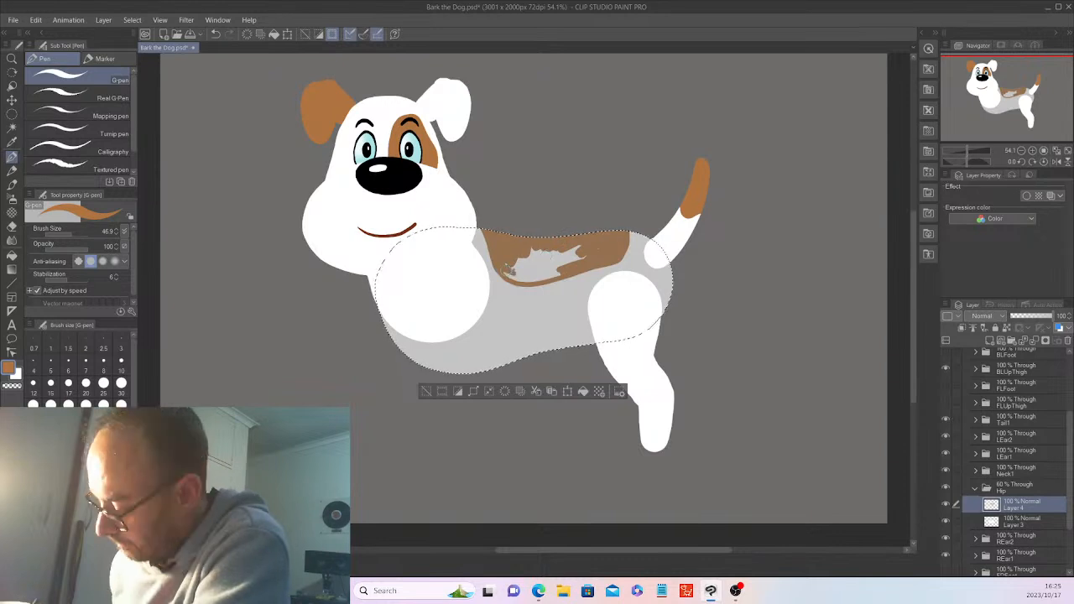
mouse_move(507, 271)
left_mouse_down()
mouse_move(570, 270)
mouse_move(609, 243)
mouse_move(564, 267)
mouse_move(580, 249)
mouse_move(530, 252)
left_mouse_up()
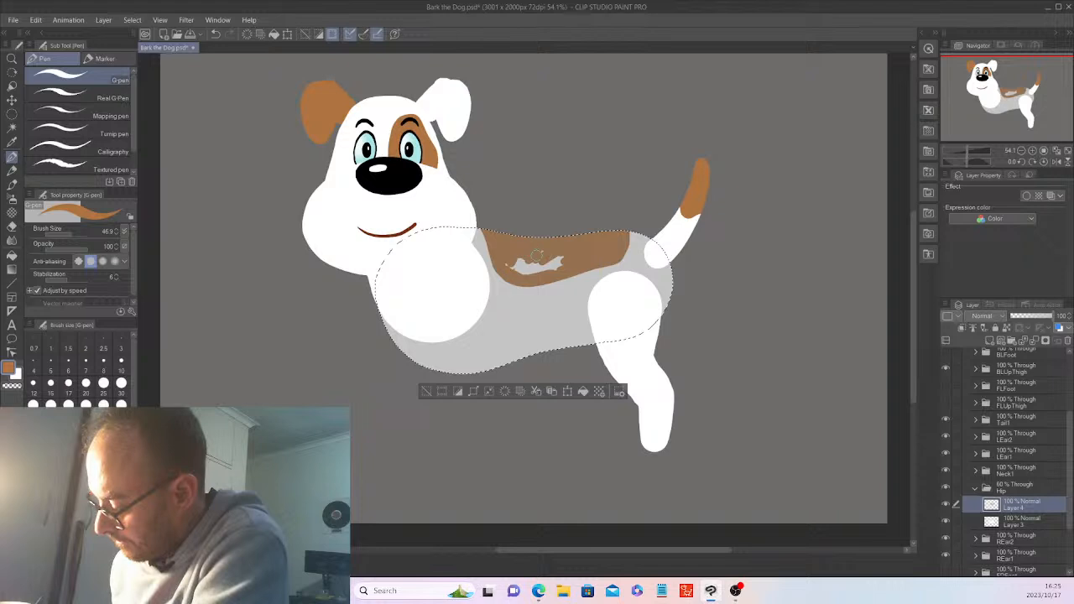
mouse_move(537, 256)
left_mouse_down()
mouse_move(509, 269)
mouse_move(555, 263)
left_mouse_up()
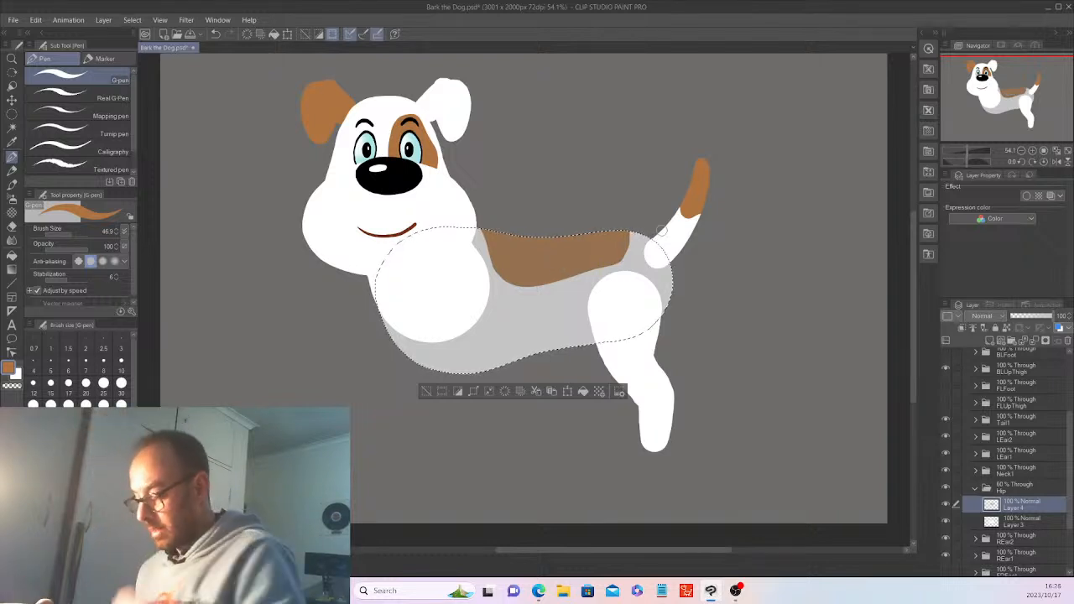
left_click(426, 391)
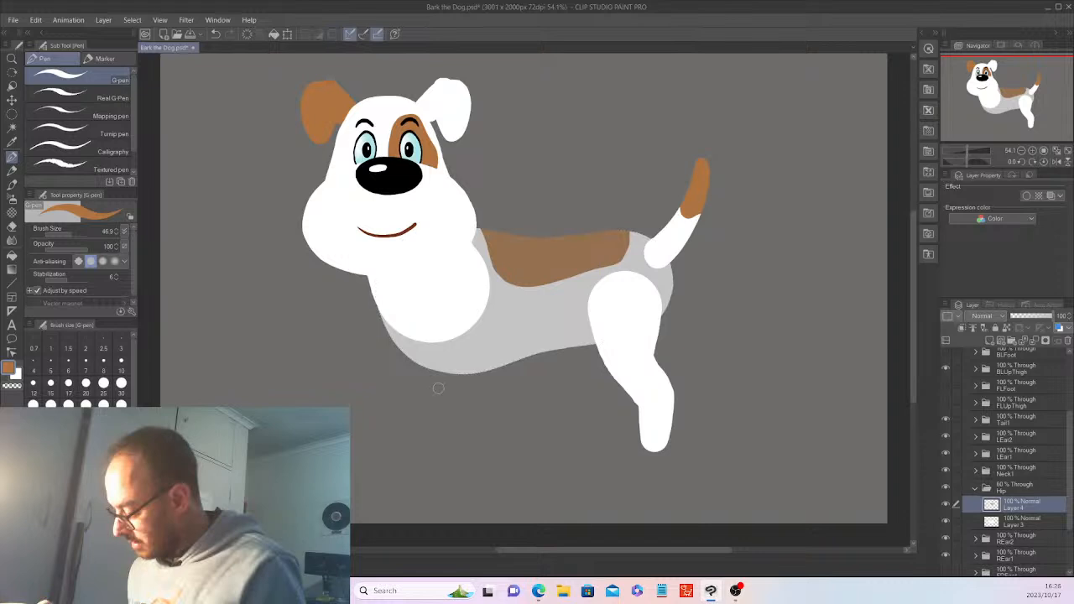
Set the Hip folder's opacity to 100% so the body turns solid white
left_click(974, 487)
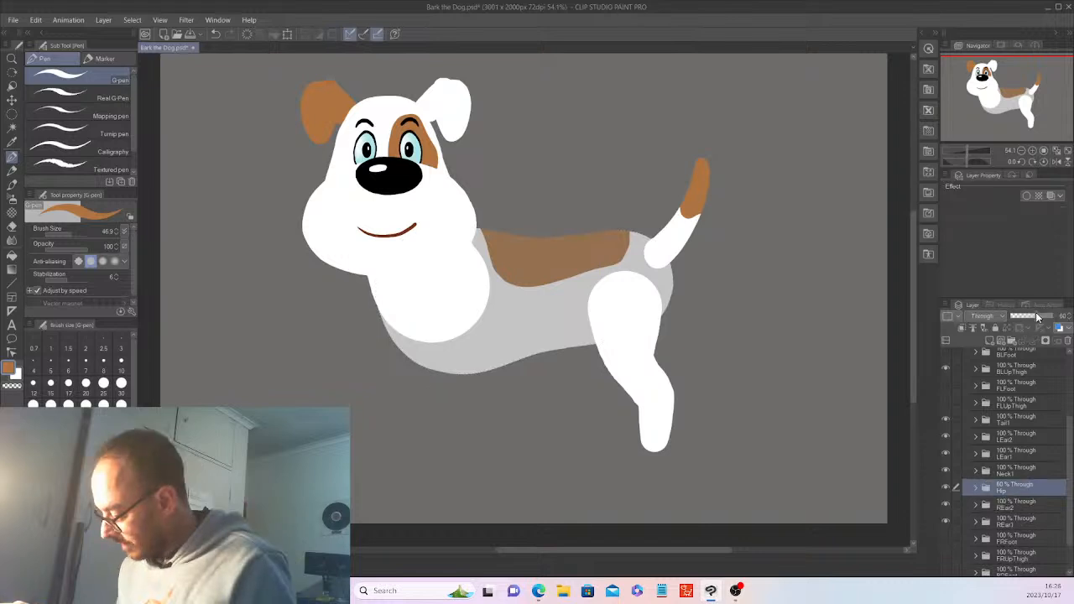
left_click_drag(1037, 317, 1038, 312)
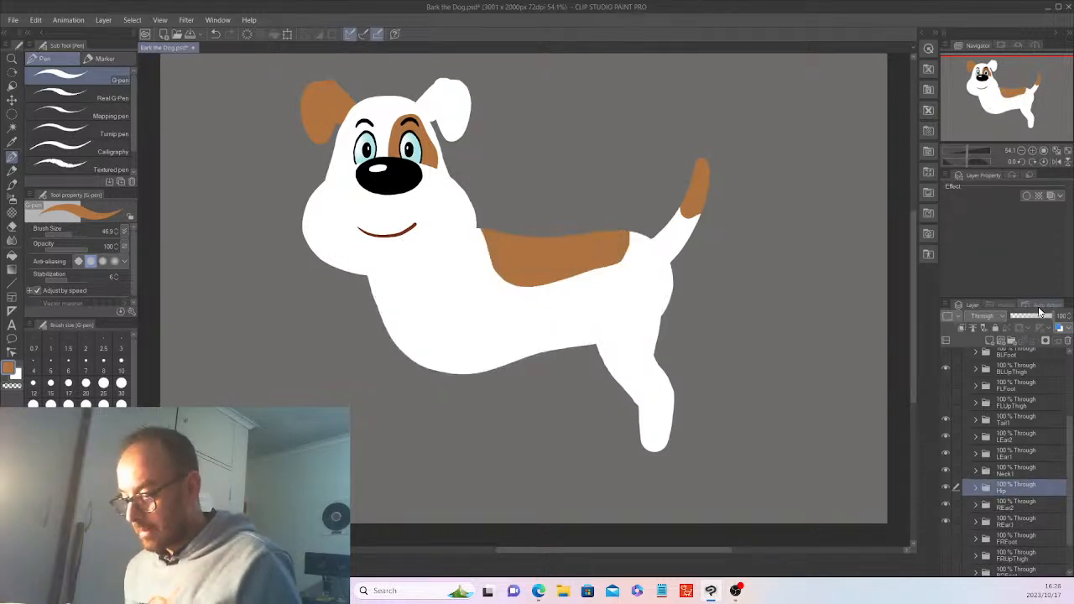
left_click(974, 487)
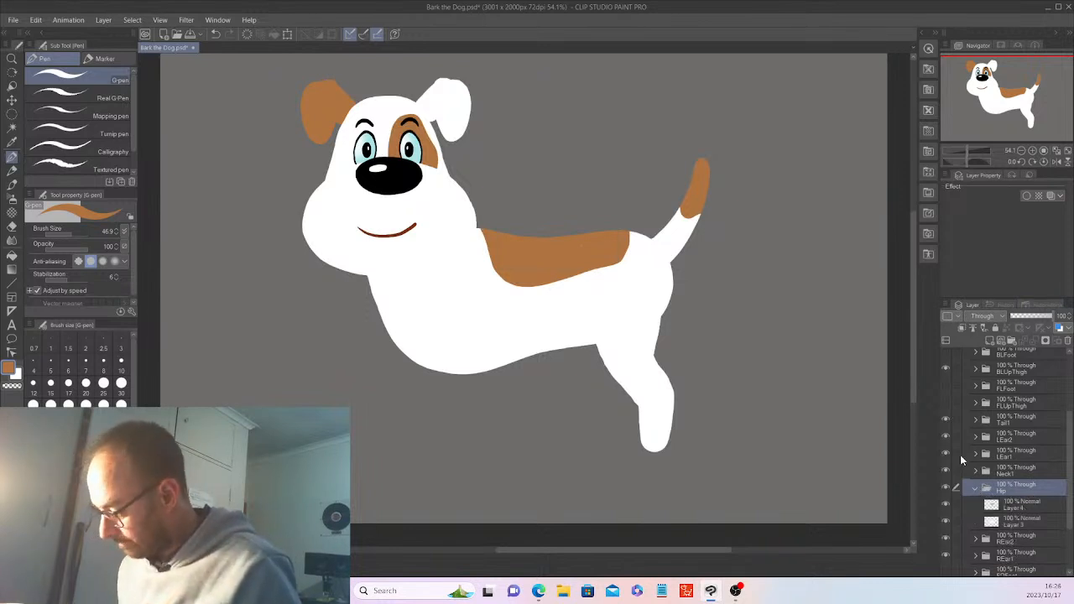
left_click(1014, 505)
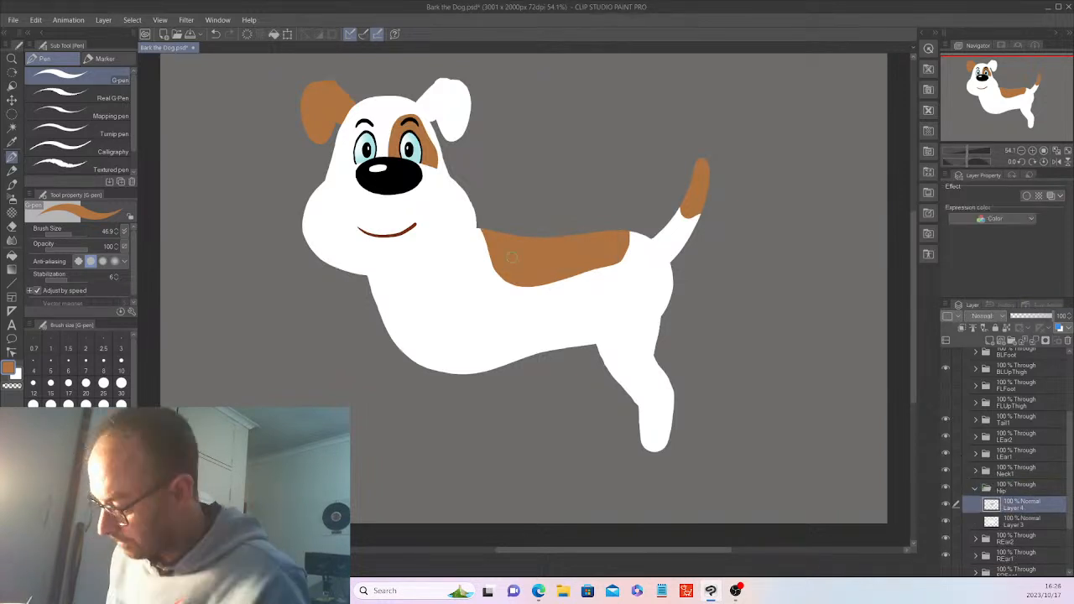
left_click(977, 487)
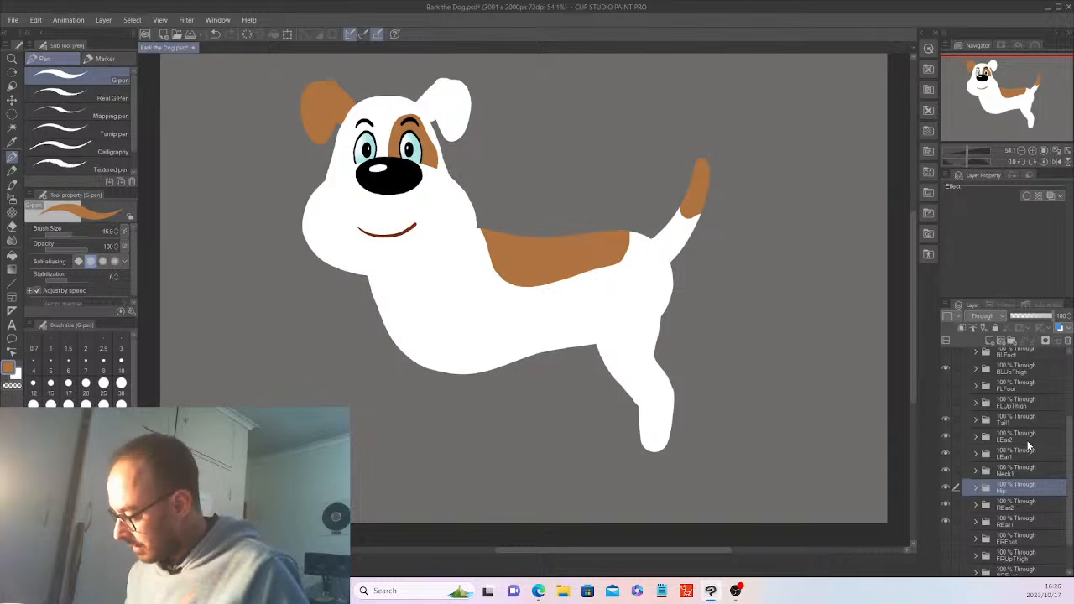
Nudge the BLUpThigh back-leg folder slightly right and down
left_click(1022, 365)
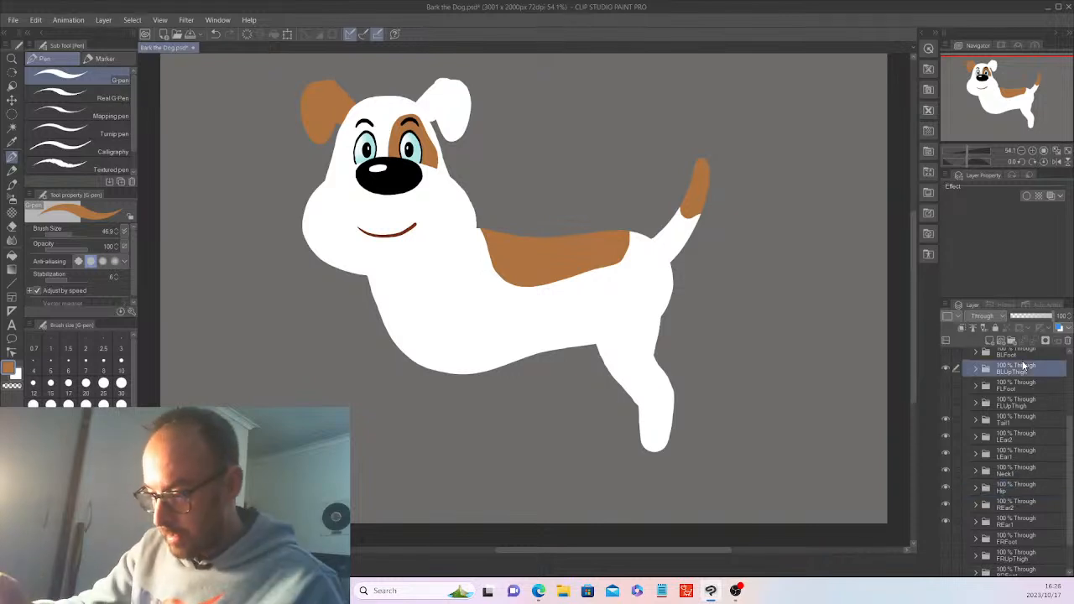
key("k")
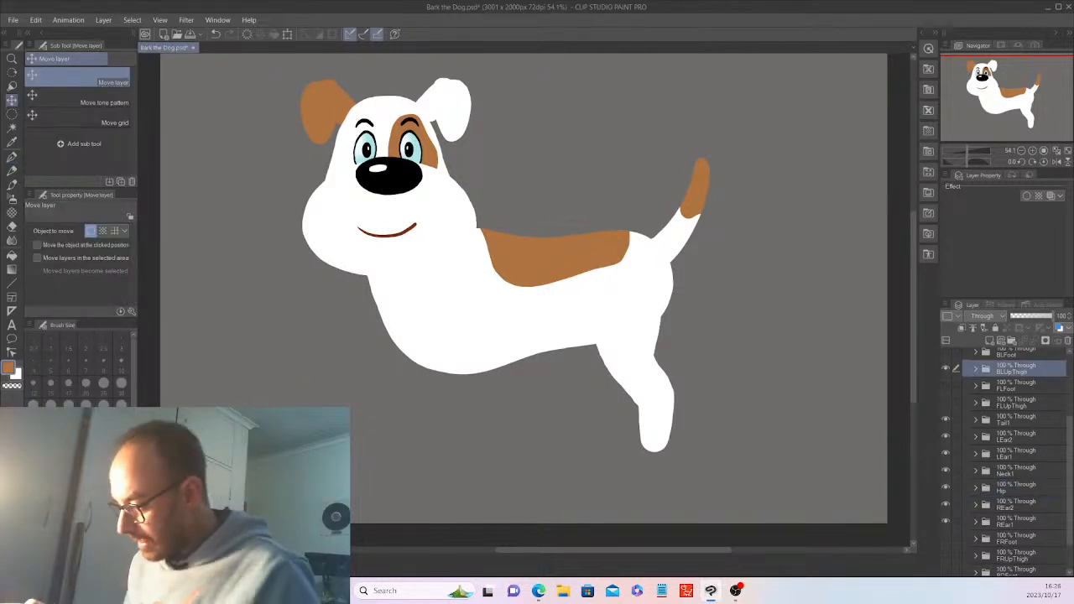
left_click_drag(722, 375, 727, 375)
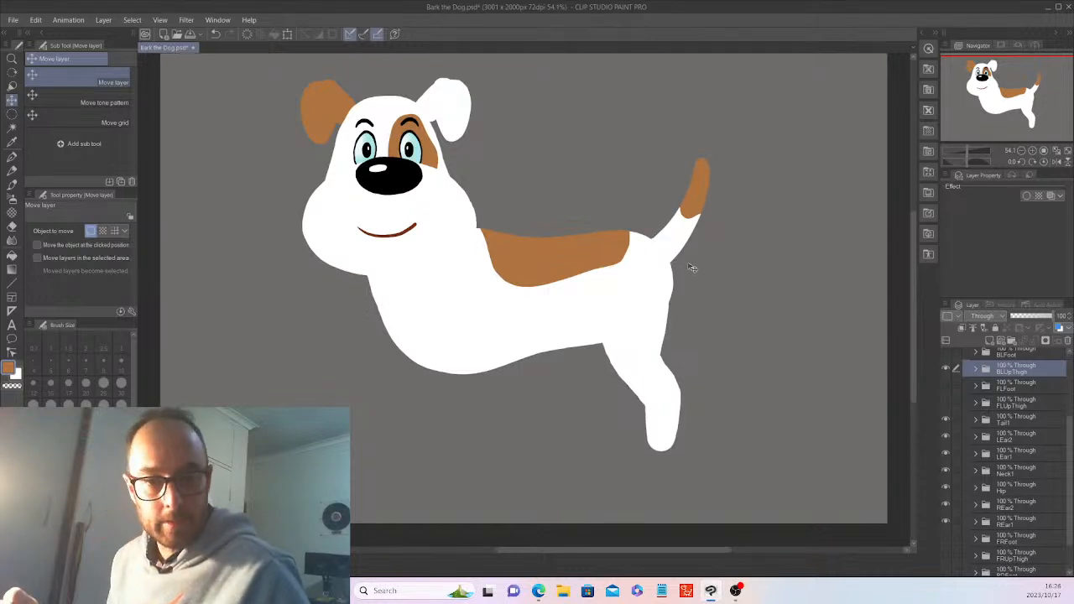
Scale the BLUpThigh leg to about 95% by lowering its top edge, and apply the transform
left_click(289, 34)
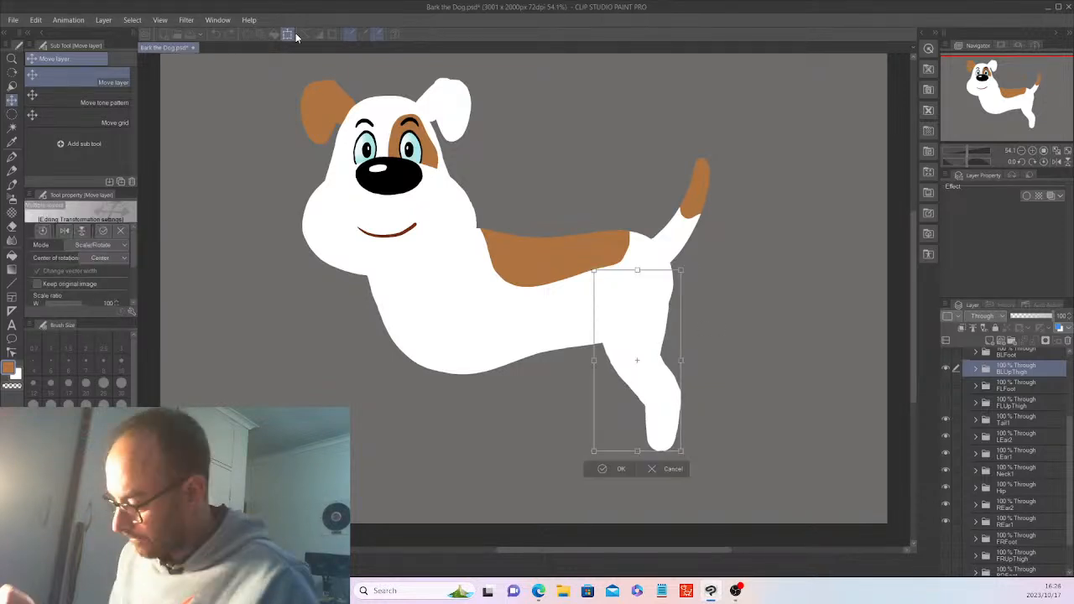
left_click_drag(681, 270, 676, 283)
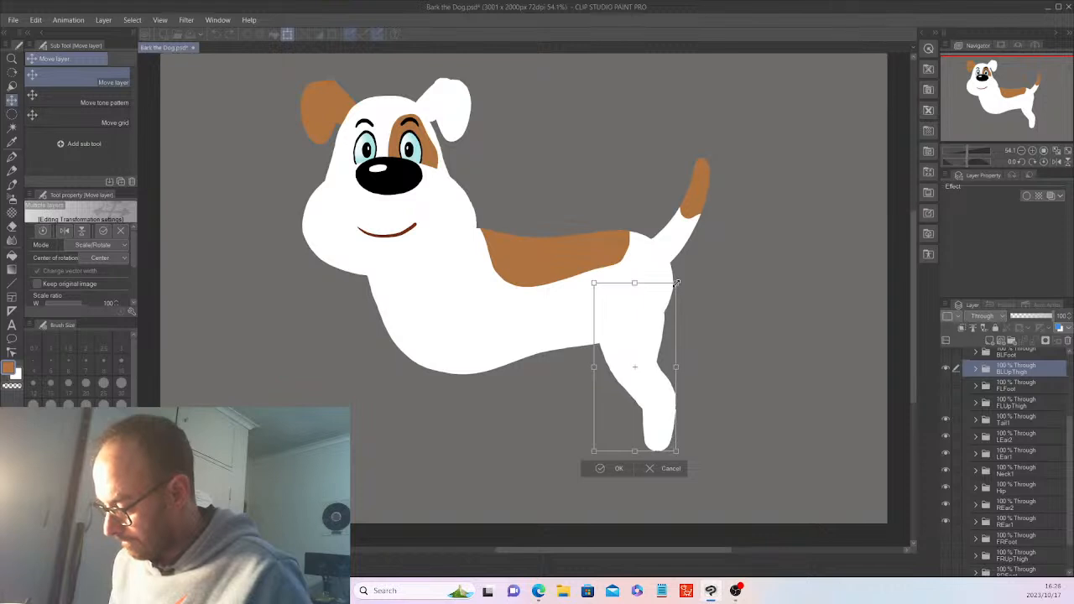
left_click_drag(669, 346, 674, 328)
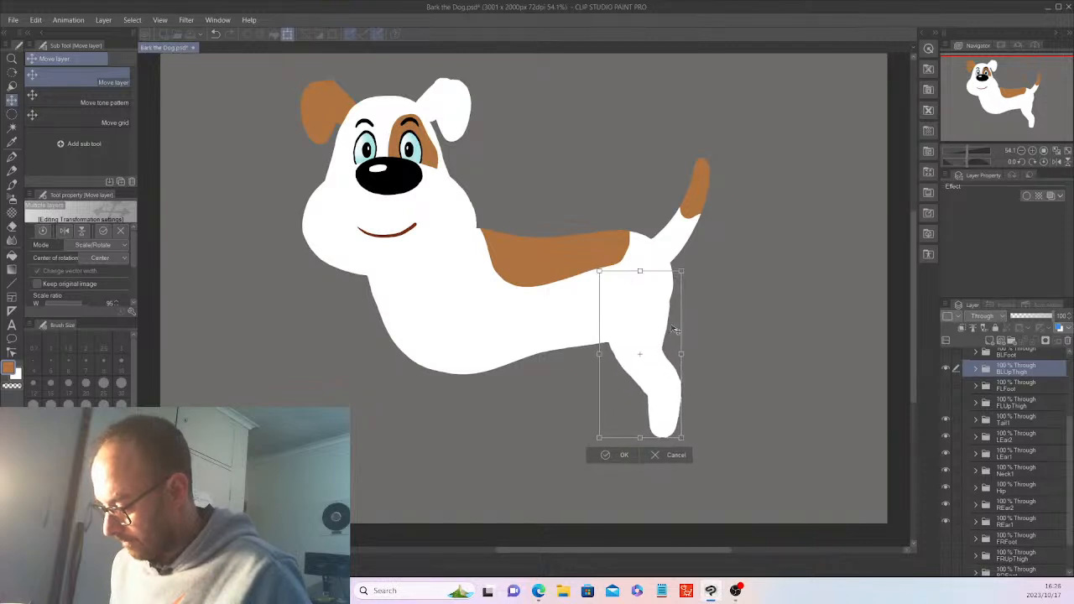
left_click(622, 454)
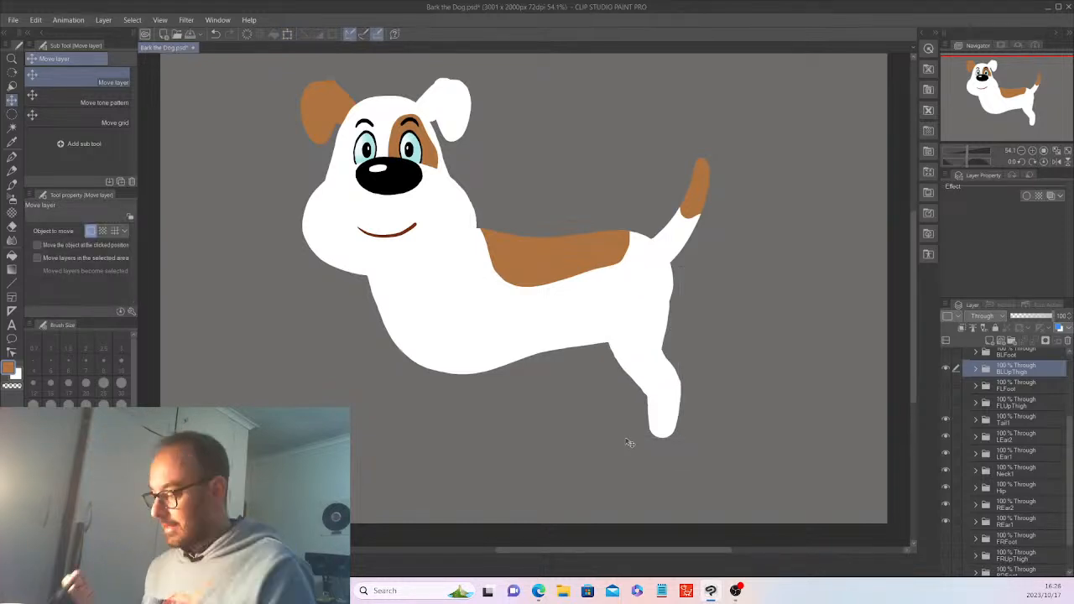
Copy Layers 12 through 8 from the BLUpThigh folder
left_click(974, 369)
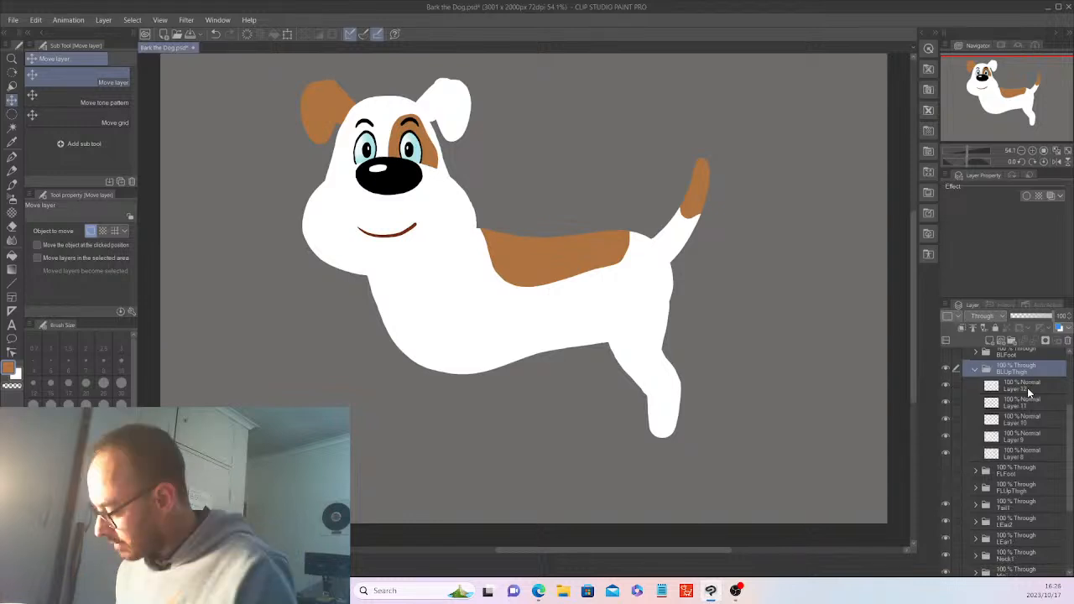
left_click(1026, 387)
left_click(1022, 453, "shift")
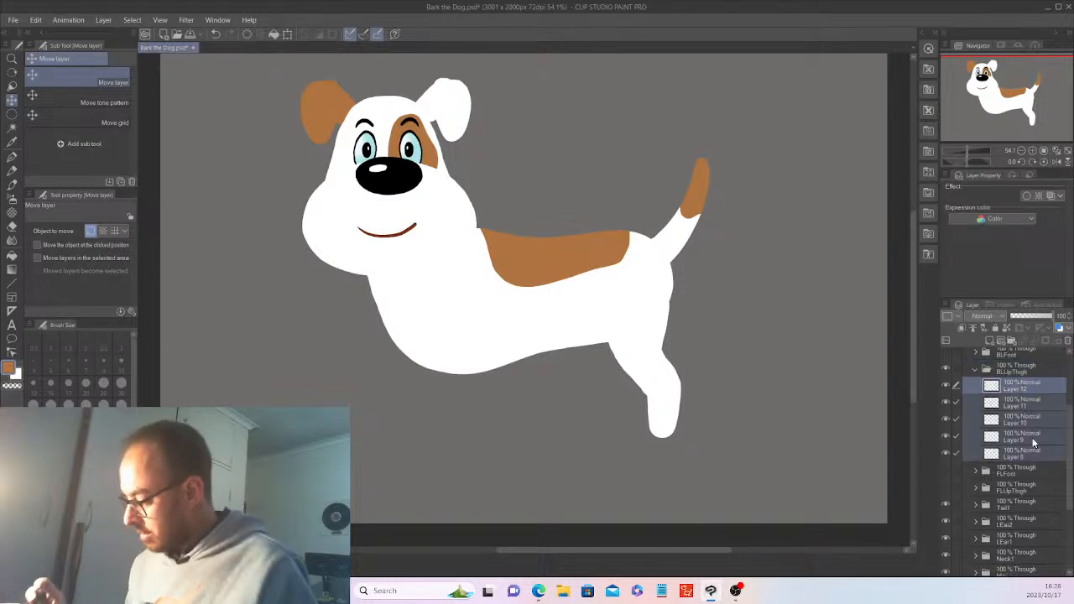
left_click(37, 20)
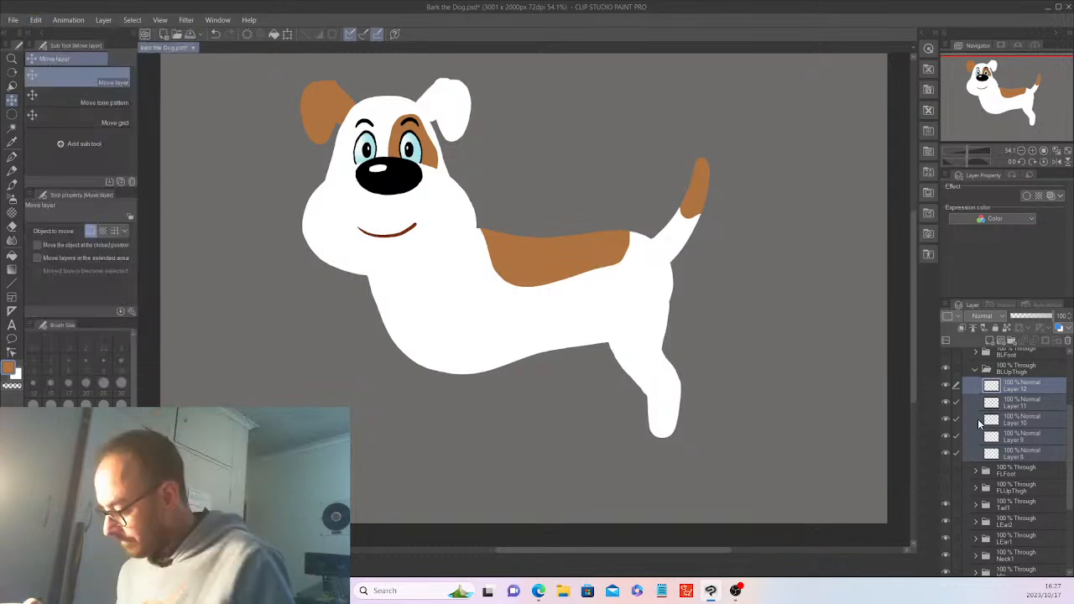
left_click(975, 369)
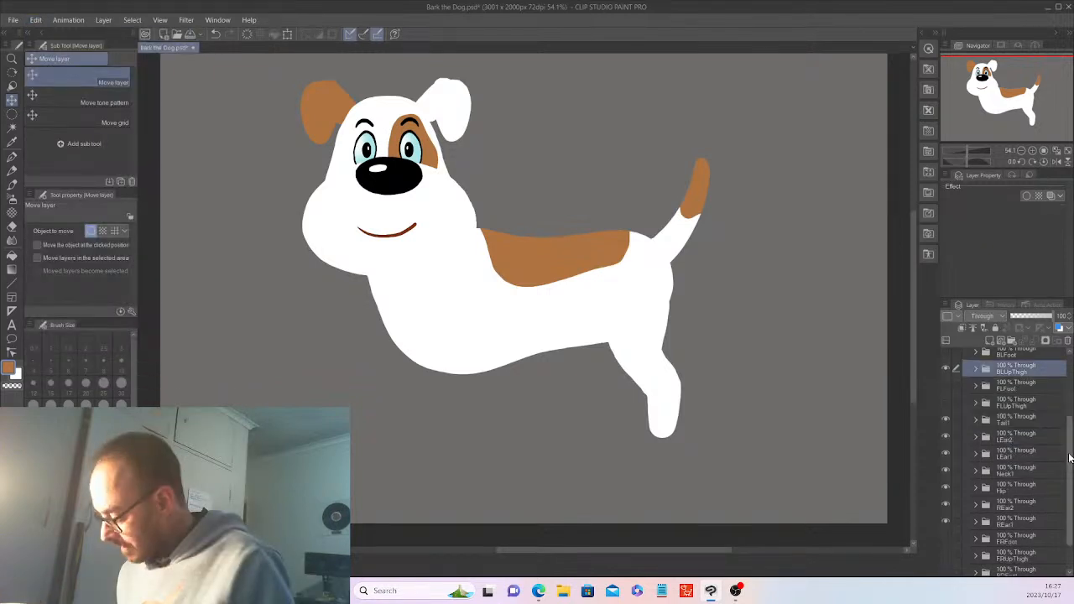
Delete the placeholder layer in BRUpThigh and paste the copied leg layers into it
scroll(1070, 457, "down", 2)
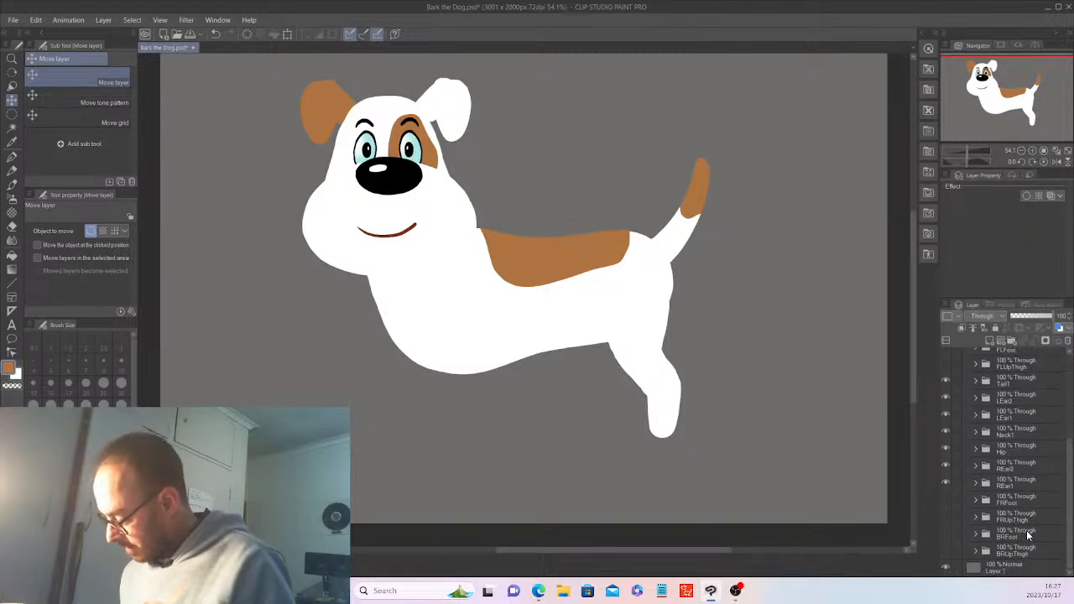
left_click(975, 550)
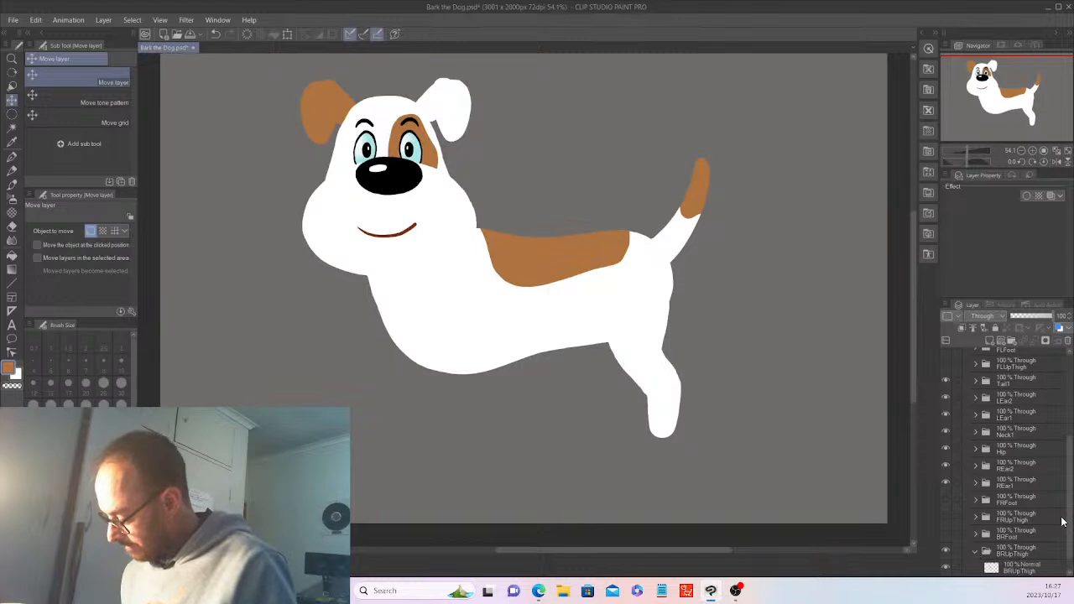
left_click(1045, 567)
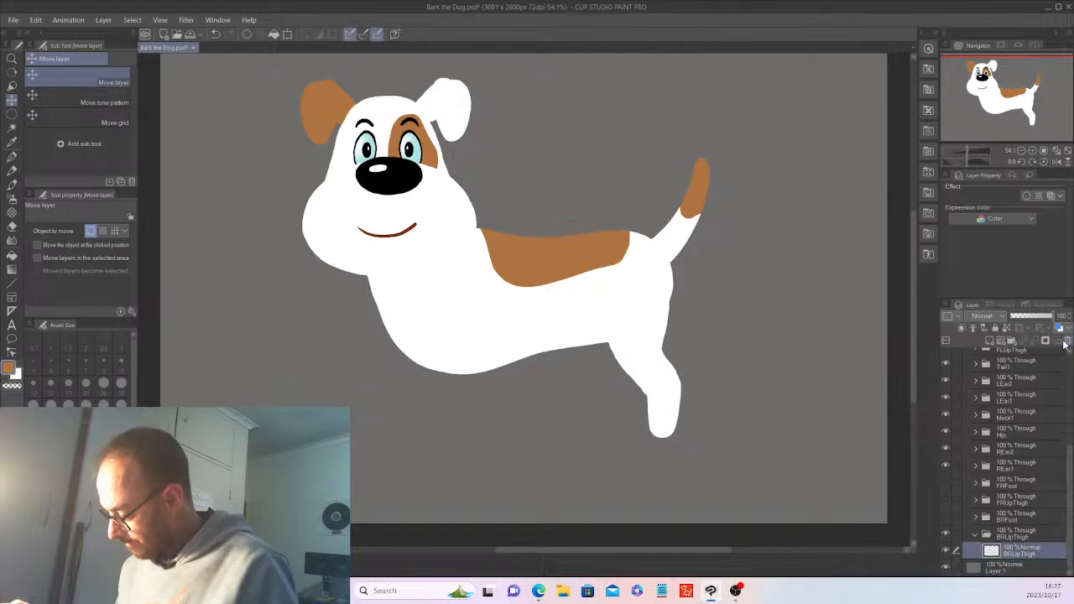
left_click(1064, 342)
key("Return")
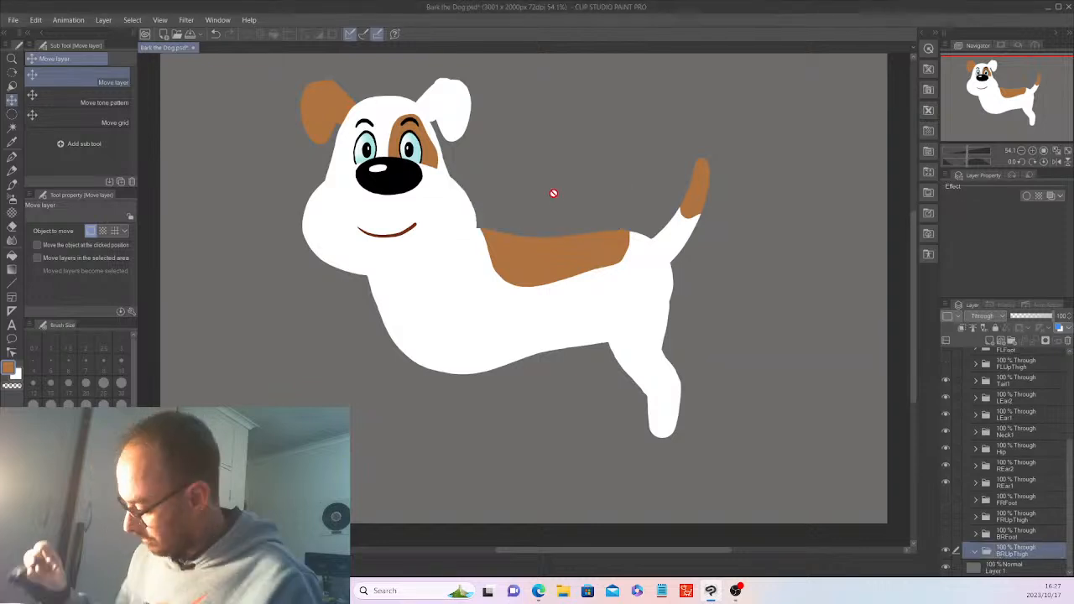
left_click(36, 19)
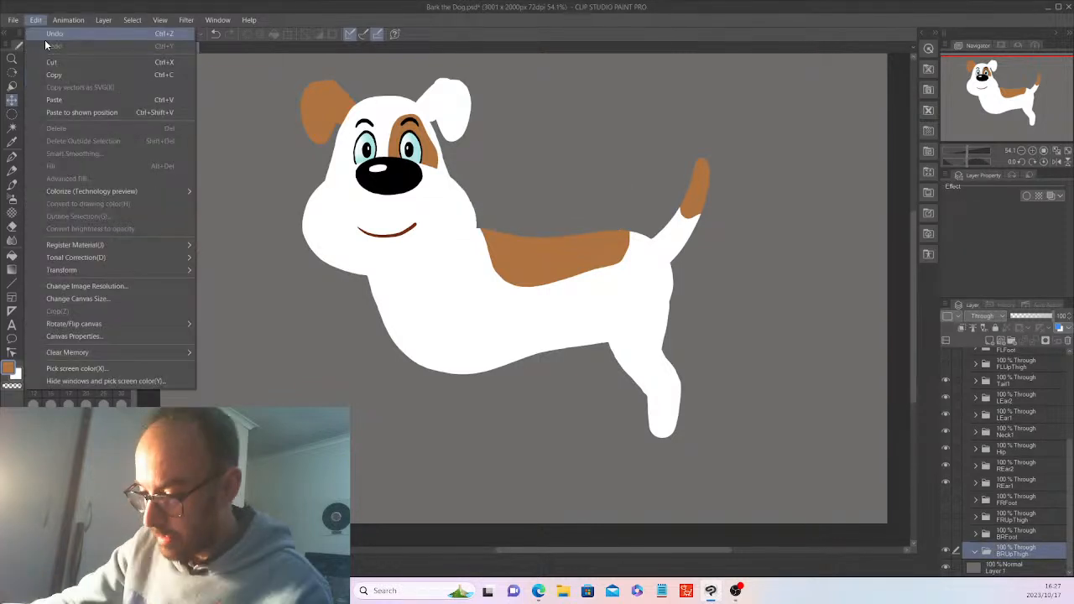
left_click(45, 38)
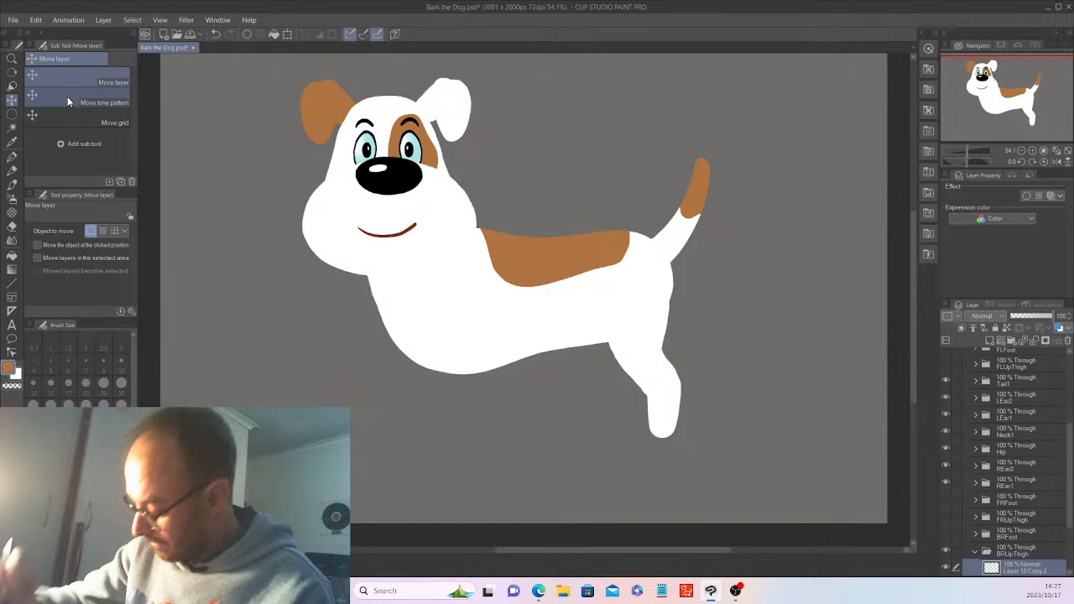
Shift the BRUpThigh folder left so the copied leg stands behind the near leg
scroll(1046, 552, "down", 3)
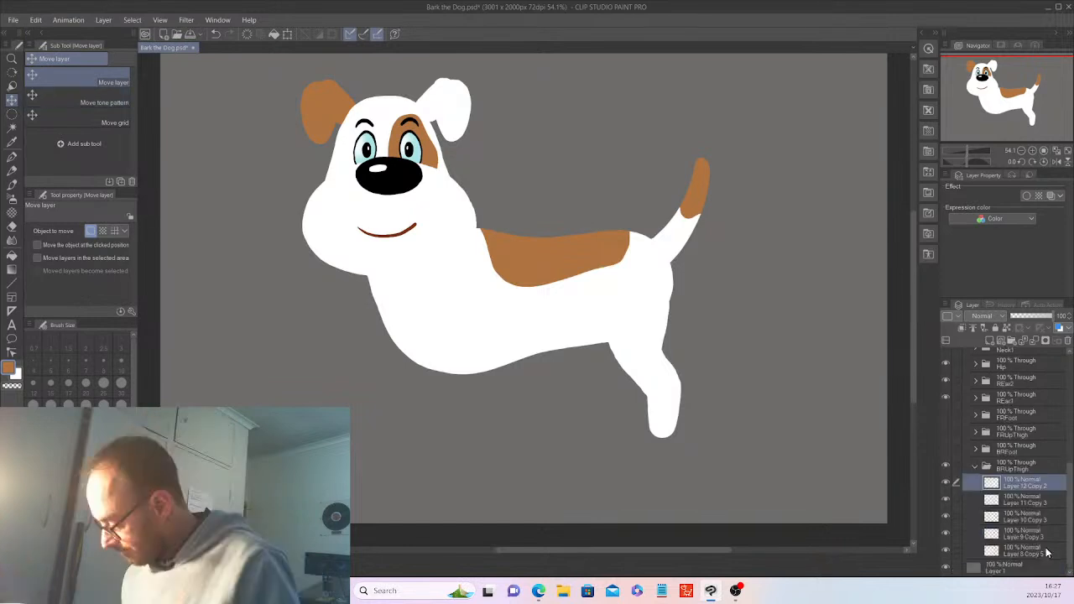
left_click(1017, 466)
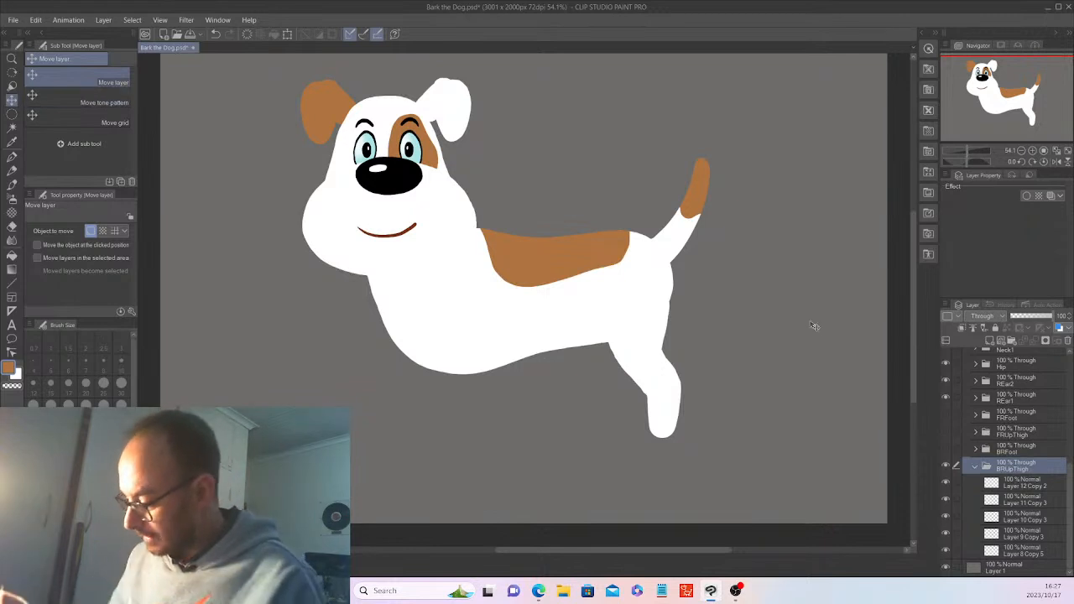
left_click_drag(810, 326, 763, 314)
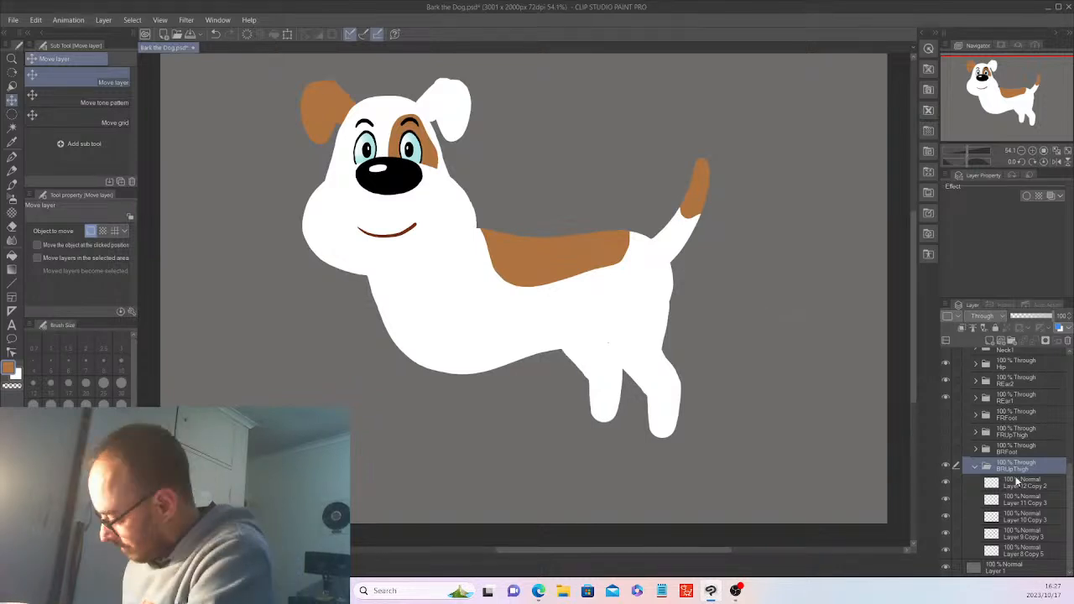
left_click(974, 466)
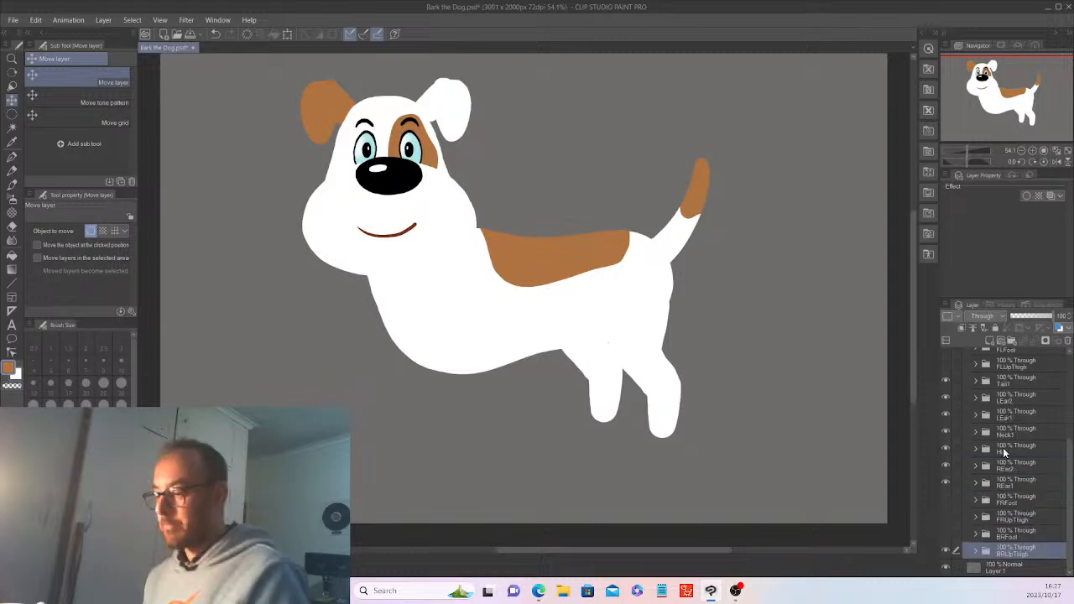
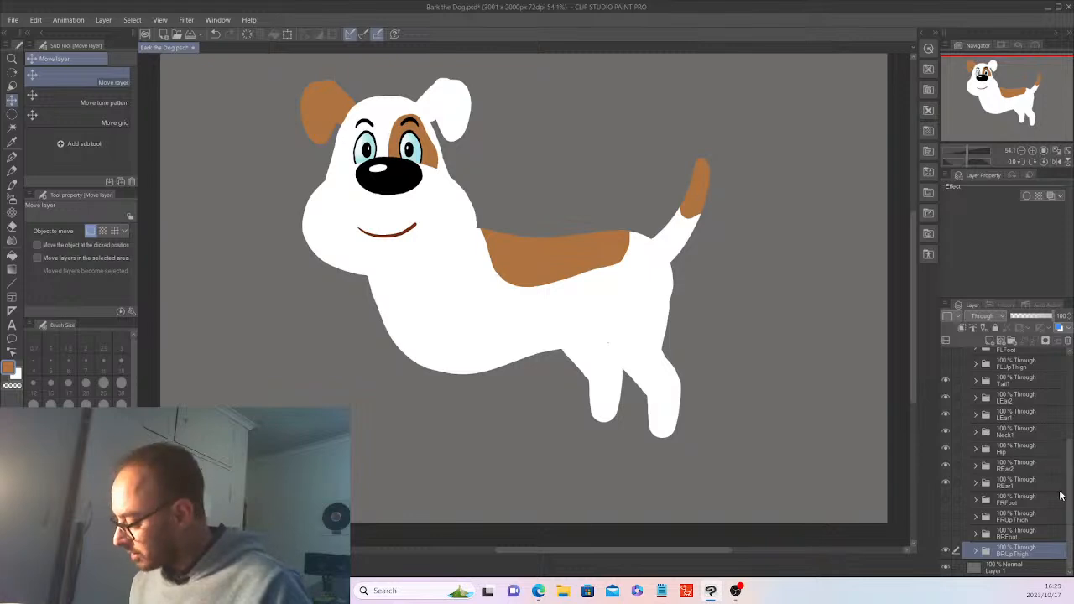
Drag the FLUpThigh shape onto the empty left canvas and add Layer 17 in its folder
left_click_drag(1070, 524, 1071, 470)
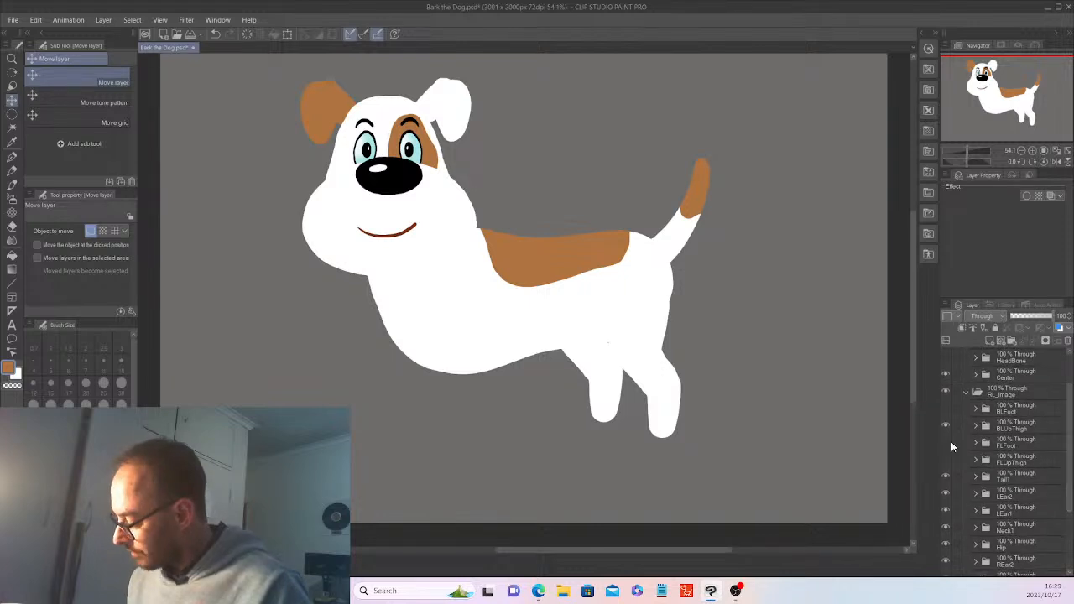
left_click(946, 443)
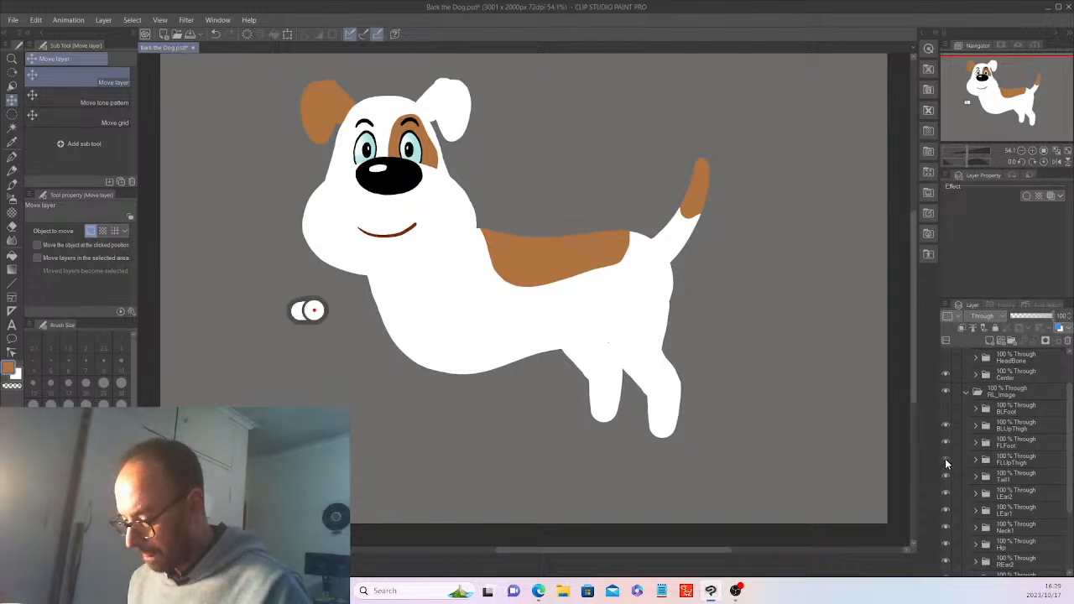
left_click(945, 460)
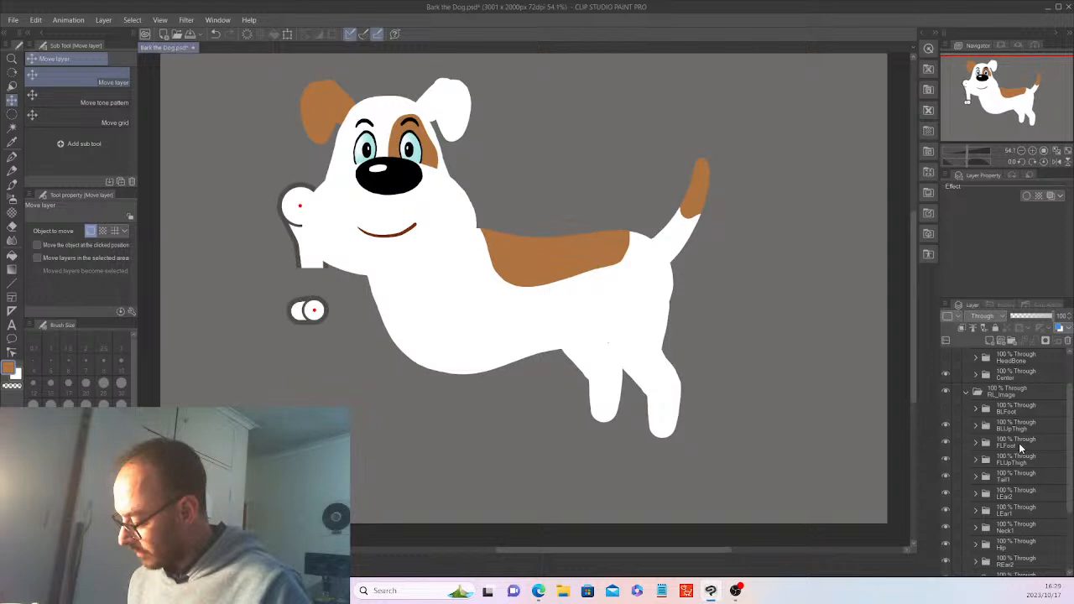
key("ctrl+z")
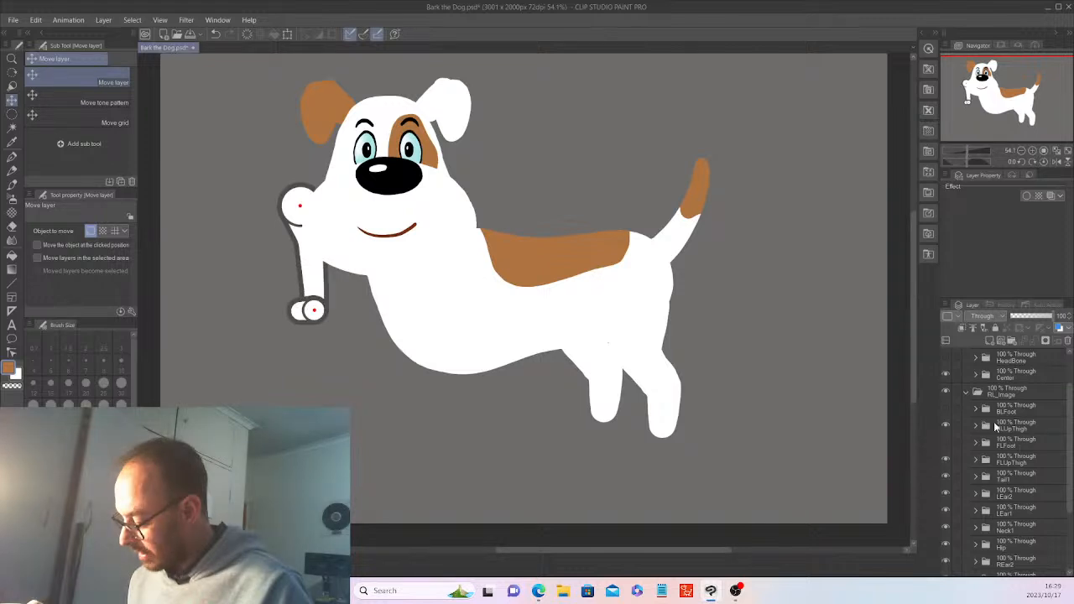
key("ctrl+z")
key("ctrl+z")
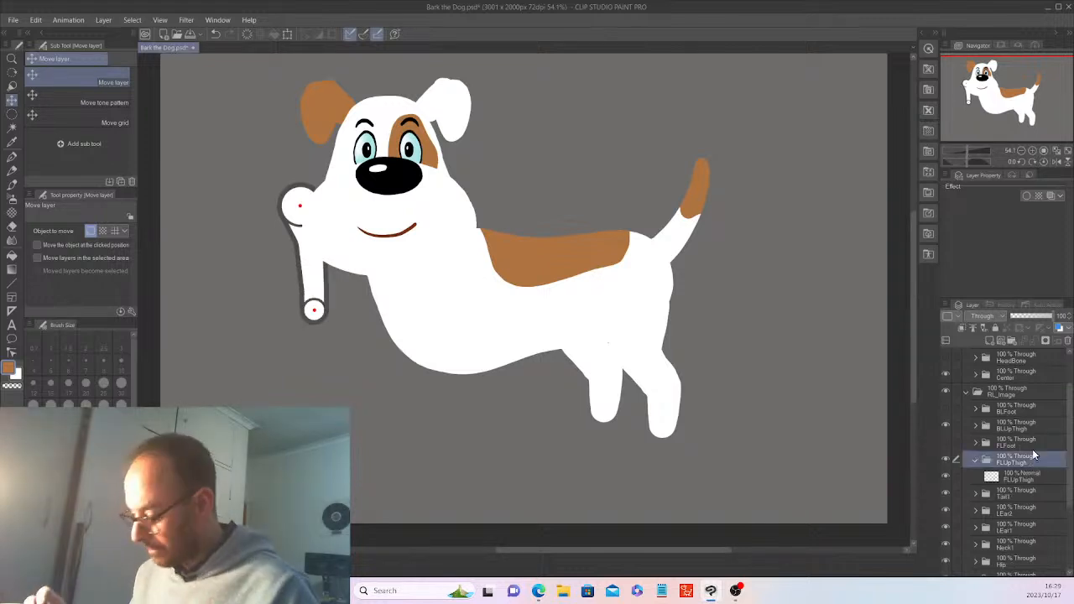
left_click_drag(484, 450, 405, 459)
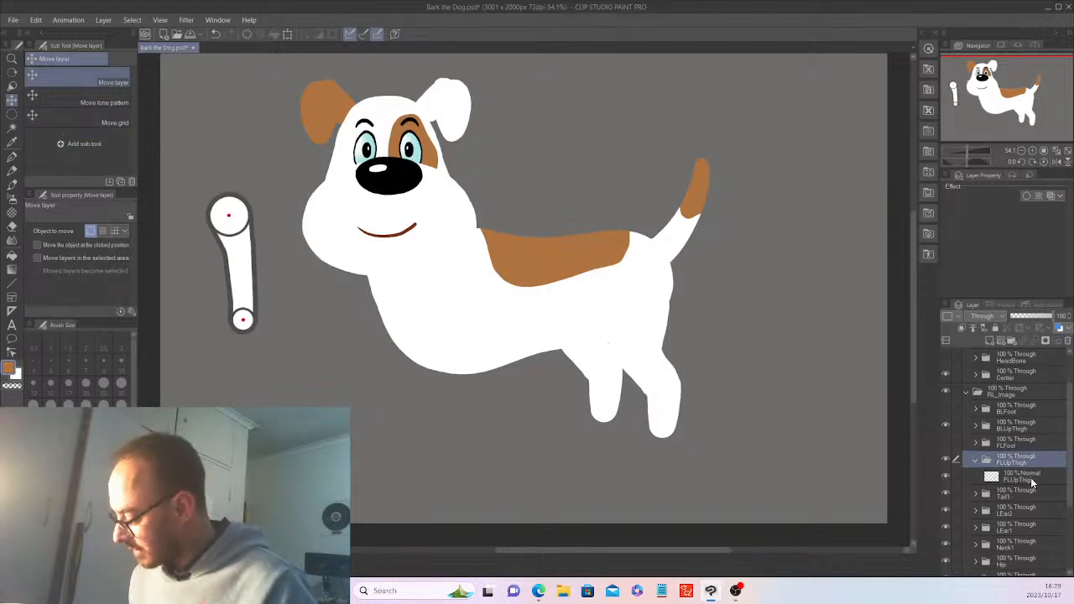
left_click(986, 342)
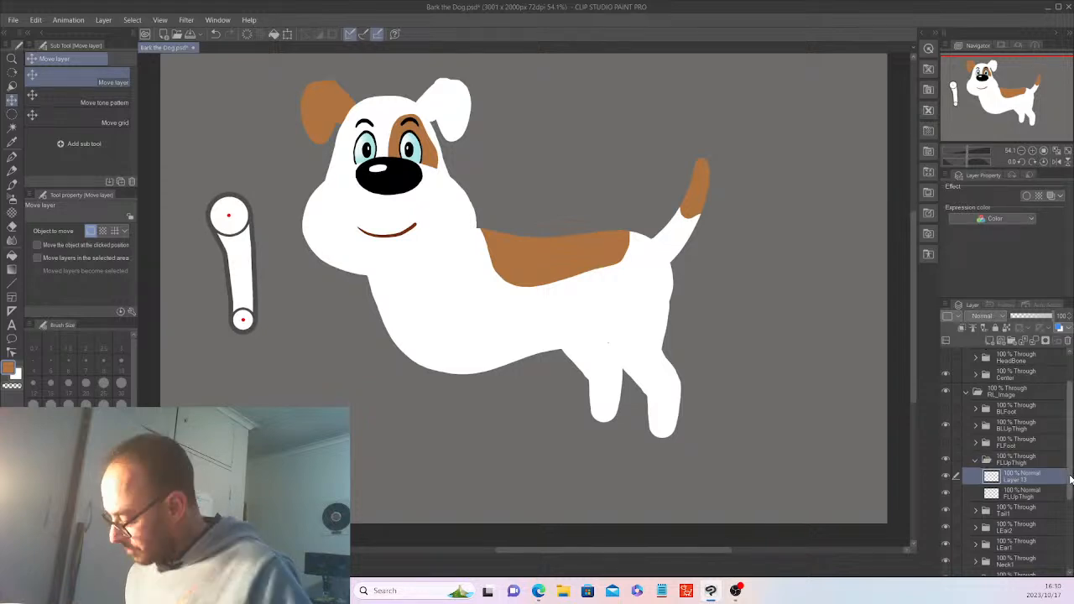
Lower the Hip folder's opacity to 39%
left_click_drag(1071, 479, 1070, 508)
left_click(1017, 523)
left_click(1026, 317)
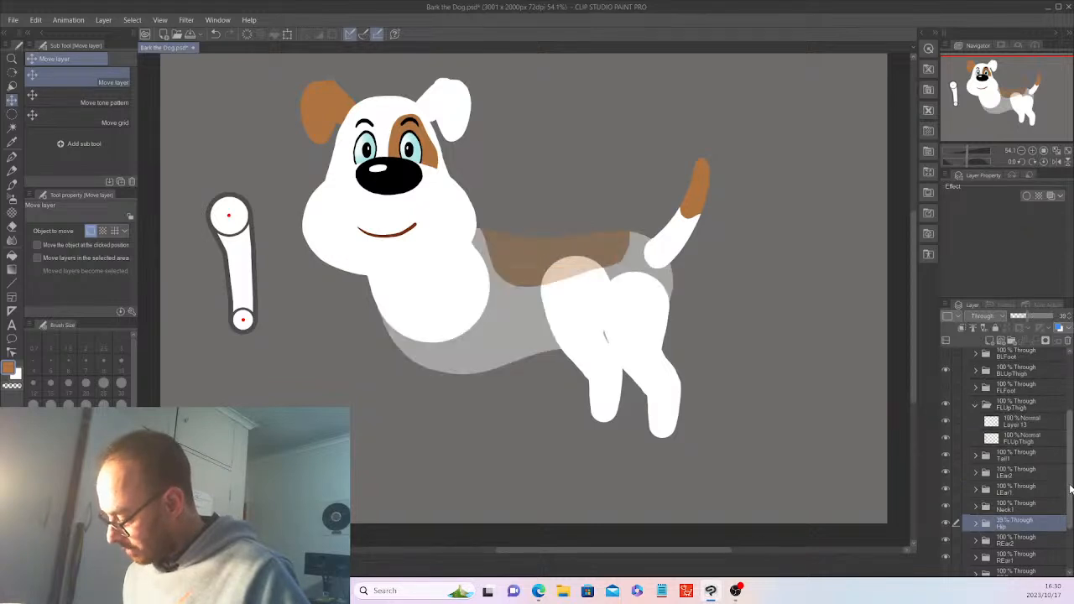
Move Layer 13's small white paw circle out below the body and add Layer 14
left_click(1023, 420)
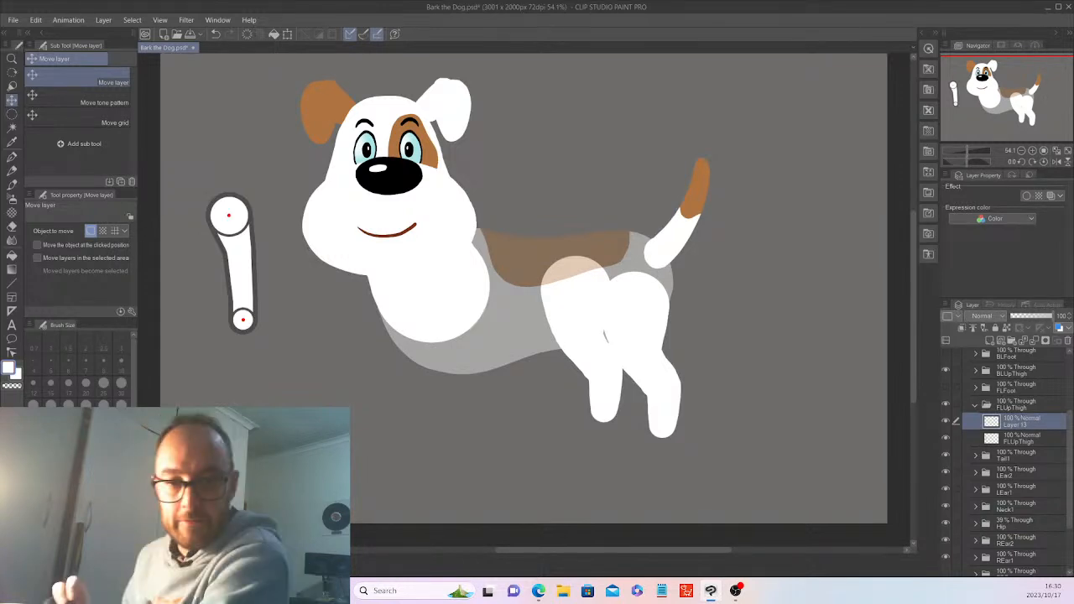
left_click(12, 113)
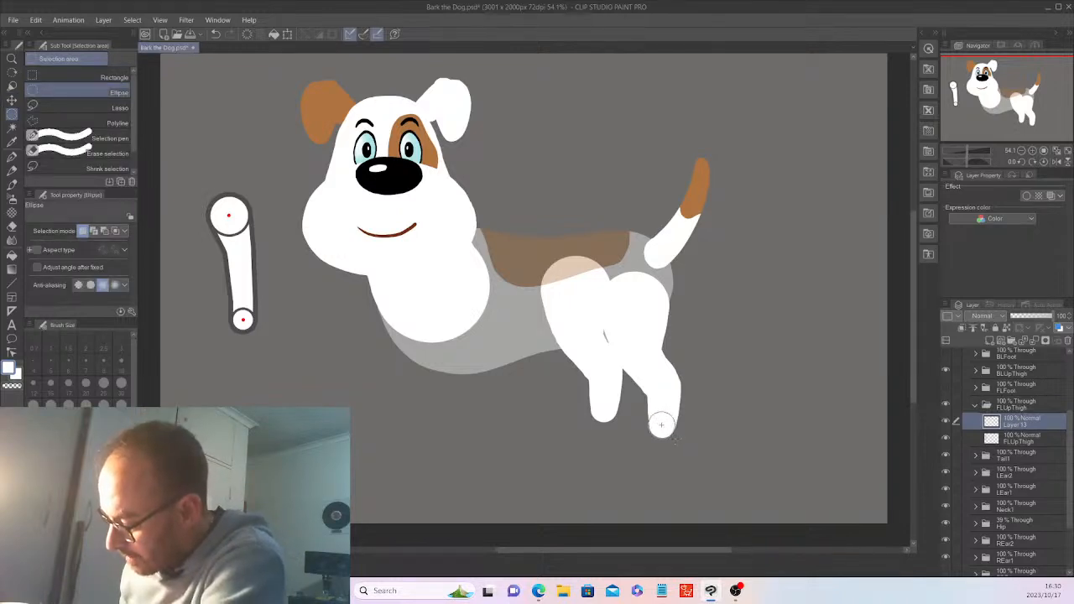
left_click_drag(675, 436, 676, 438)
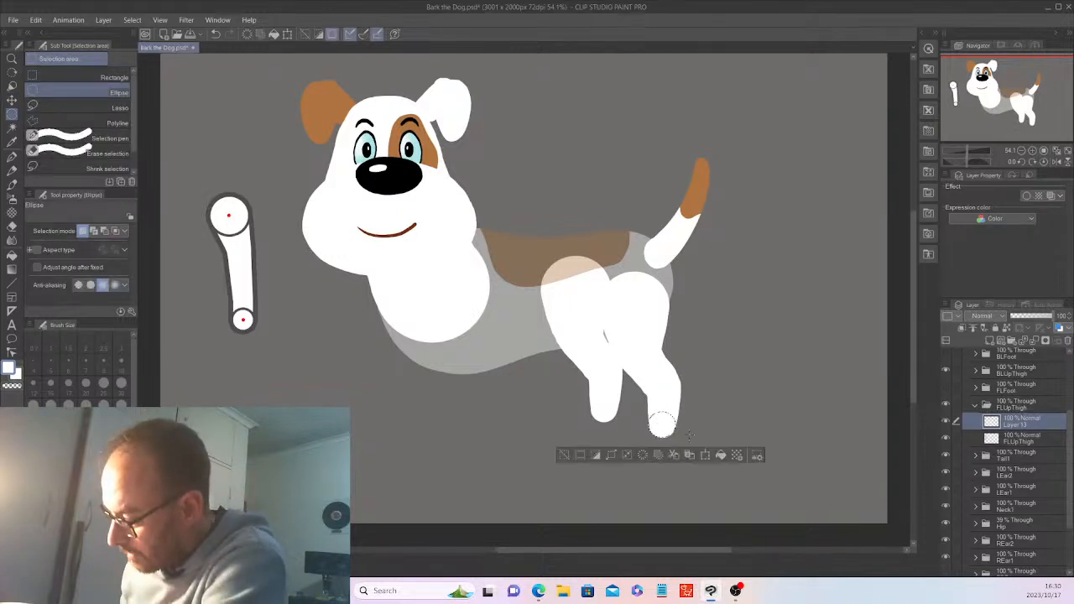
left_click(12, 99)
left_click(568, 454)
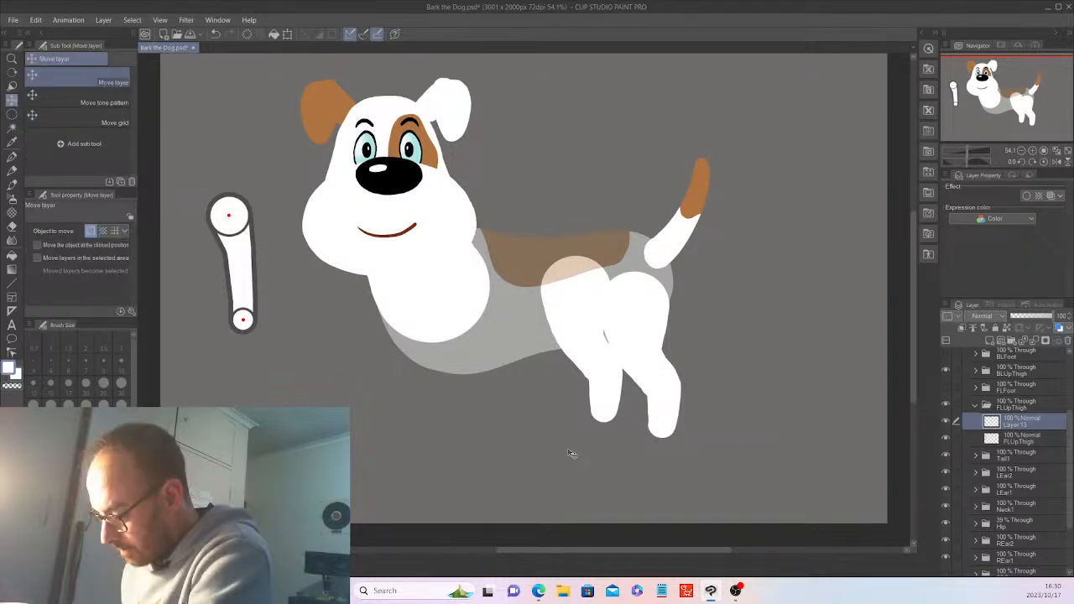
left_click_drag(579, 472, 407, 476)
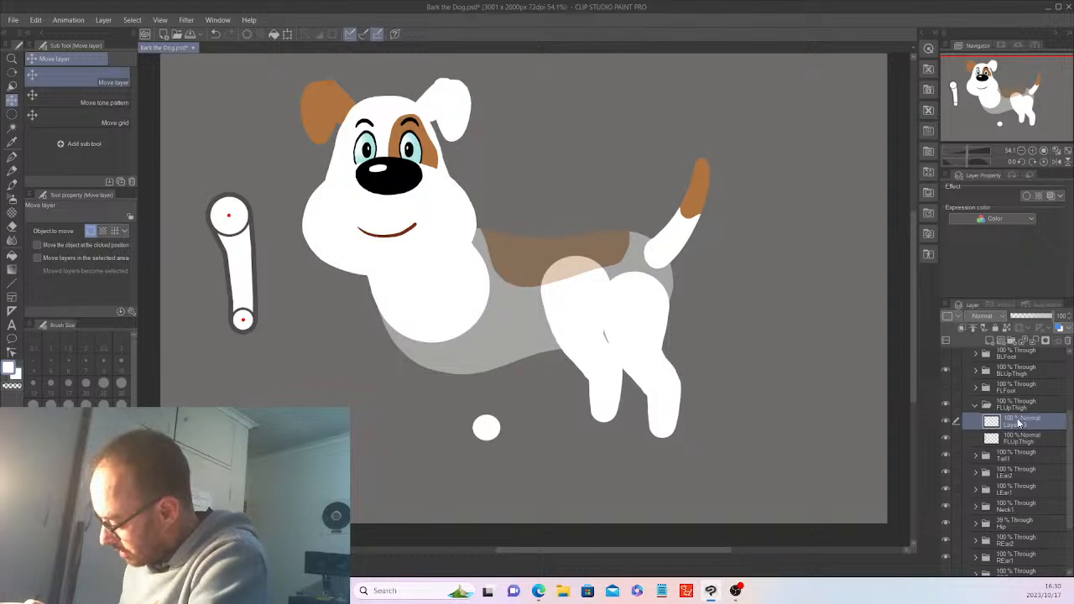
left_click(985, 338)
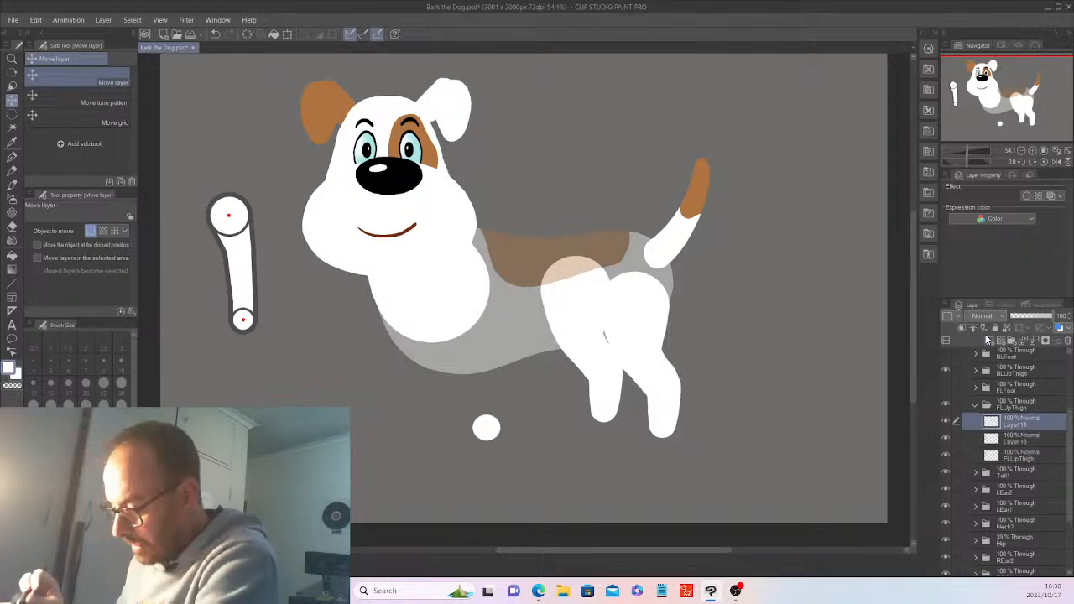
left_click(12, 113)
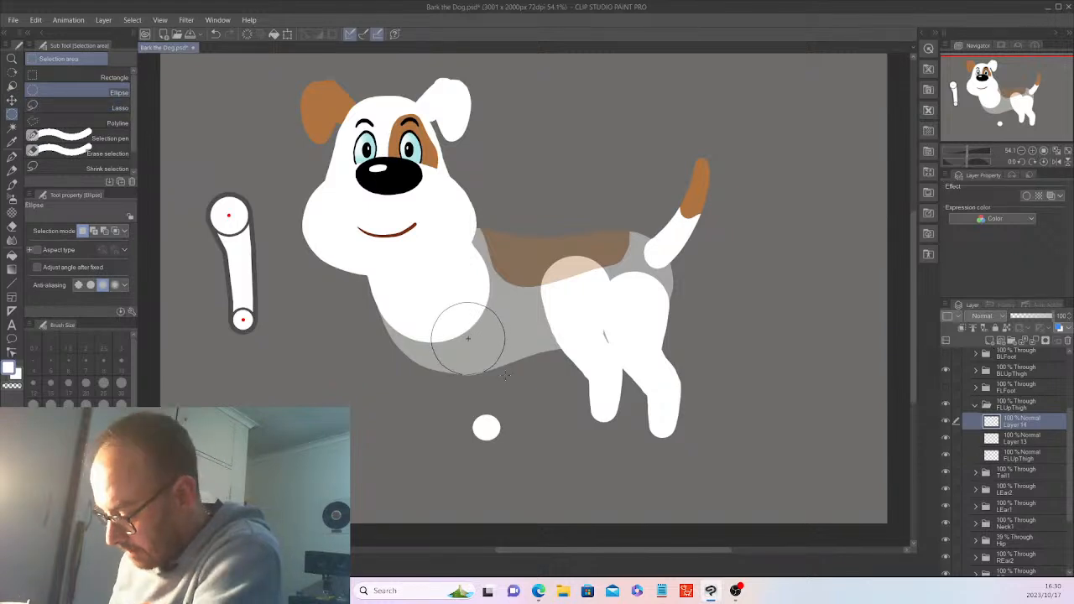
Fill a large white circle on the dog's chest
left_click_drag(503, 375, 503, 375)
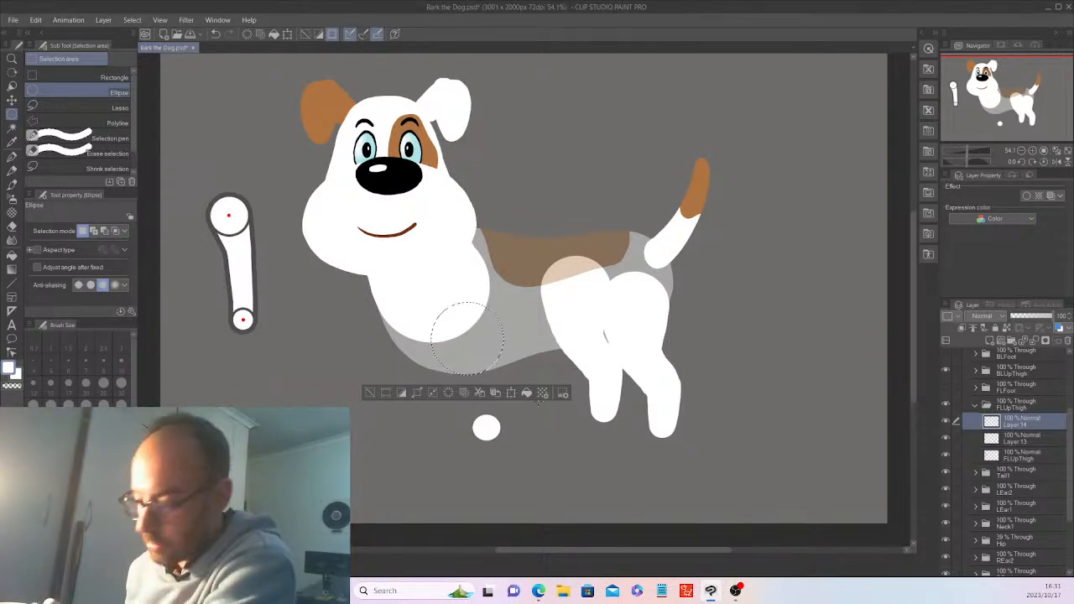
left_click(527, 394)
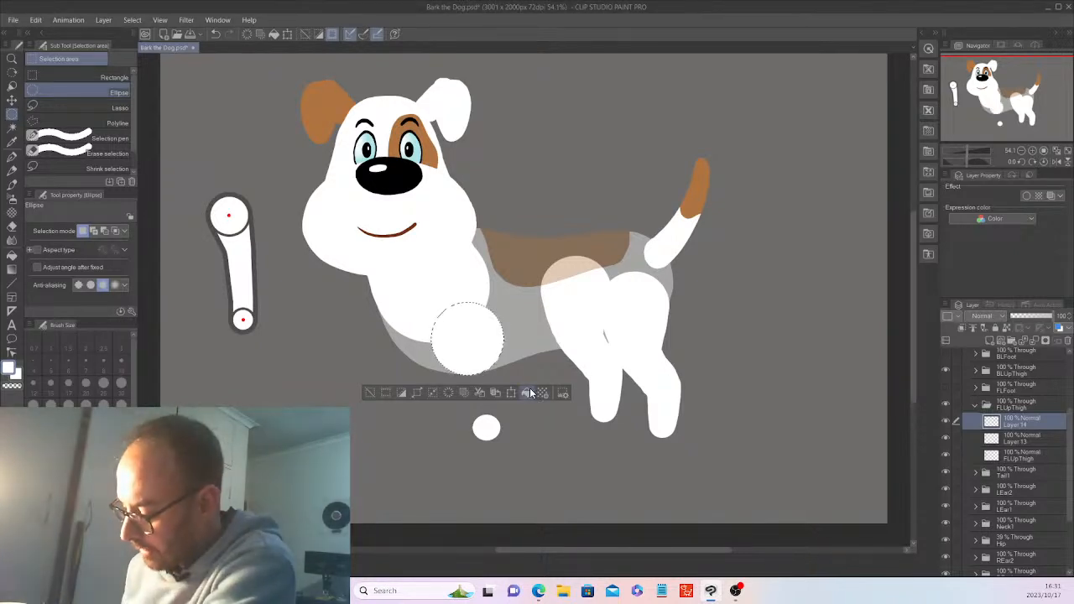
left_click(370, 392)
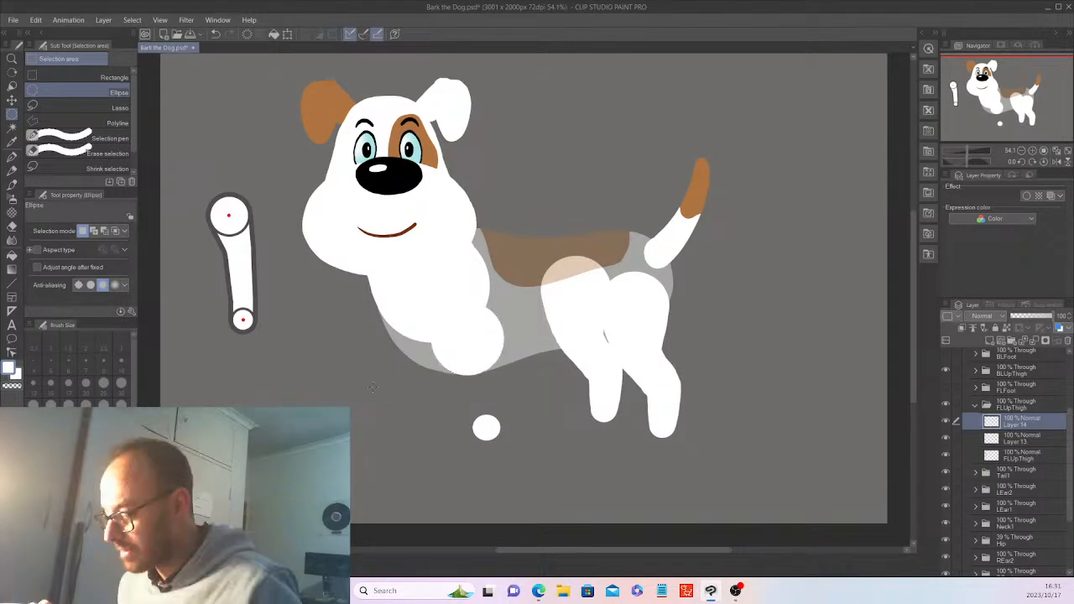
Add Layer 15 and duplicate Layer 13
left_click(1006, 342)
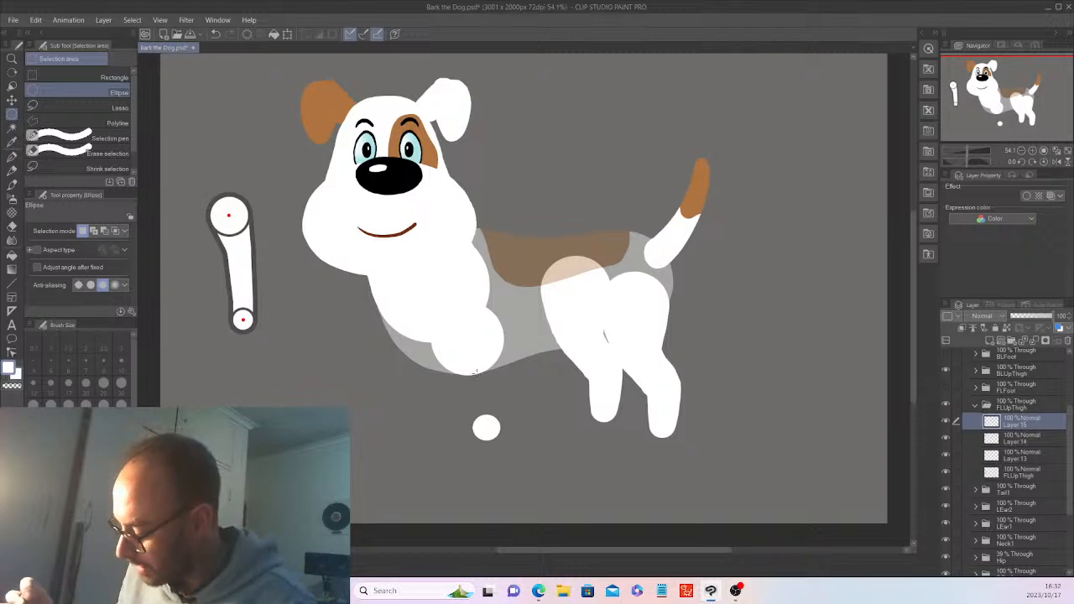
left_click(1007, 438)
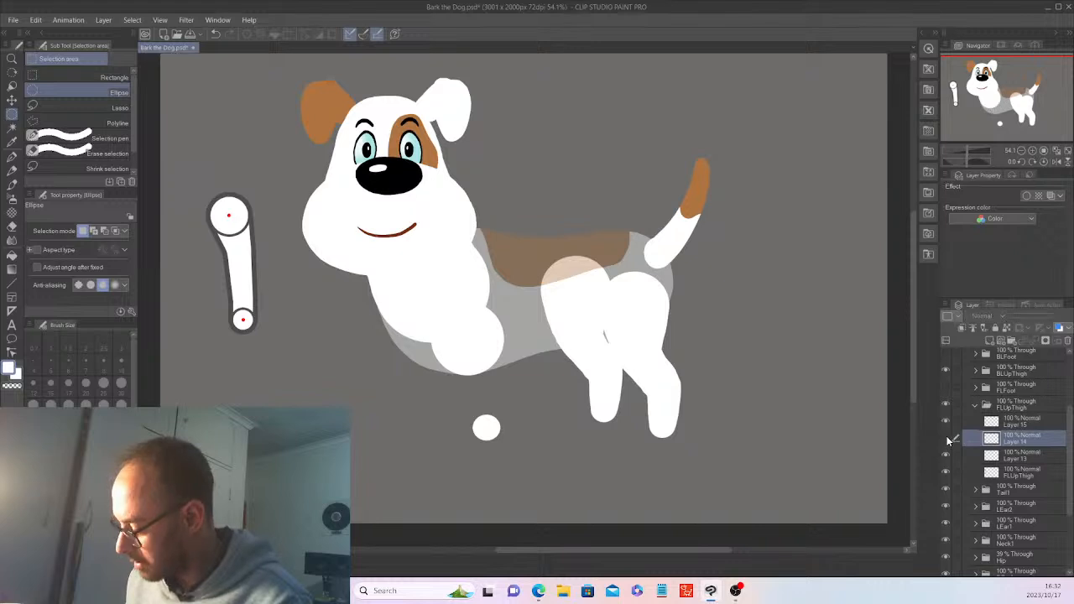
left_click(1021, 457)
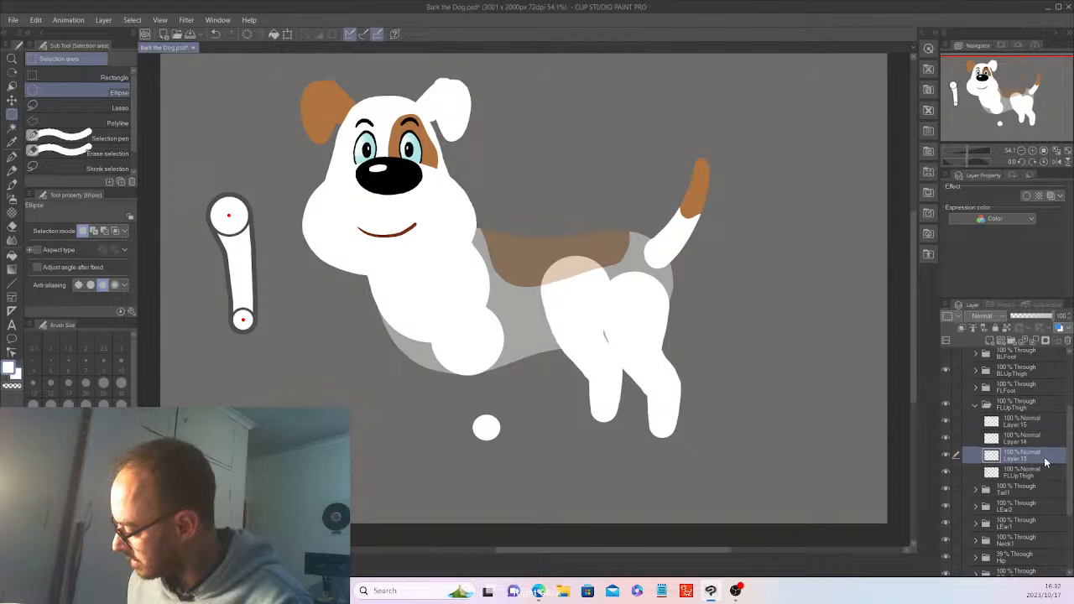
right_click(1045, 461)
left_click(990, 258)
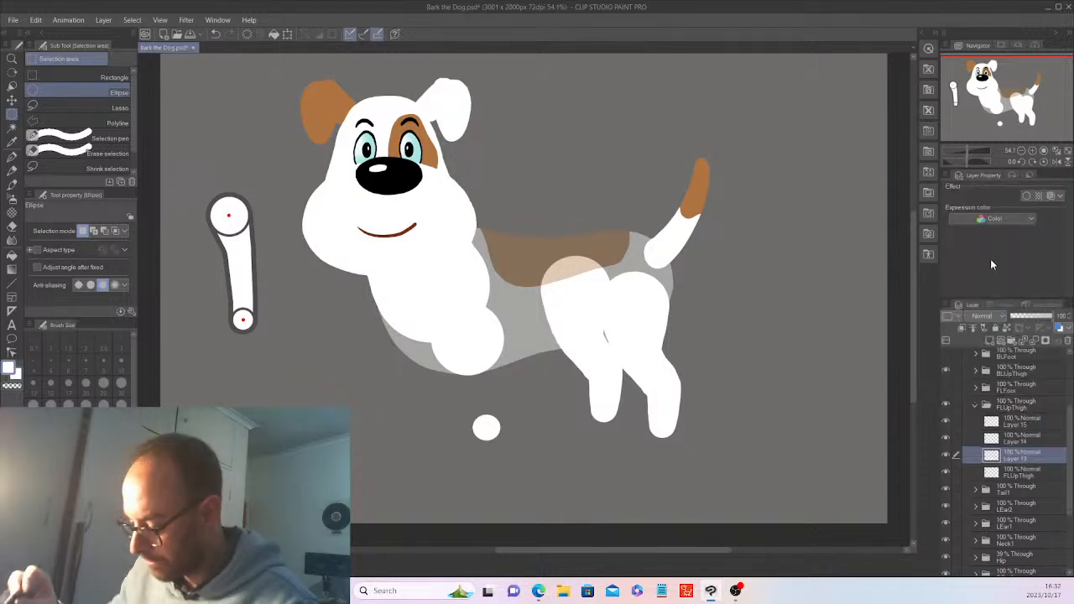
Raise the Layer 13 copy above the original, then nudge both small circles slightly right
left_click(12, 101)
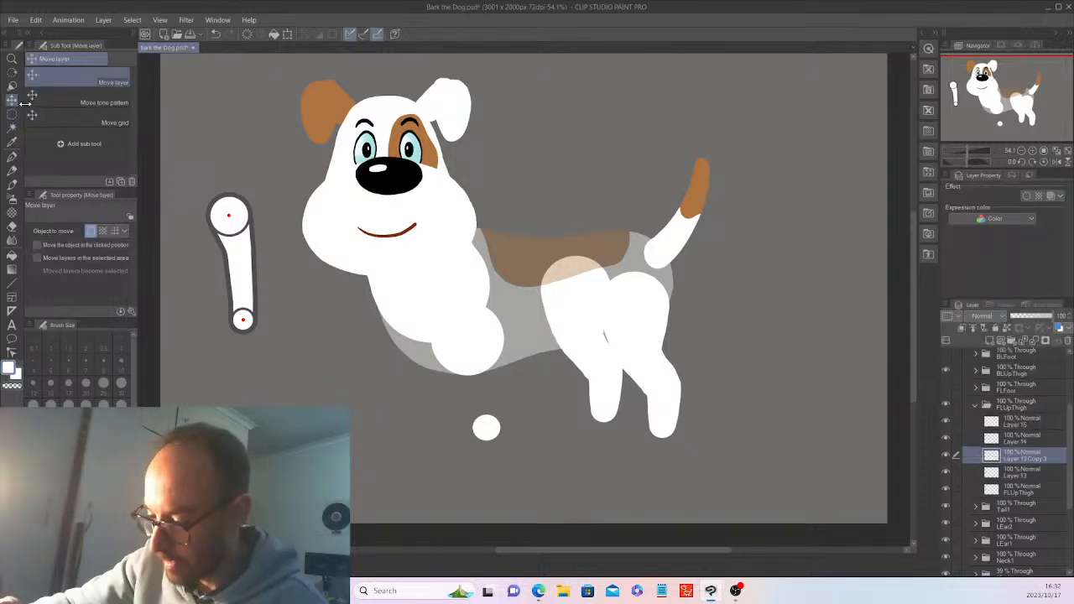
left_click_drag(719, 416, 716, 377)
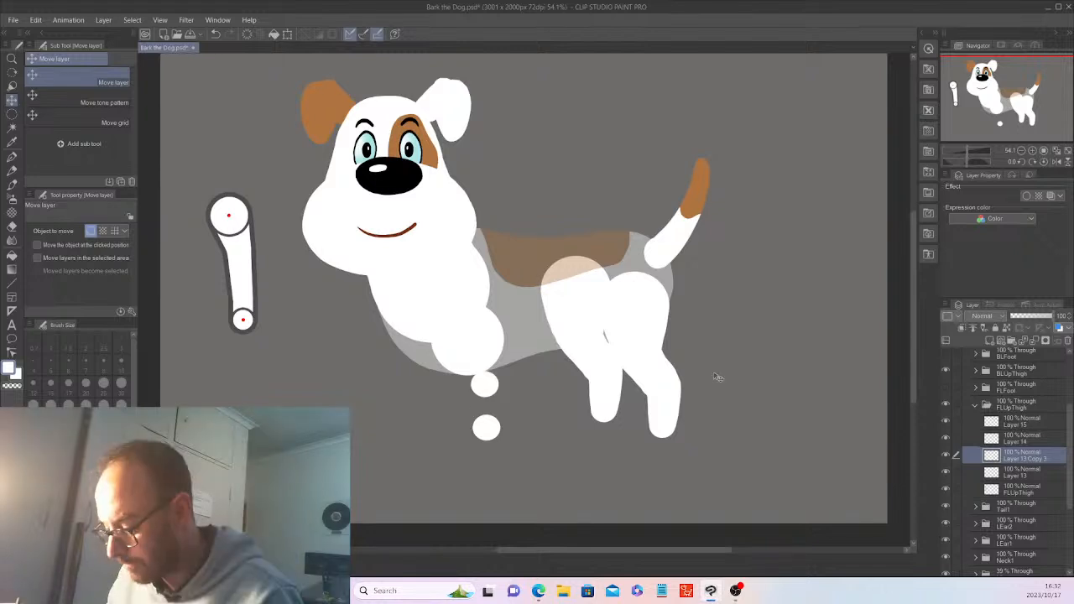
left_click(1035, 474, "ctrl")
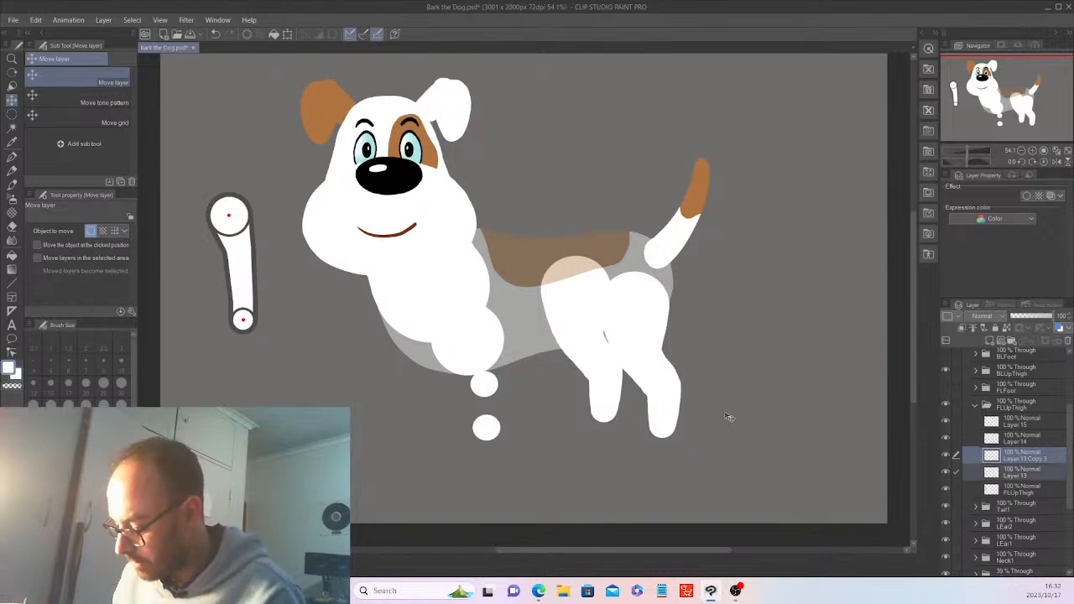
left_click_drag(728, 417, 735, 417)
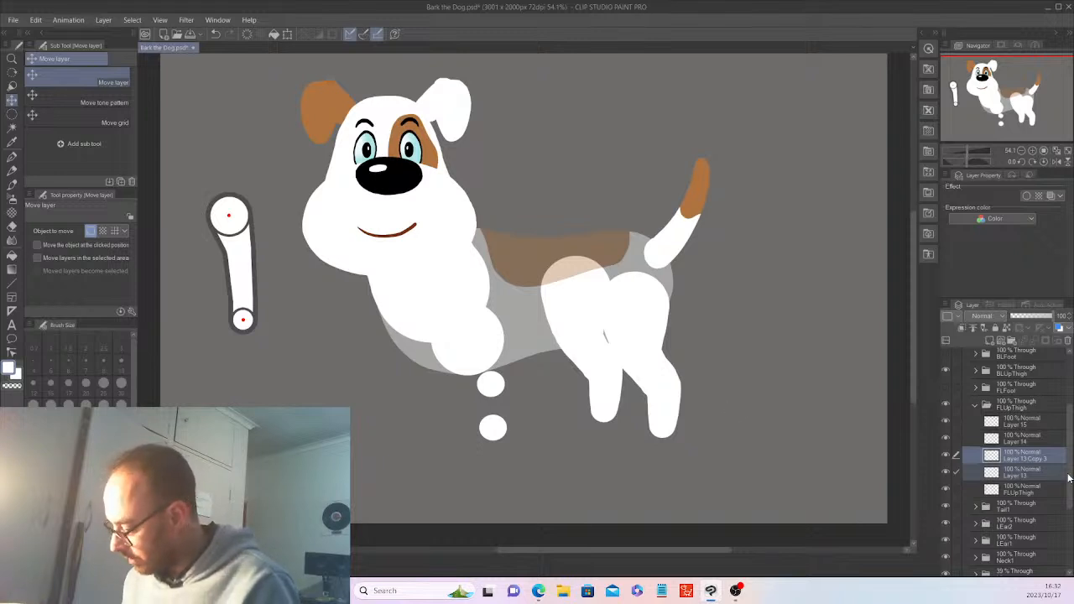
left_click_drag(1070, 484, 1070, 522)
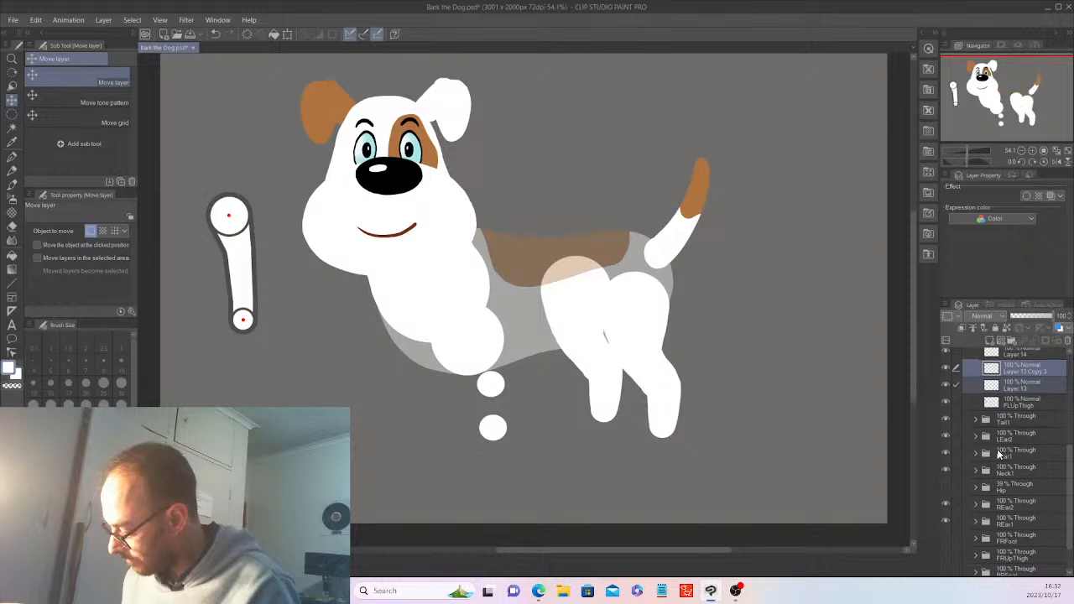
Delete the original FLUpThigh layer, then make Layer 15 active with the G-pen
left_click_drag(1070, 480, 1070, 476)
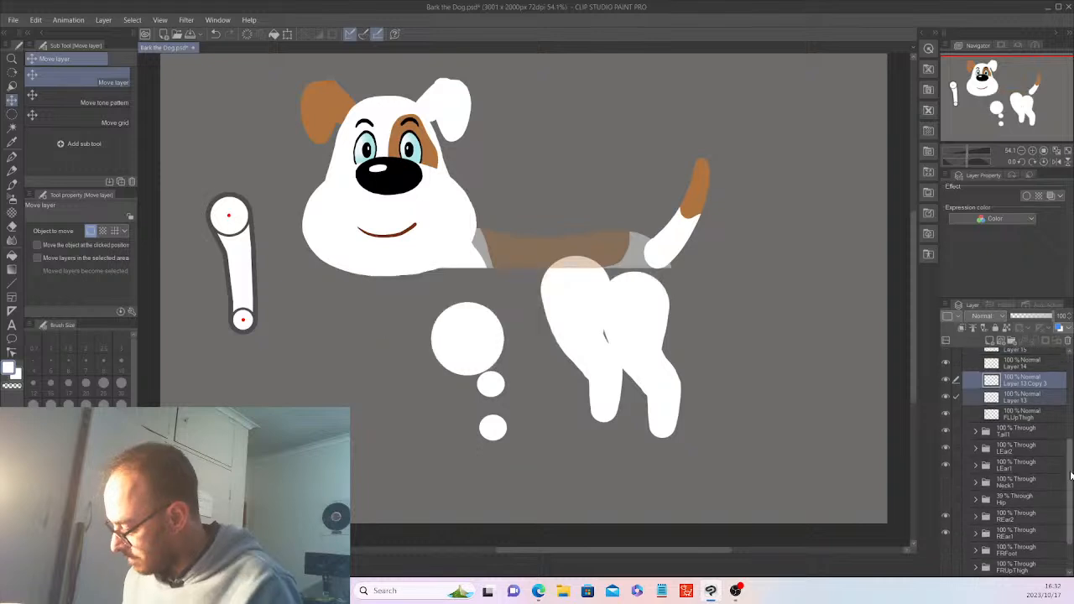
scroll(1027, 451, "up", 2)
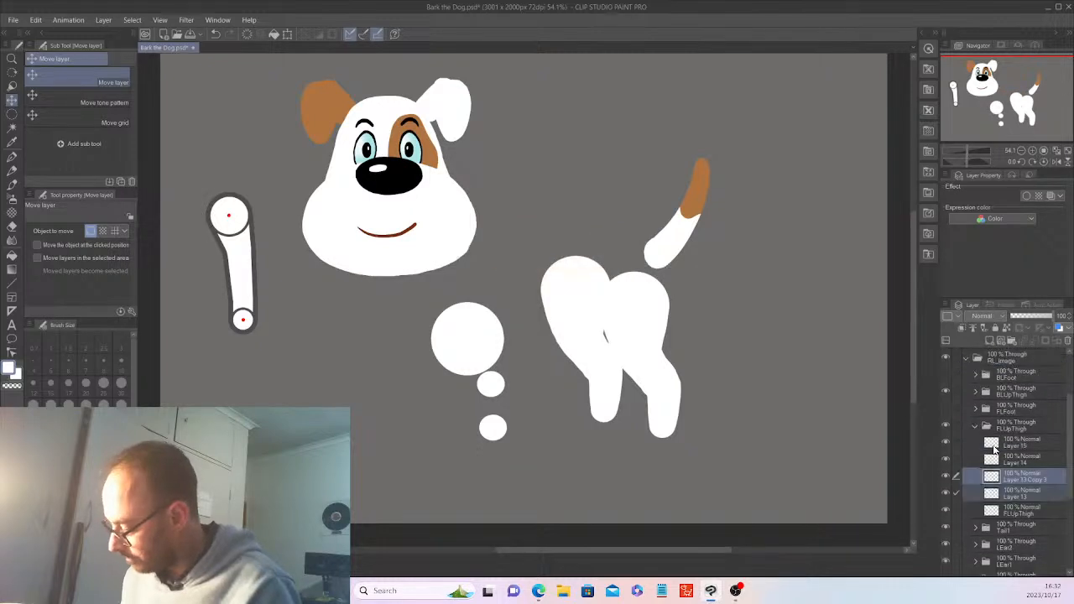
left_click(1022, 442)
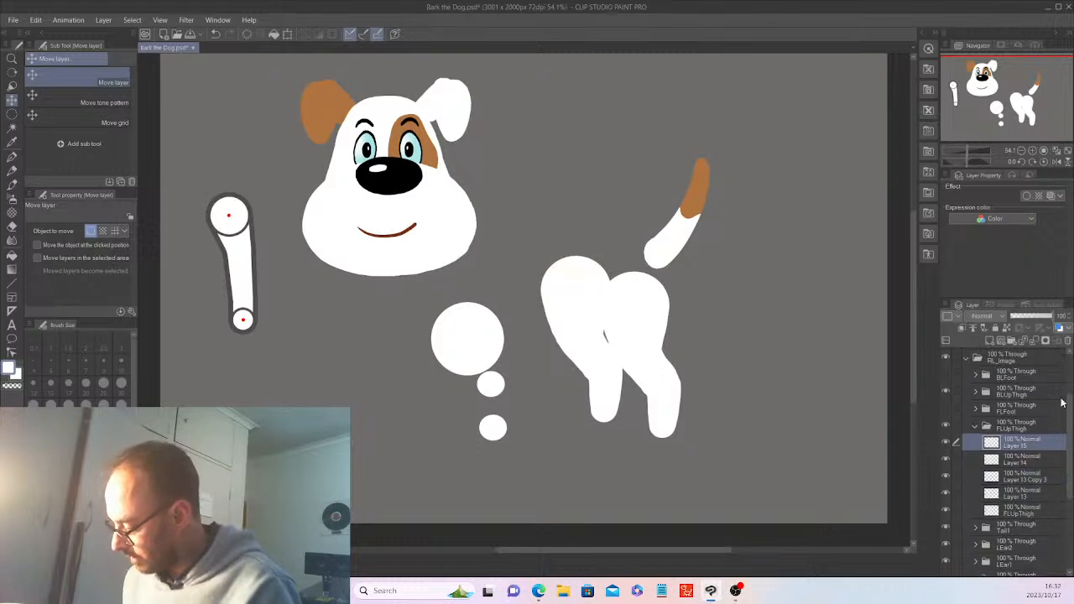
left_click(1058, 340)
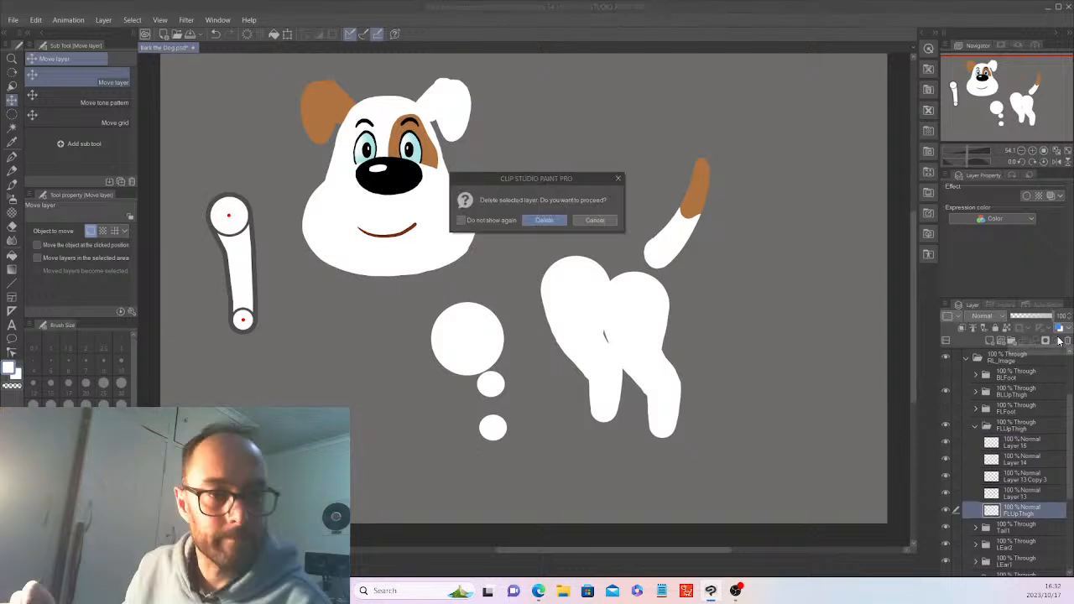
left_click(543, 220)
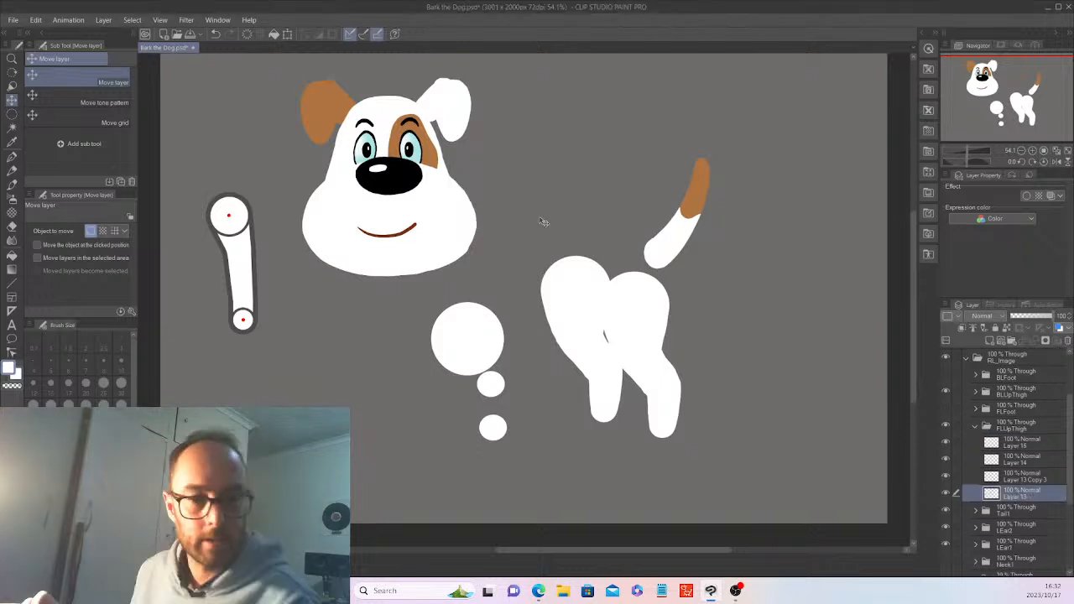
left_click(1028, 442)
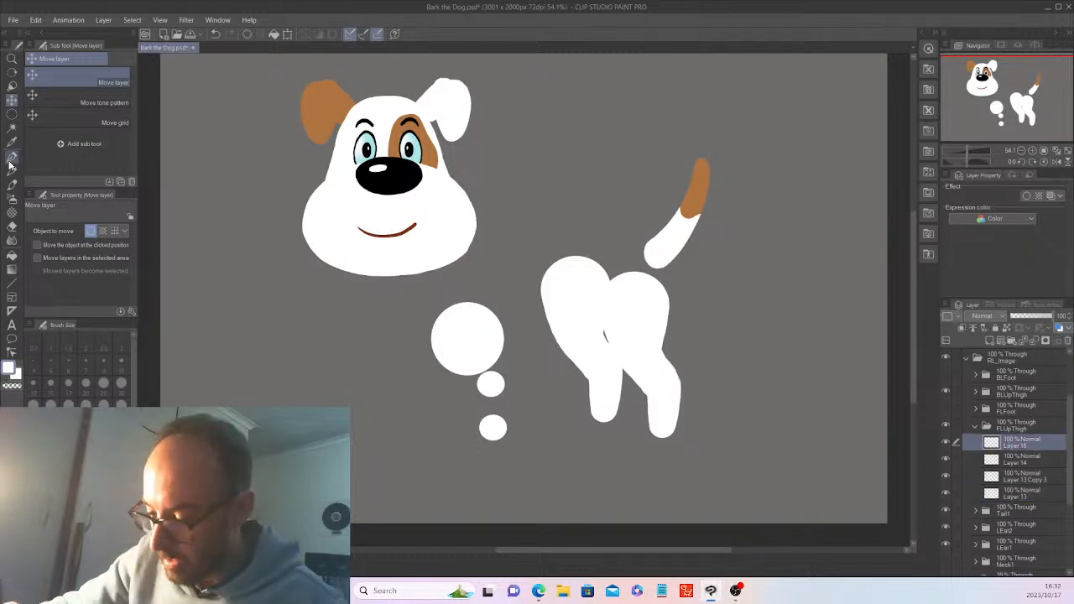
key("p")
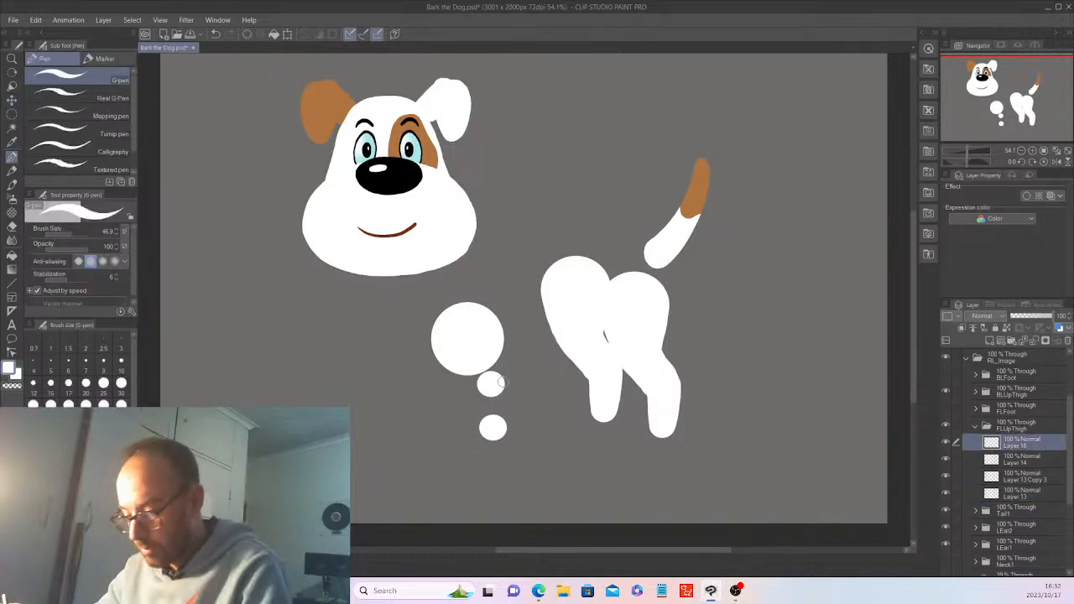
Paint white along both edges of the small paw circles, covering the grey gaps in the leg
scroll(501, 381, "up", 3)
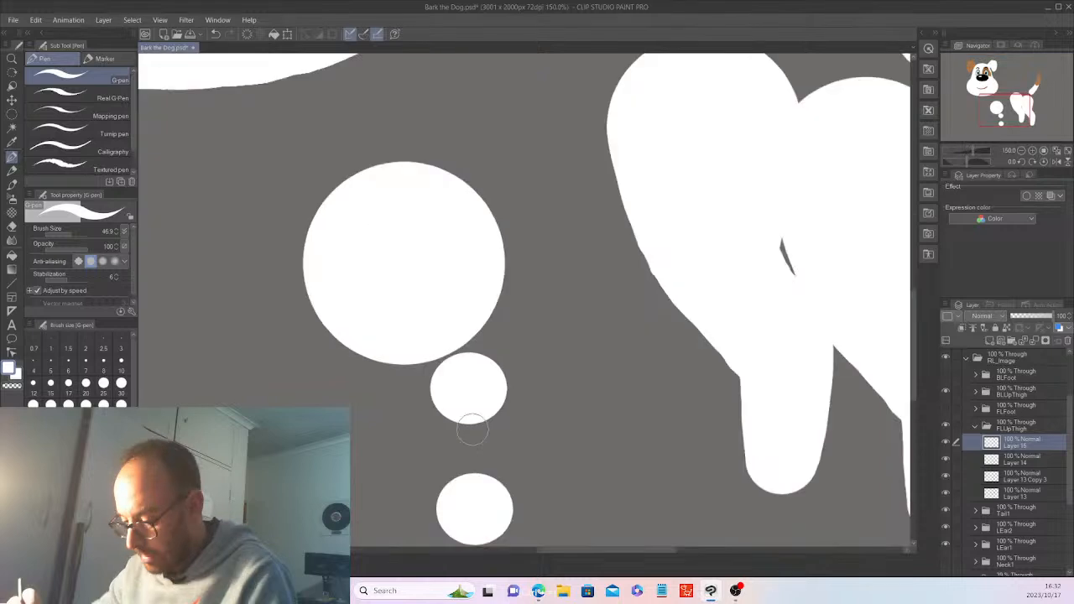
mouse_move(454, 463)
left_mouse_down()
mouse_move(435, 398)
mouse_move(446, 492)
mouse_move(437, 389)
left_mouse_up()
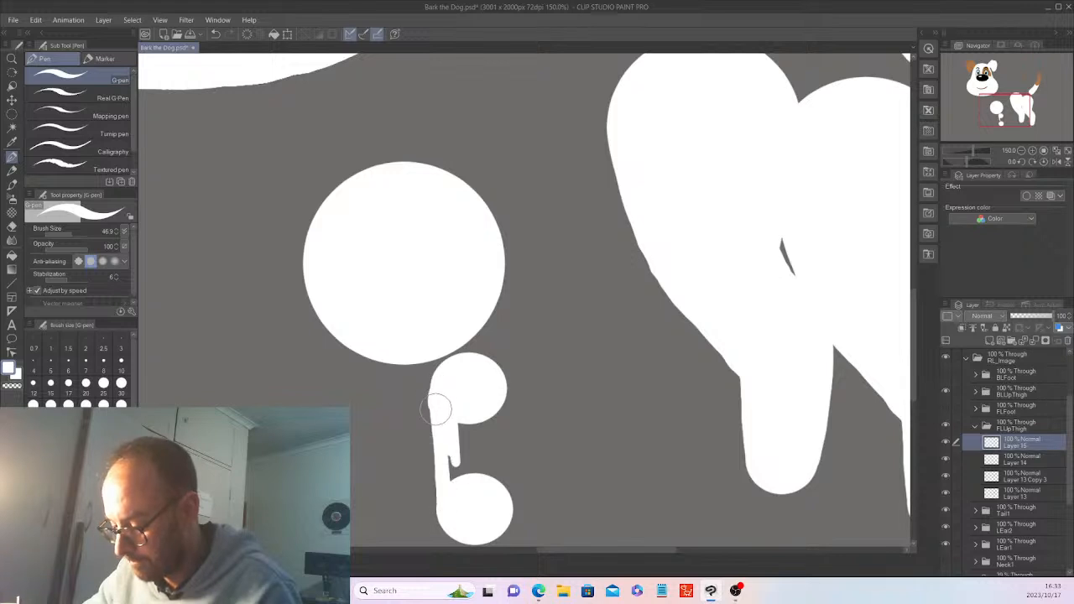
key("ctrl+z")
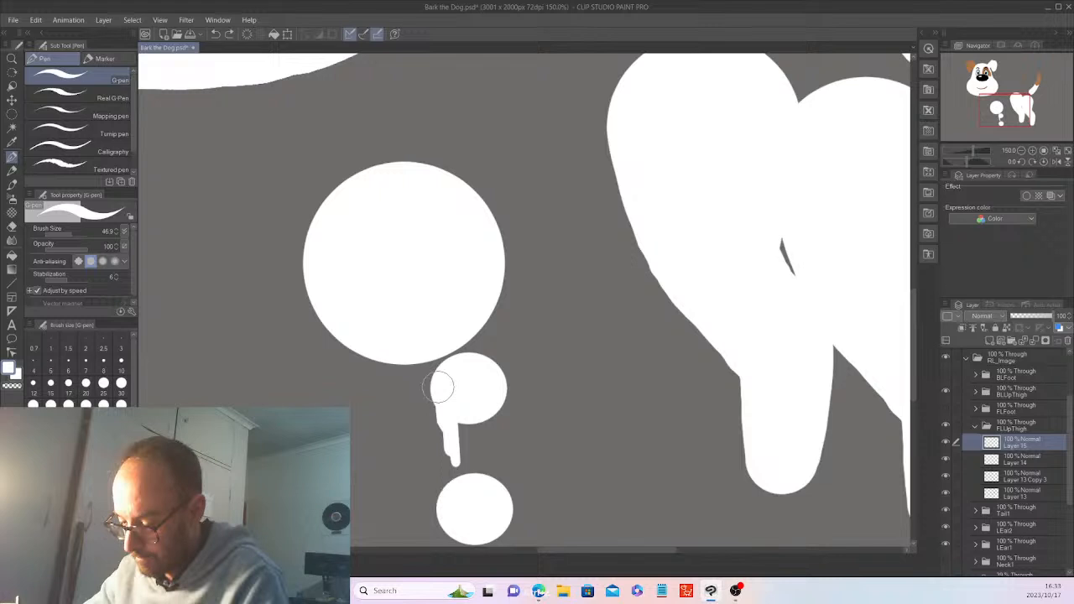
left_click_drag(440, 386, 445, 499)
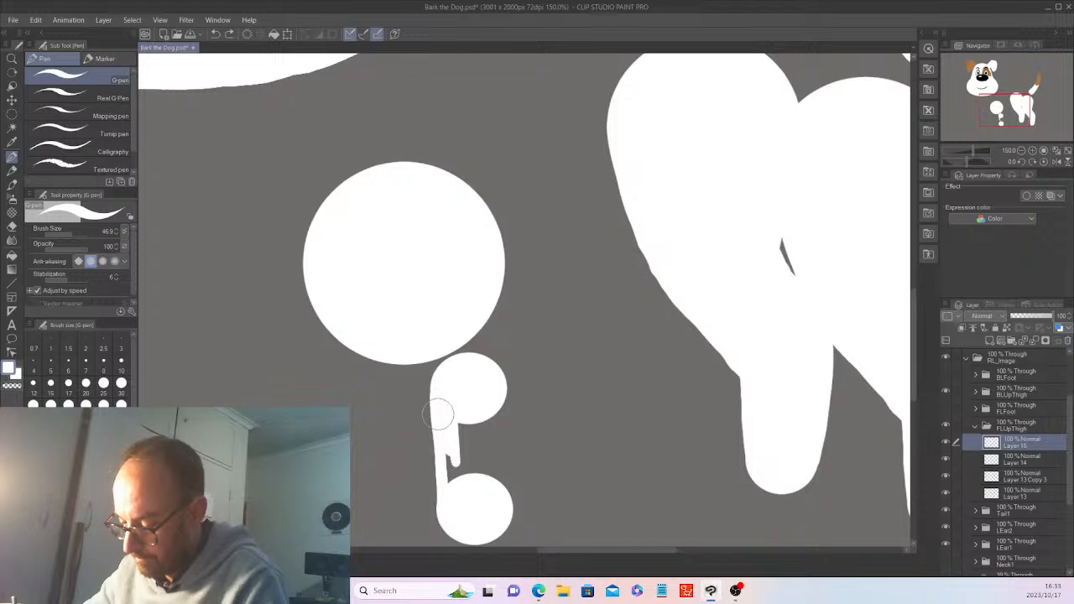
left_click_drag(494, 390, 500, 423)
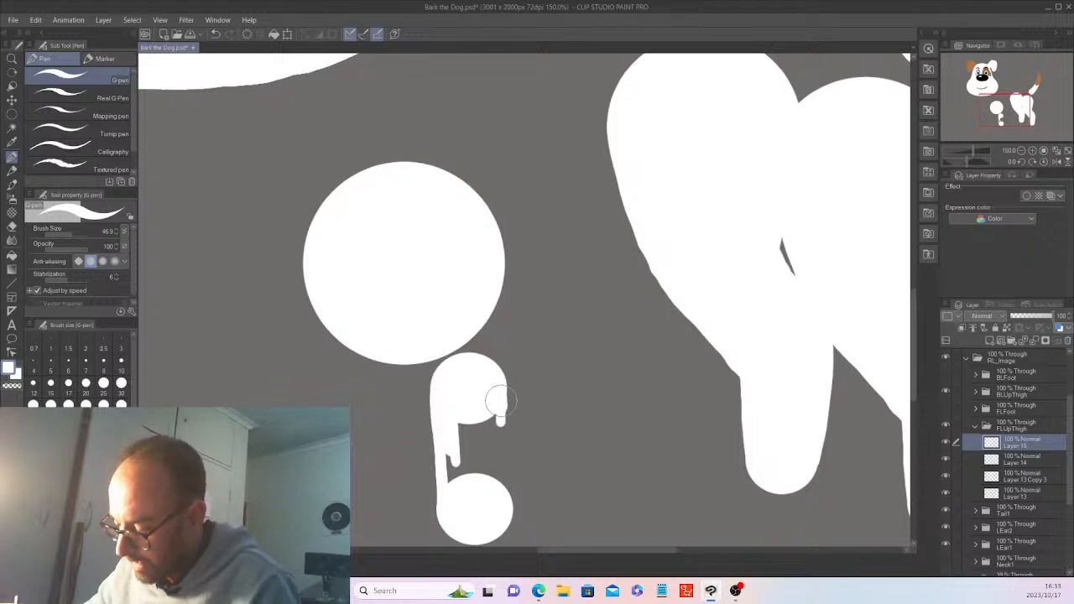
left_click_drag(496, 401, 499, 494)
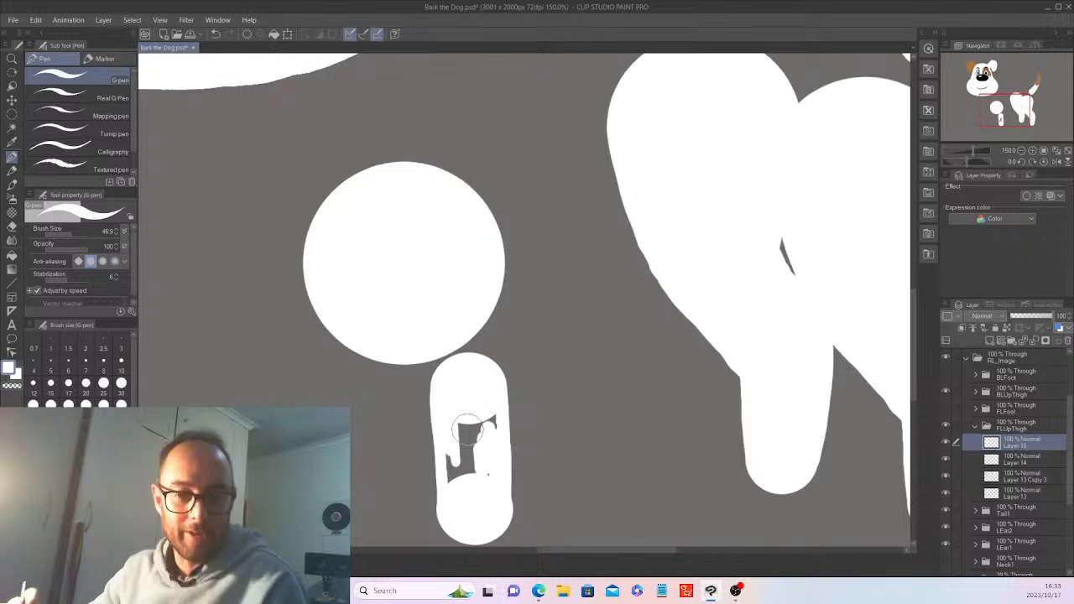
mouse_move(465, 430)
left_mouse_down()
mouse_move(478, 428)
mouse_move(452, 466)
mouse_move(447, 459)
left_mouse_up()
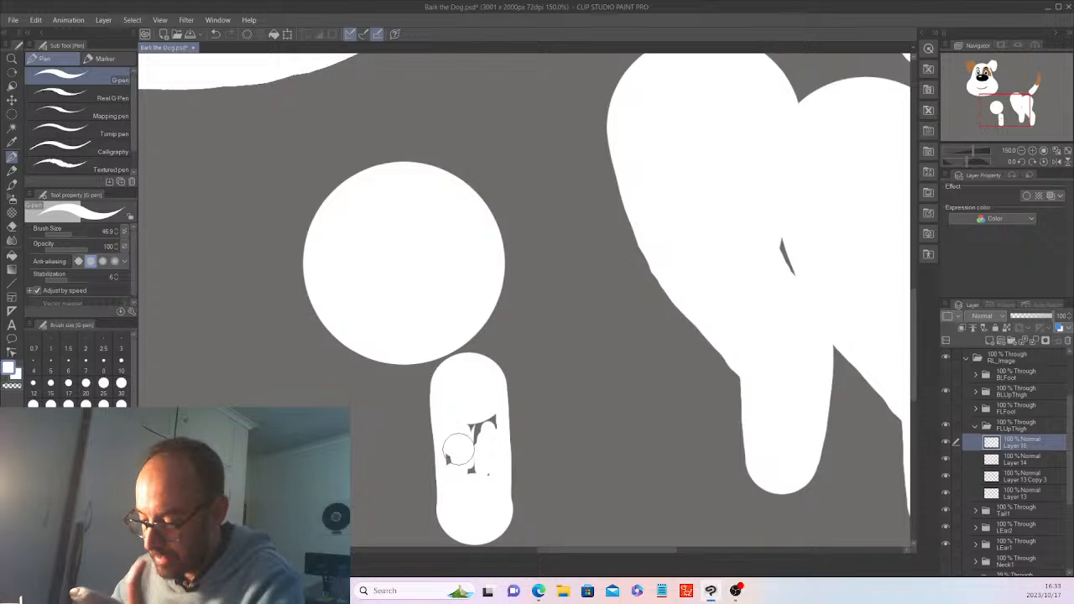
left_click_drag(459, 451, 475, 418)
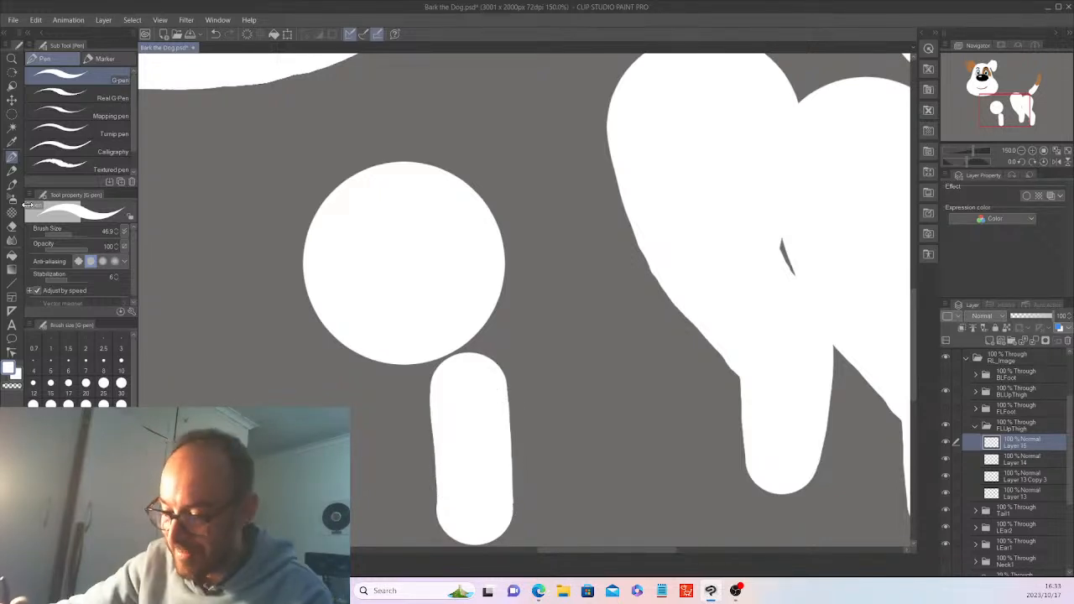
key("e")
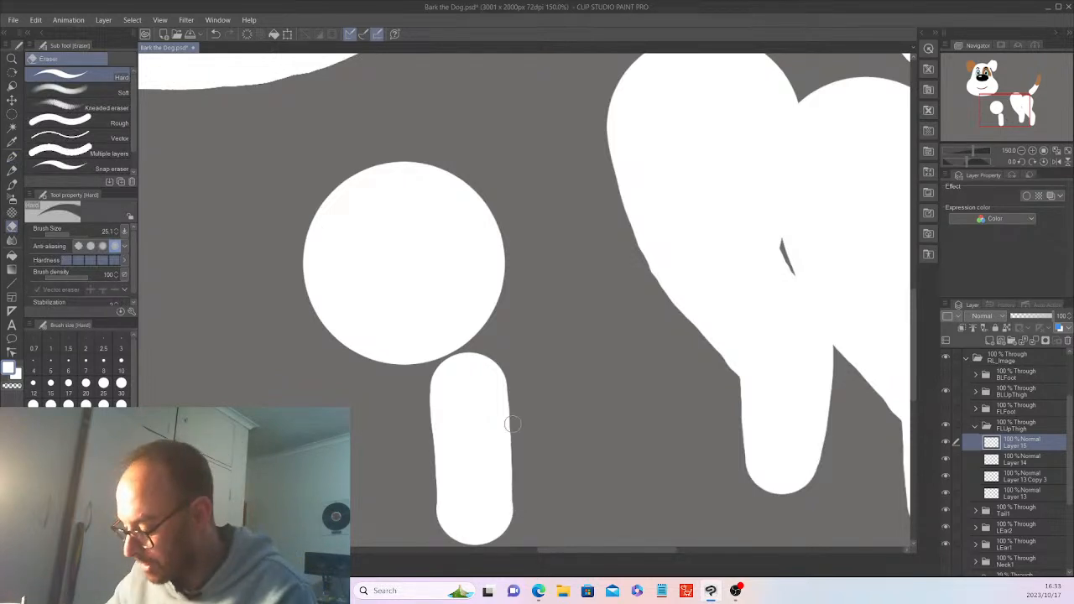
key("p")
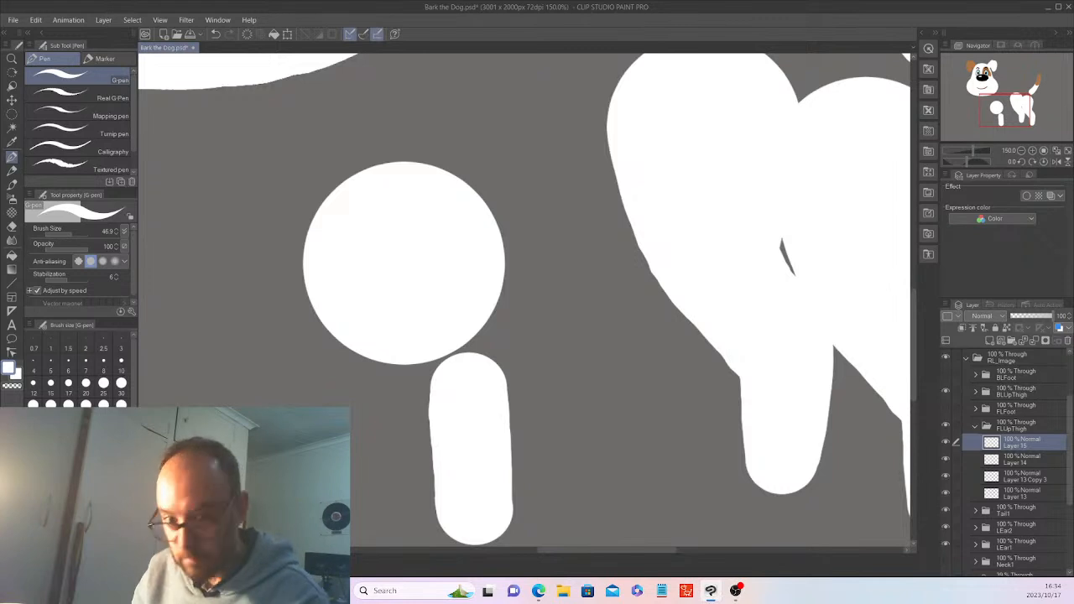
With the canvas rotated, paint the join between the chest circle and the leg
key("asciicircum")
key("asciicircum")
key("asciicircum")
key("asciicircum")
key("asciicircum")
key("asciicircum")
key("asciicircum")
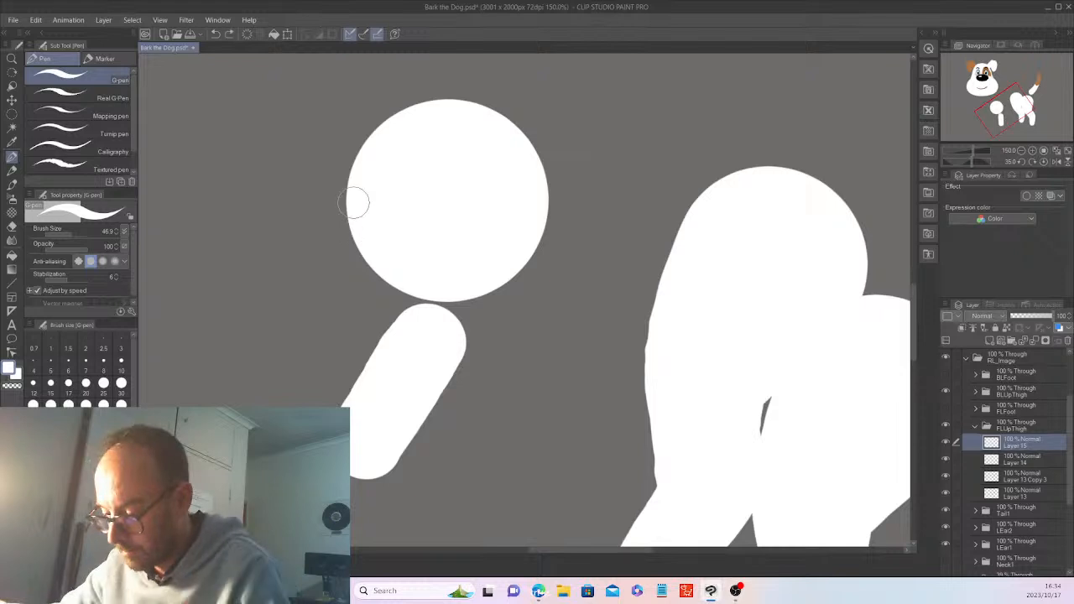
mouse_move(355, 206)
left_mouse_down()
mouse_move(395, 332)
mouse_move(381, 266)
left_mouse_up()
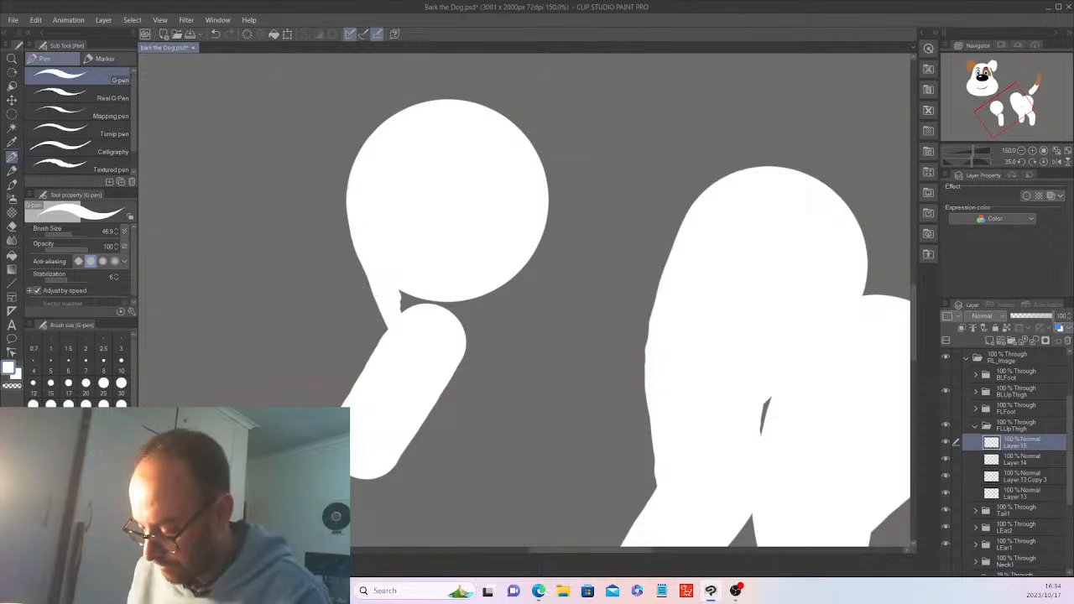
key("minus")
key("minus")
key("minus")
key("minus")
key("minus")
key("minus")
key("minus")
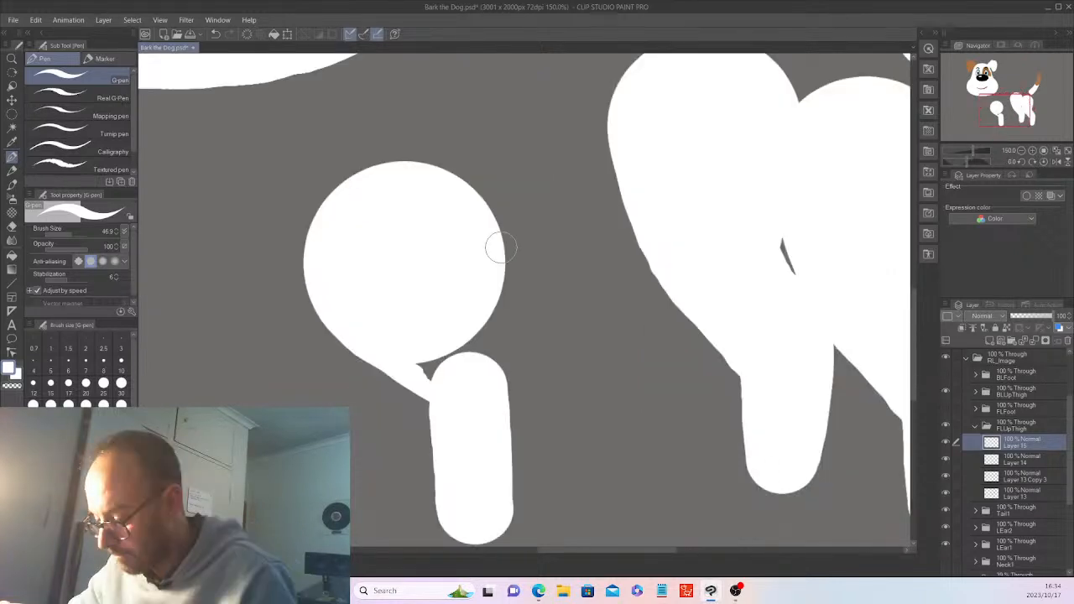
mouse_move(500, 248)
left_mouse_down()
mouse_move(504, 335)
mouse_move(490, 362)
mouse_move(494, 291)
mouse_move(497, 339)
mouse_move(498, 312)
mouse_move(482, 360)
mouse_move(444, 345)
mouse_move(422, 360)
left_mouse_up()
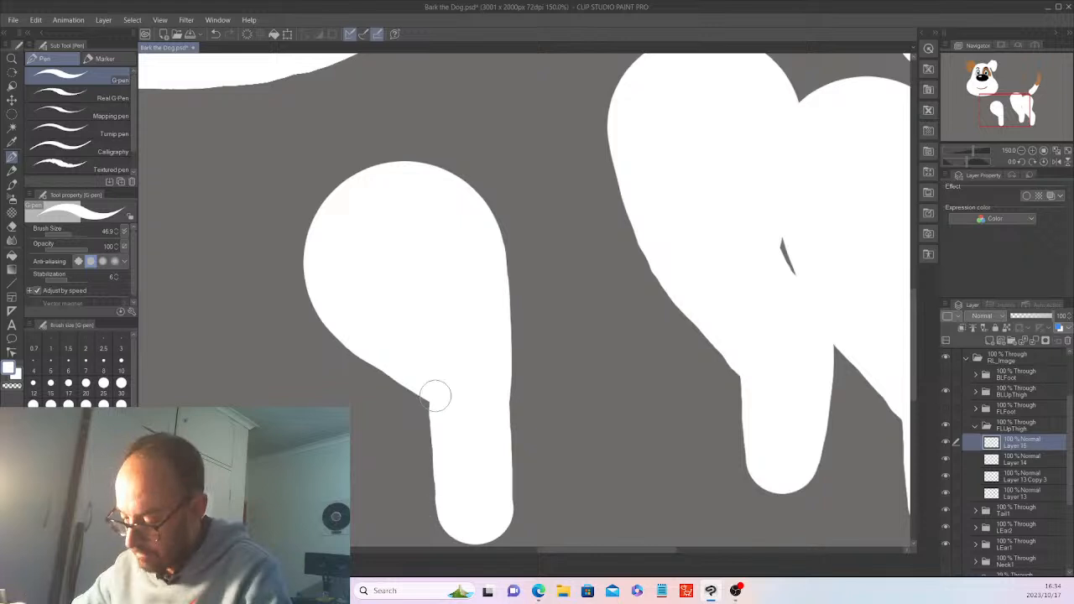
scroll(435, 395, "down", 3)
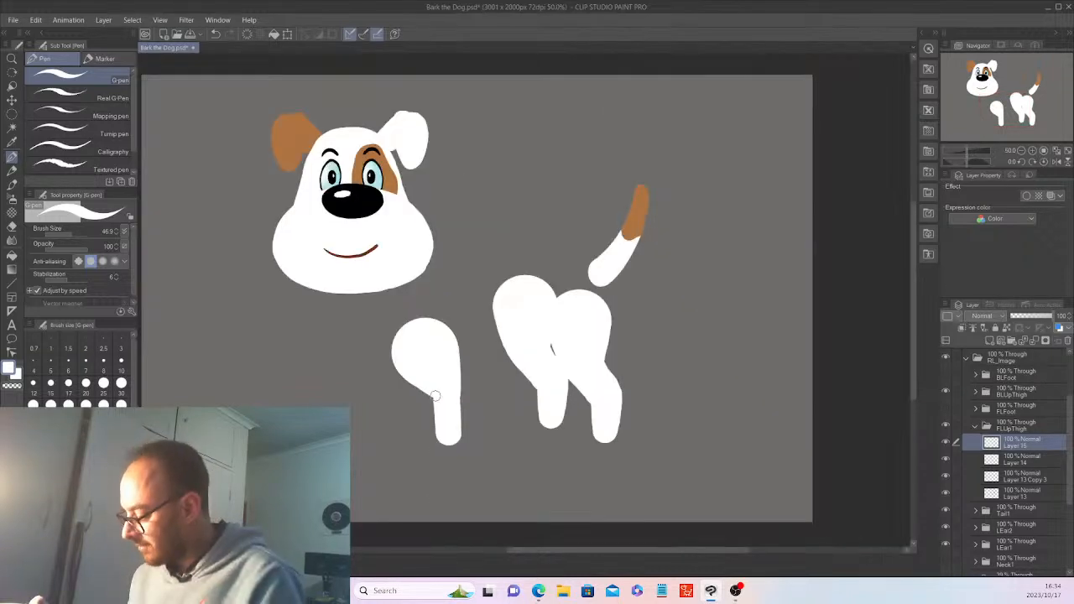
Delete the copied leg layers, from Layer 12 Copy 2 down, in the BRUpThigh folder
left_click(979, 426)
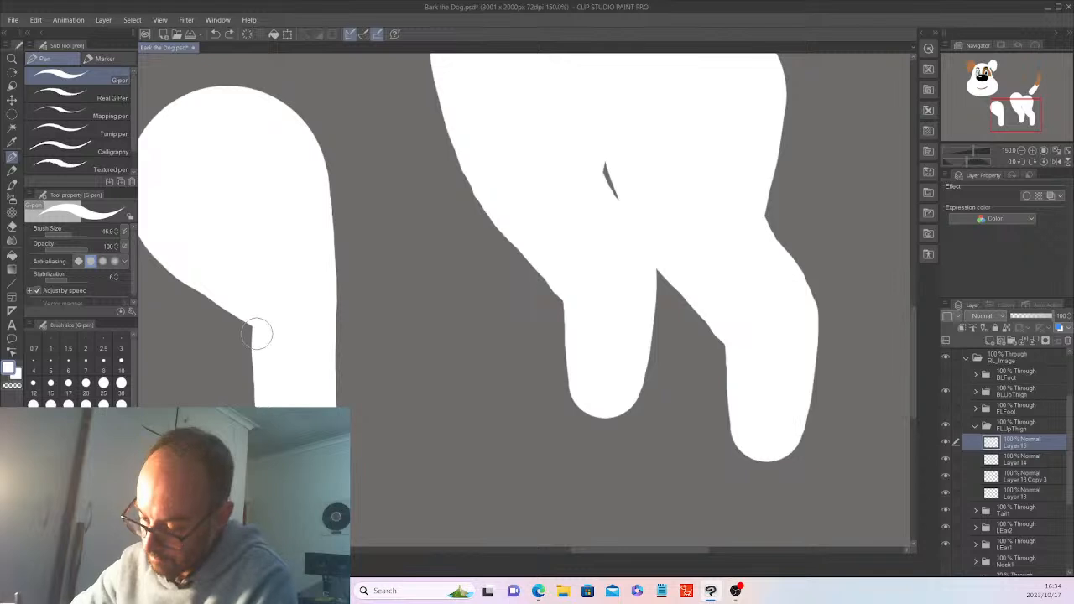
scroll(250, 296, "down", 4)
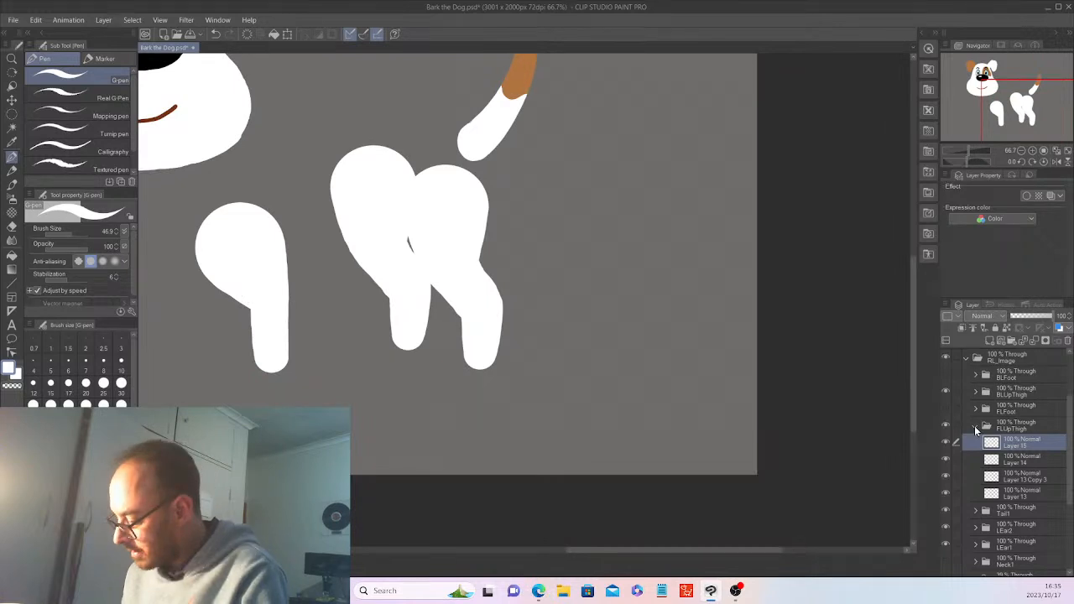
left_click(974, 425)
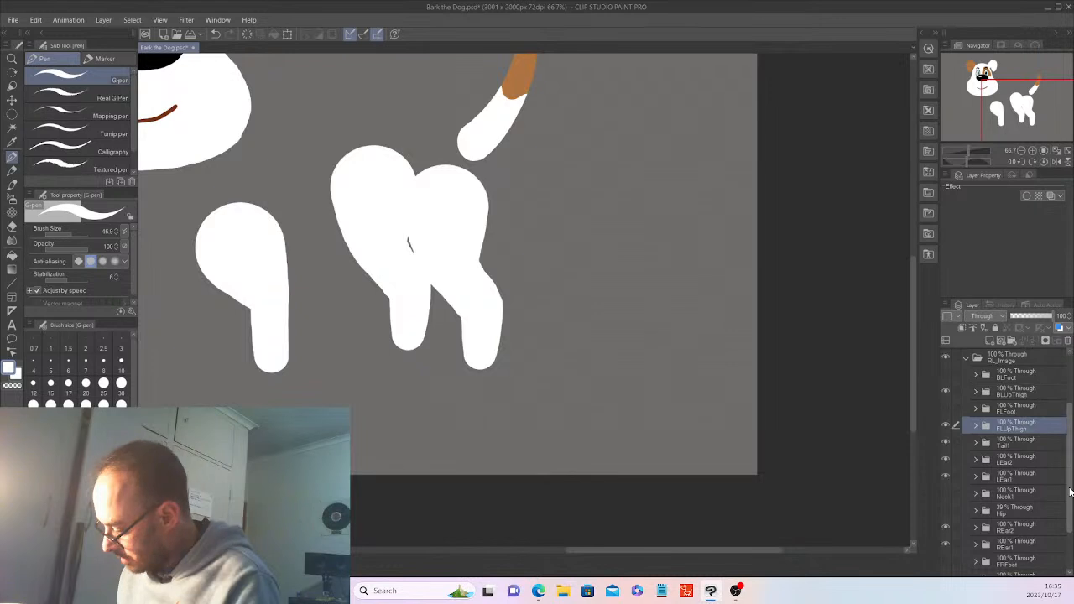
scroll(1040, 495, "down", 4)
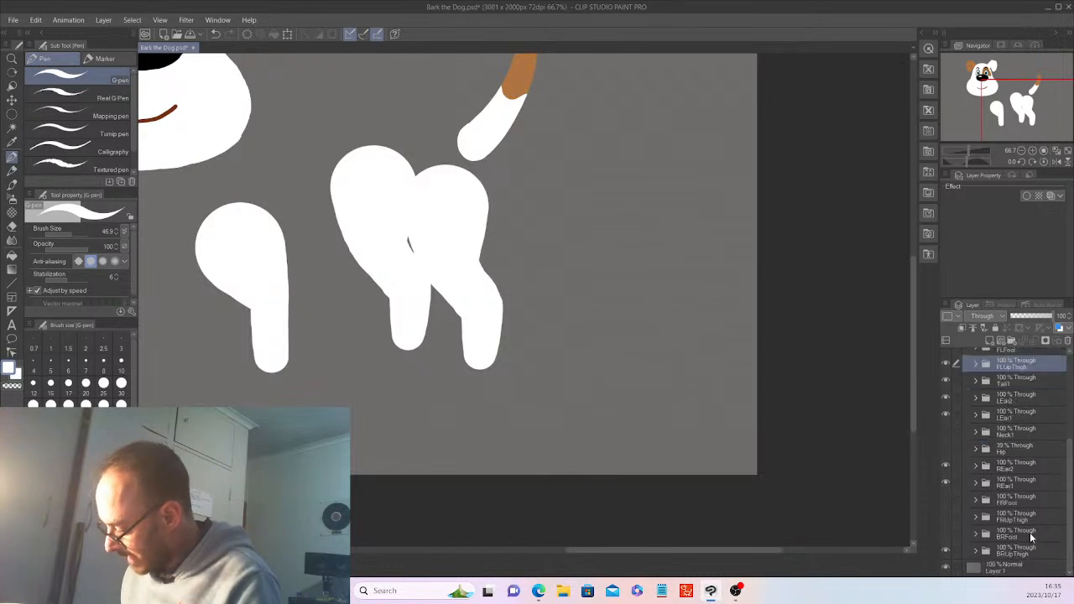
left_click(974, 551)
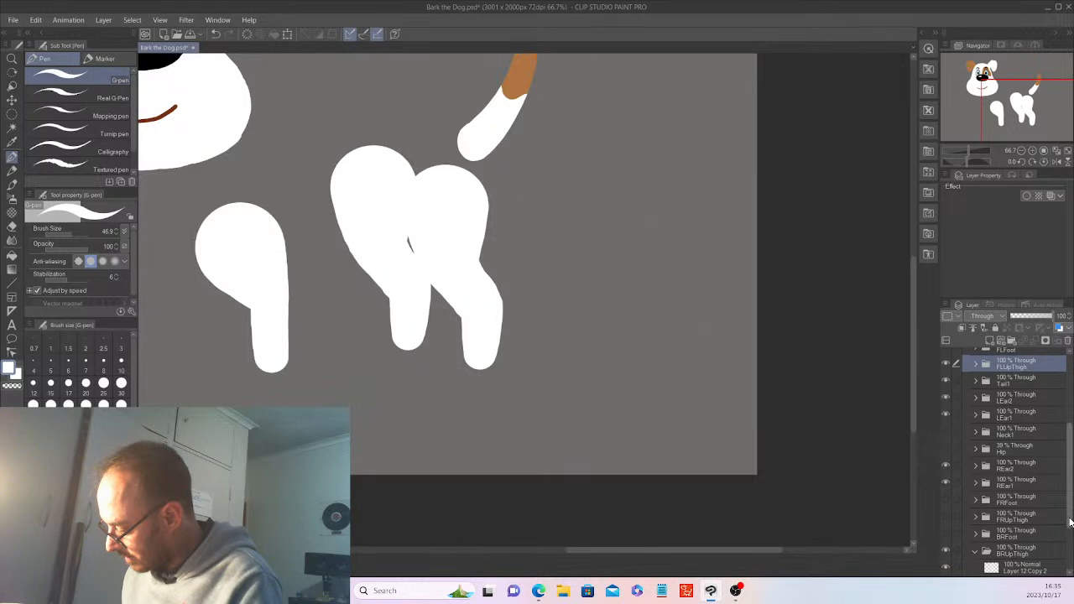
left_click_drag(1069, 522, 1070, 563)
left_click(1024, 484)
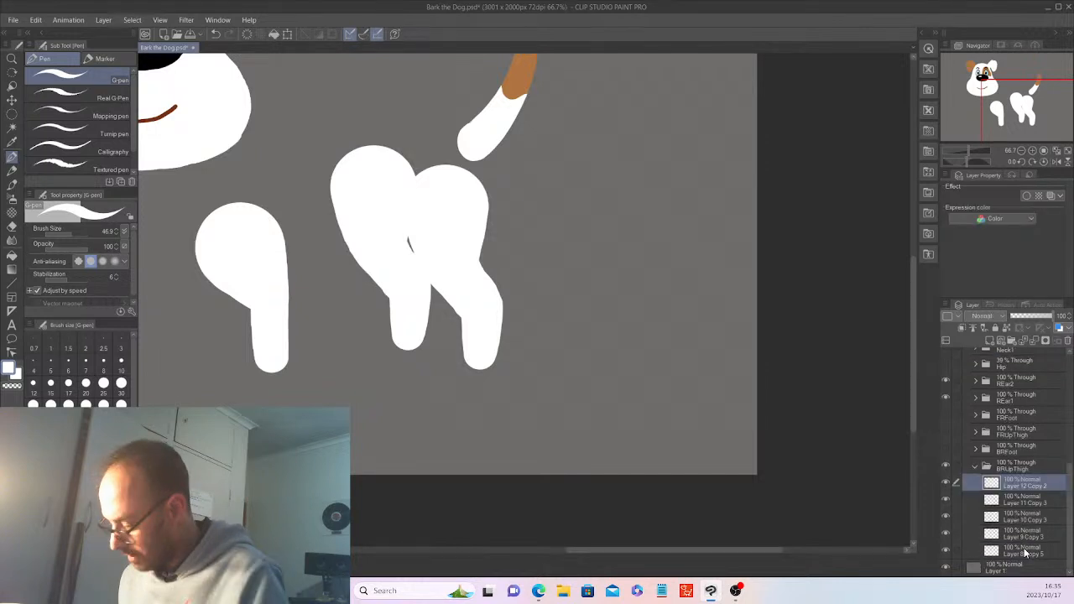
left_click(1024, 548, "shift")
left_click(1068, 342)
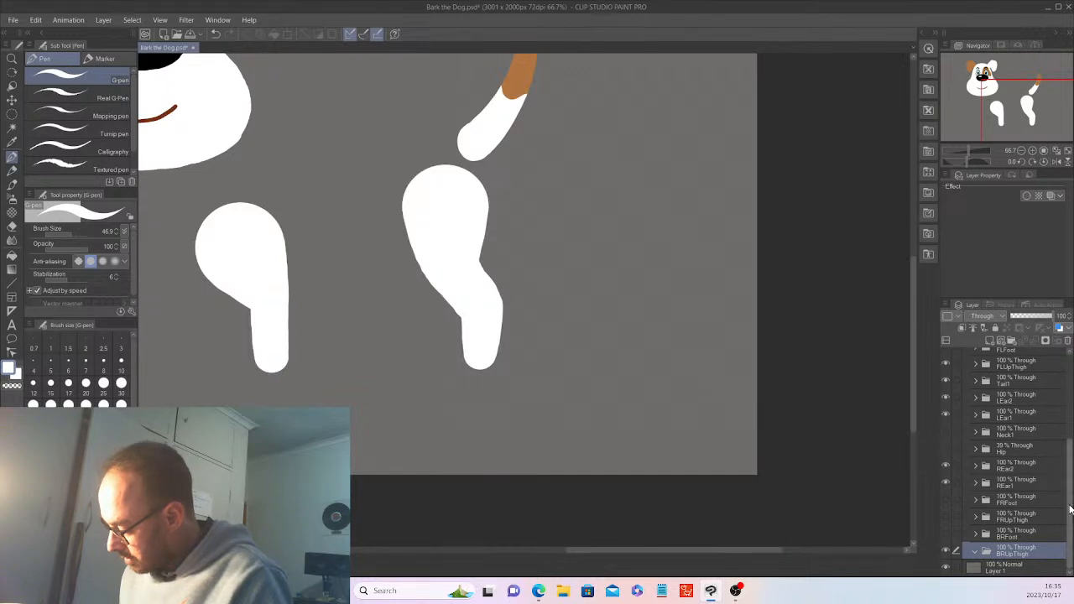
Show Layer 15 in FLUpThigh and hide Layer 12 in BLUpThigh
scroll(1021, 394, "up", 2)
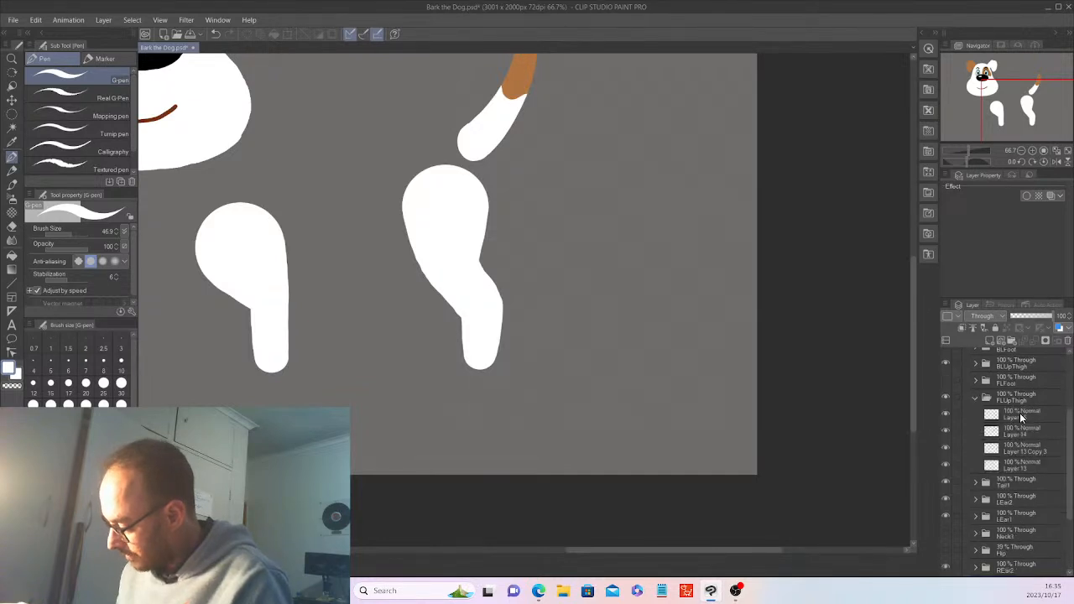
left_click(974, 397)
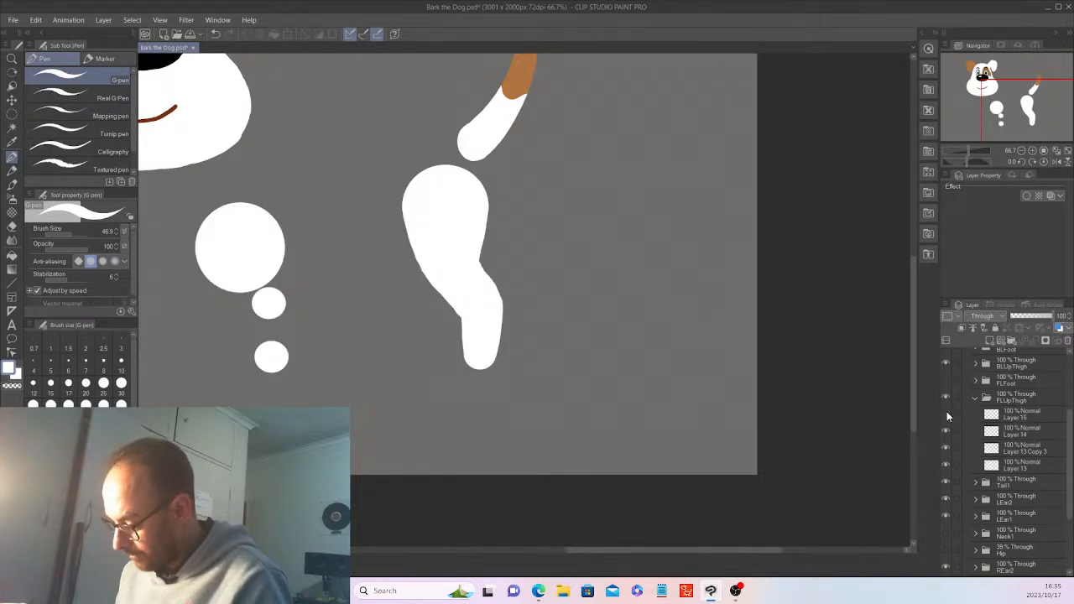
left_click(946, 413)
left_click(975, 397)
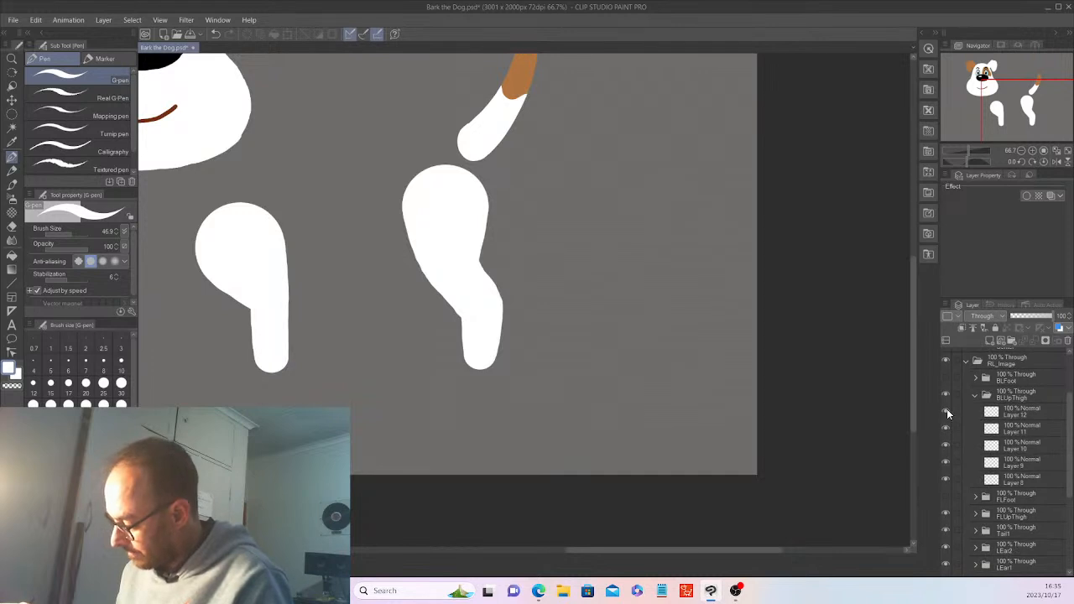
left_click(946, 411)
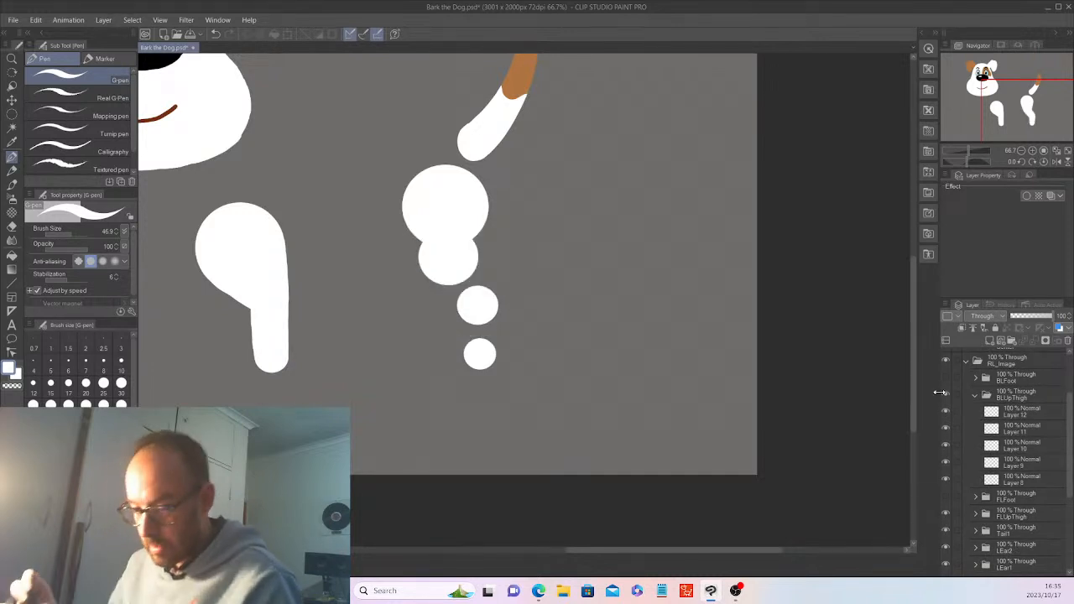
left_click(12, 228)
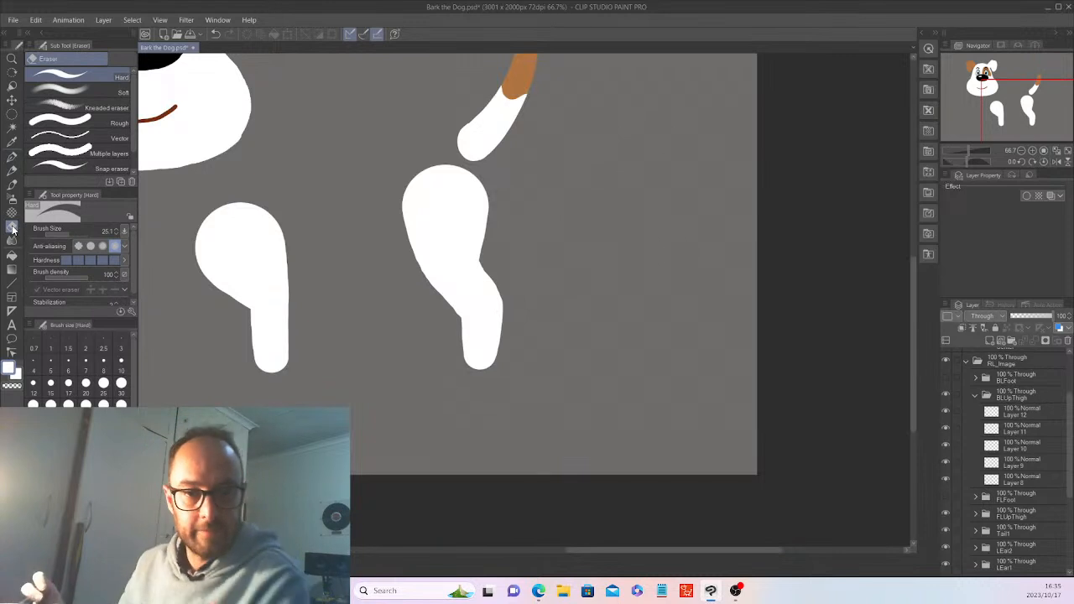
Erase thin strips off the back leg's left and right edges on Layer 12
left_click(477, 254, "ctrl+shift")
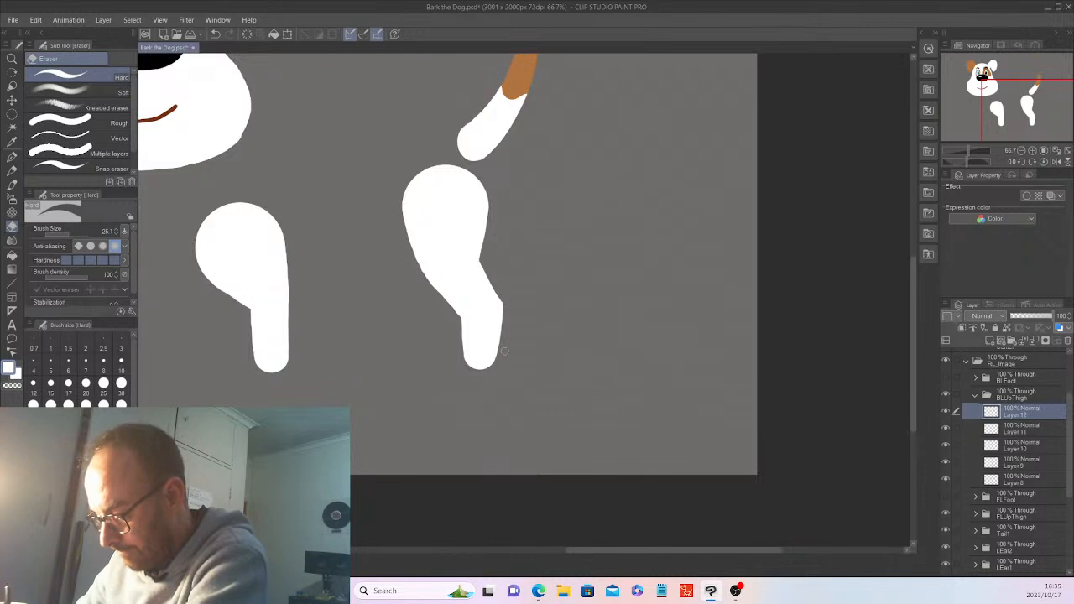
mouse_move(506, 298)
left_mouse_down()
mouse_move(499, 360)
mouse_move(499, 294)
left_mouse_up()
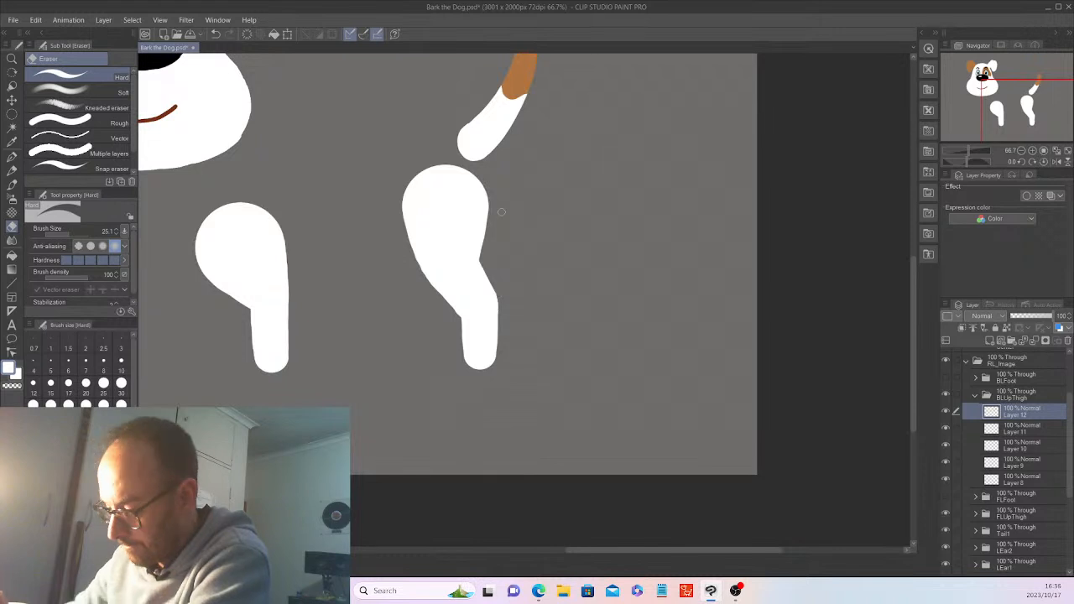
mouse_move(411, 259)
left_mouse_down()
mouse_move(404, 234)
mouse_move(453, 309)
left_mouse_up()
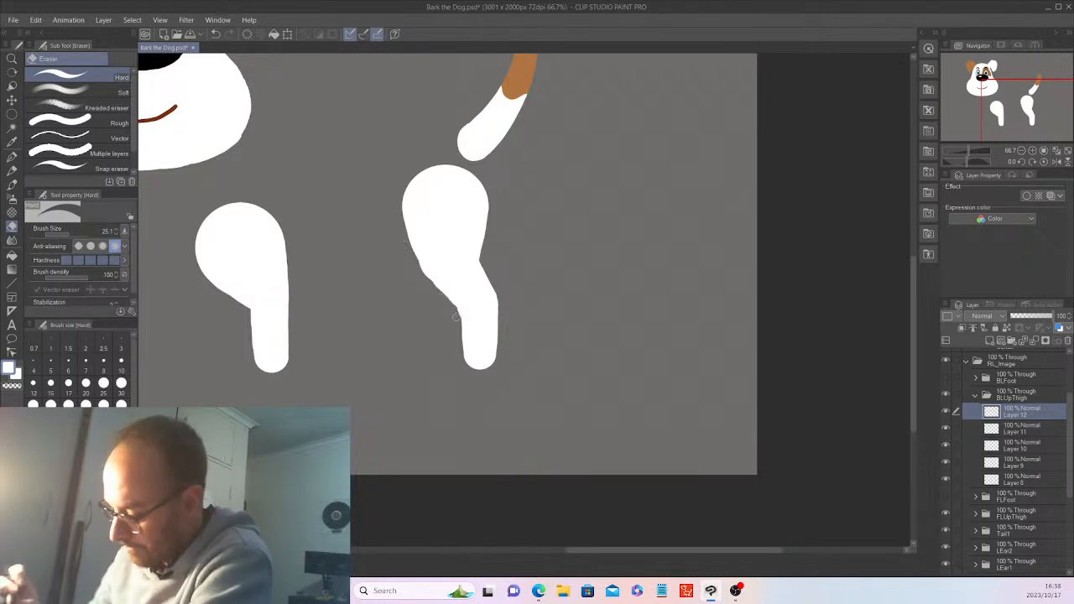
left_click(983, 431)
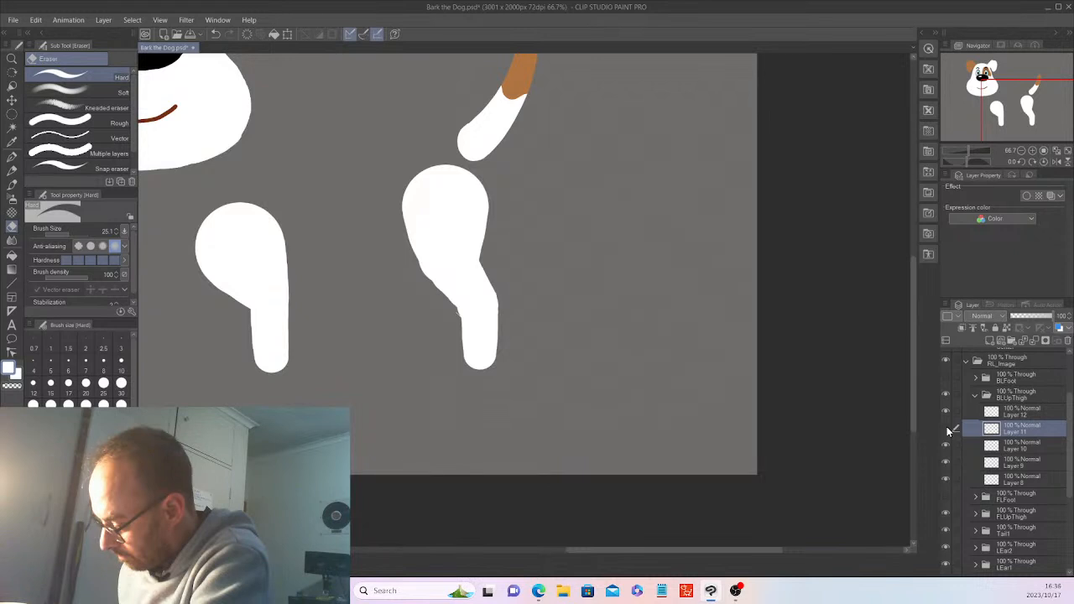
key("ctrl+z")
key("ctrl+z")
key("ctrl+z")
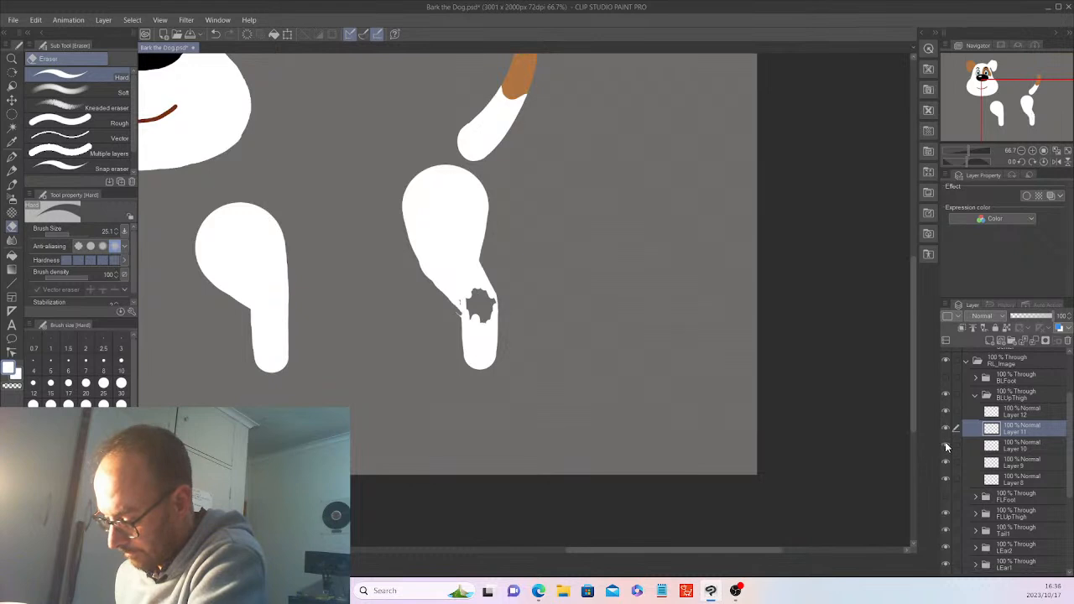
key("ctrl+y")
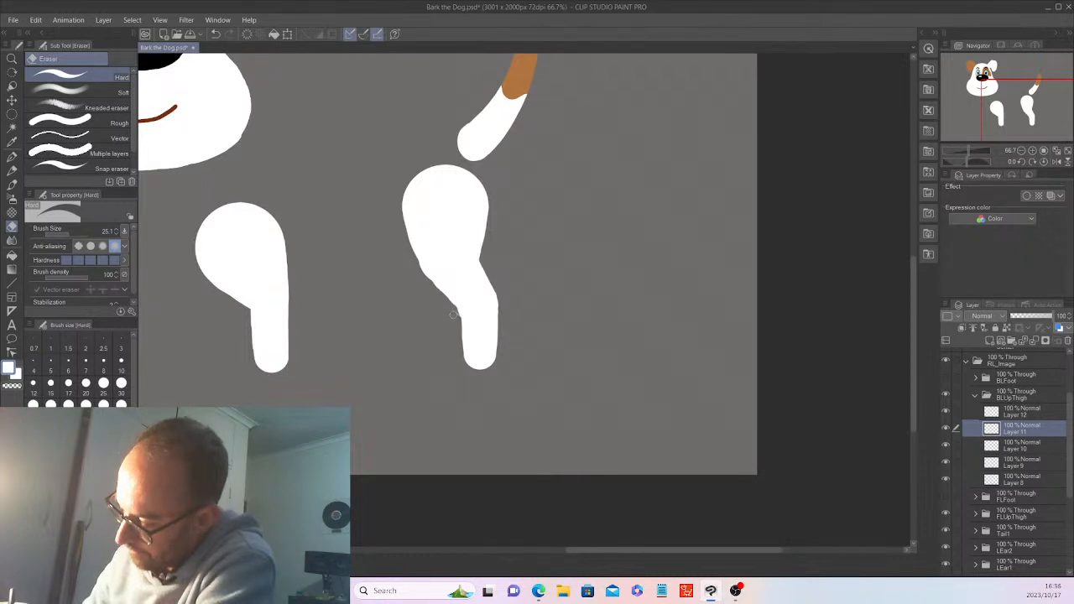
left_click(1018, 446)
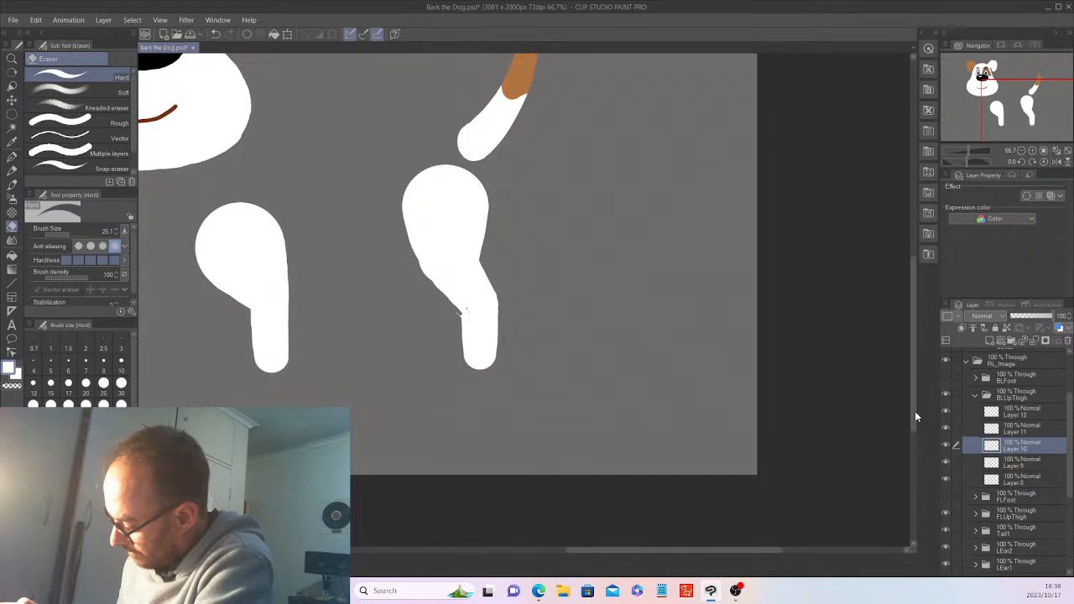
left_click(1020, 412)
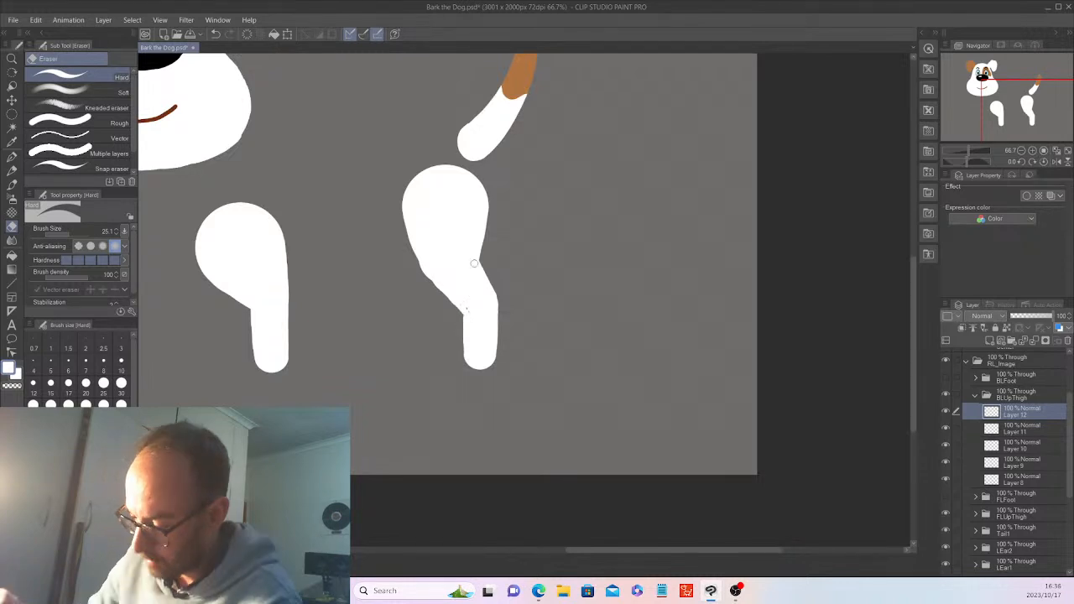
key("p")
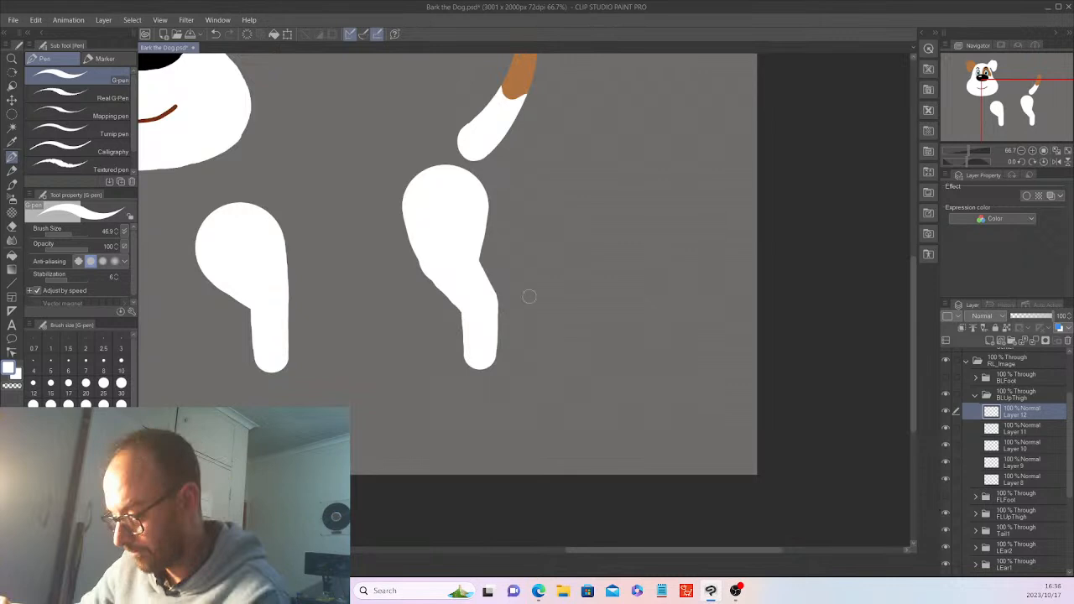
Paint white G-pen strokes on Layer 12 to smooth the knee and fill out the lower leg
left_click(12, 226)
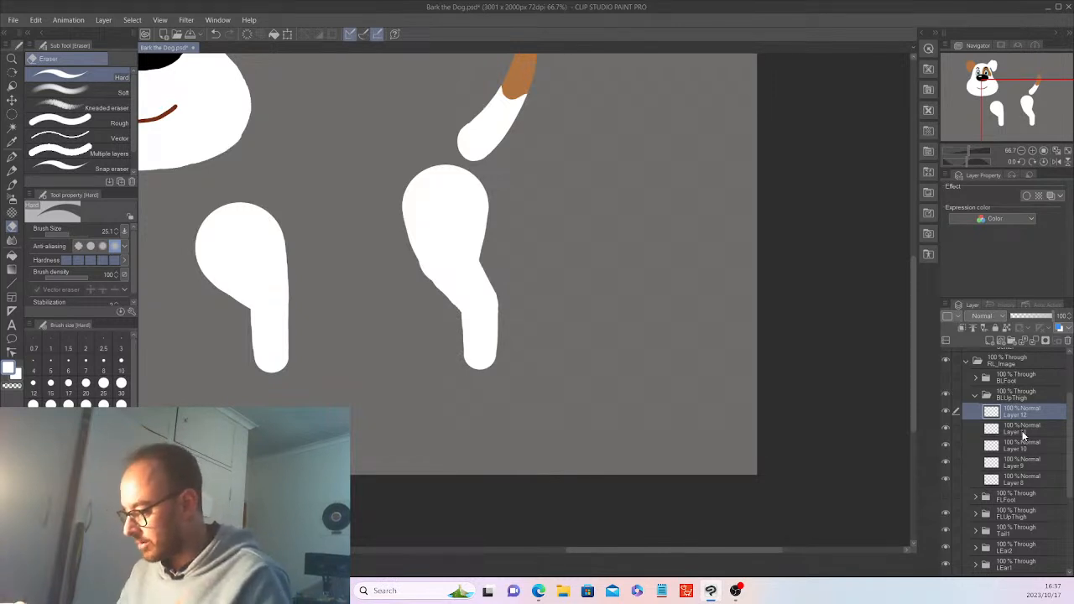
left_click(987, 427)
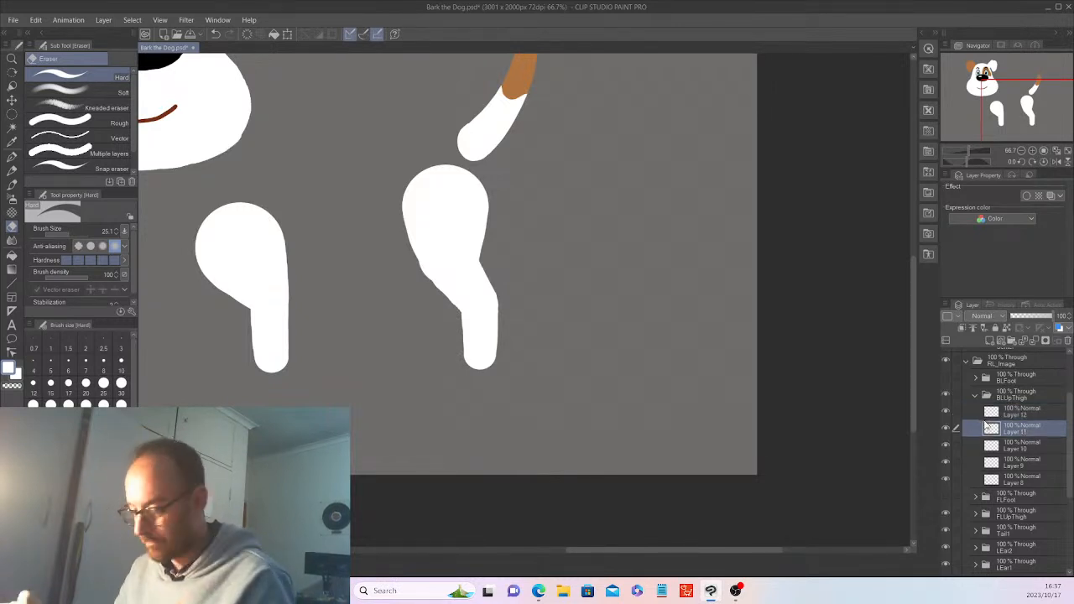
left_click(989, 411)
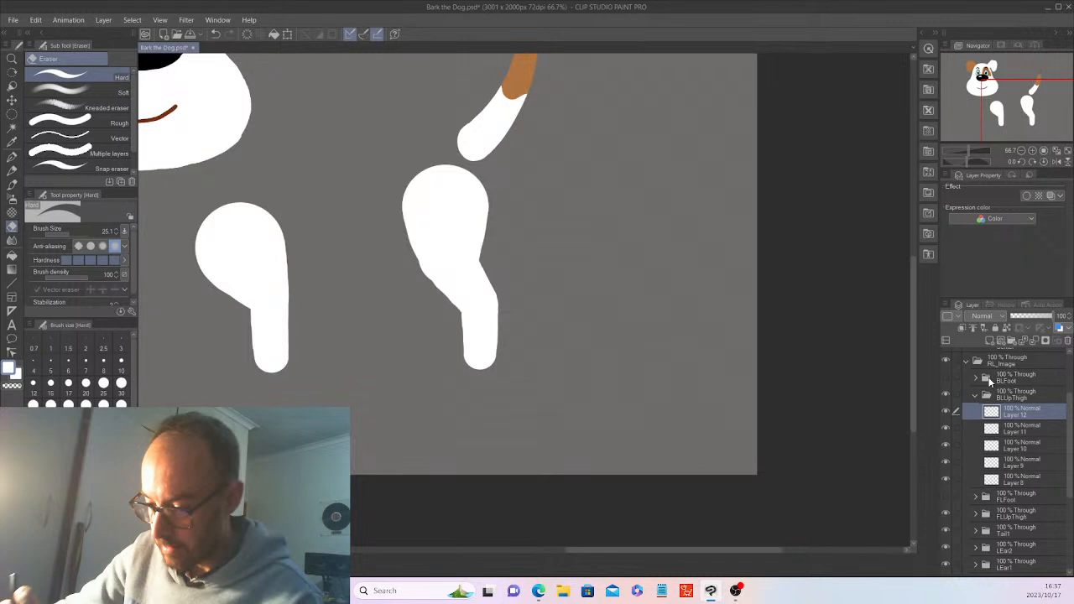
left_click(12, 158)
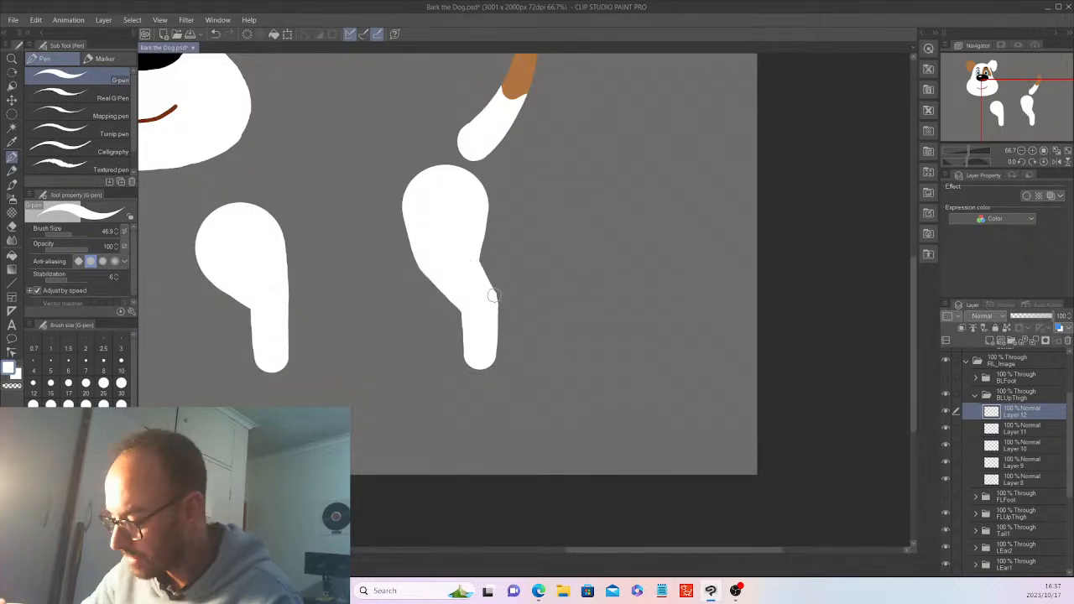
left_click_drag(492, 299, 492, 307)
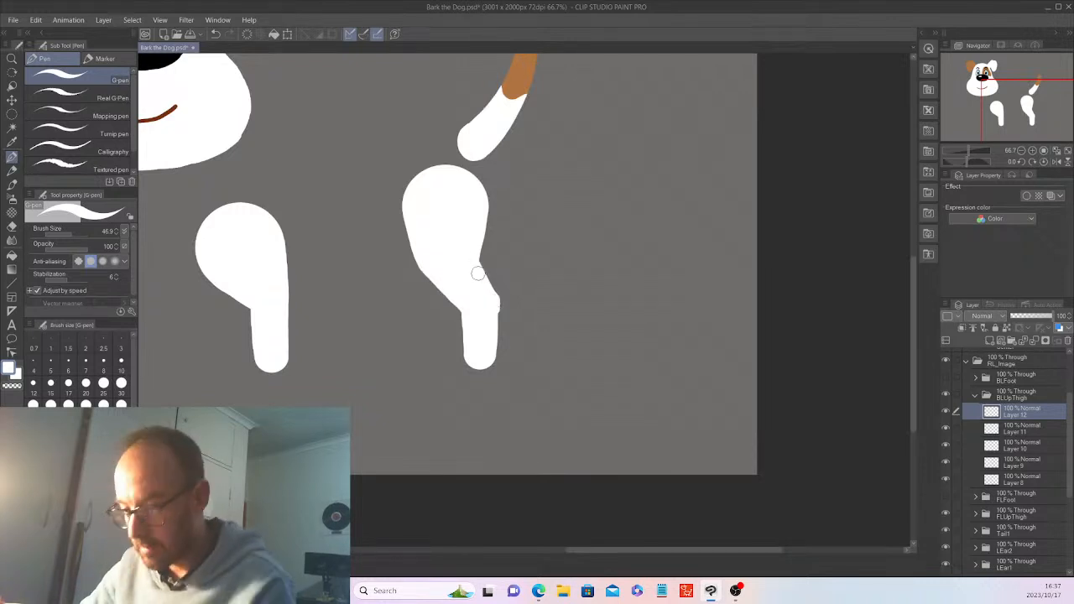
key("ctrl+z")
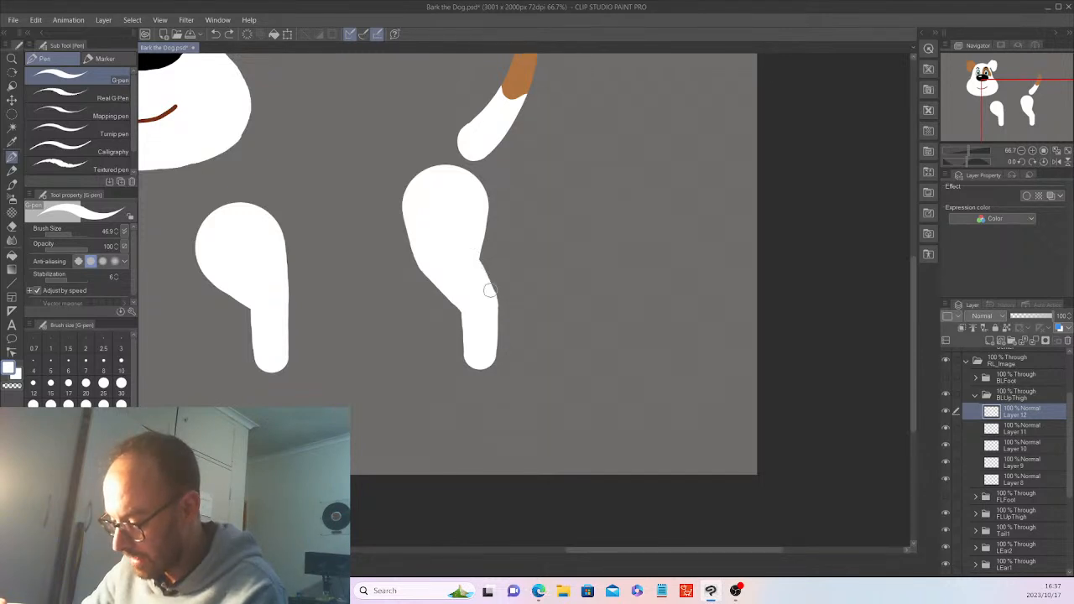
left_click_drag(490, 291, 484, 263)
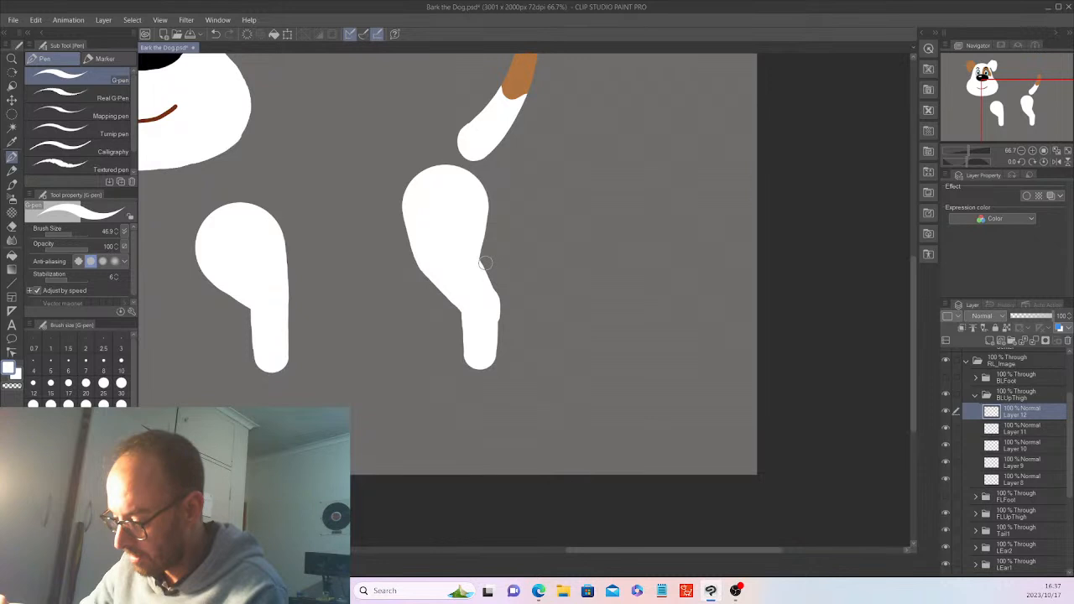
left_click_drag(480, 270, 492, 324)
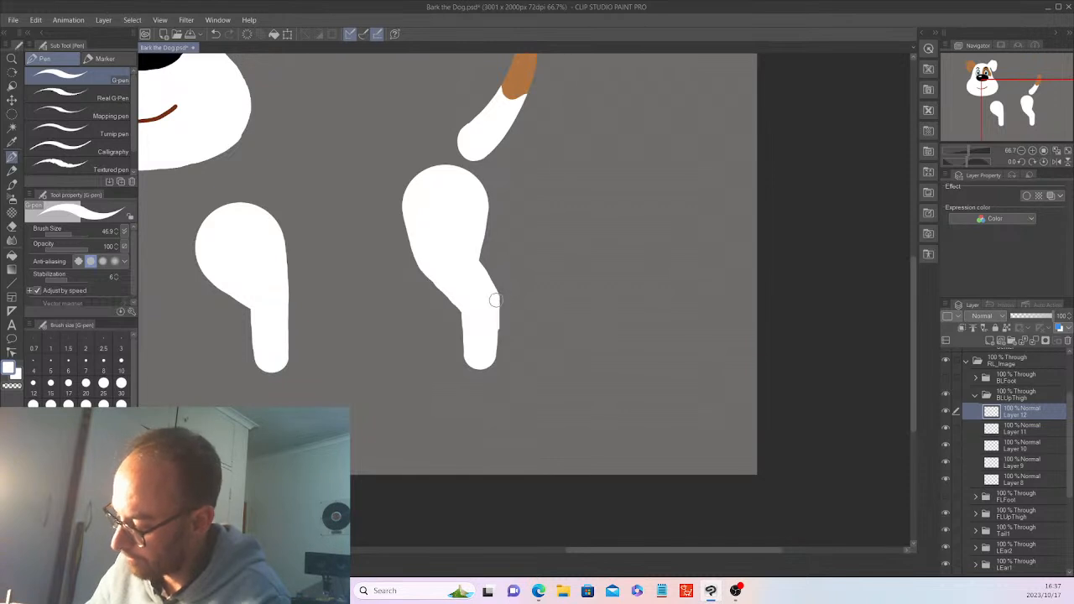
left_click_drag(493, 329, 492, 357)
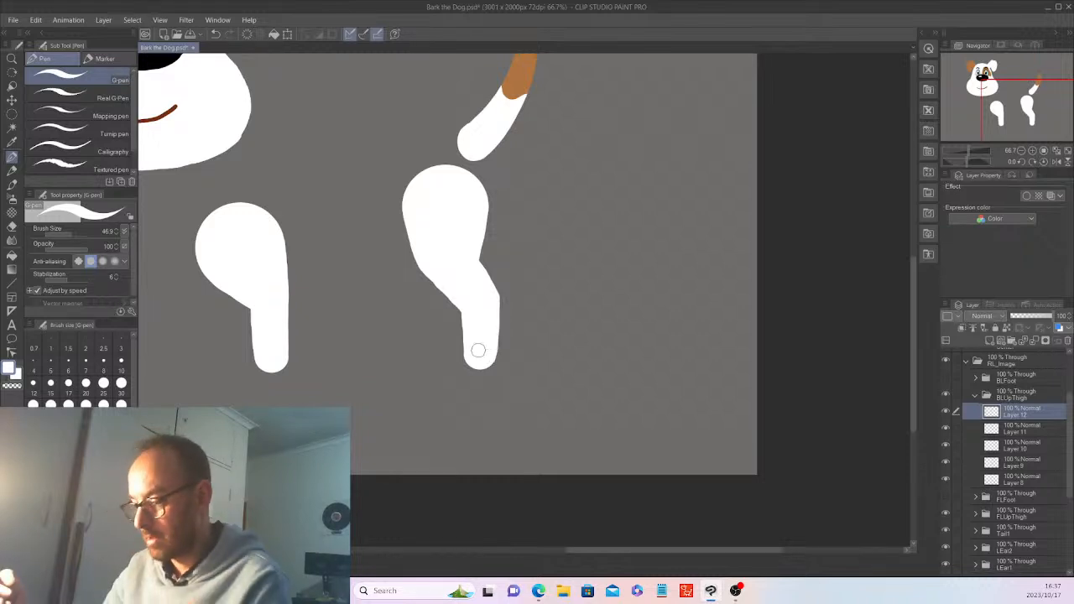
Select back-leg Layers 8–12 together, then select the BRUpThigh folder as paste target
scroll(477, 349, "down", 1)
scroll(477, 349, "down", 1)
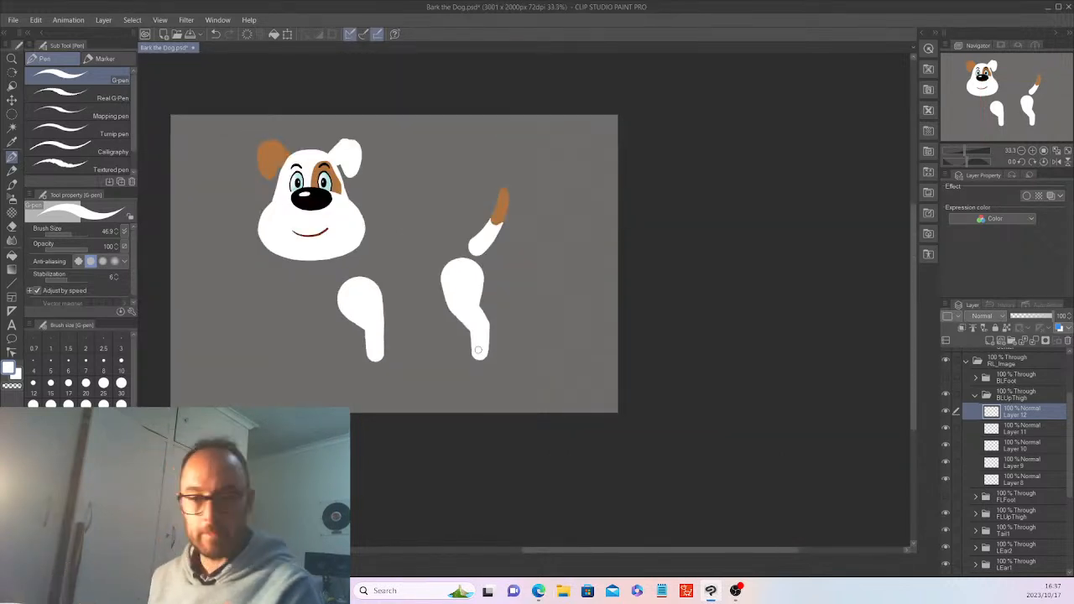
left_click(1044, 481, "shift")
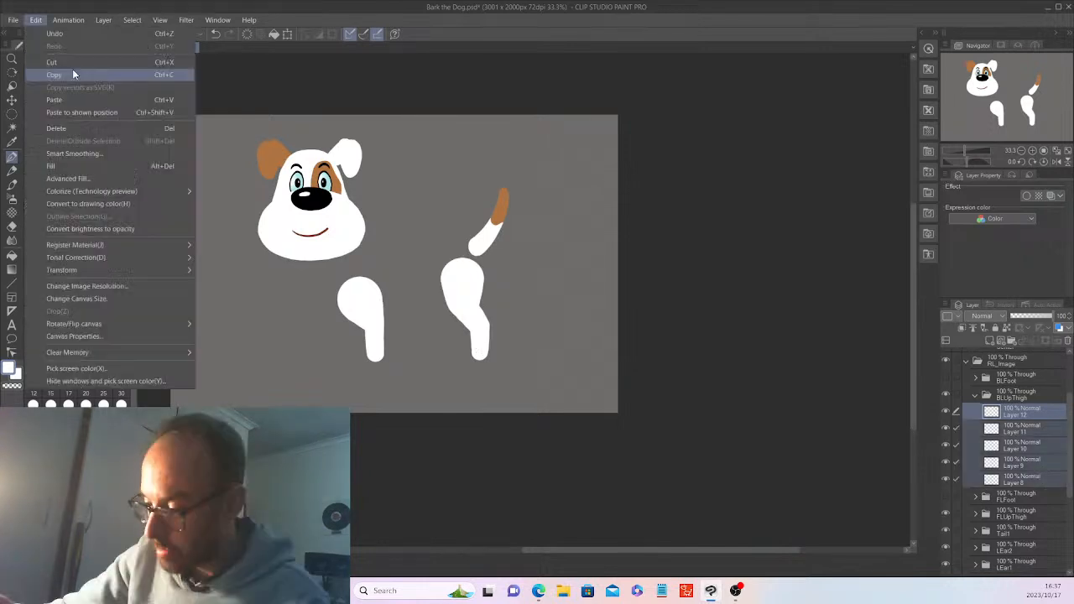
left_click(976, 395)
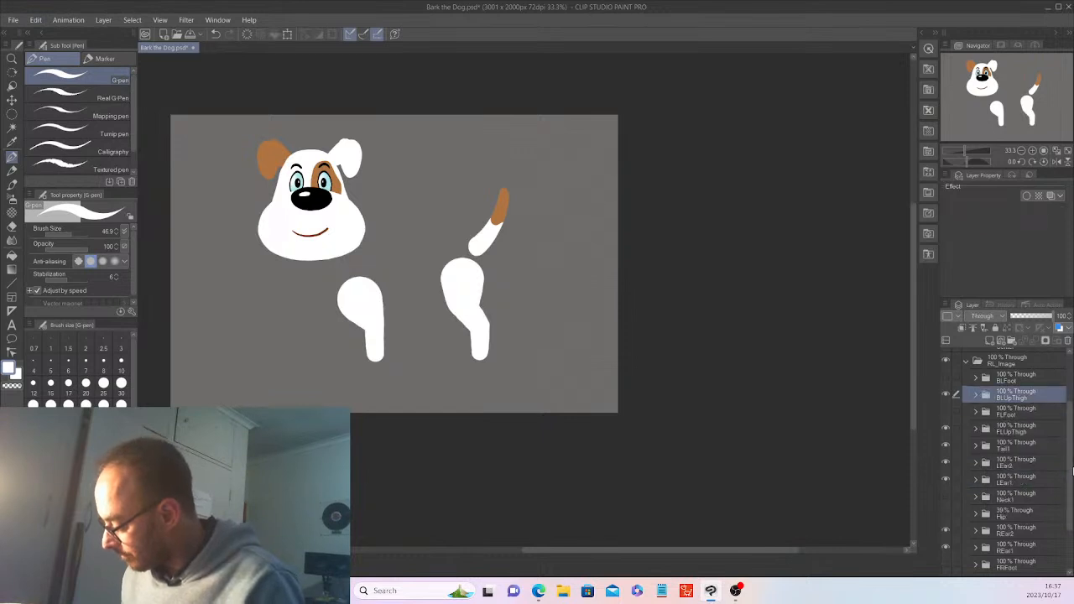
scroll(1024, 539, "down", 3)
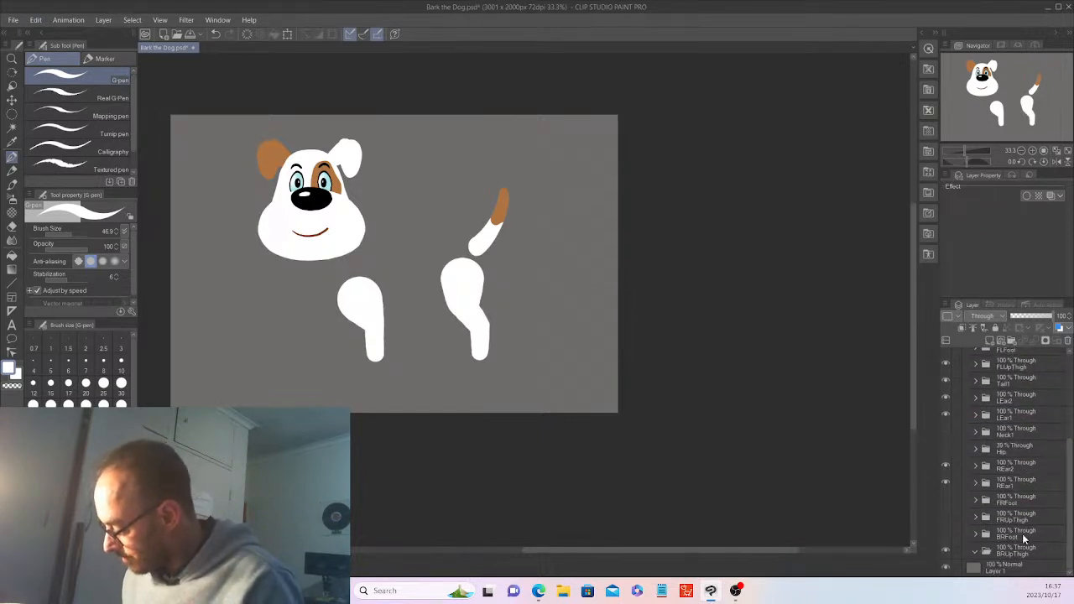
left_click(1023, 549)
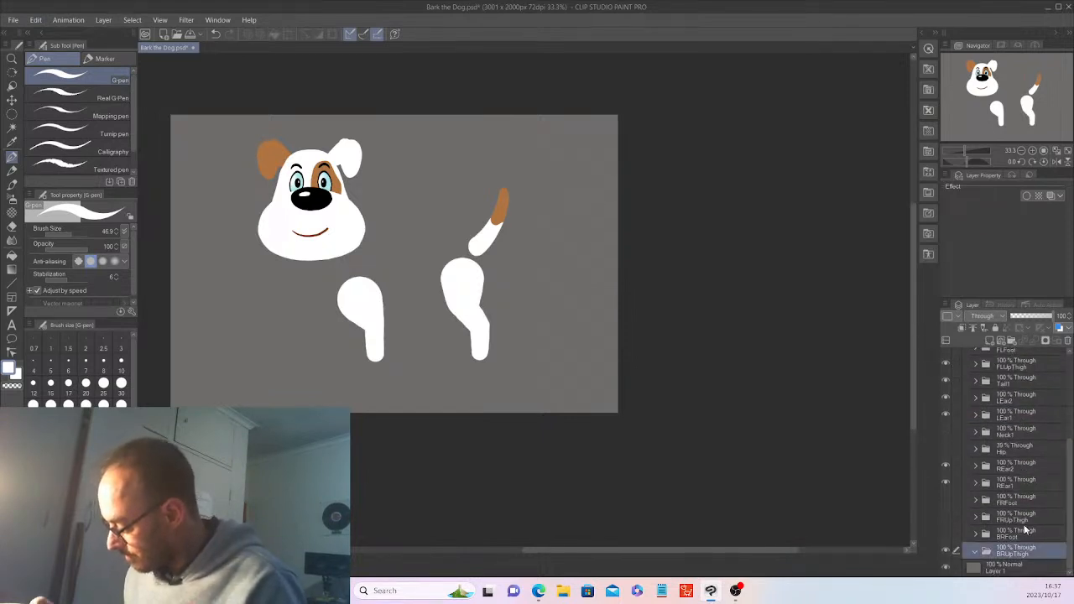
Paste the five back-leg layers into BRUpThigh and drag the new leg slightly left
left_click(35, 19)
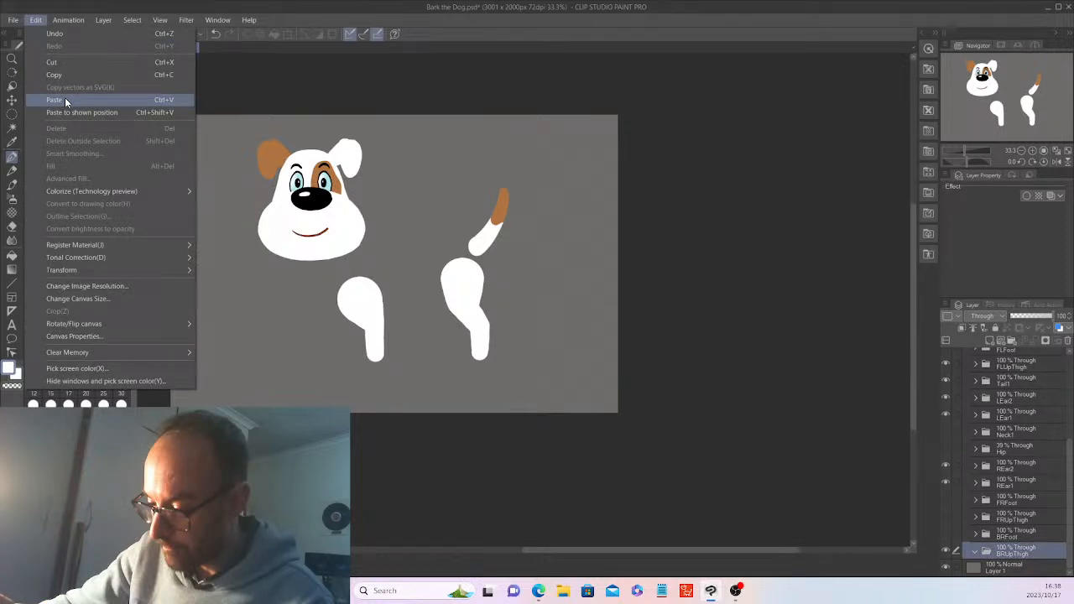
left_click(64, 99)
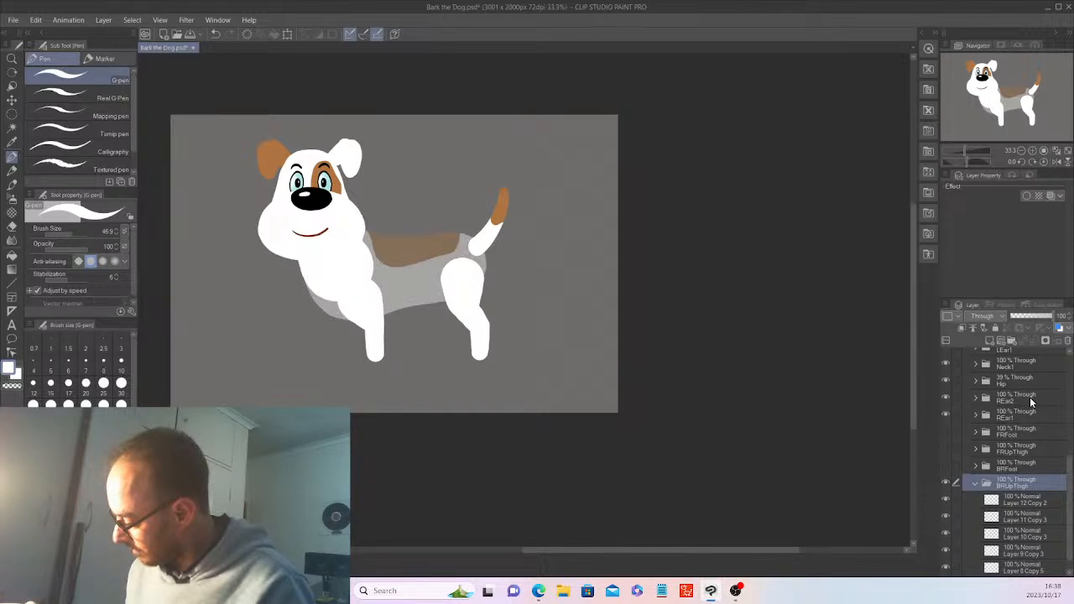
key("k")
left_click_drag(581, 347, 555, 335)
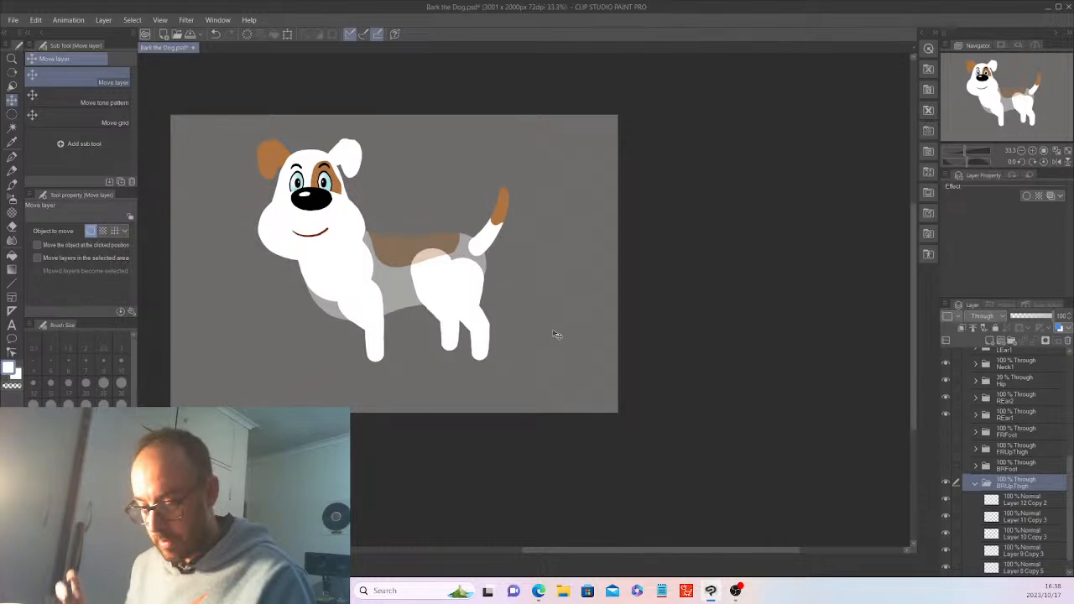
Merge the five pasted thigh layers in BRUpThigh into a single Layer 12 Copy 2
scroll(1043, 493, "down", 1)
left_click(1042, 489)
left_click(1034, 547, "shift")
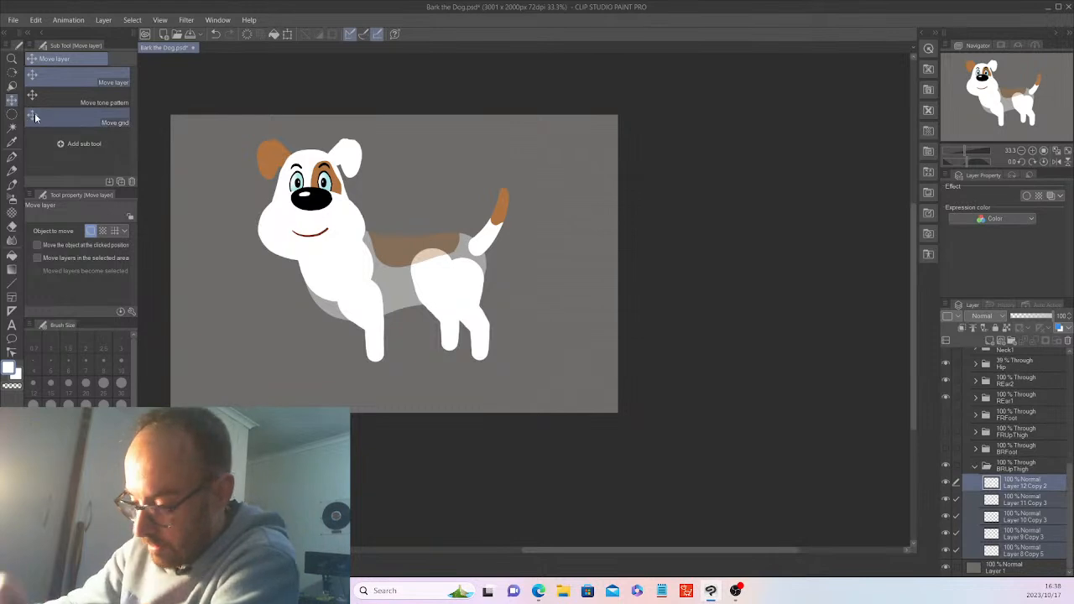
left_click(1038, 484)
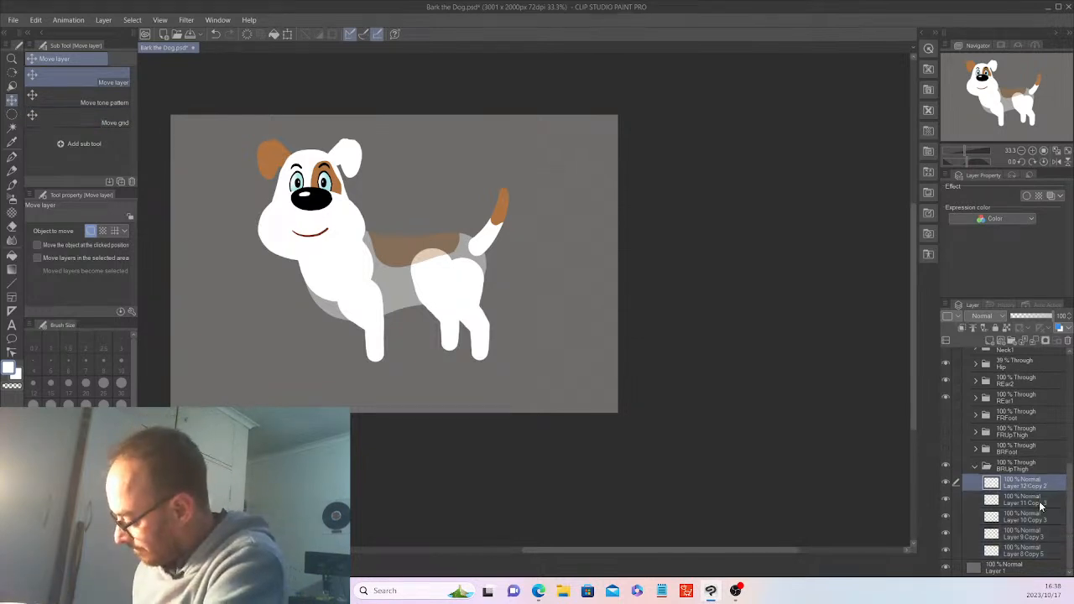
left_click(1034, 549, "shift")
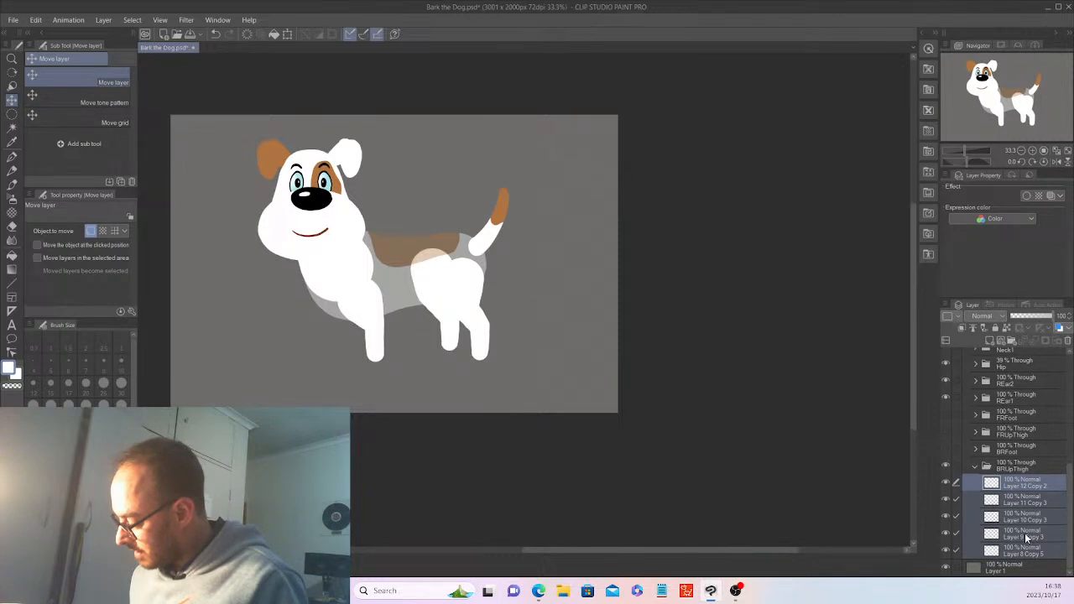
right_click(1025, 537)
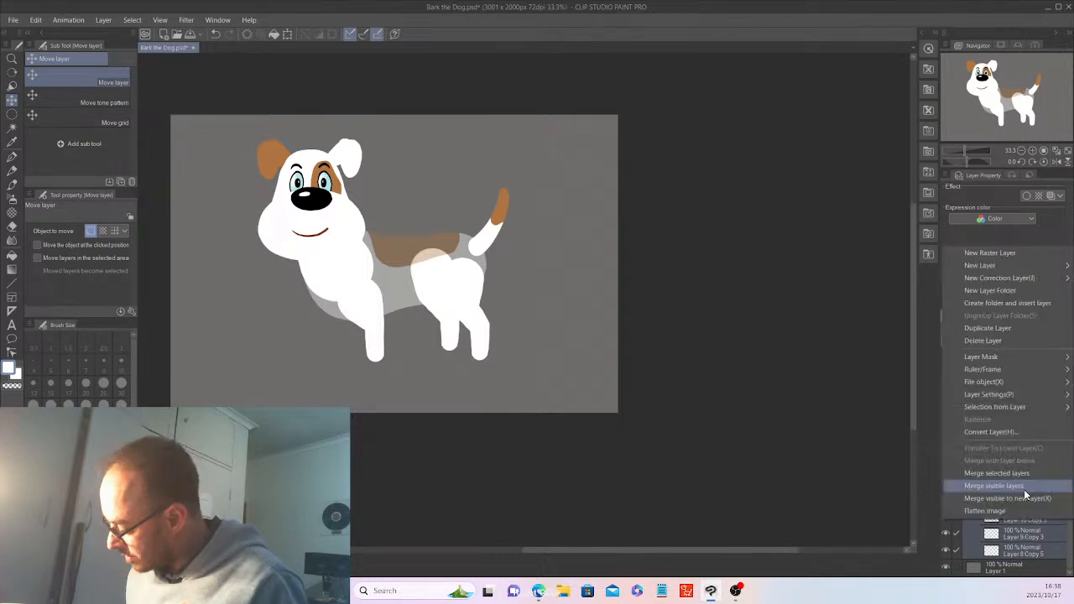
left_click(1030, 470)
Auto-select the far rear leg, fill it gray, then deselect
left_click(12, 128)
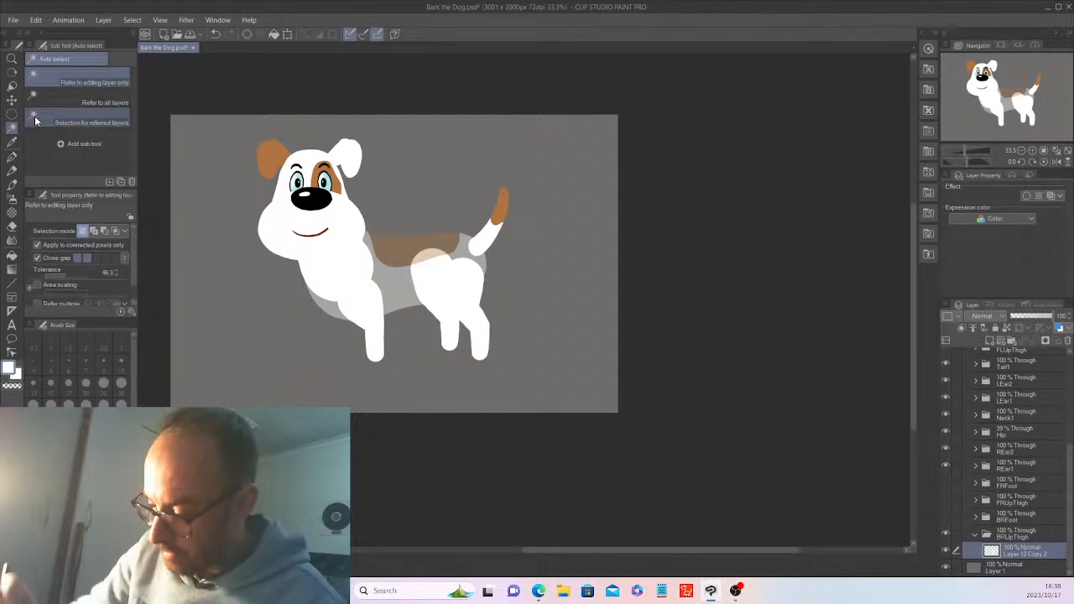
left_click(370, 303)
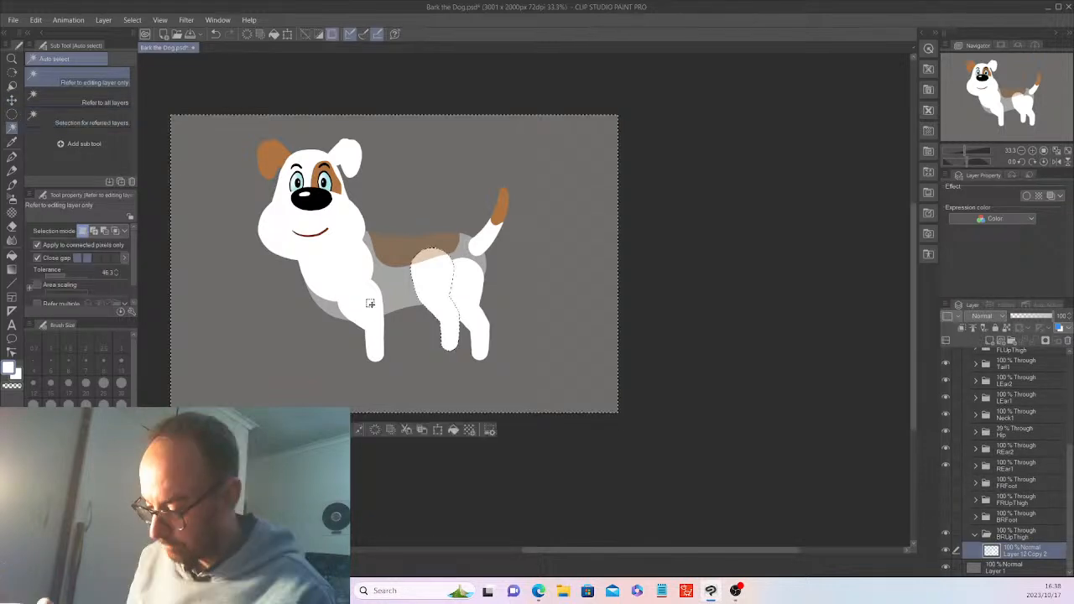
key("ctrl+d")
left_click(440, 296)
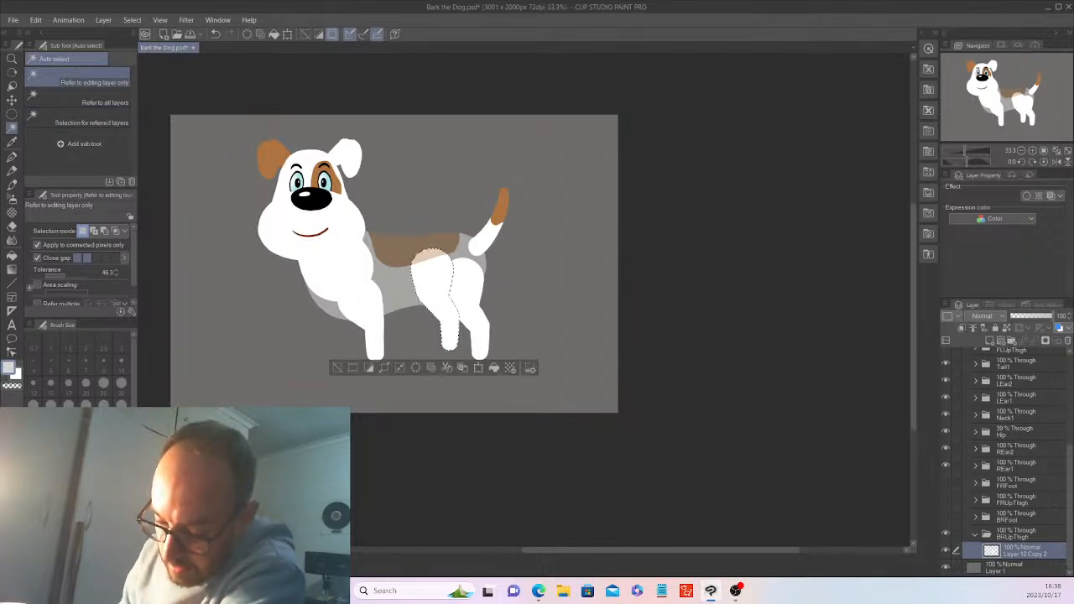
left_click(494, 368)
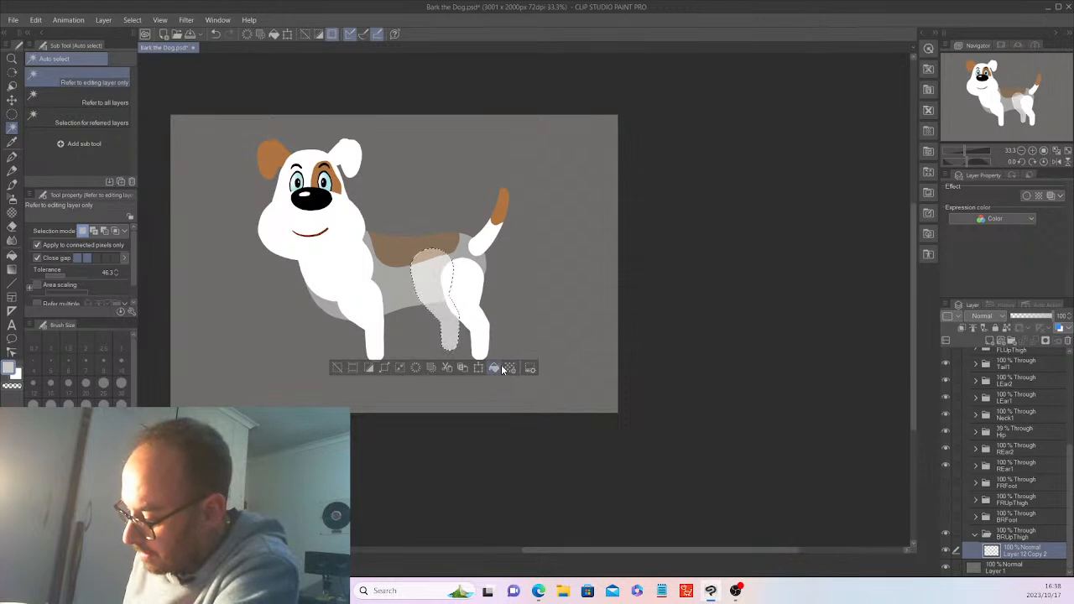
left_click(336, 367)
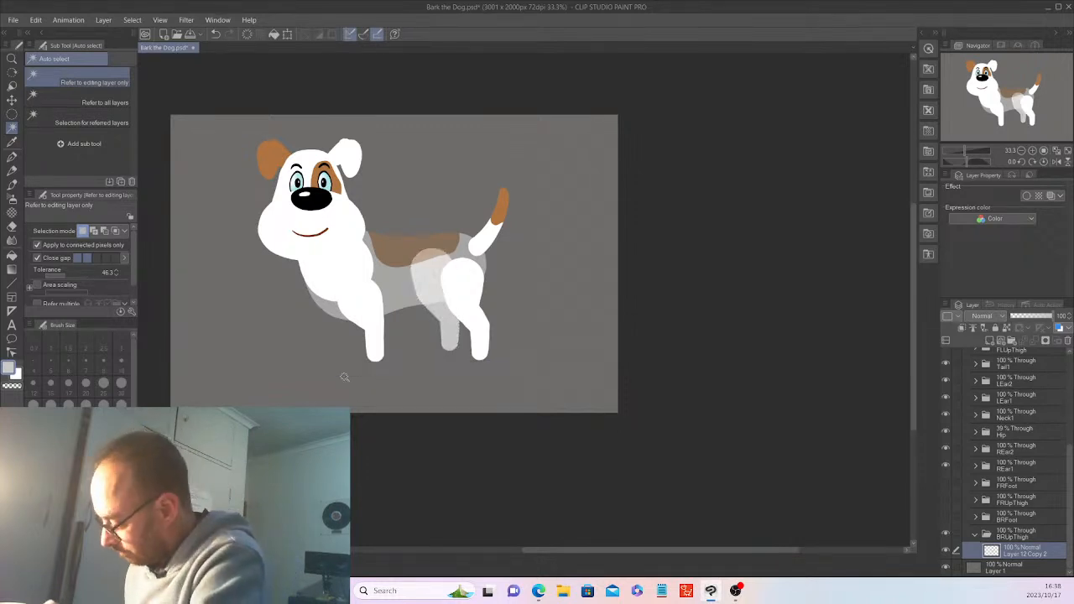
left_click(1015, 431)
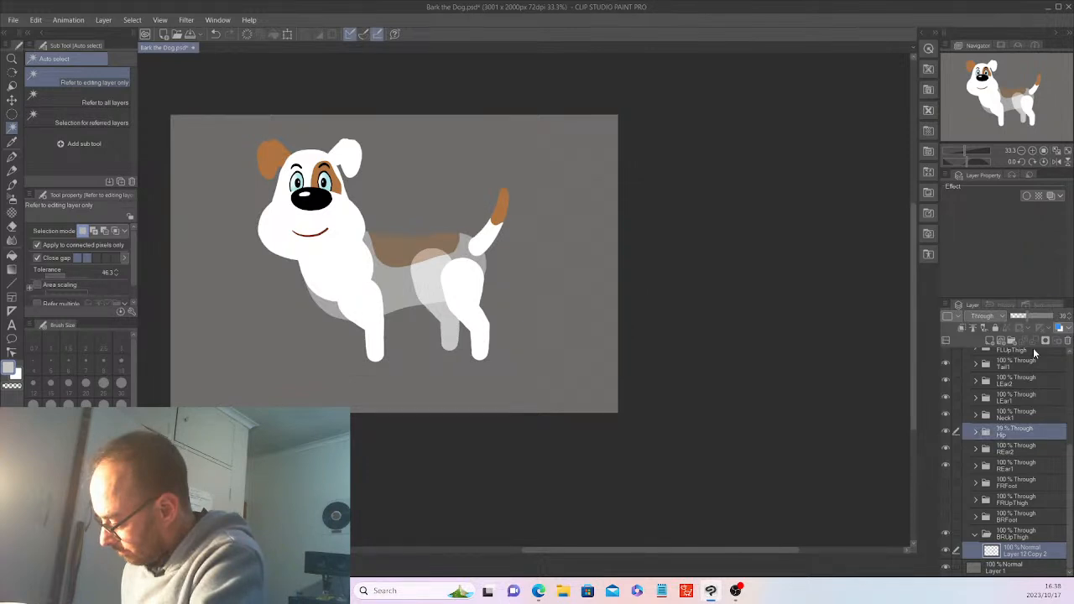
Restore the Hip folder to 100% opacity and copy the four layers inside FLUpThigh
left_click(1051, 317)
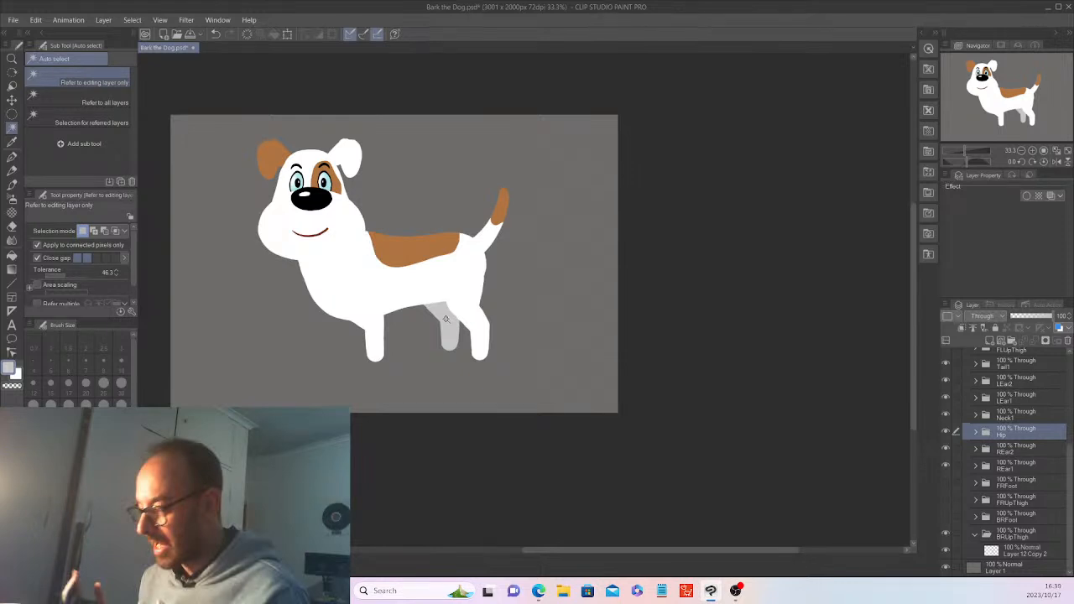
scroll(1070, 484, "up", 3)
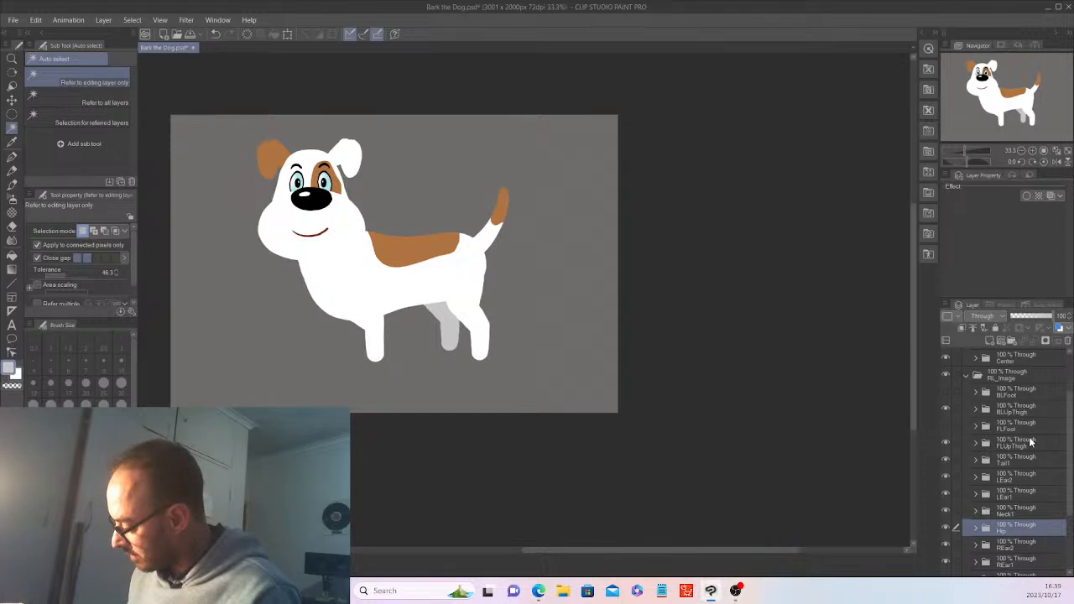
left_click(986, 446)
left_click(1019, 459)
left_click(1026, 512, "shift")
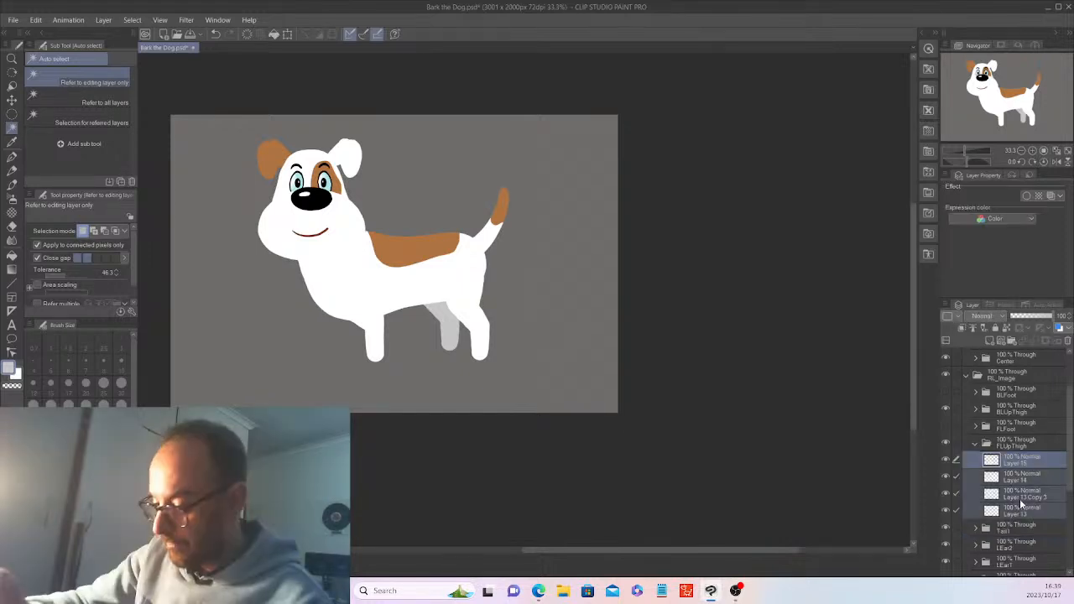
left_click(35, 19)
left_click(66, 76)
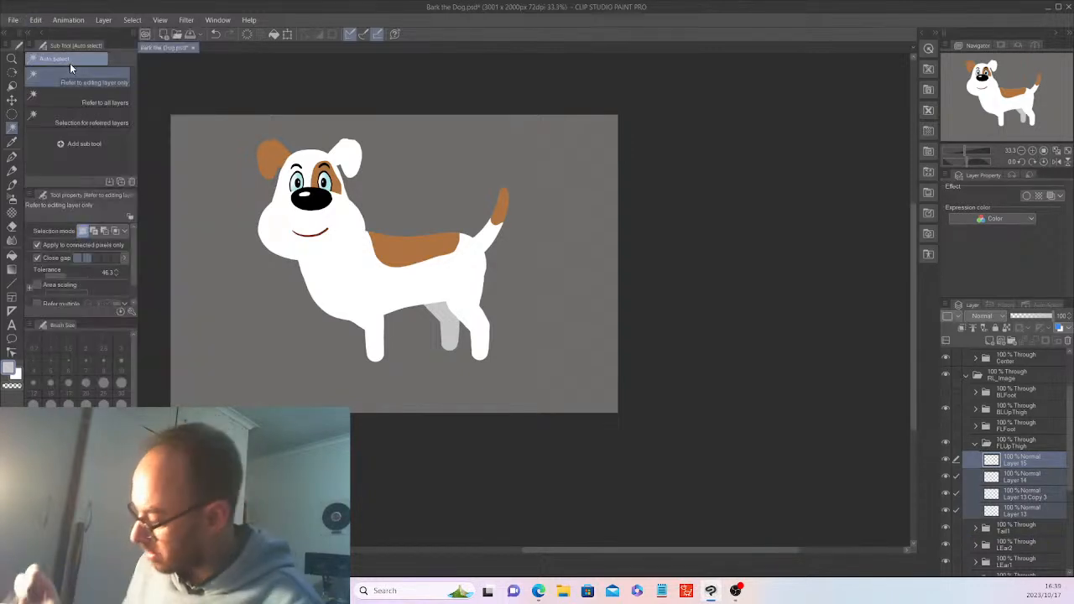
left_click(975, 444)
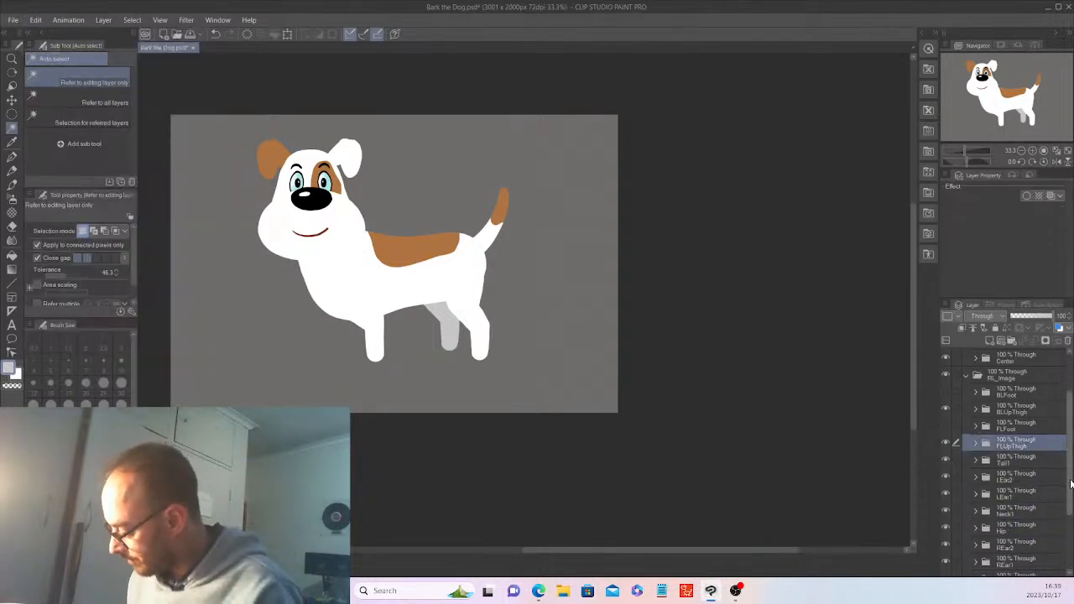
scroll(1071, 537, "down", 5)
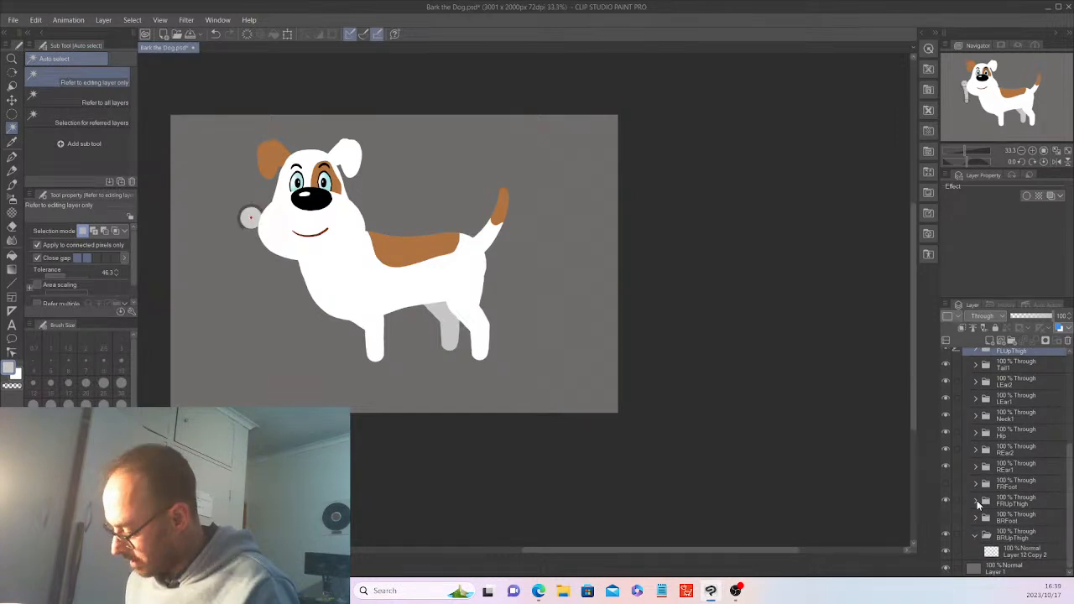
Delete the old FRUpThigh thigh layer and paste the copied front-thigh layers in its place
left_click(976, 501)
left_click(1015, 518)
left_click(1068, 343)
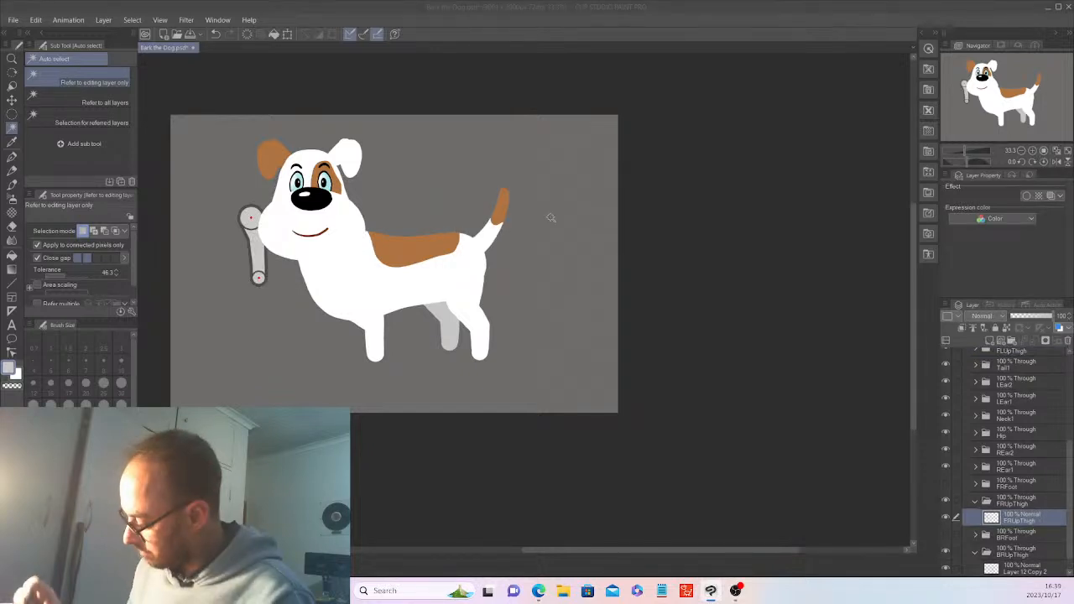
left_click(38, 21)
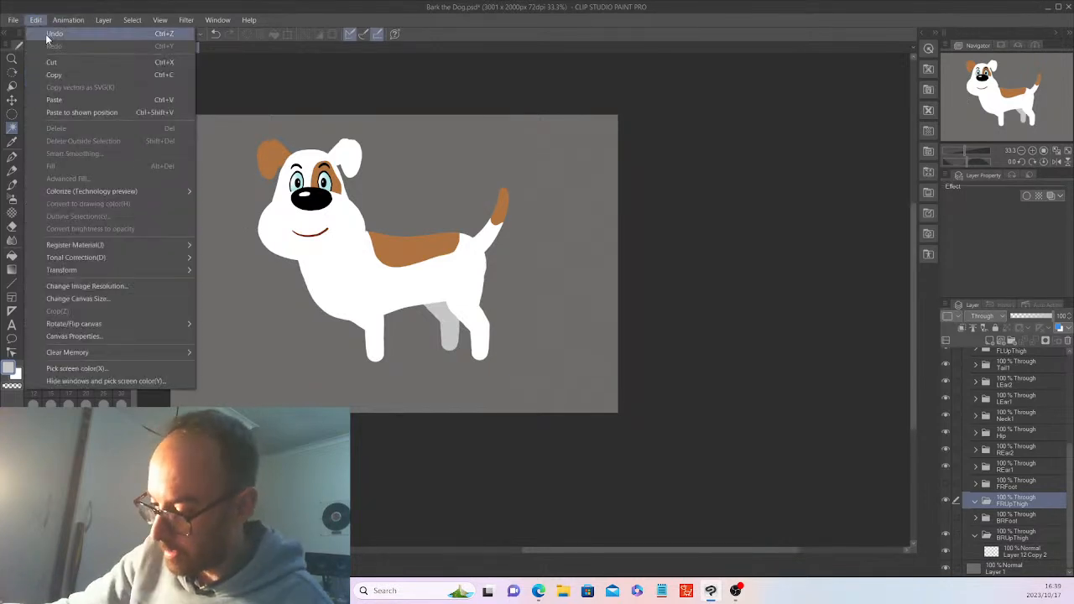
left_click(50, 34)
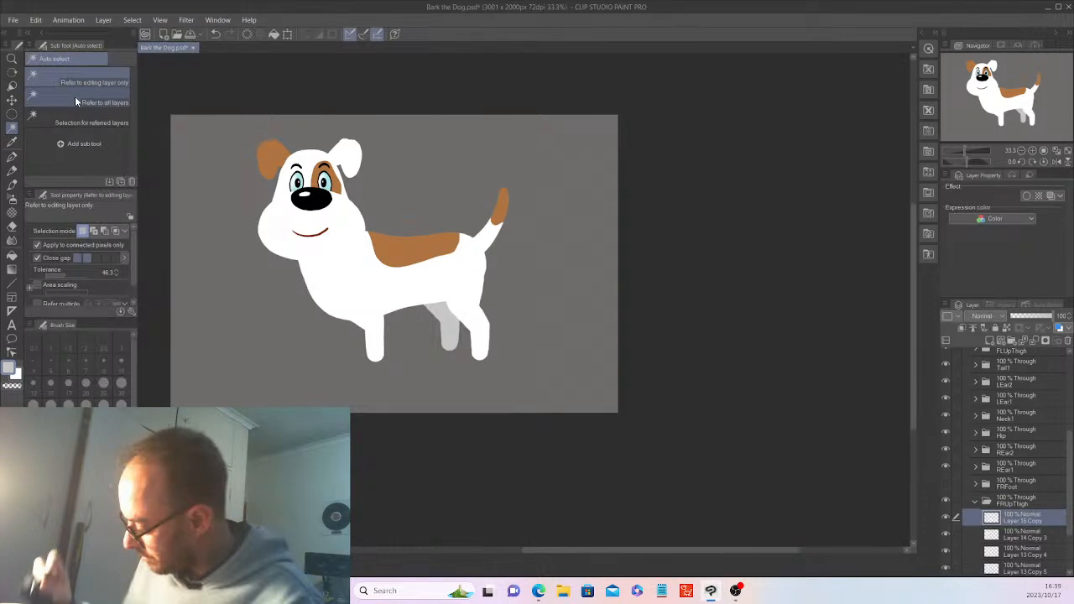
scroll(1038, 504, "down", 2)
Merge the pasted layers into one and shift it left beside the front leg
left_click(1038, 501, "shift")
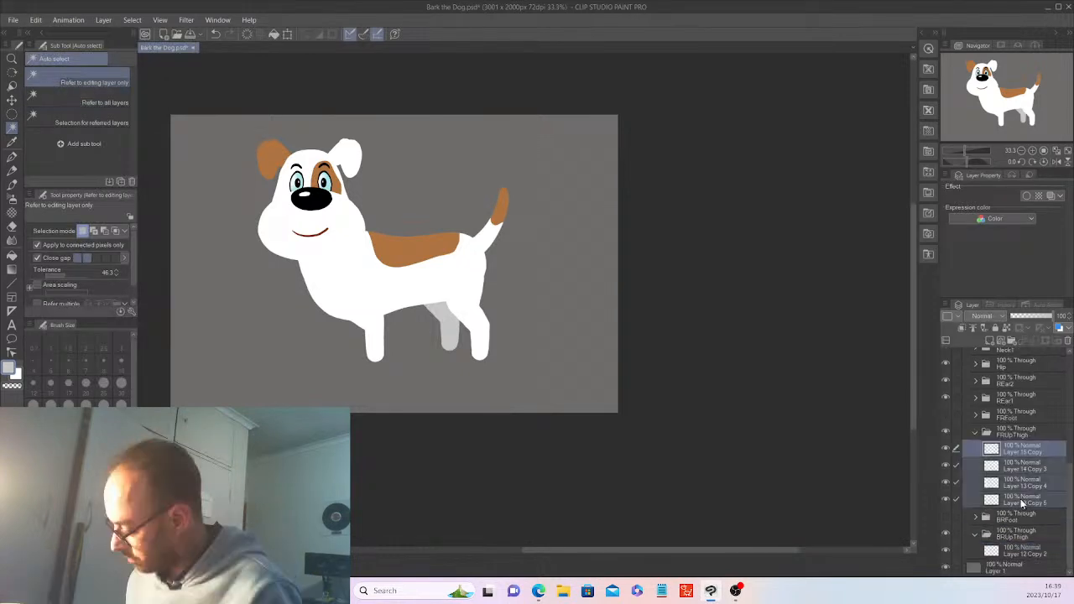
right_click(1020, 497)
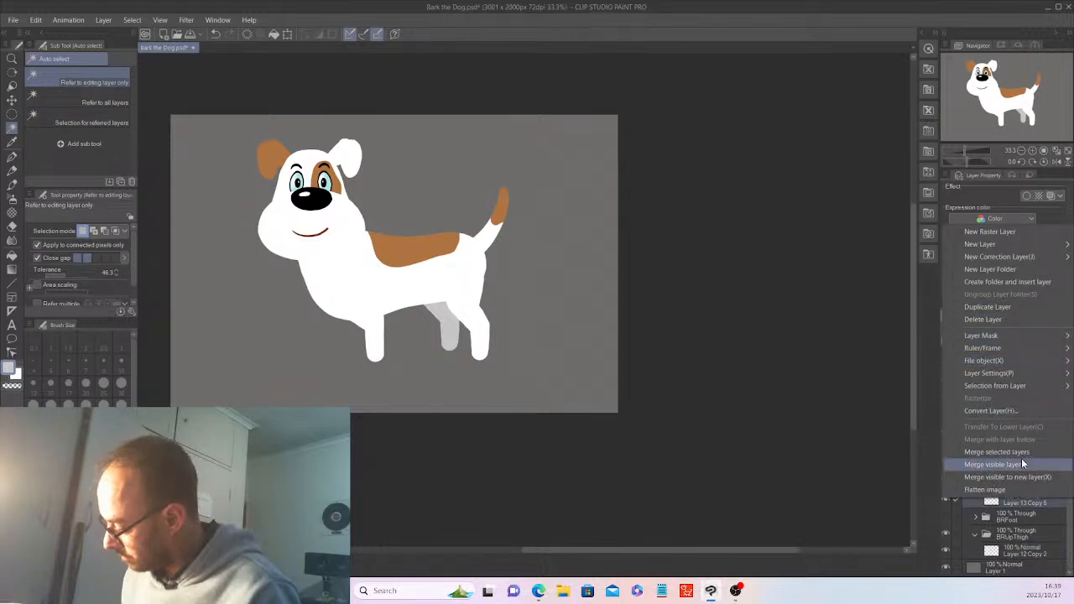
left_click(1023, 453)
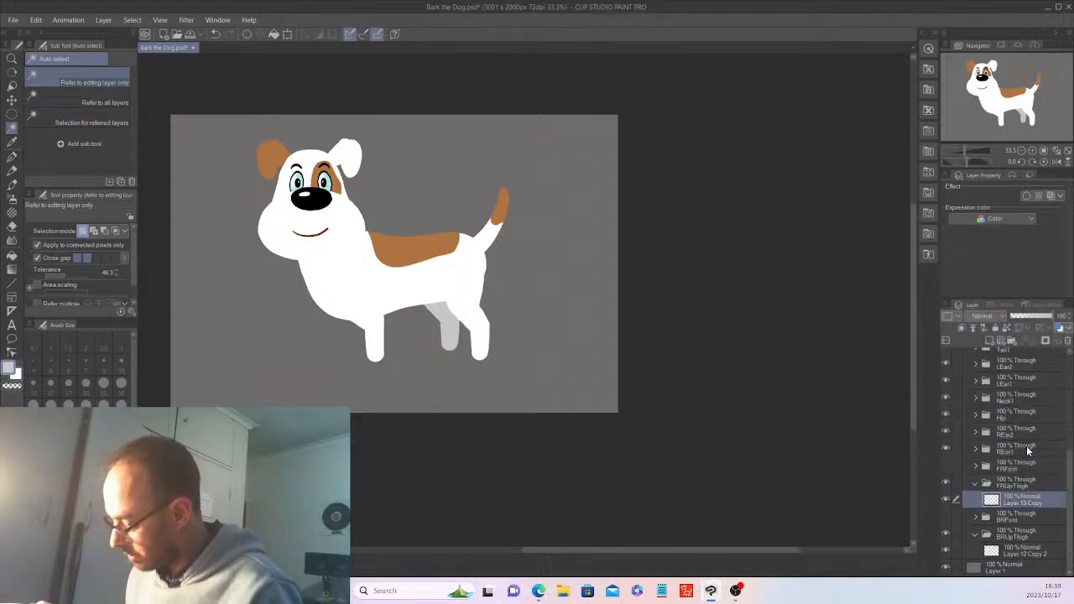
key("i")
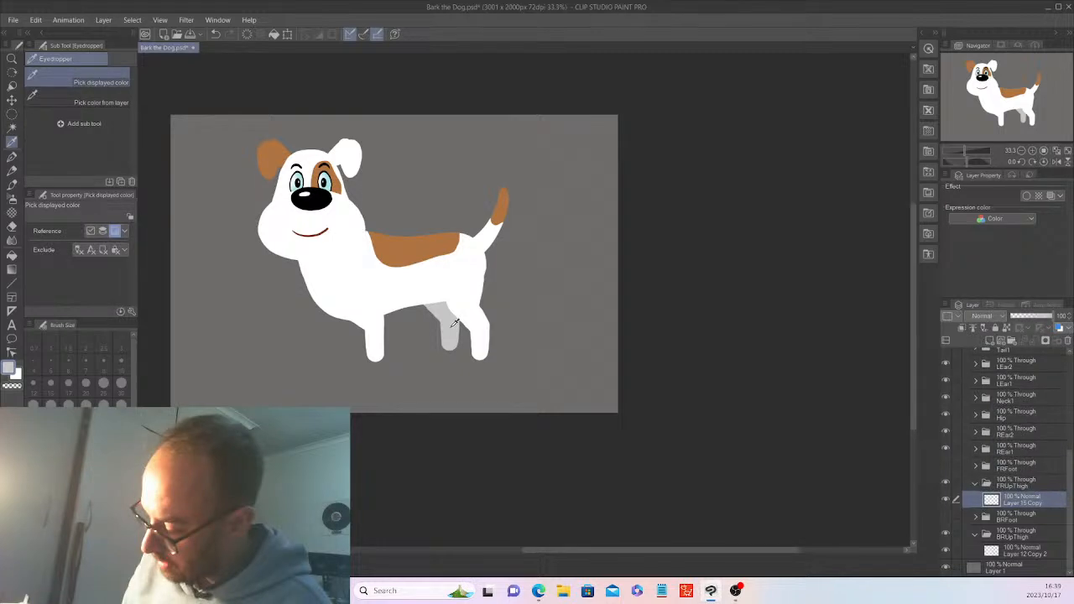
key("w")
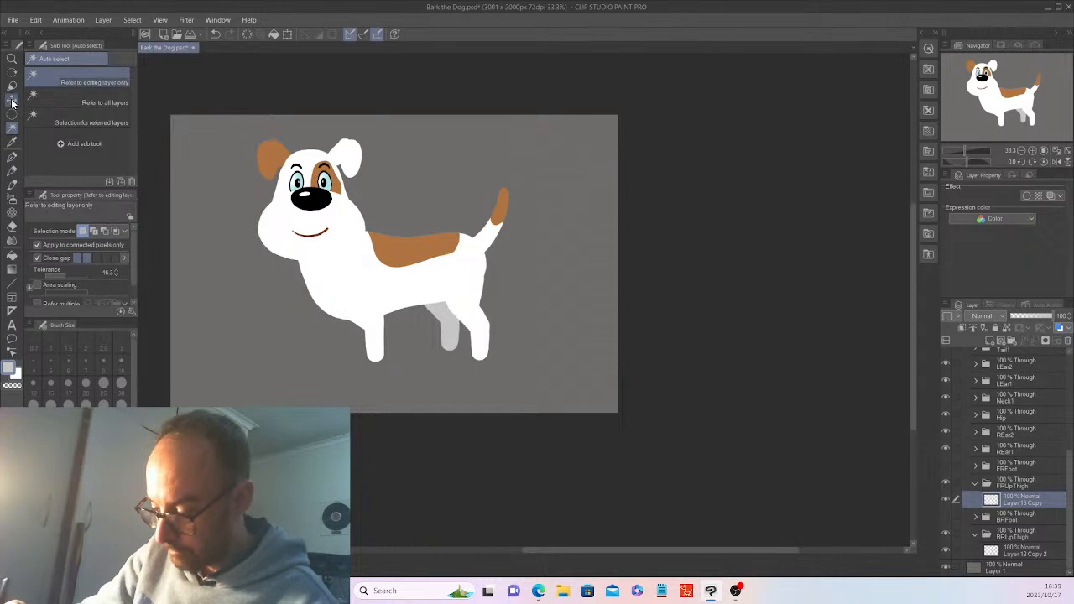
left_click(12, 101)
left_click_drag(583, 400, 562, 392)
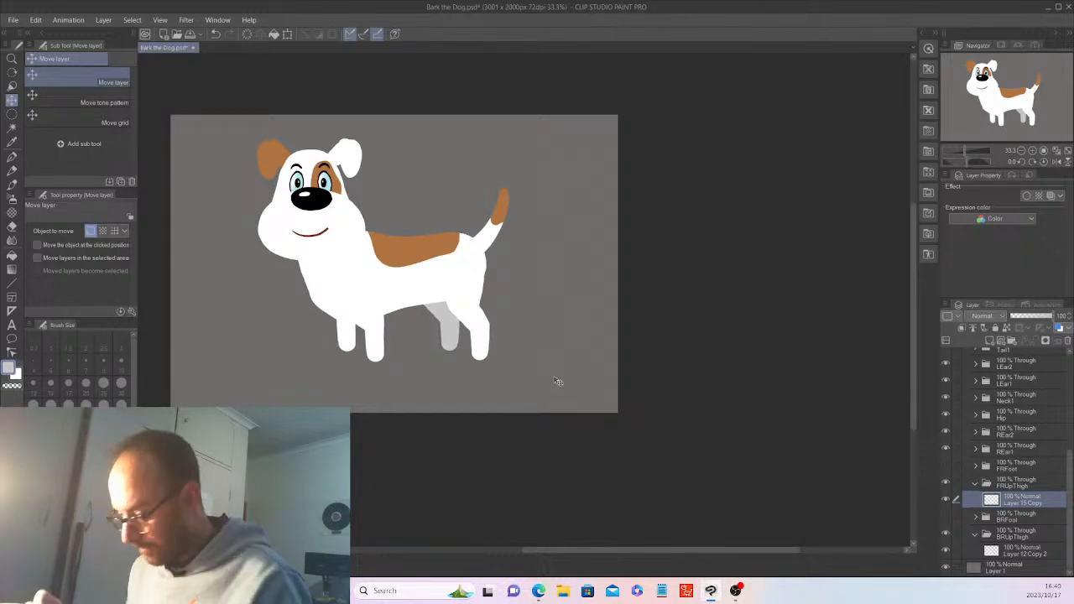
Shade the second front leg grey, then collapse the FRUpThigh and BRUpThigh folders
key("w")
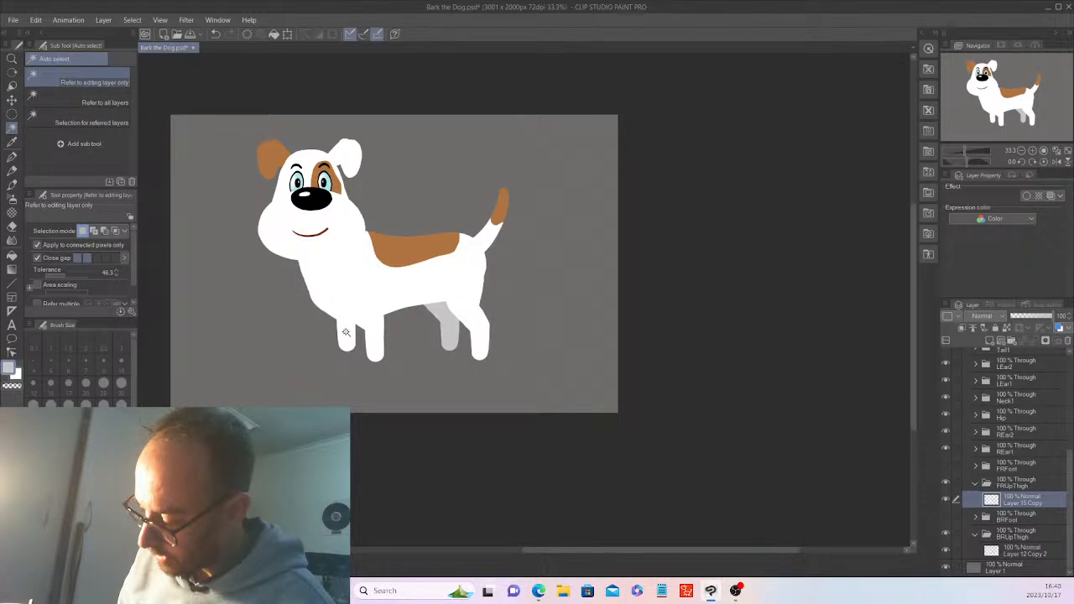
left_click(345, 332)
left_click(232, 369)
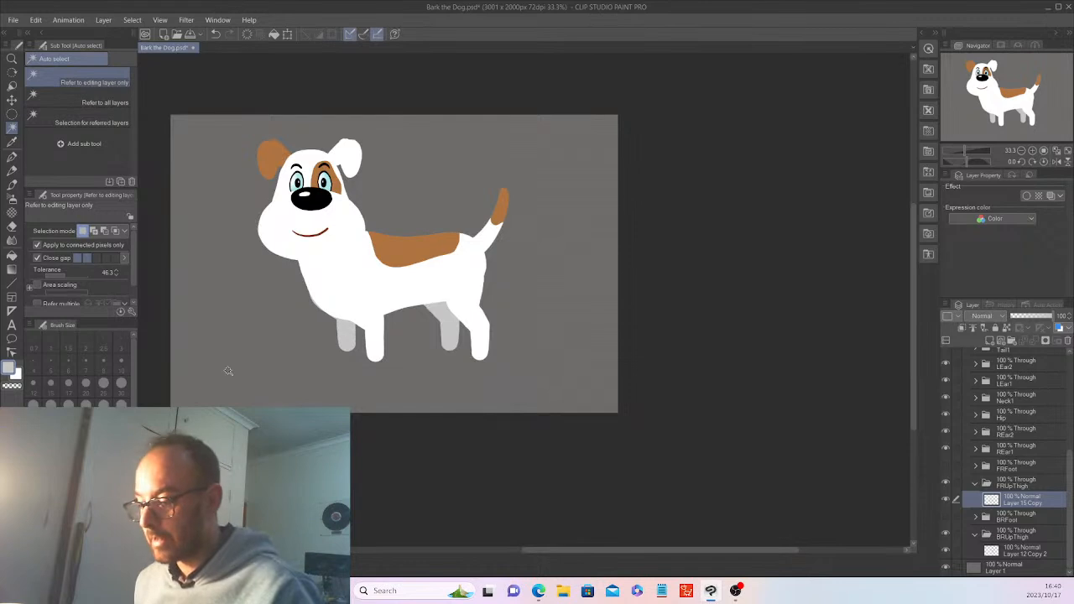
left_click(975, 484)
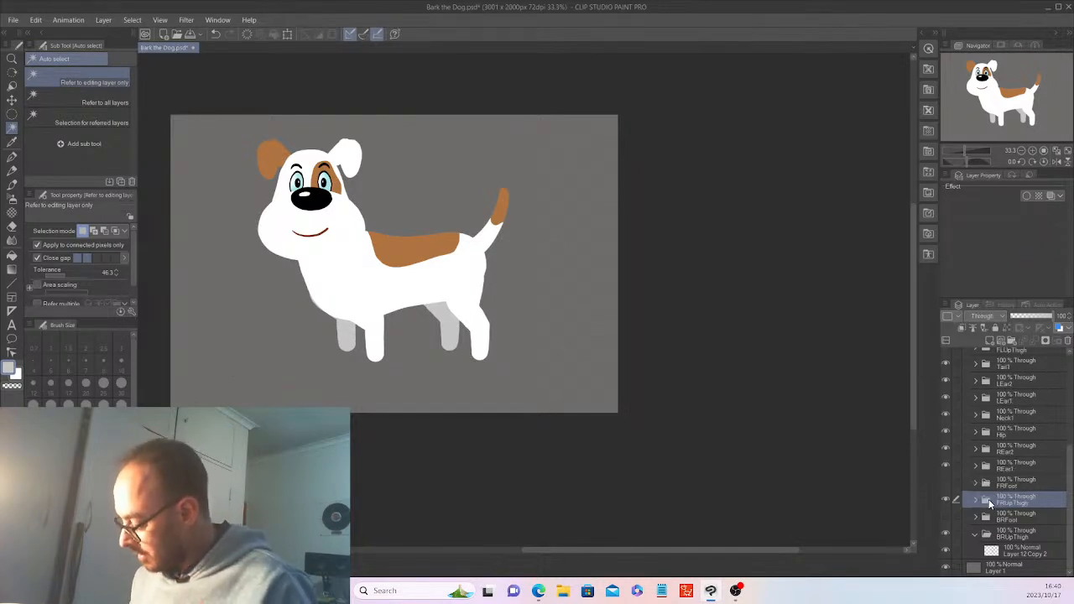
left_click(976, 534)
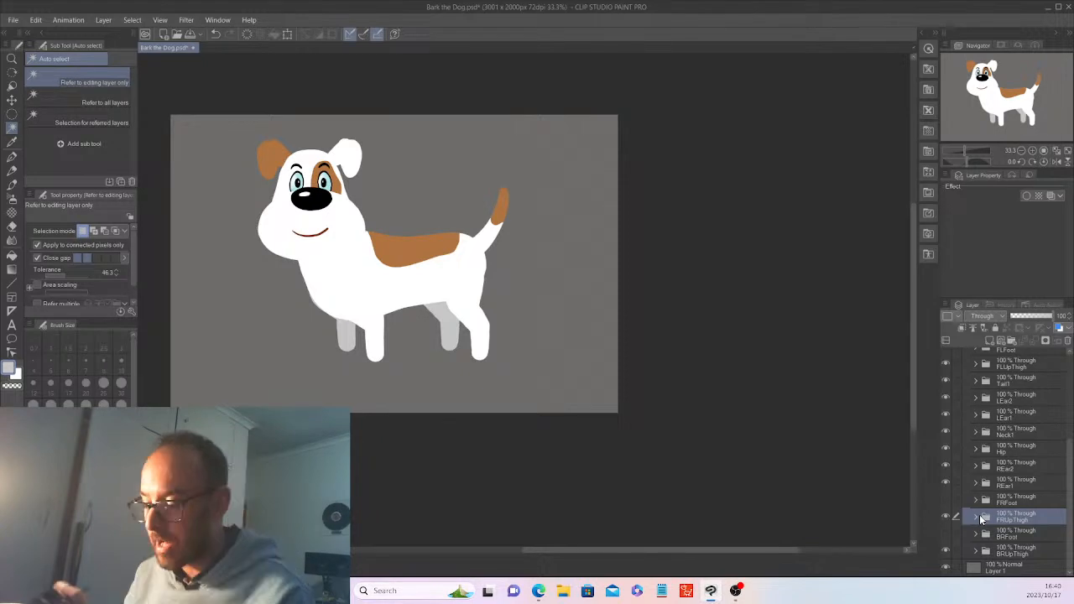
left_click_drag(1070, 490, 1072, 403)
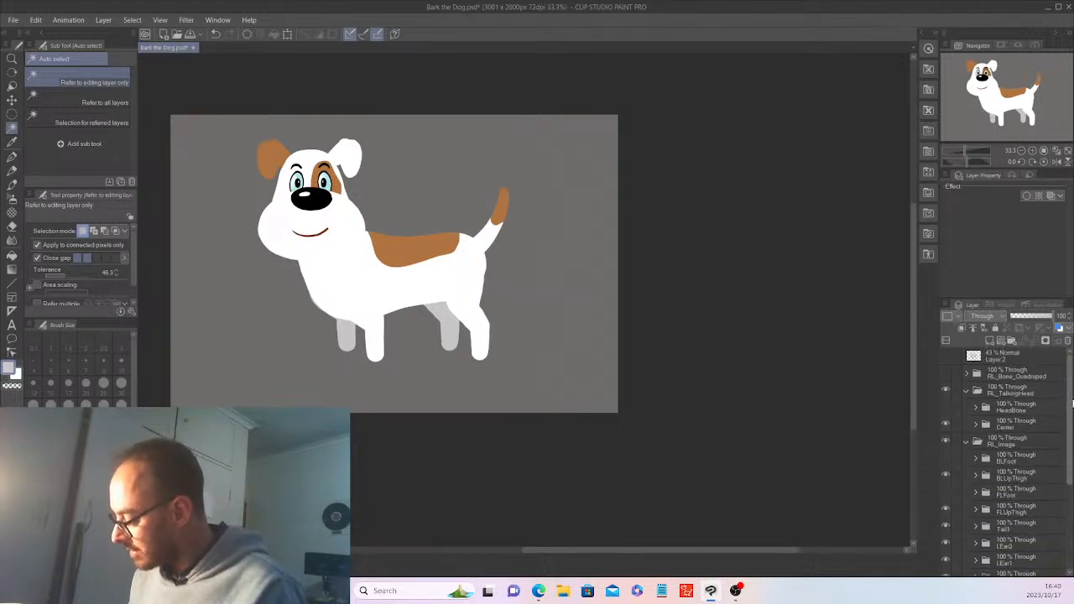
left_click(946, 371)
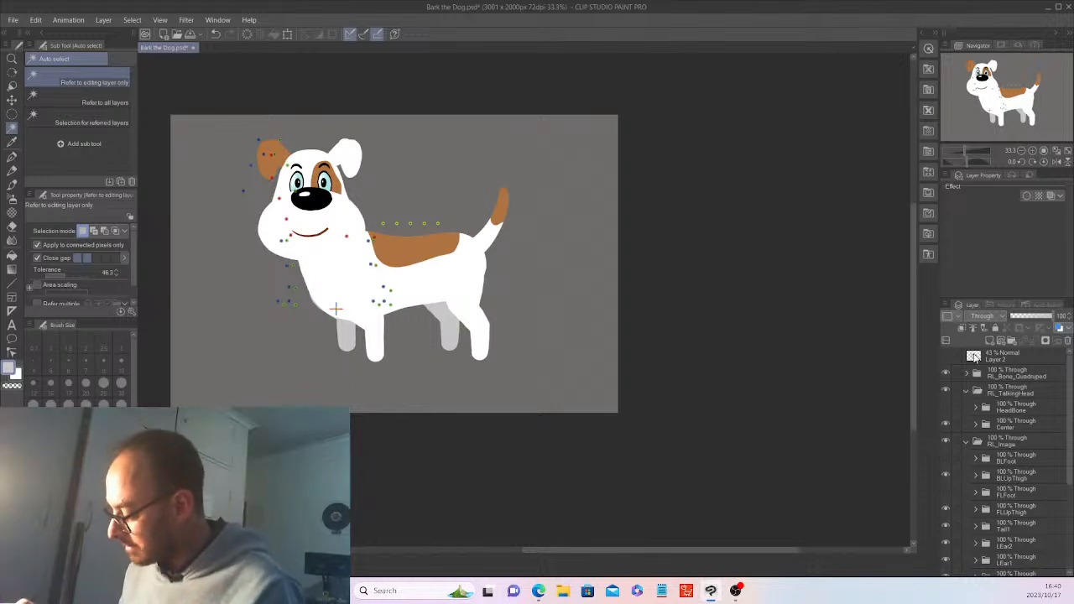
left_click(944, 371)
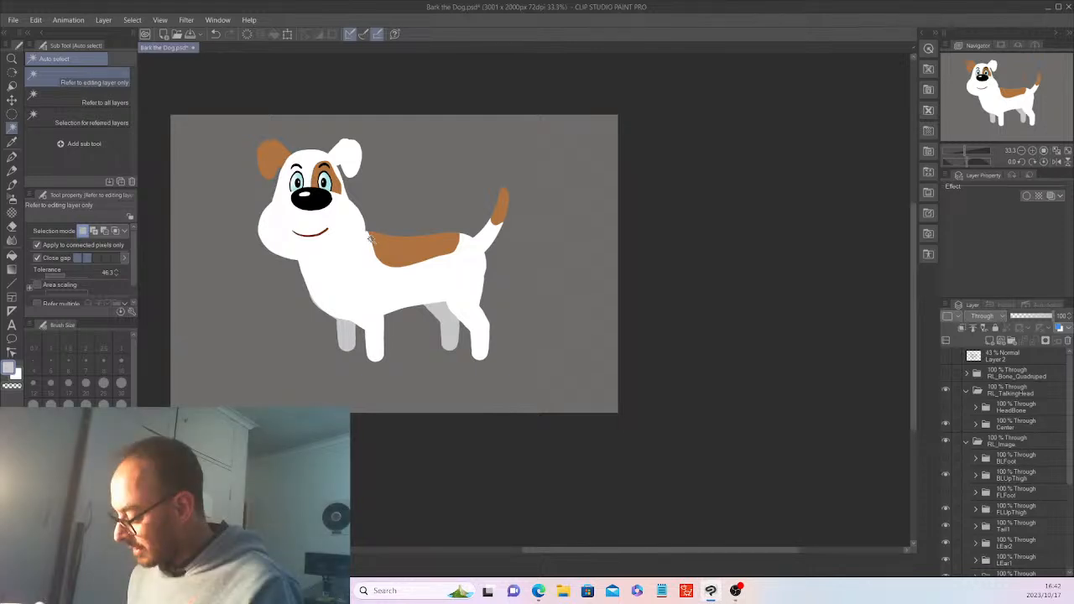
Delete the old foot layer inside the BLFoot folder
left_click(976, 459)
left_click(945, 458)
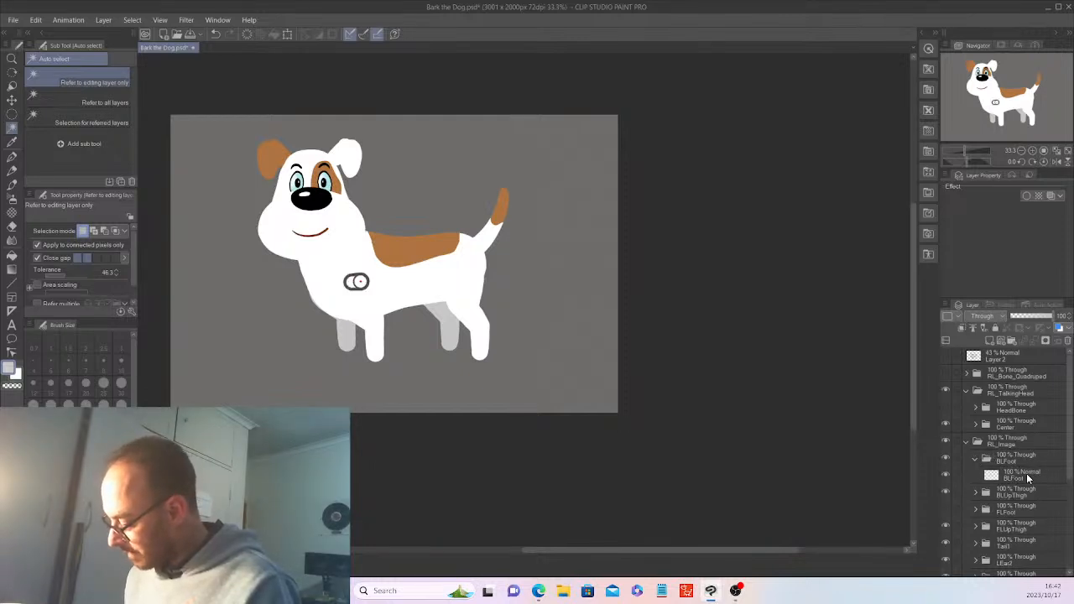
left_click(1025, 473)
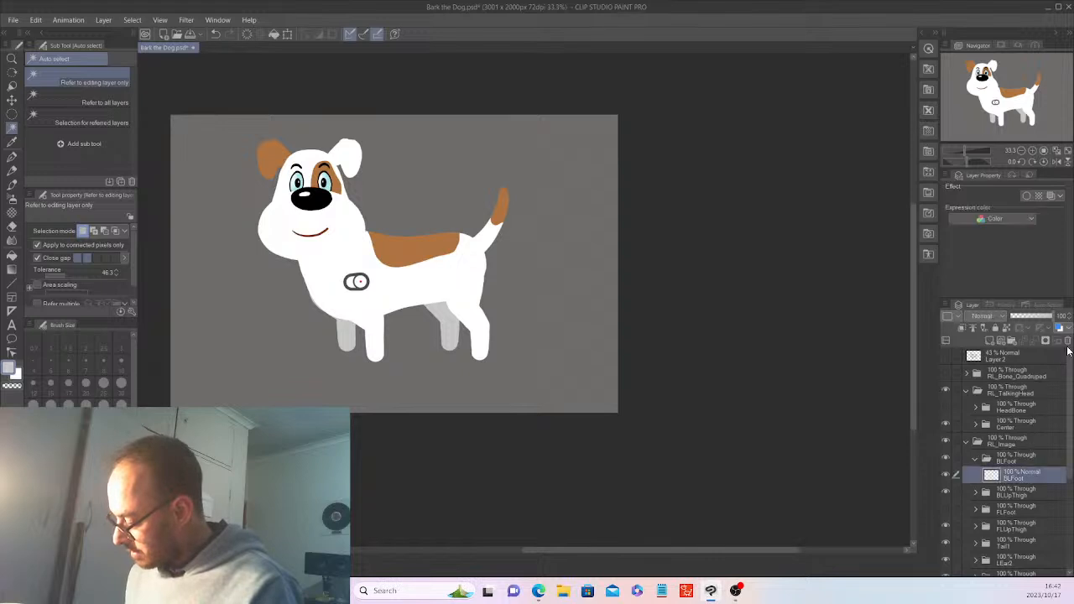
left_click(1067, 341)
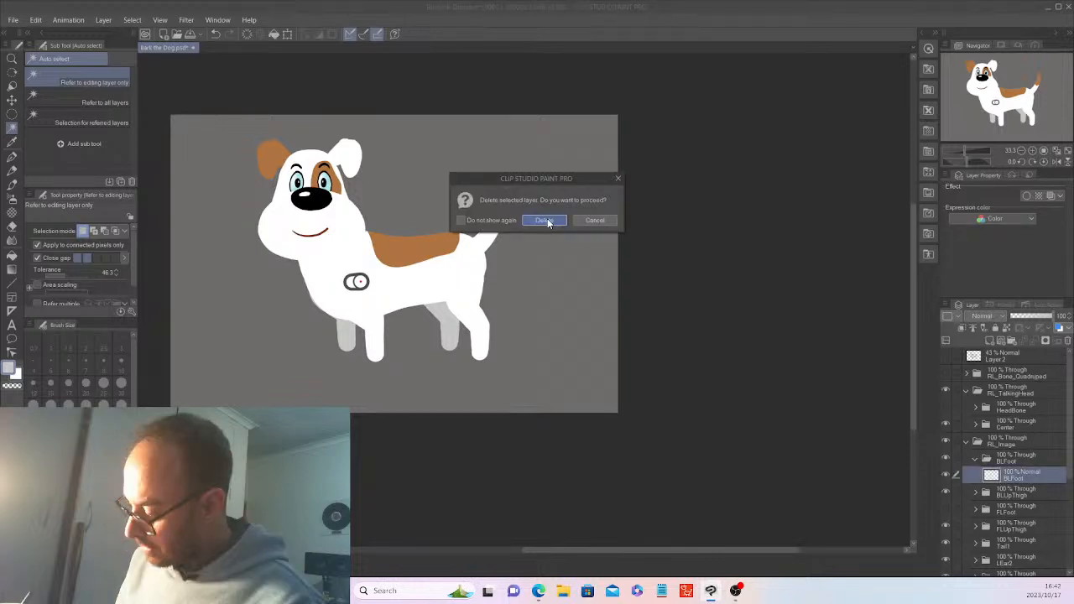
left_click(546, 220)
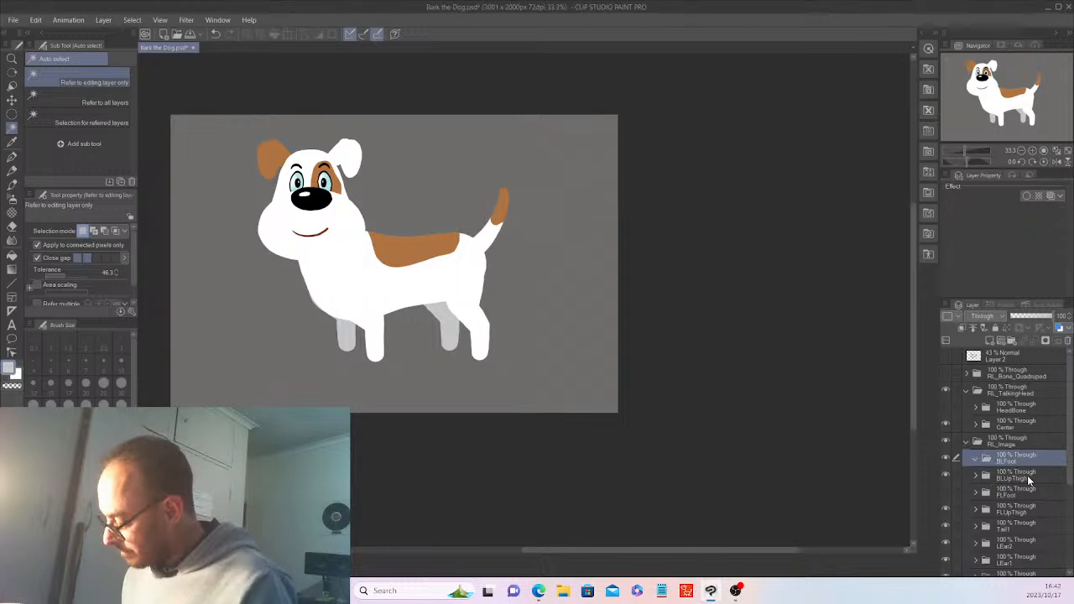
Copy Layer 11's white foot circle into the BLFoot folder
left_click(985, 476)
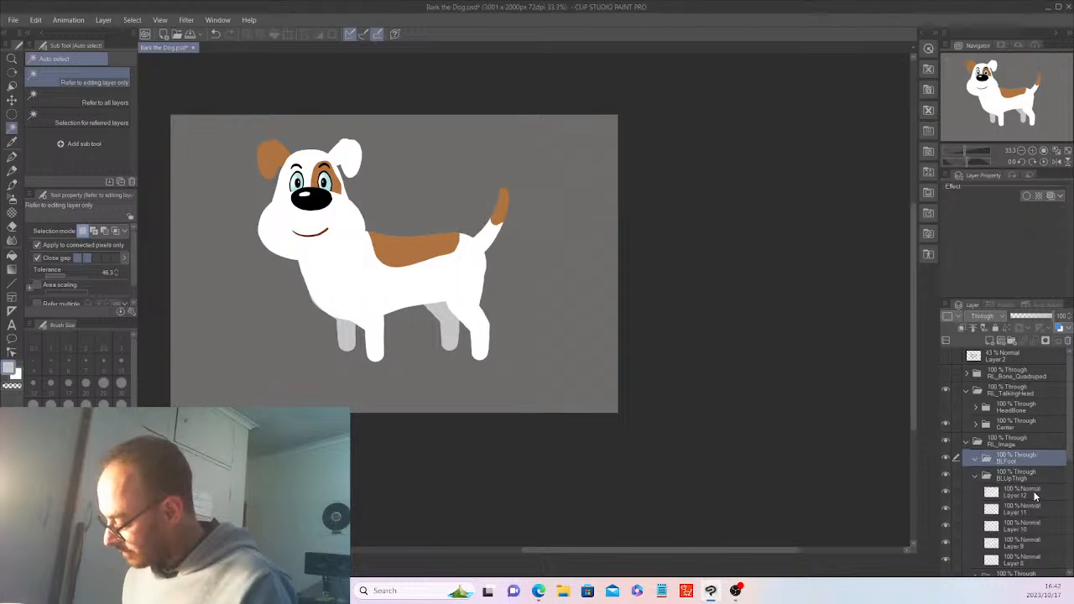
left_click(947, 542)
left_click(945, 524)
left_click(946, 524)
left_click(945, 508)
left_click(944, 508)
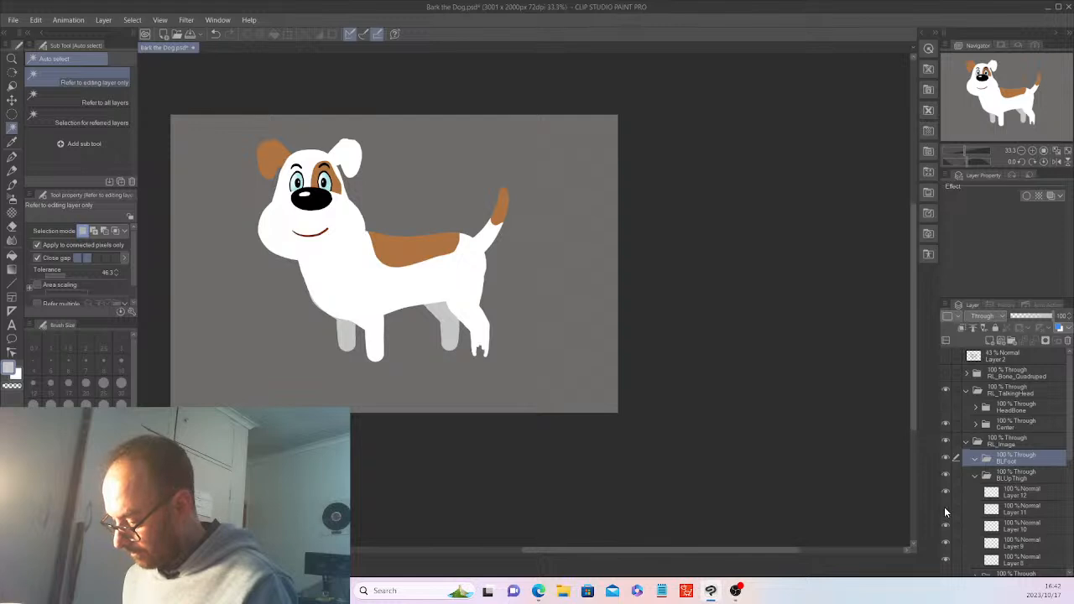
left_click(1020, 506)
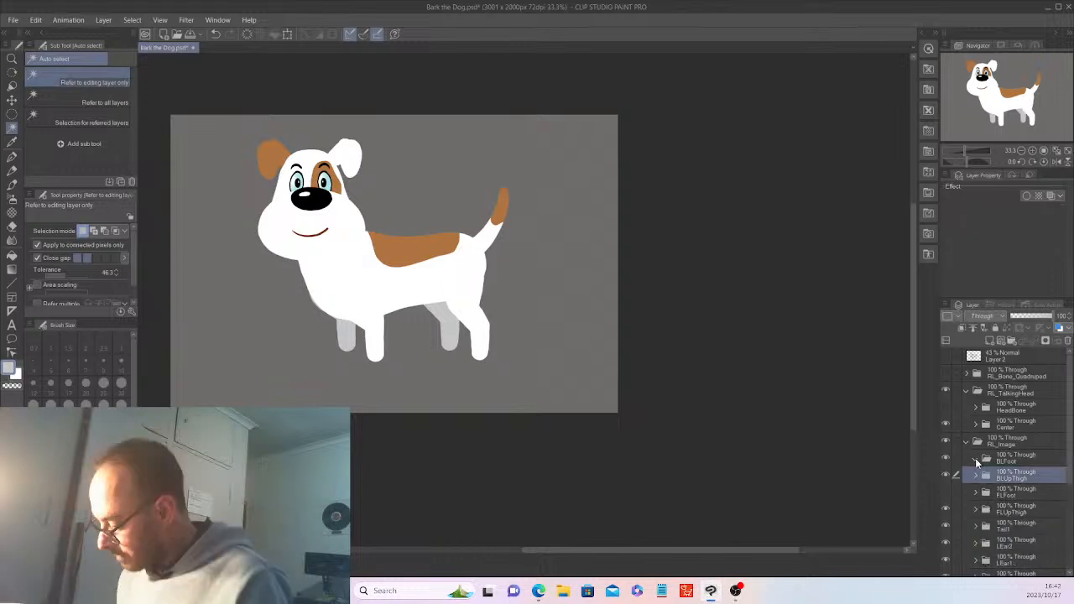
left_click(1024, 457)
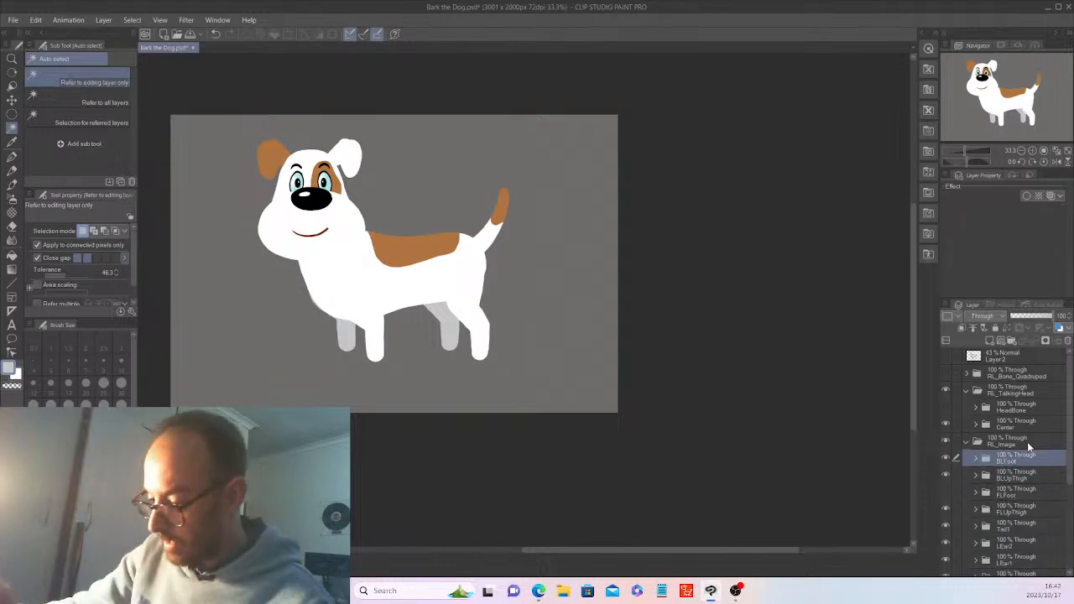
left_click(36, 20)
left_click(65, 95)
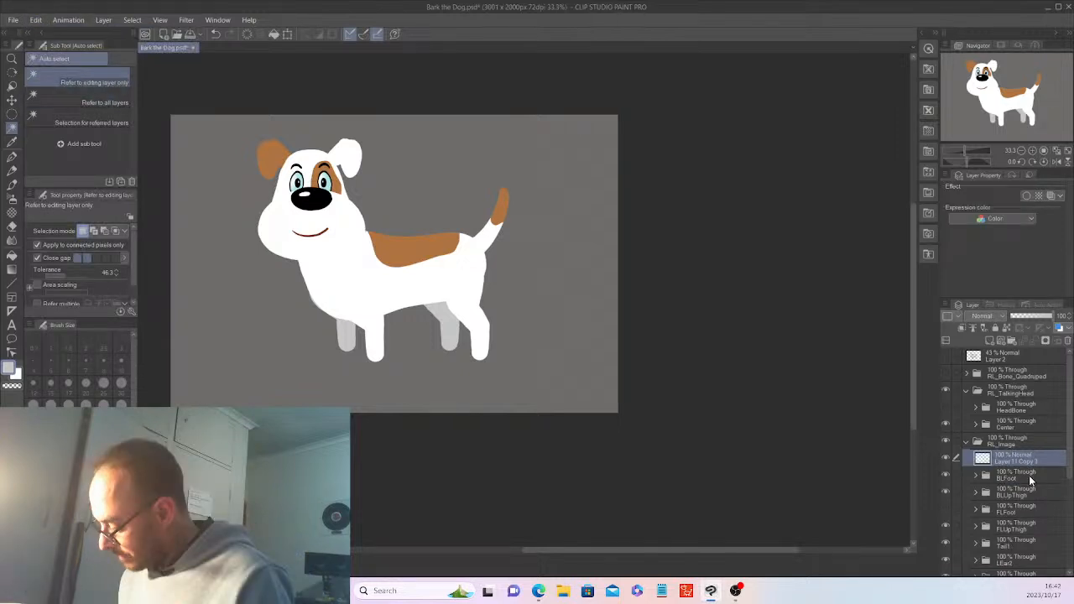
left_click_drag(1031, 463, 1021, 483)
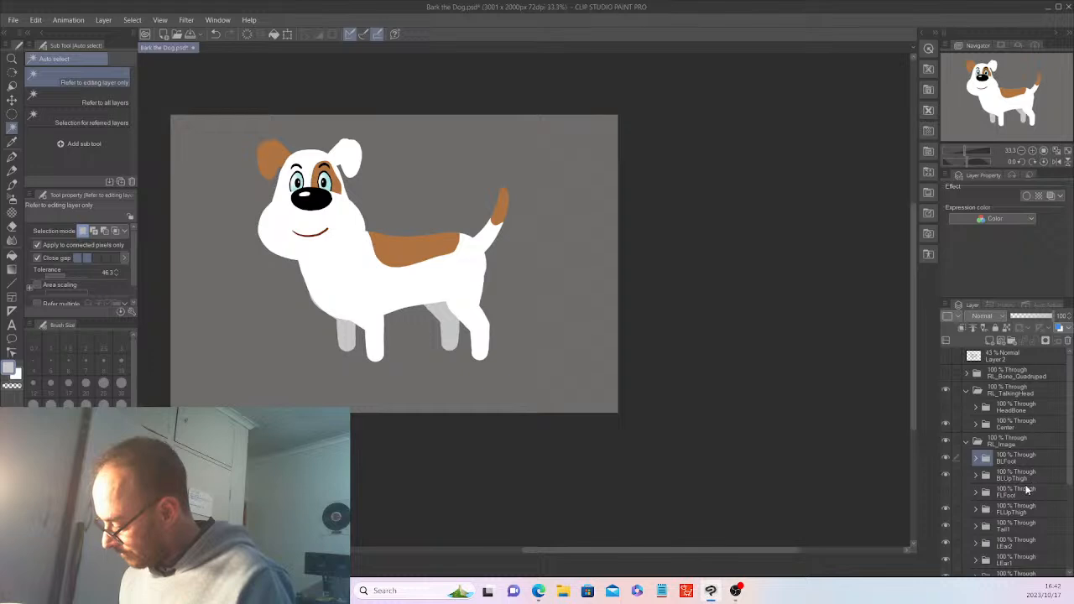
Fade BLUpThigh to 45% opacity and add a new blank layer in BLFoot
left_click(1017, 475)
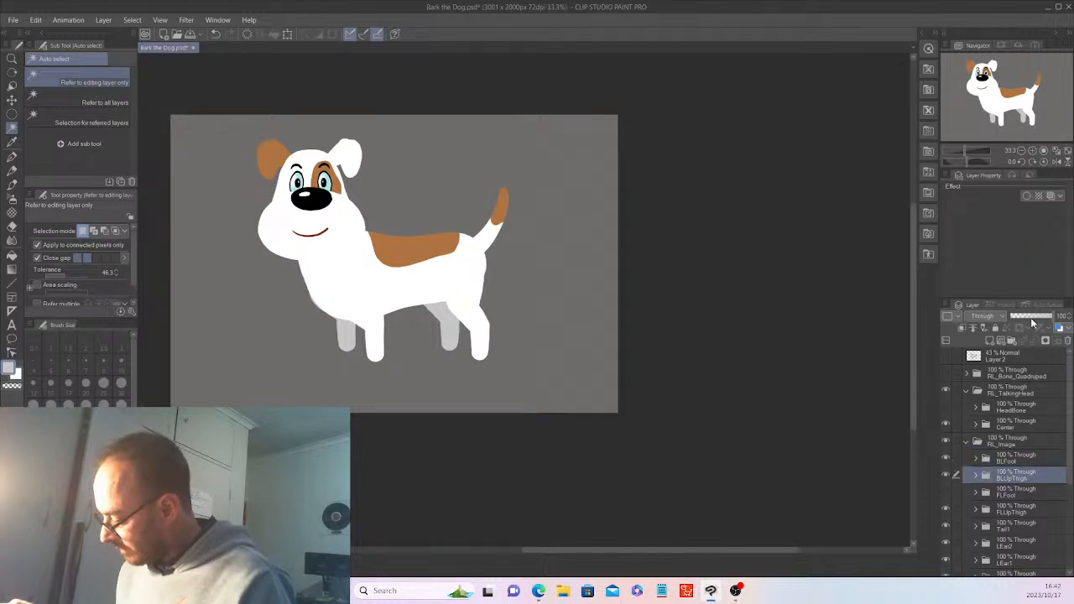
left_click(1032, 323)
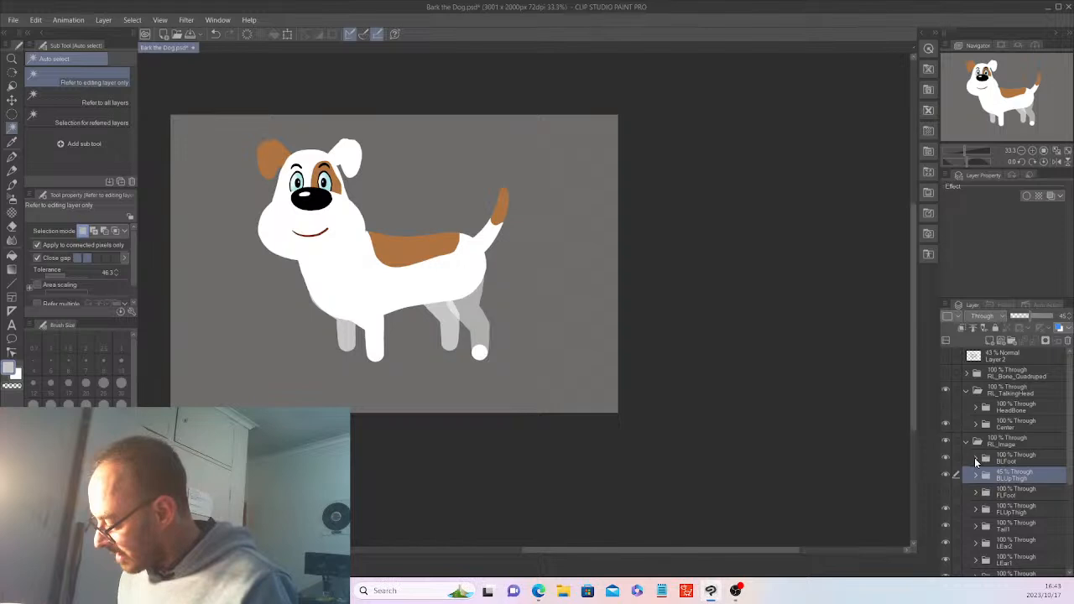
left_click(991, 340)
left_click(991, 341)
left_click(13, 159)
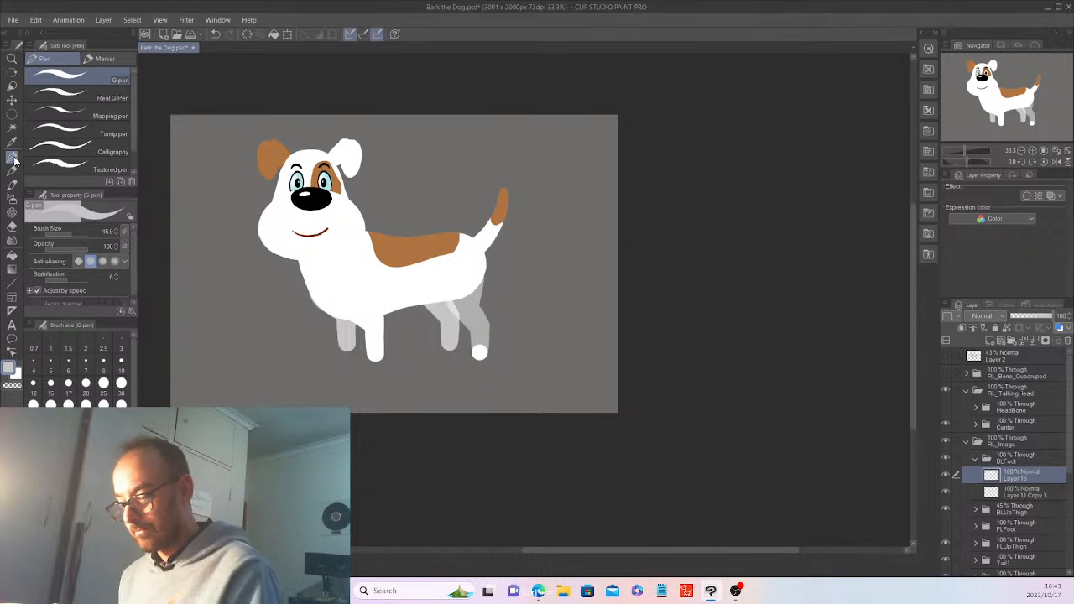
Zoom in and paint a white paw shape extending left from the foot circle
key("ctrl+plus")
key("ctrl+plus")
key("ctrl+plus")
left_click_drag(690, 555, 655, 544)
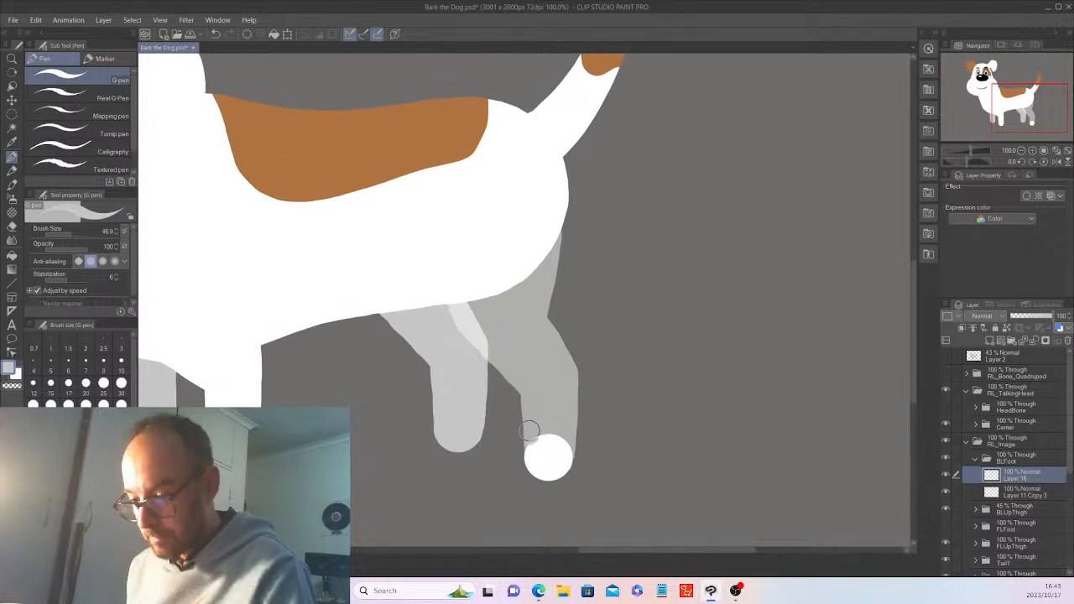
left_click(539, 445, "alt")
mouse_move(530, 442)
left_mouse_down()
mouse_move(493, 454)
mouse_move(491, 474)
mouse_move(505, 482)
mouse_move(560, 436)
left_mouse_up()
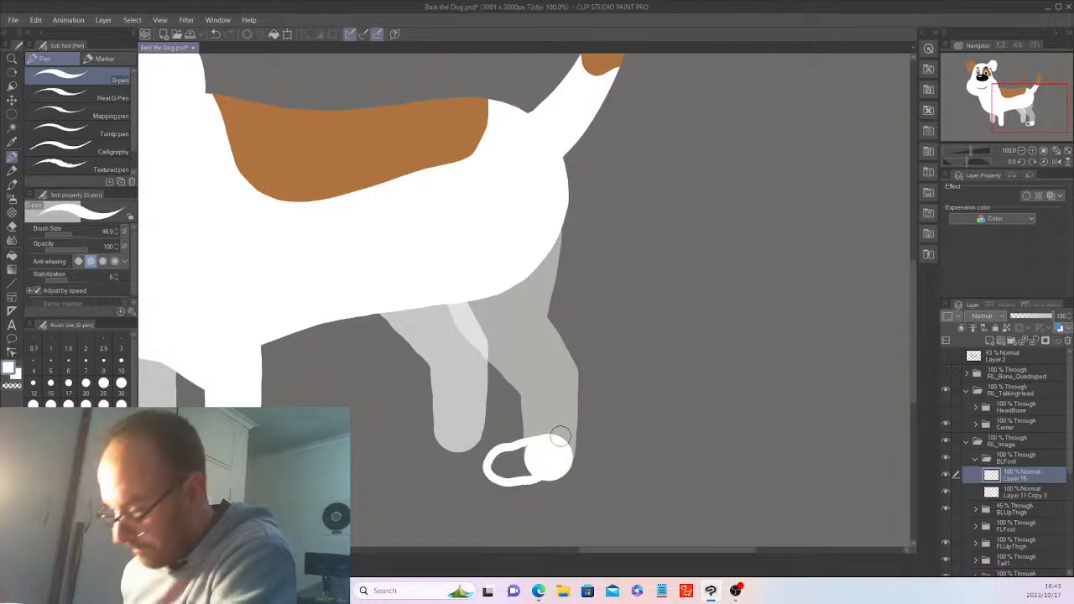
key("ctrl+z")
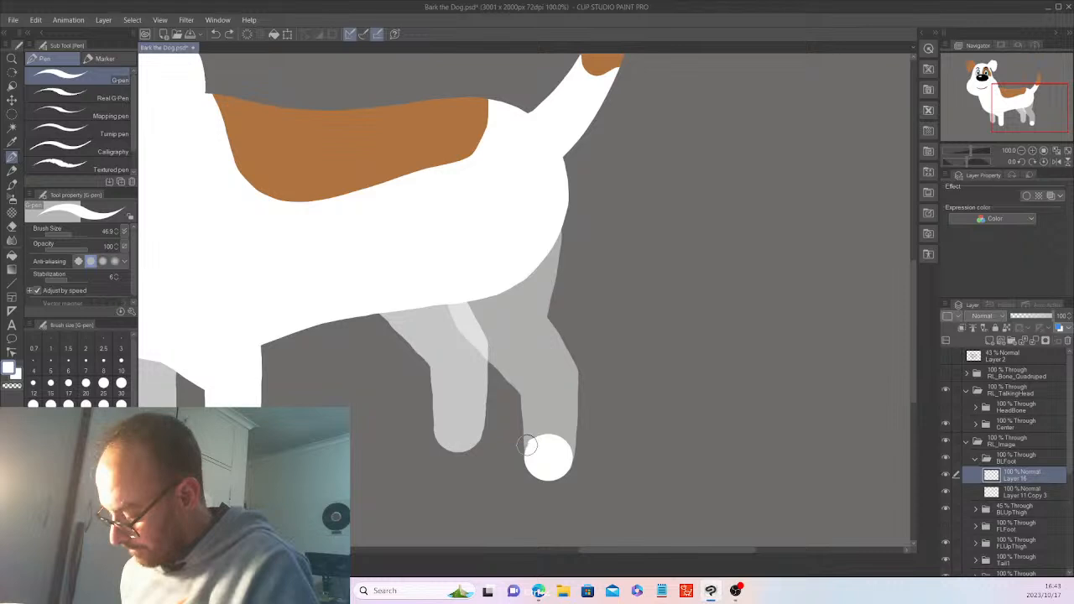
mouse_move(526, 445)
left_mouse_down()
mouse_move(488, 449)
mouse_move(483, 461)
mouse_move(502, 479)
mouse_move(535, 480)
mouse_move(550, 460)
mouse_move(518, 445)
mouse_move(494, 466)
mouse_move(530, 449)
left_mouse_up()
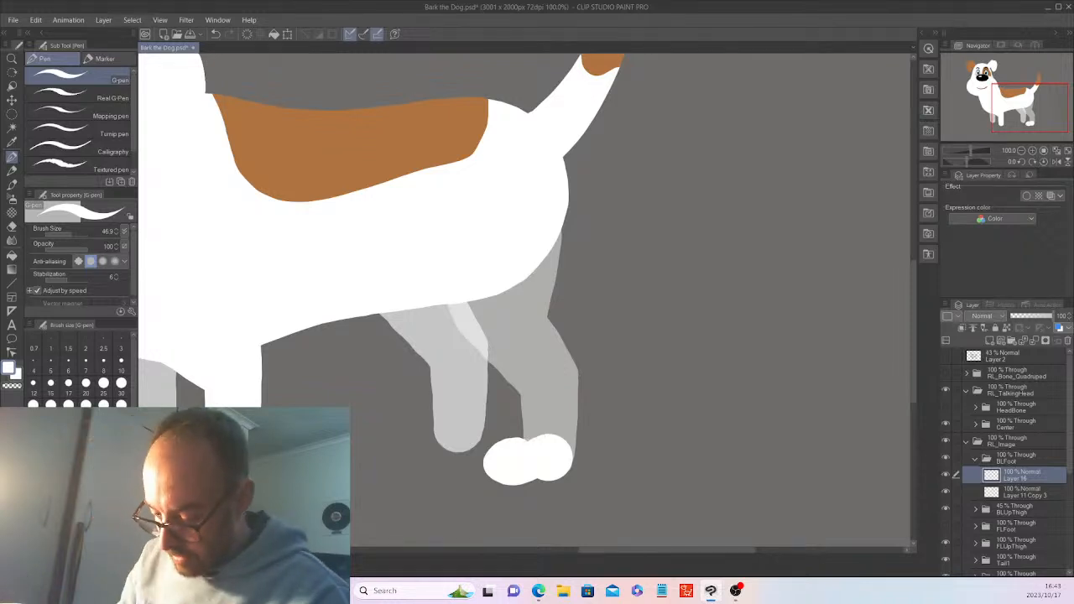
Draw grey toe lines on the paw with the brush size set to about 25.1
left_click(47, 495)
left_click(56, 232)
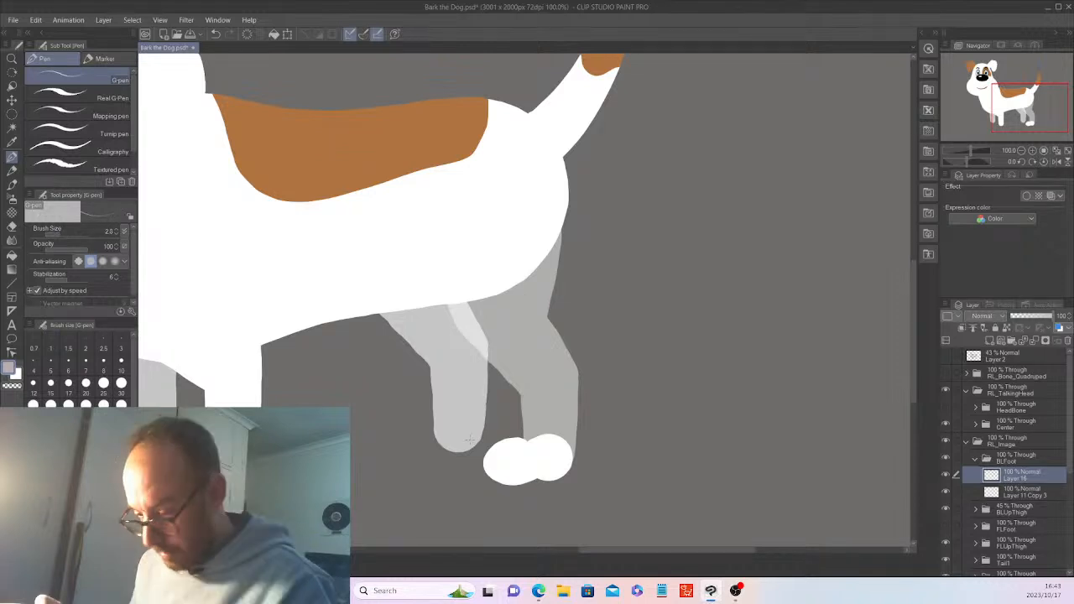
left_click(67, 233)
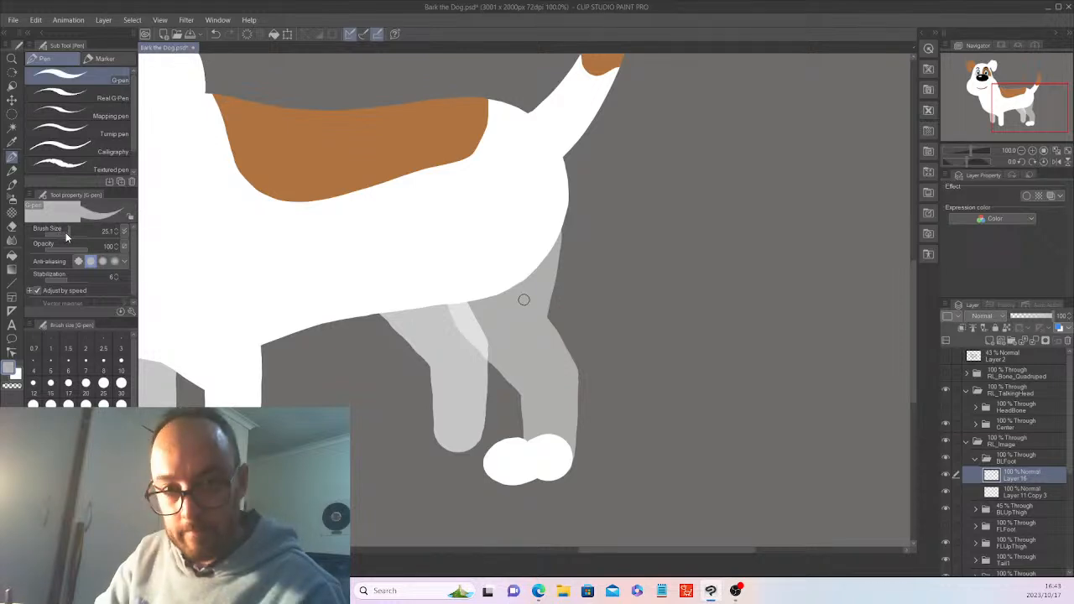
left_click_drag(499, 453, 496, 477)
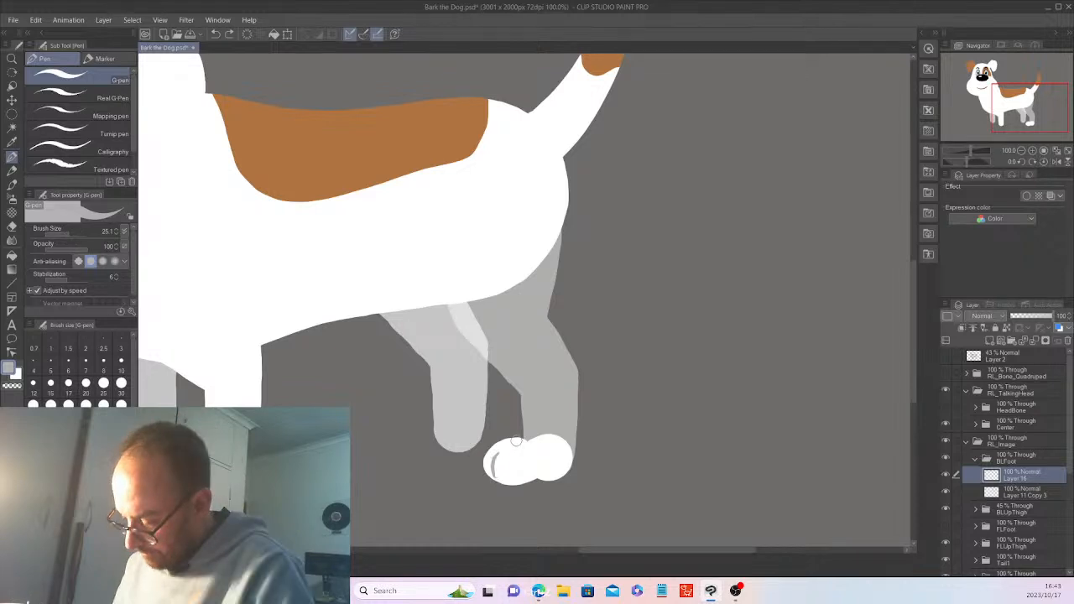
key("ctrl+z")
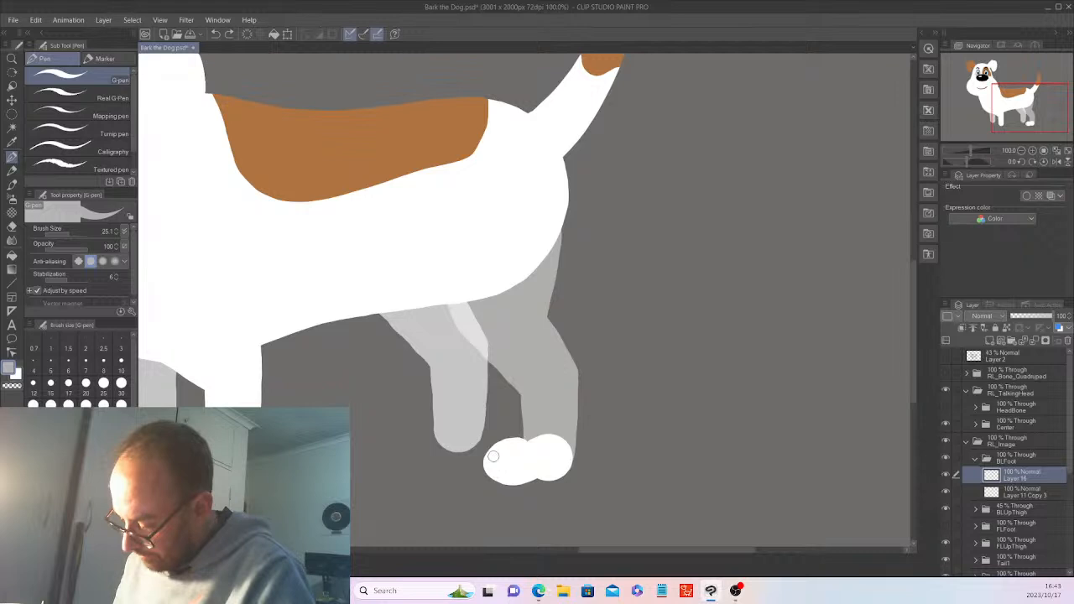
left_click_drag(497, 456, 492, 474)
left_click_drag(513, 458, 510, 481)
key("ctrl+z")
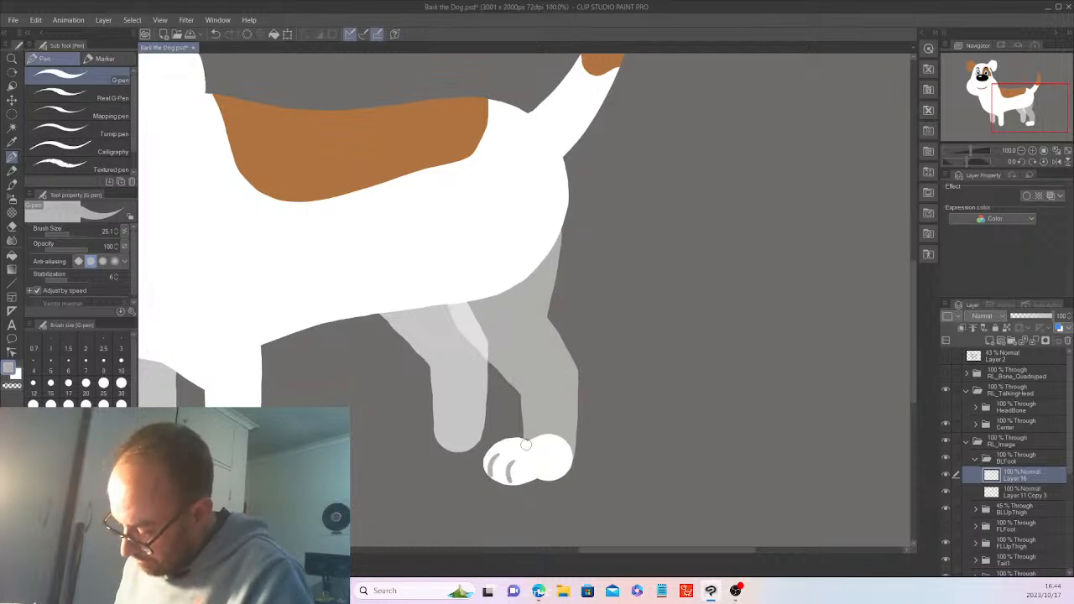
On a new layer above Layer 11 Copy 3, paint white along the paw's right edge
left_click(1025, 491)
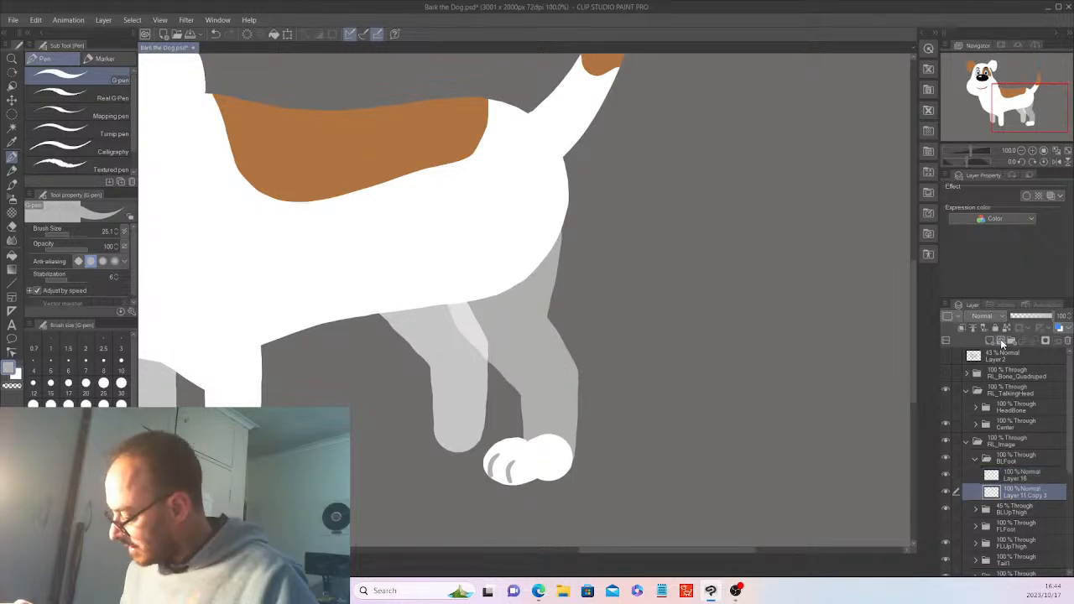
left_click(946, 340)
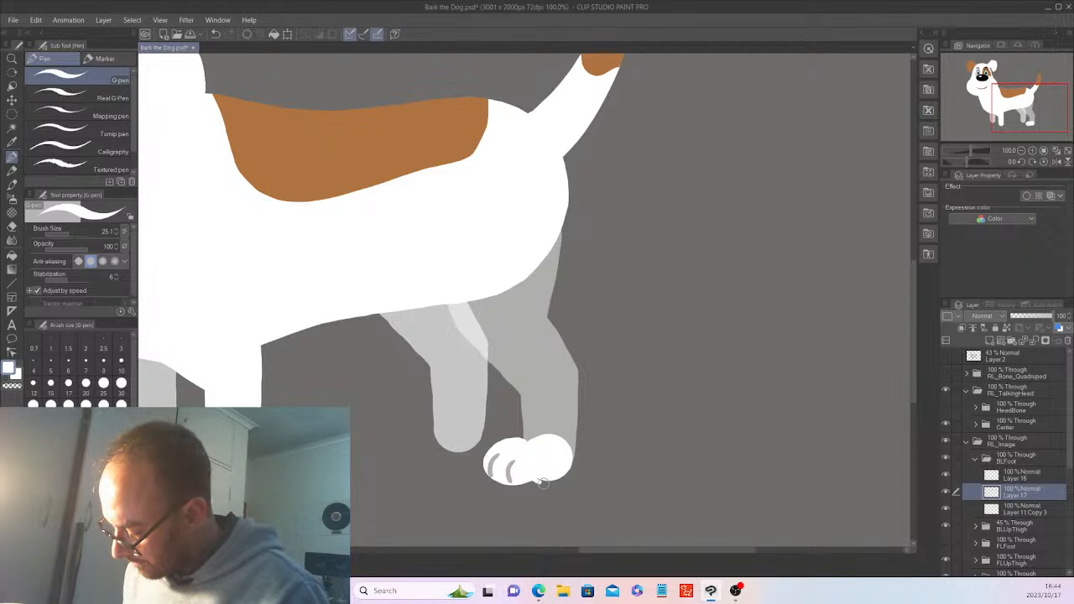
left_click_drag(541, 482, 567, 442)
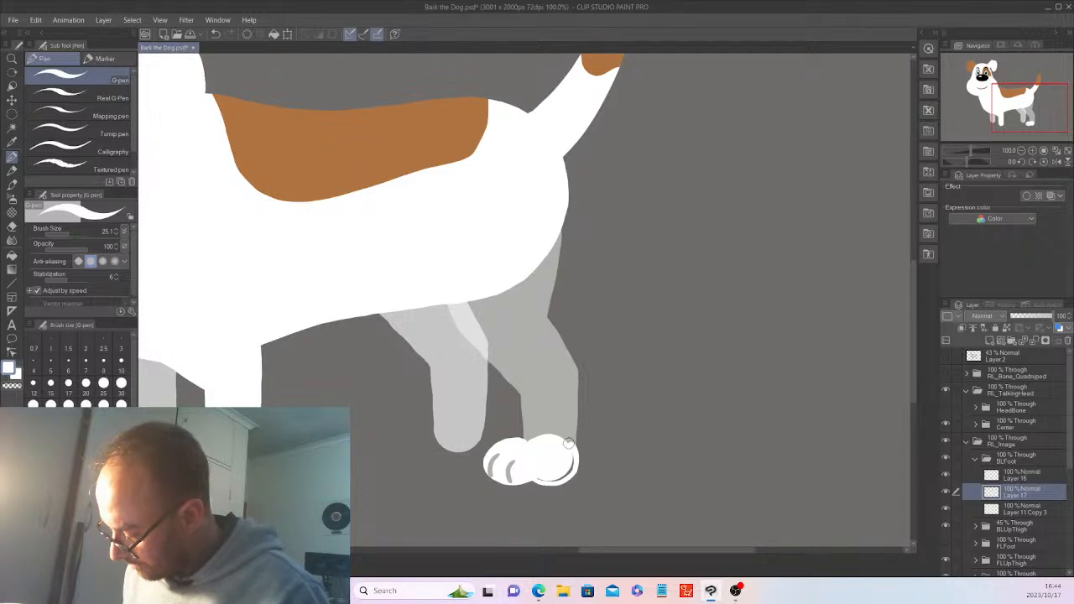
key("ctrl+z")
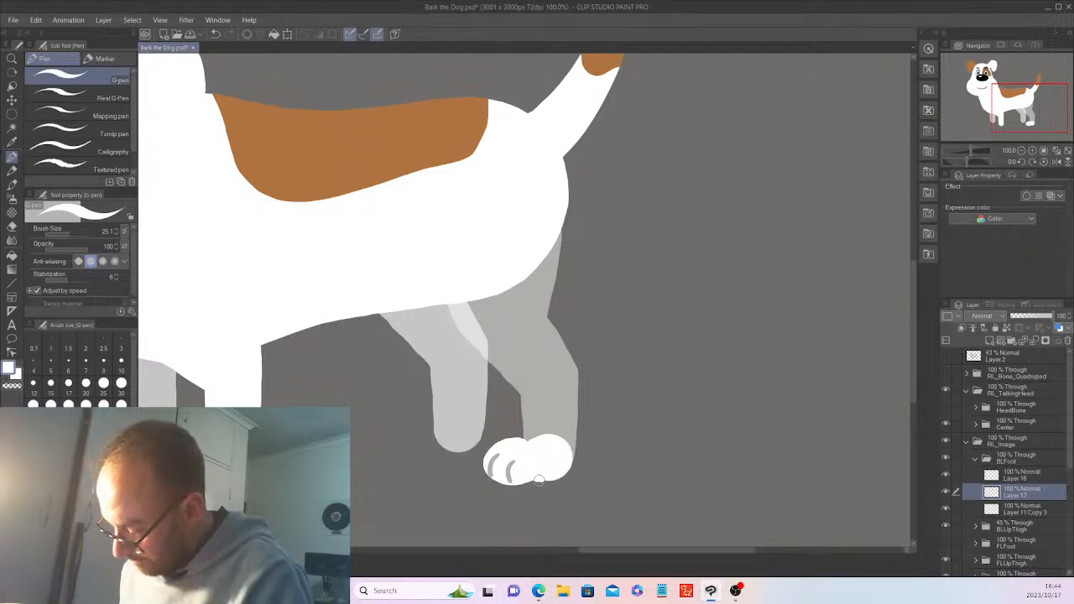
mouse_move(547, 482)
left_mouse_down()
mouse_move(574, 468)
mouse_move(569, 445)
left_mouse_up()
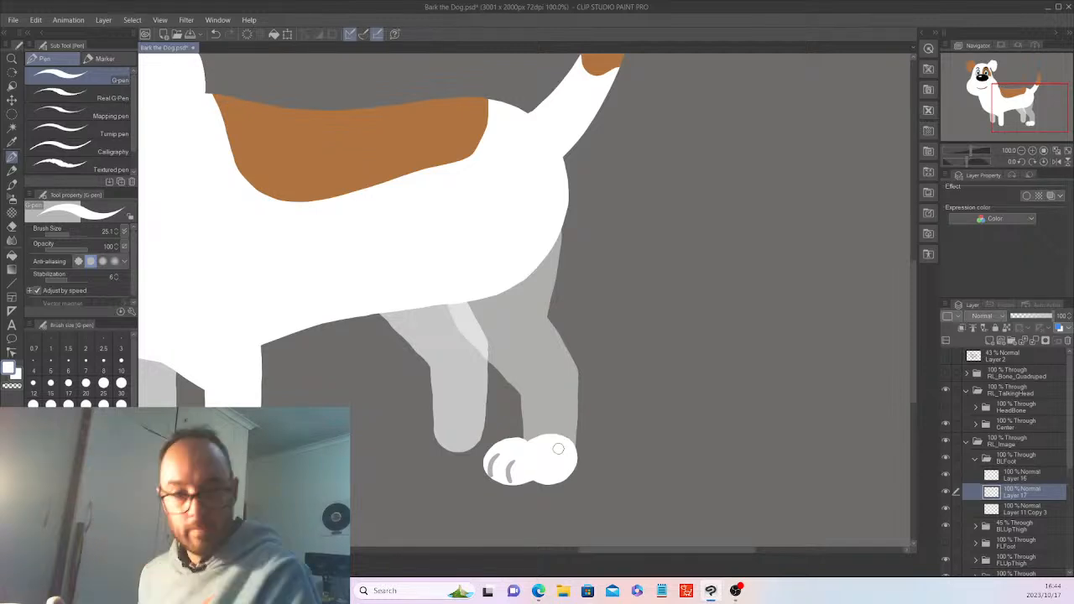
left_click(1019, 474)
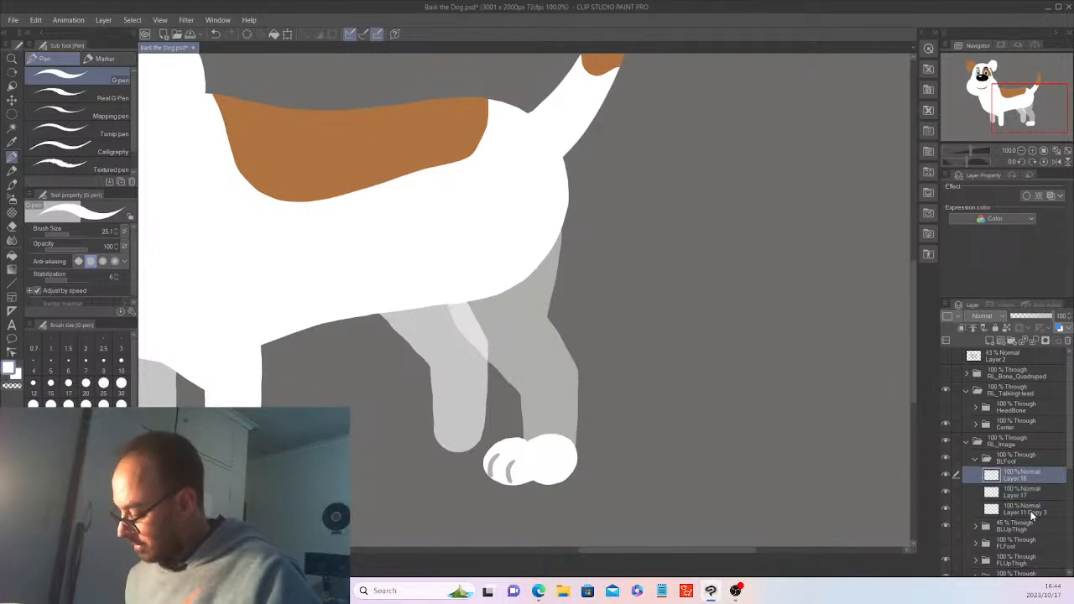
Copy the three toe-lined paw layers
left_click(1033, 508, "shift")
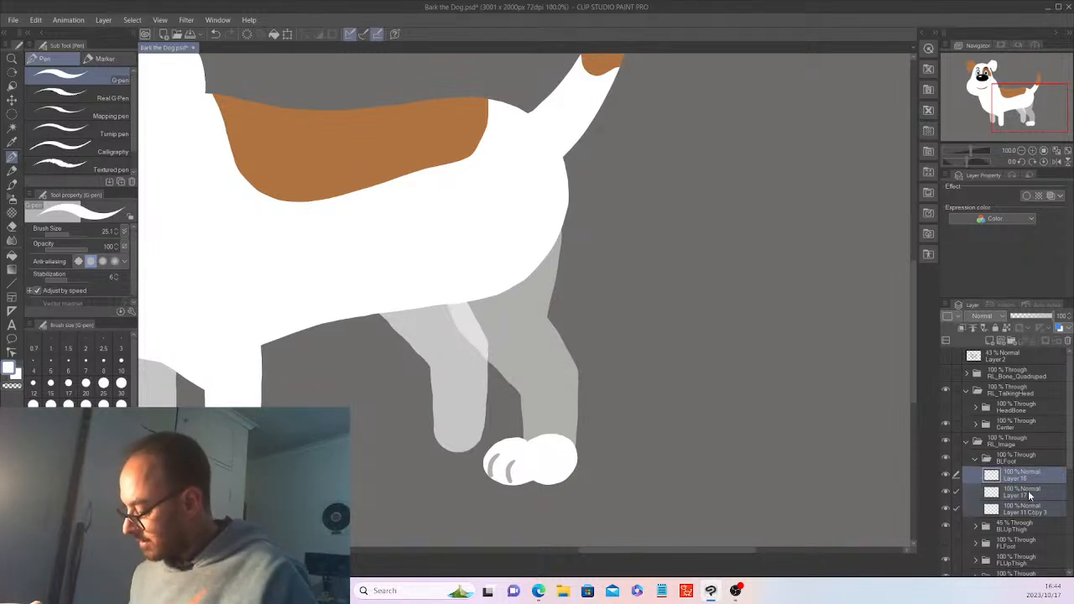
left_click(36, 19)
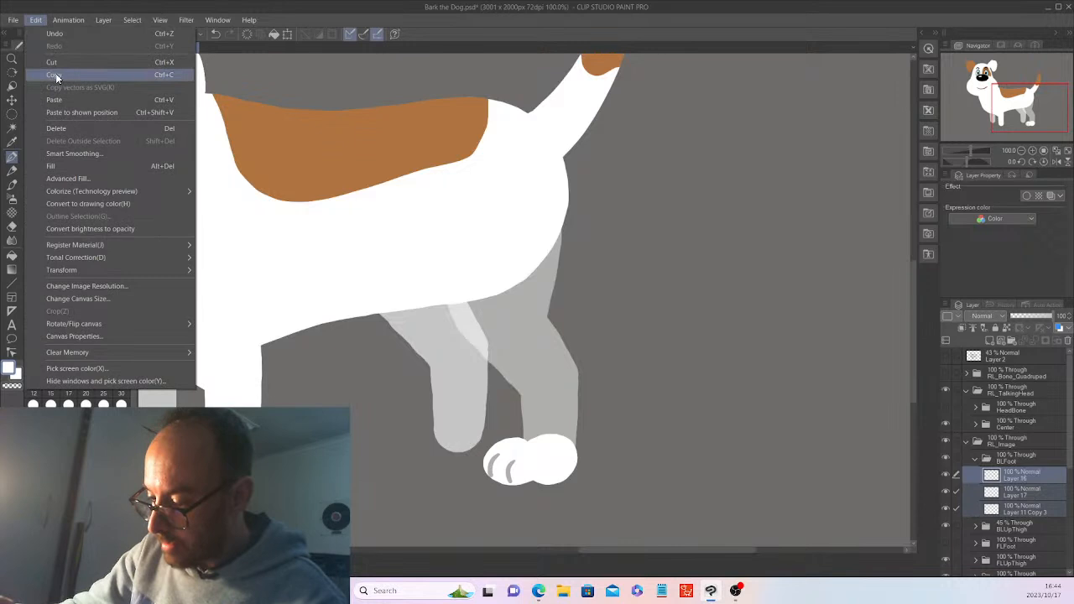
left_click(56, 77)
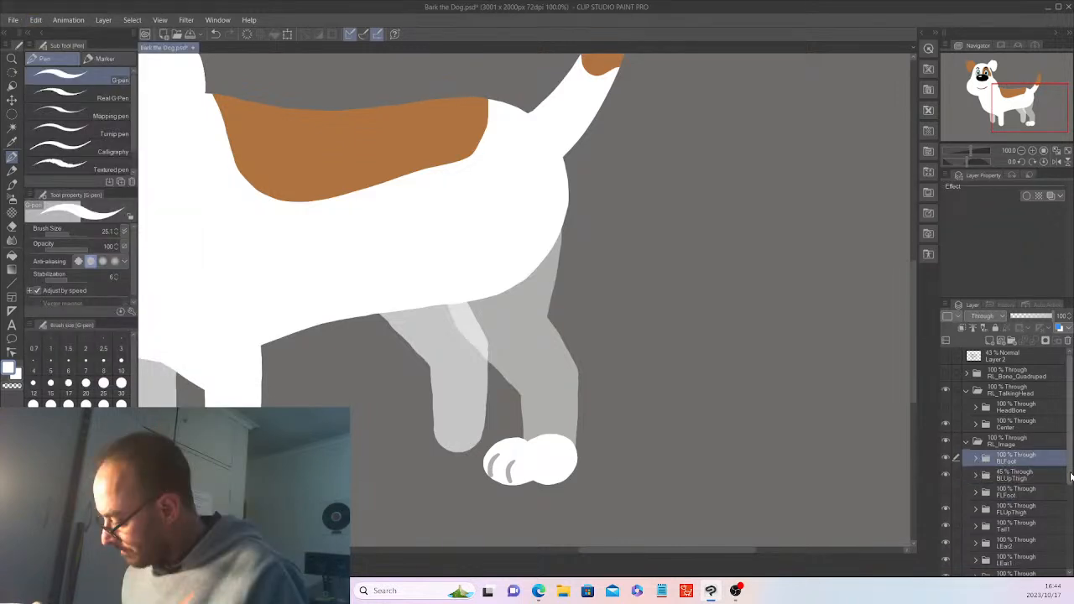
left_click_drag(1070, 477, 1070, 481)
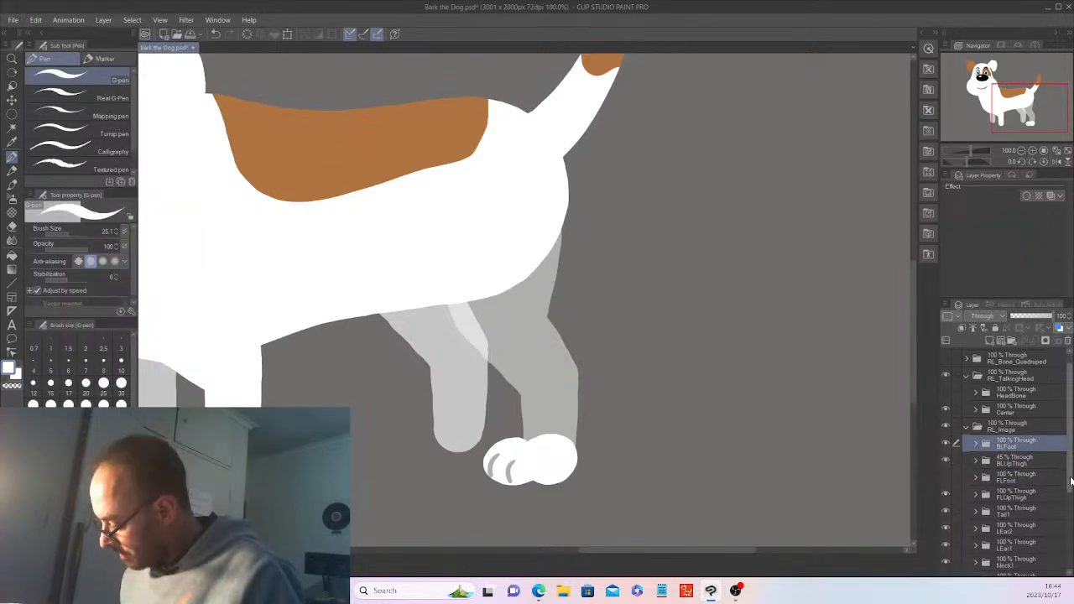
Delete the old foot layer inside the FLFoot folder
left_click(946, 477)
left_click(976, 478)
left_click(1017, 493)
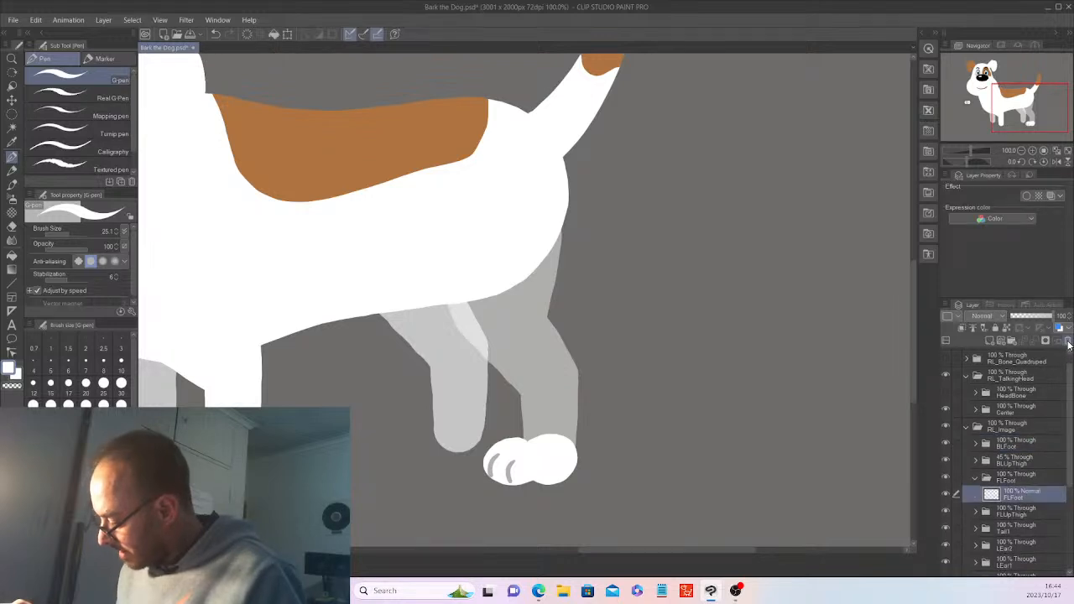
left_click(1061, 329)
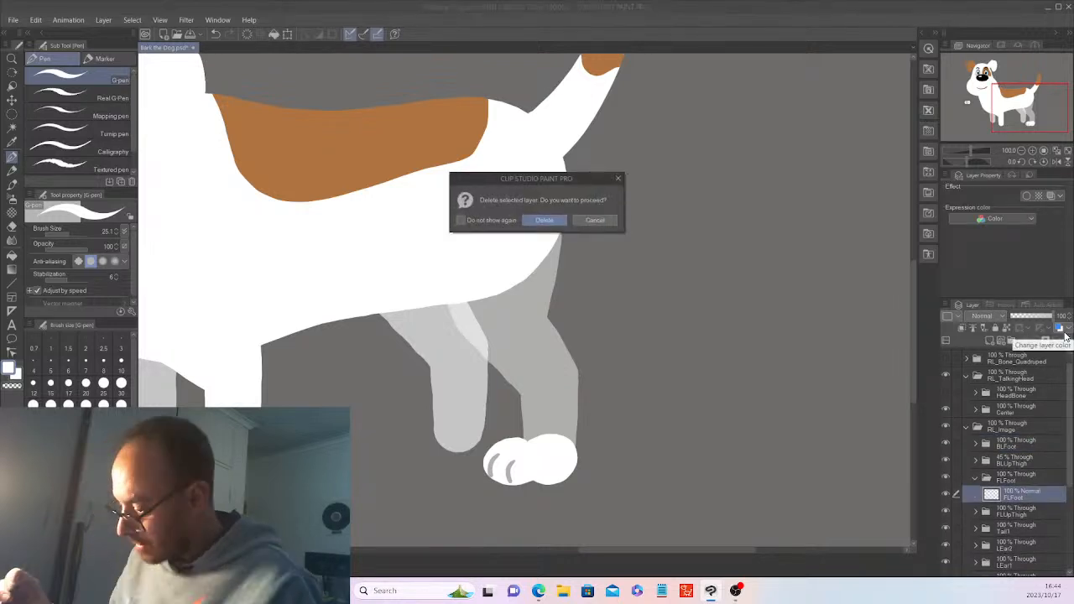
key("Return")
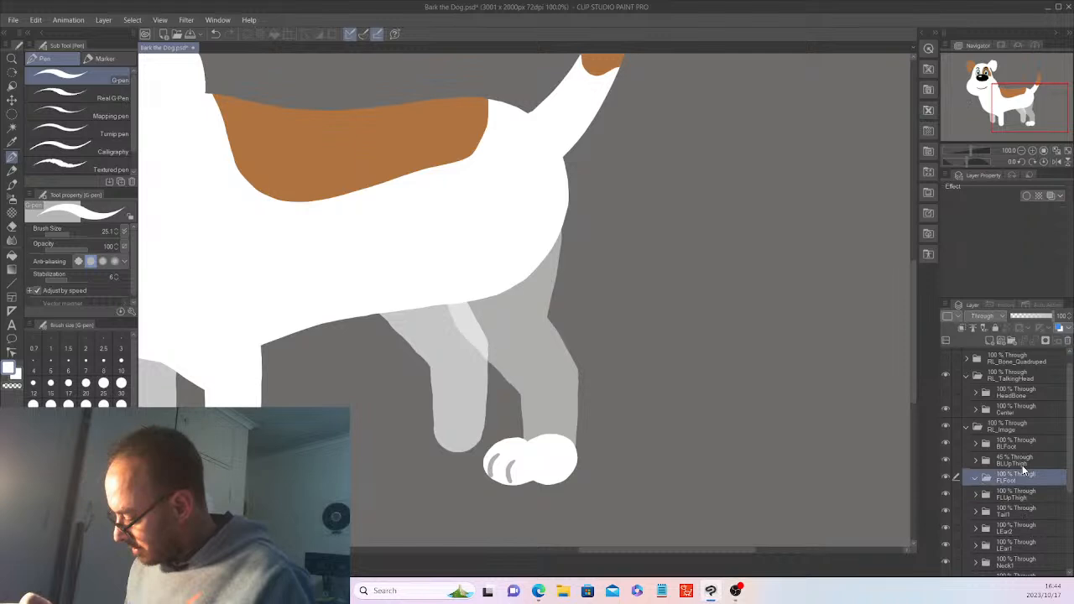
Paste the paw layers into FLFoot and move the paw under the front left leg
left_click(36, 19)
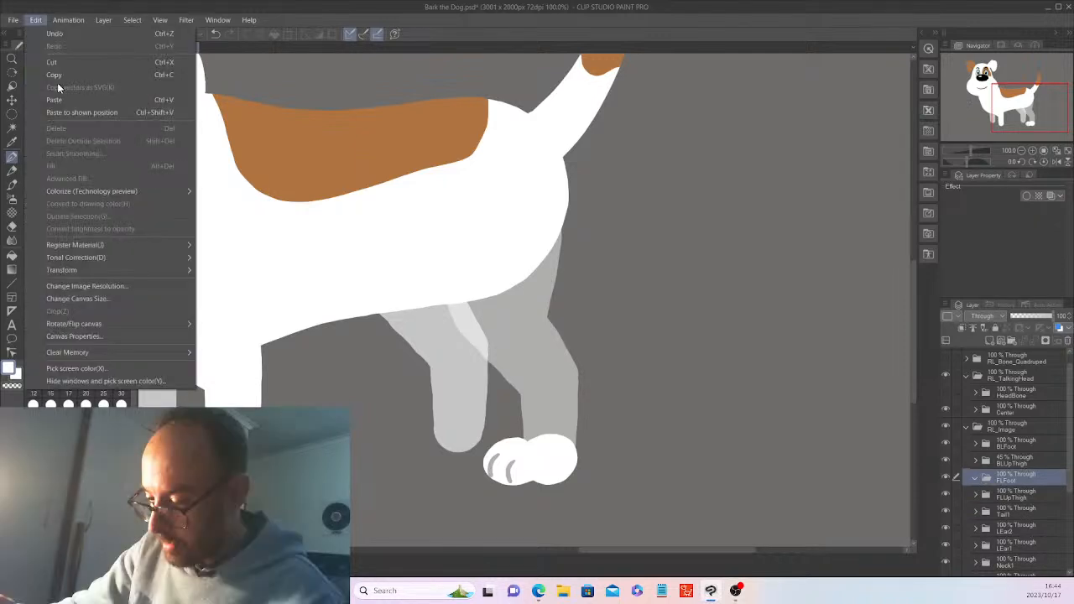
left_click(55, 100)
left_click_drag(706, 551, 674, 553)
key("k")
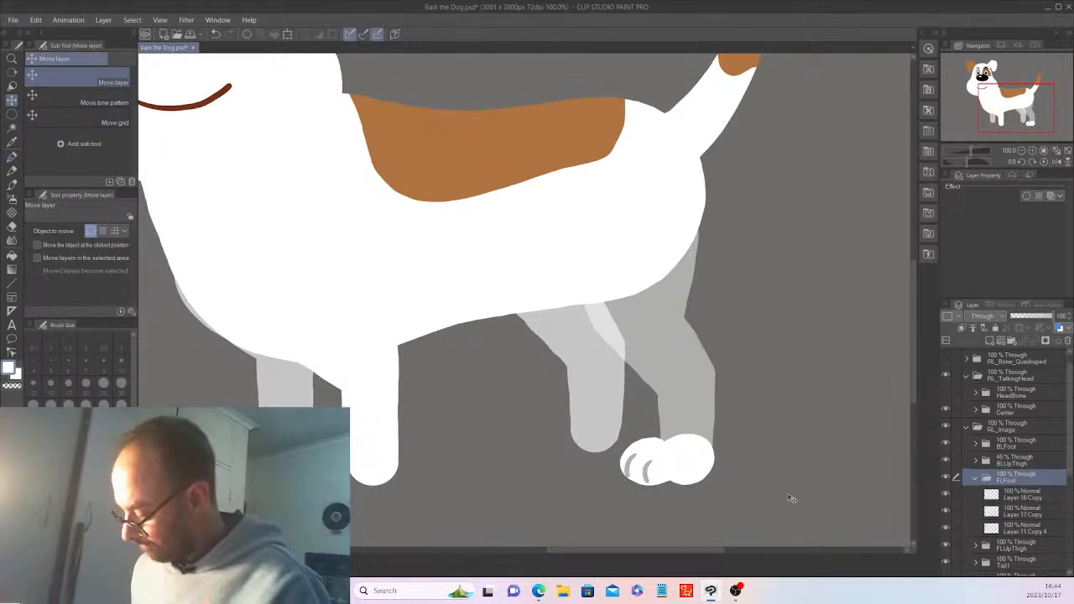
left_click_drag(780, 501, 472, 506)
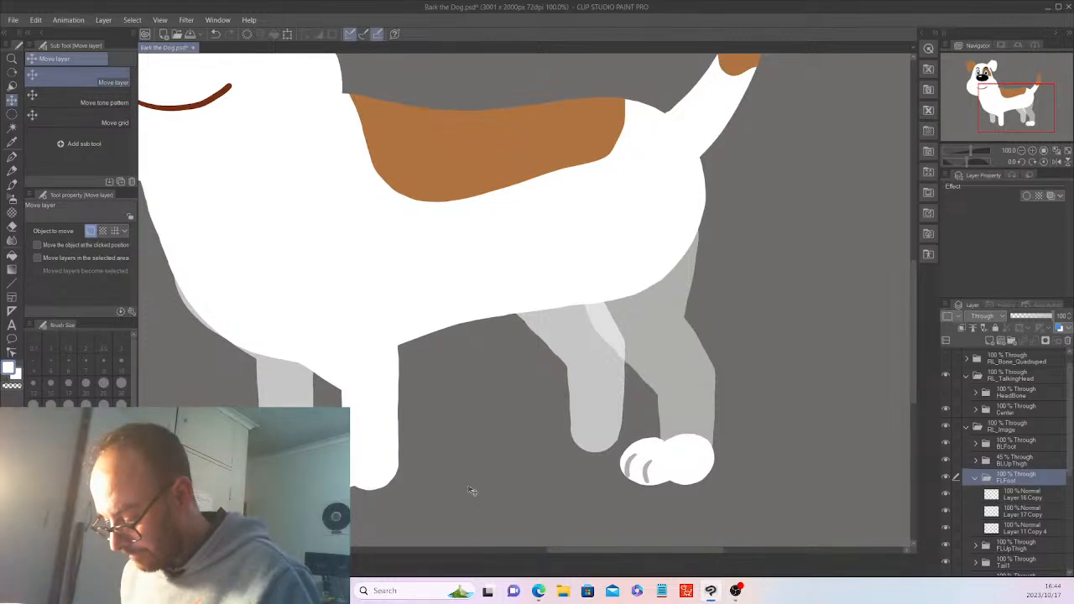
scroll(472, 491, "down", 1)
Collapse FLFoot and delete the old foot layer inside BRFoot
scroll(472, 491, "down", 2)
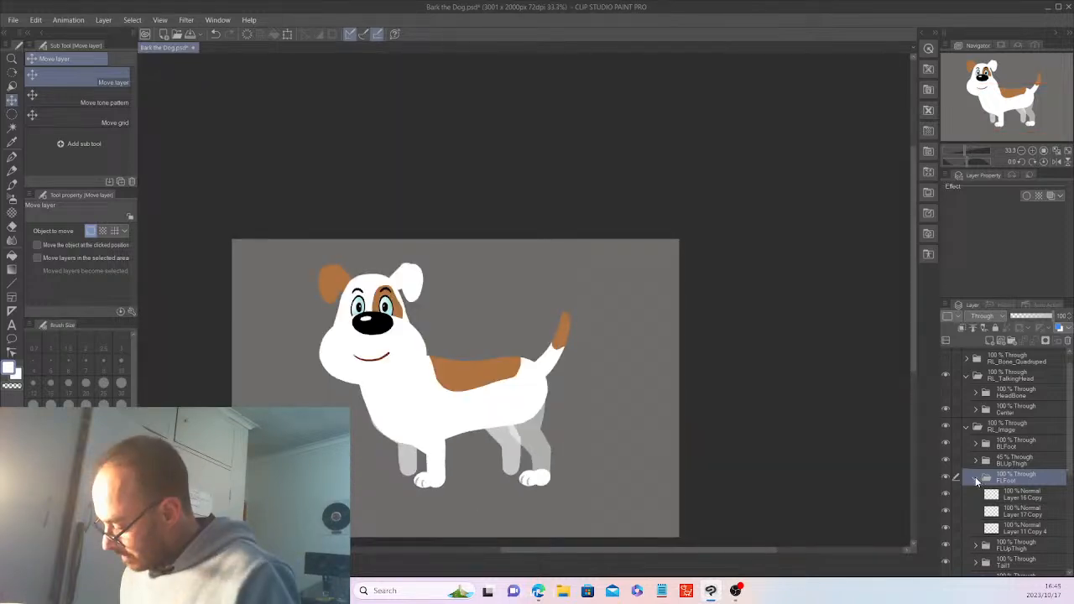
left_click(974, 478)
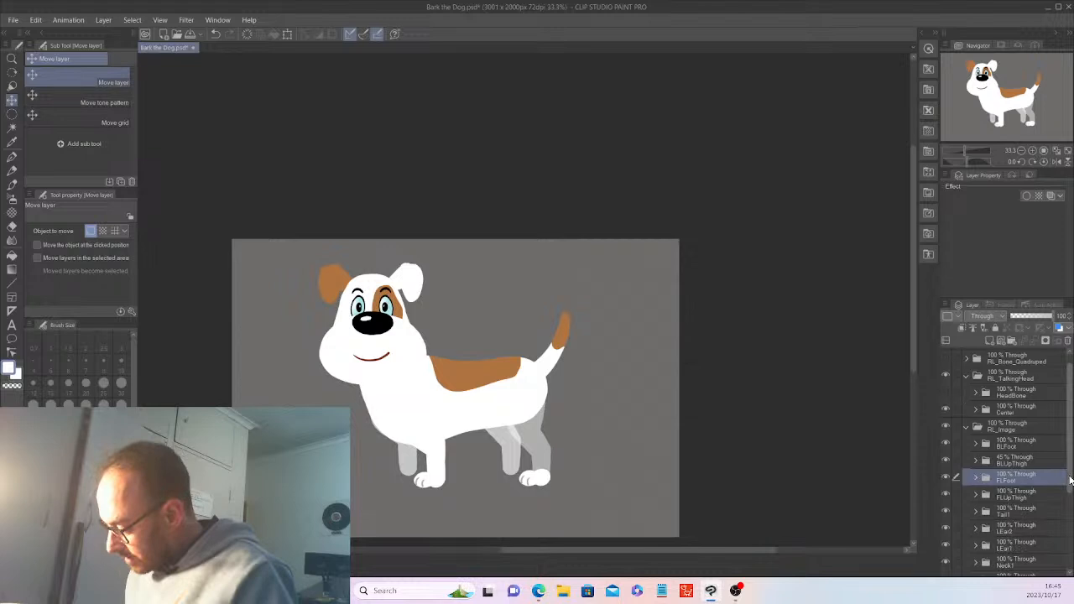
scroll(1069, 479, "down", 3)
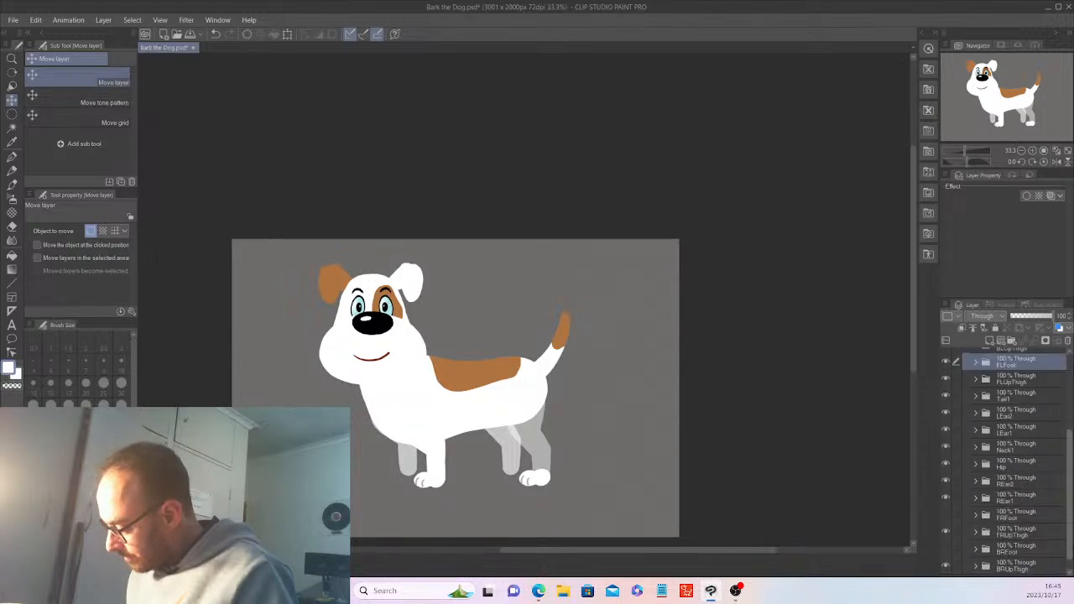
scroll(1038, 533, "down", 1)
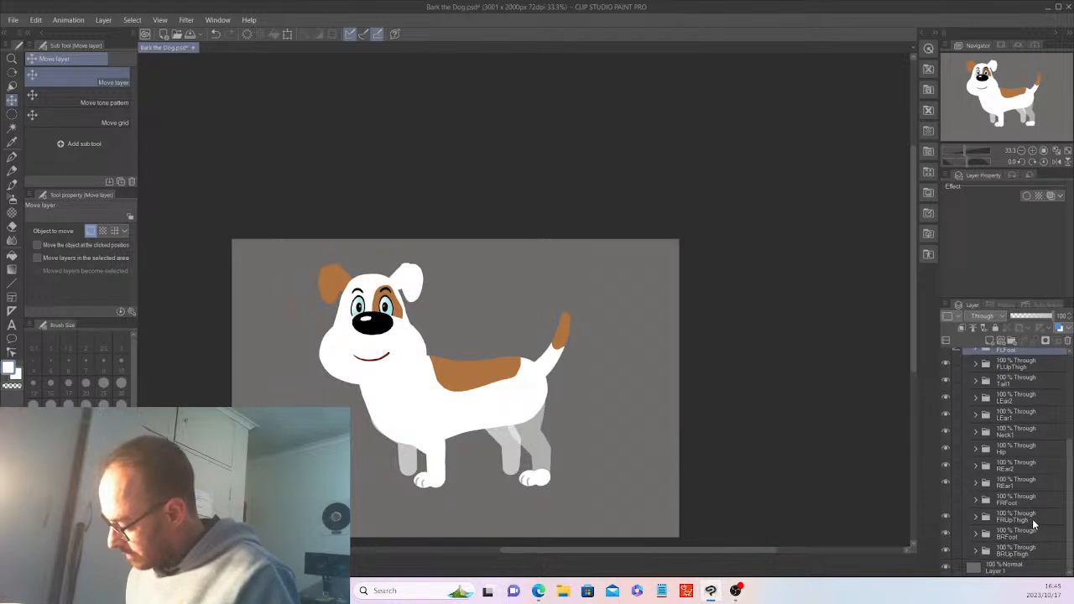
left_click(976, 534)
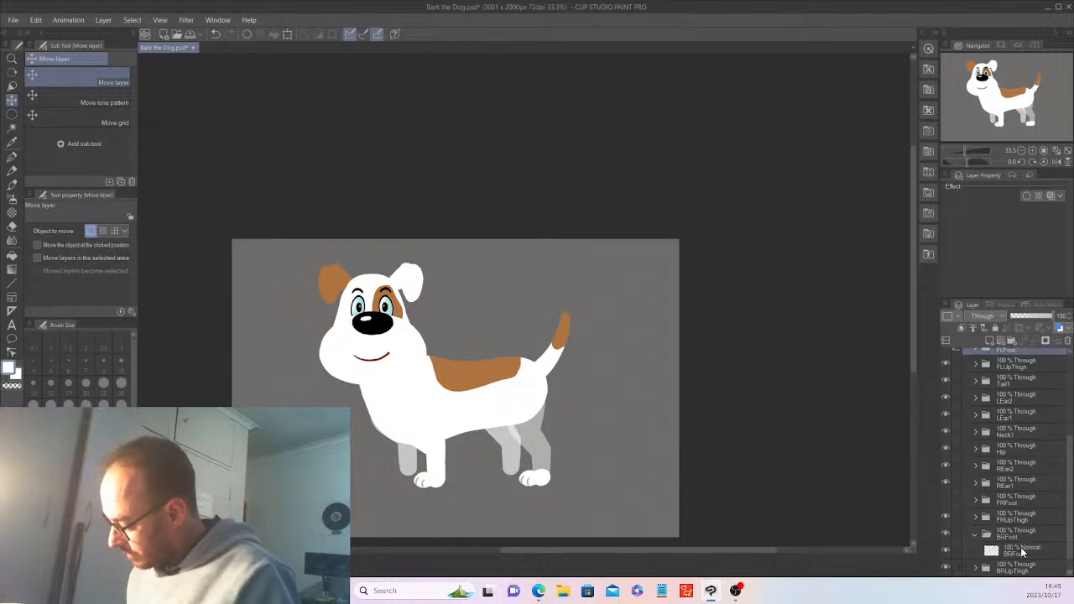
left_click(1020, 548)
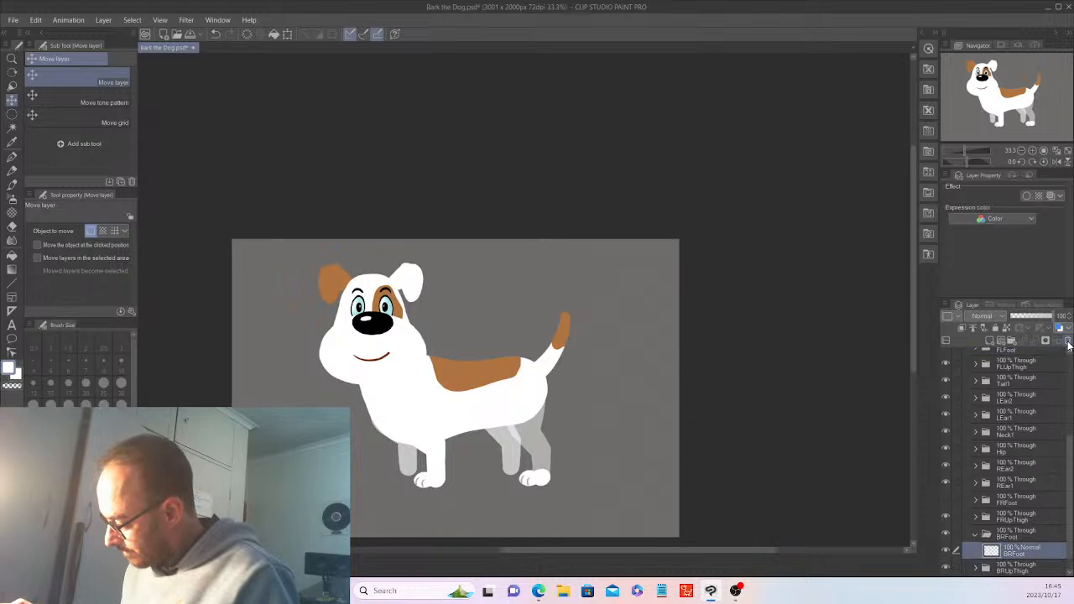
left_click(1067, 343)
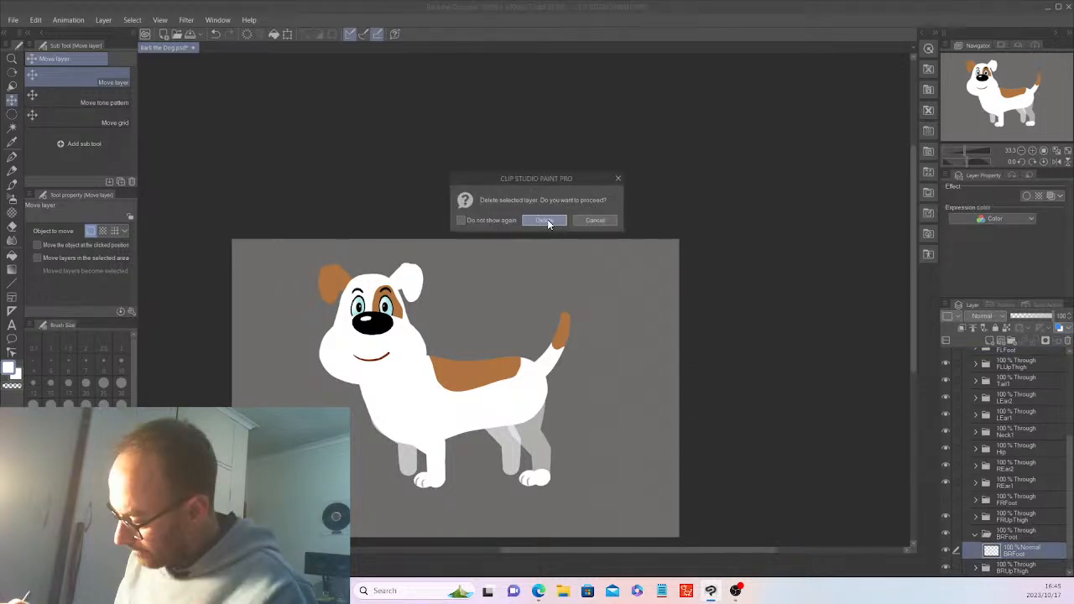
left_click(544, 220)
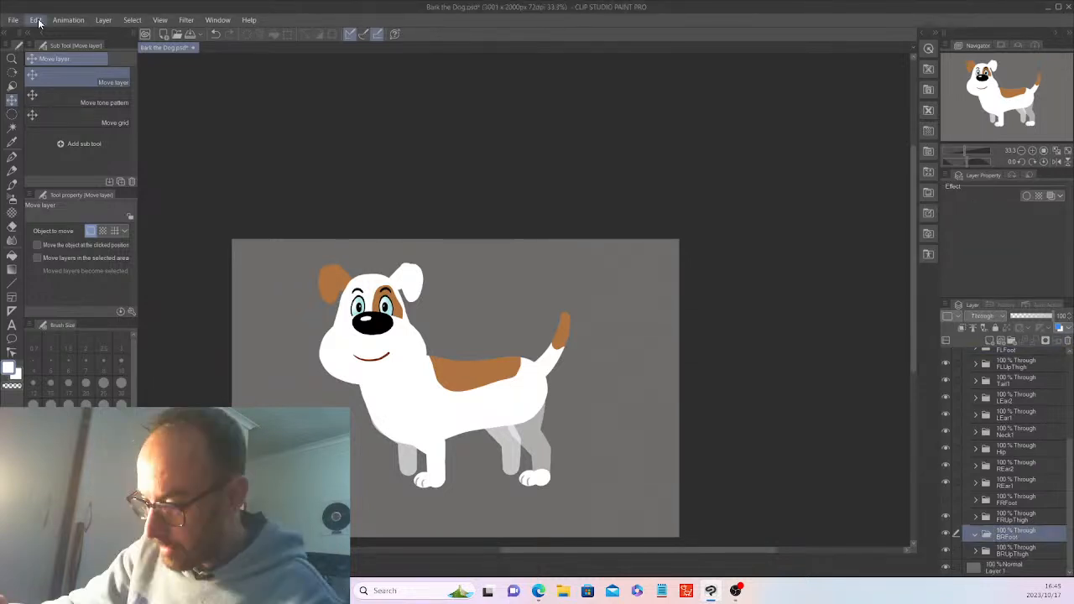
Paste the paw layers into BRFoot, place the paw on the back right leg, and show Layer 16 Copy 2
left_click(39, 23)
left_click(76, 88)
left_click_drag(1069, 520, 1069, 547)
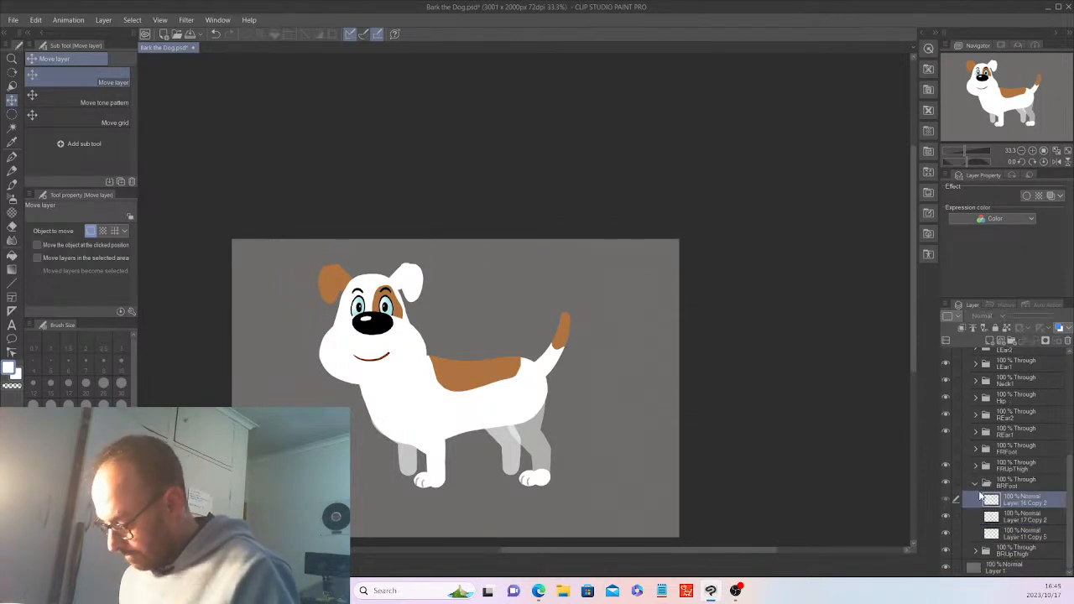
left_click(995, 485)
left_click_drag(660, 494, 627, 484)
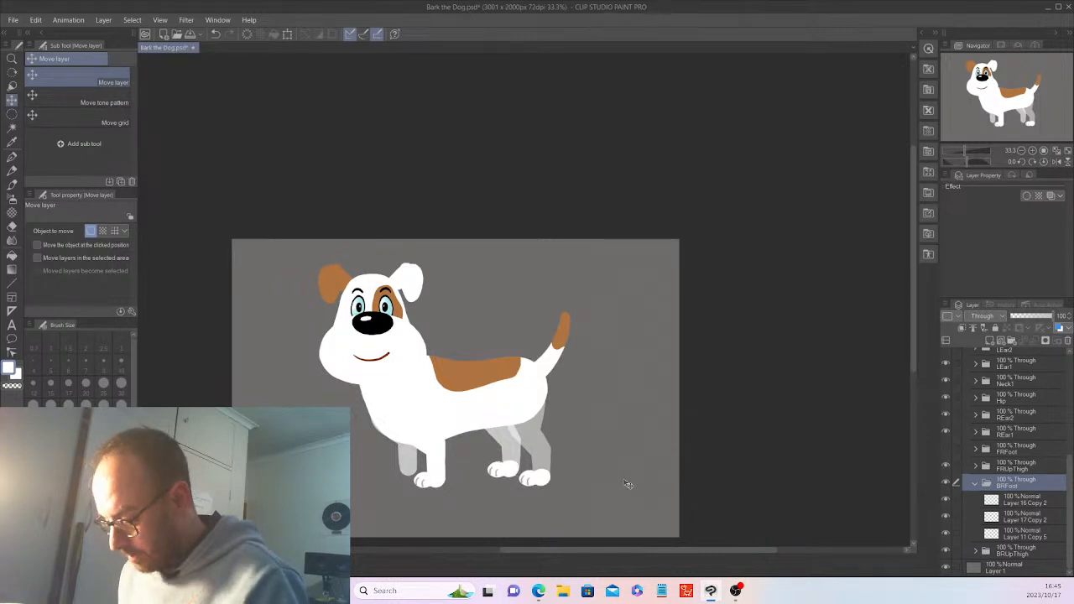
left_click(948, 503)
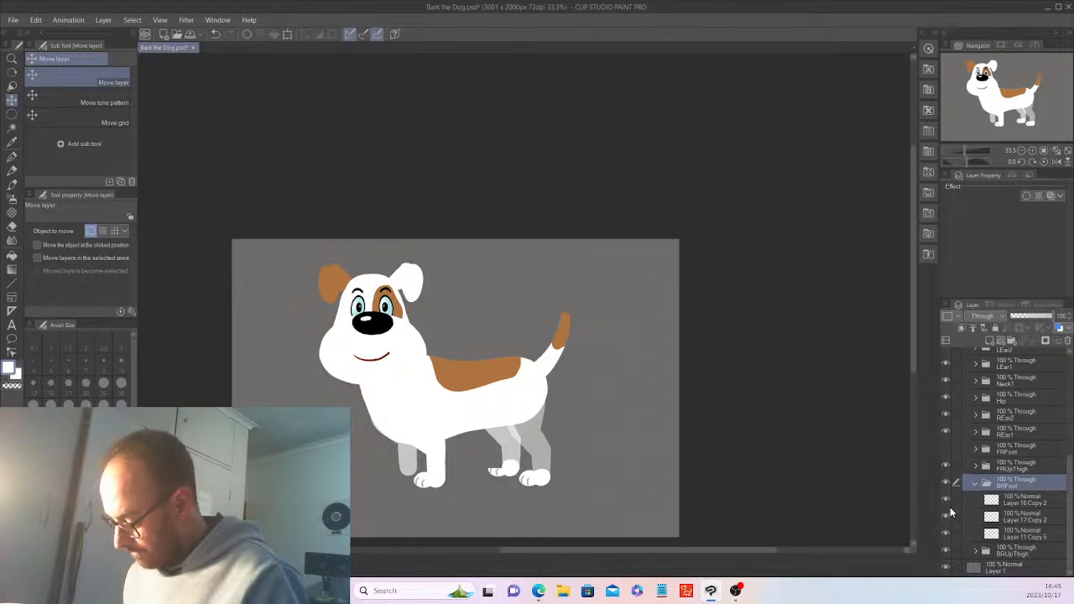
Paint white over the grey toe lines on the far back paw with the G-pen
left_click(1032, 502)
left_click(1035, 531, "shift")
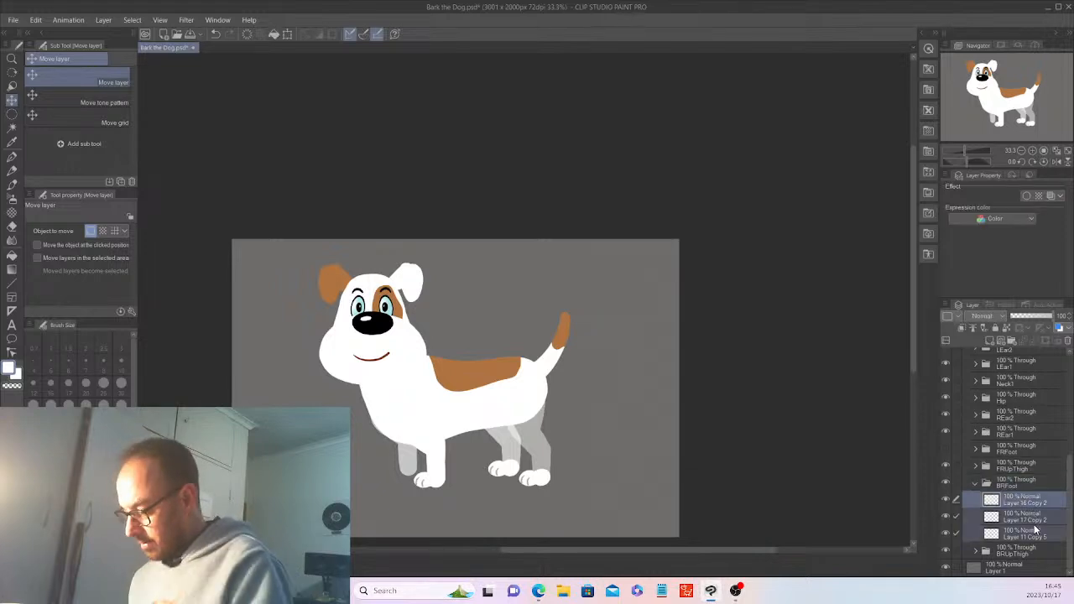
key("ctrl+plus")
key("ctrl+plus")
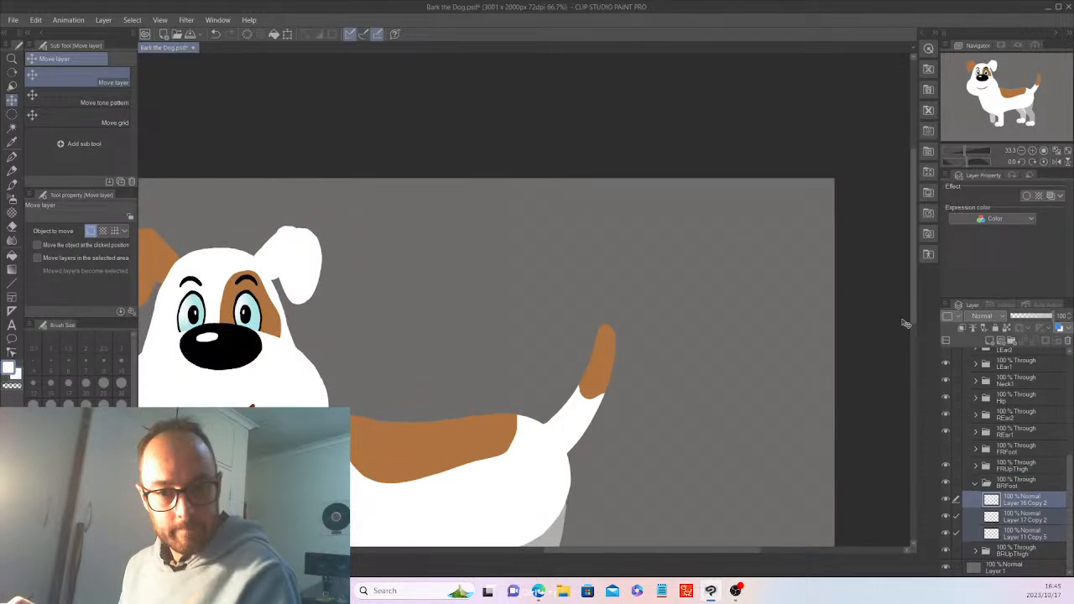
key("ctrl+plus")
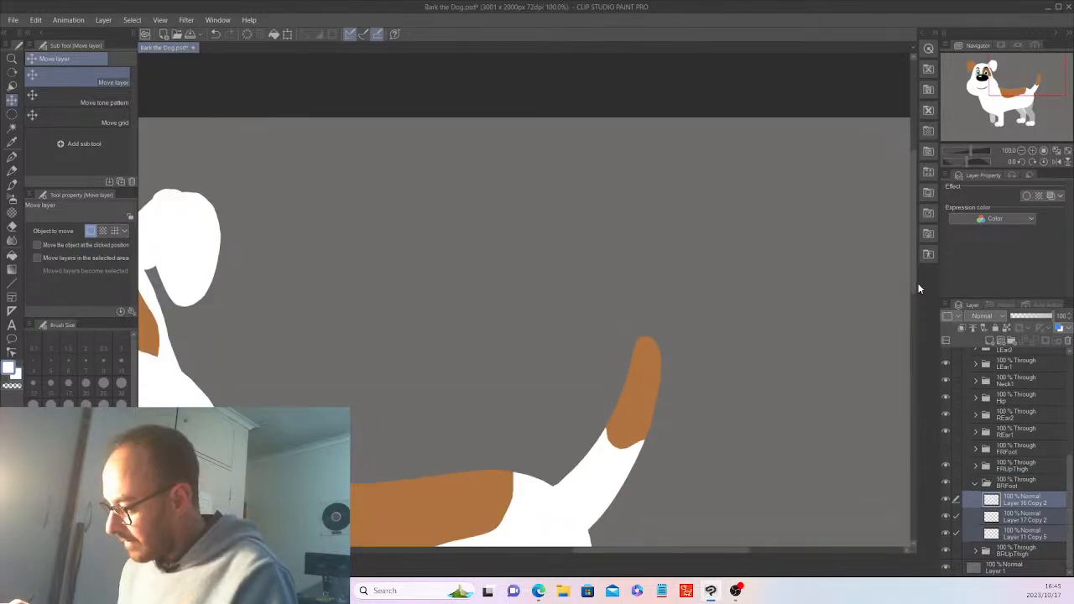
left_click_drag(913, 278, 910, 385)
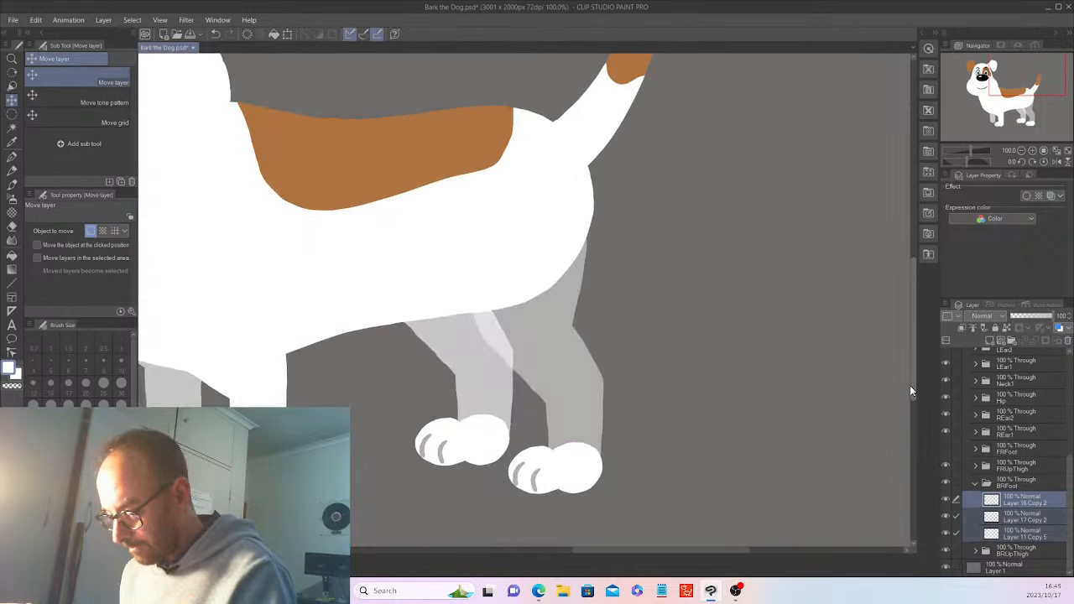
left_click(11, 156)
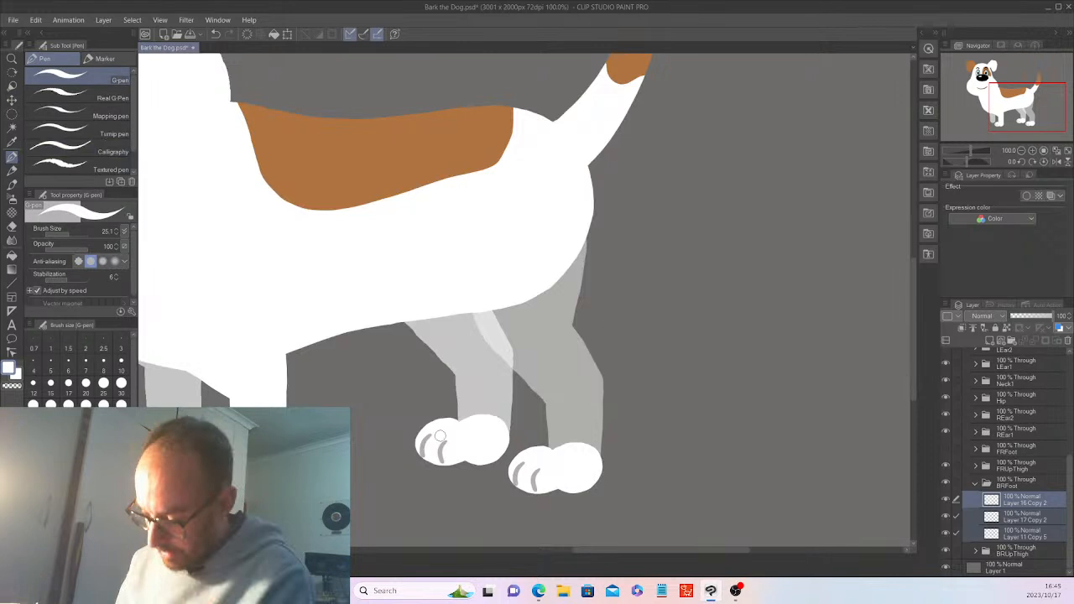
scroll(439, 436, "up", 1)
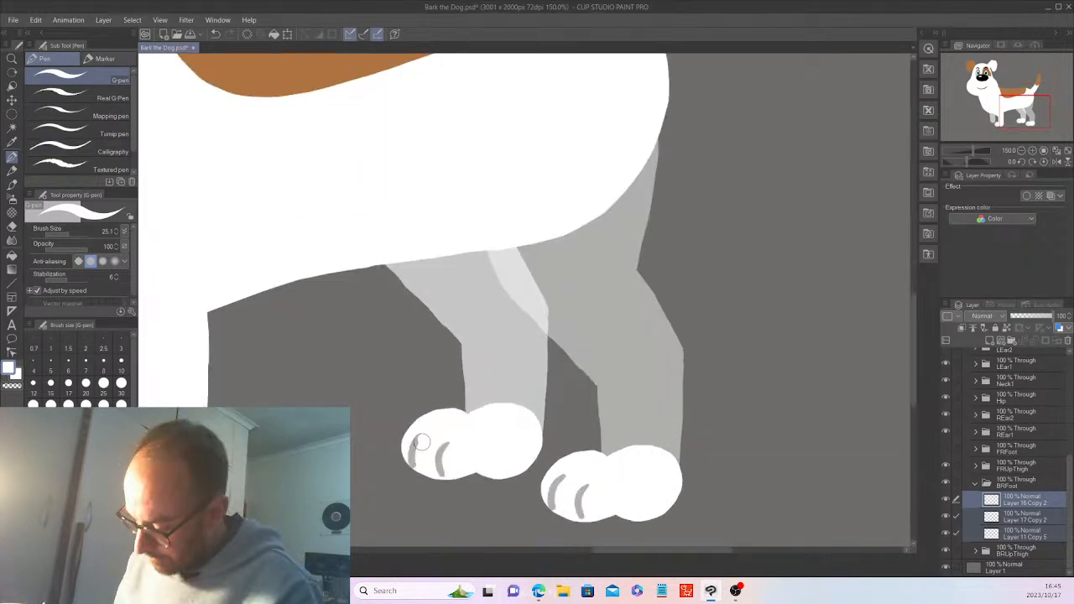
mouse_move(422, 442)
left_mouse_down()
mouse_move(416, 463)
mouse_move(443, 438)
mouse_move(442, 472)
left_mouse_up()
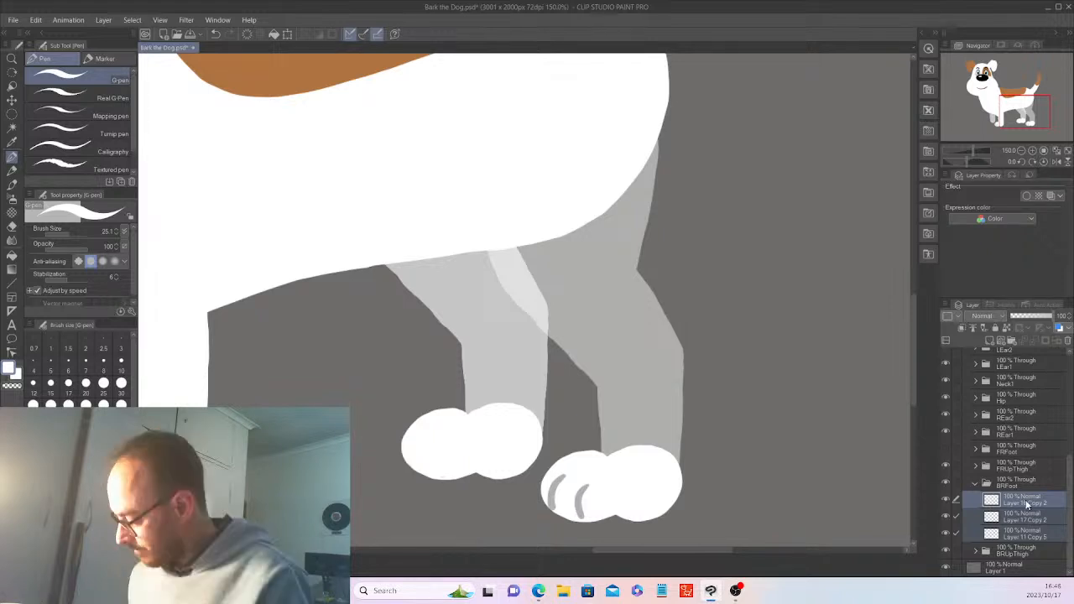
Merge the selected paw layers into one and select the plain white left paw shape
right_click(1027, 503)
left_click(1016, 470)
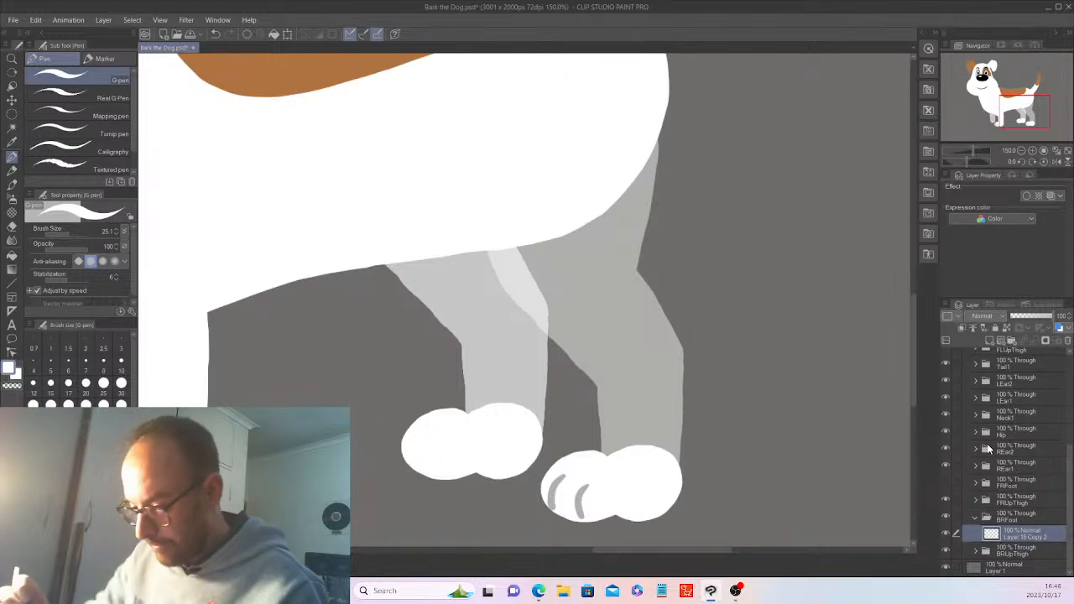
left_click(15, 146)
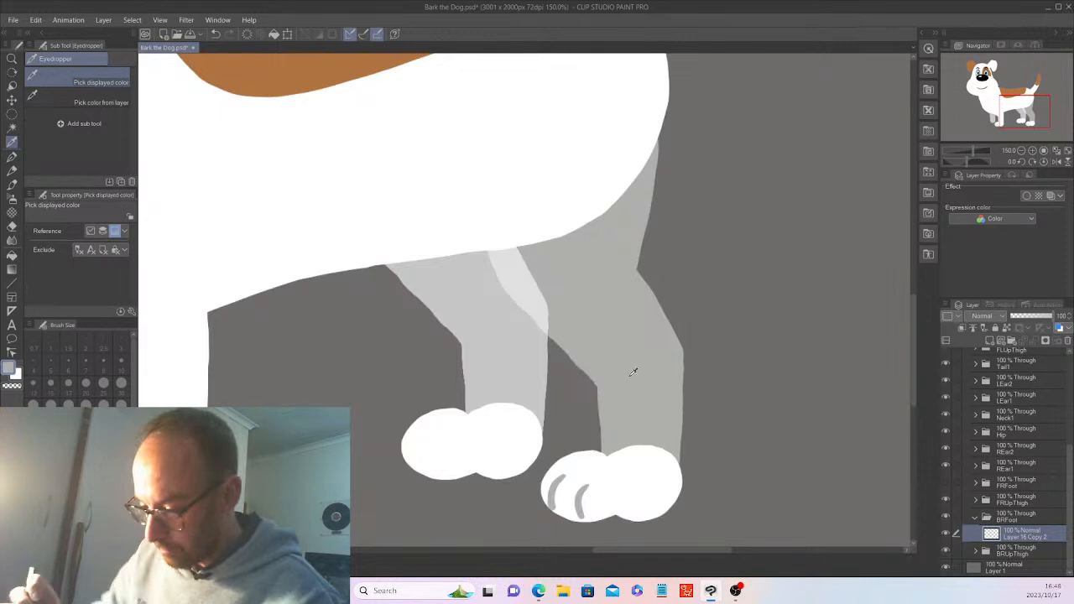
left_click(16, 128)
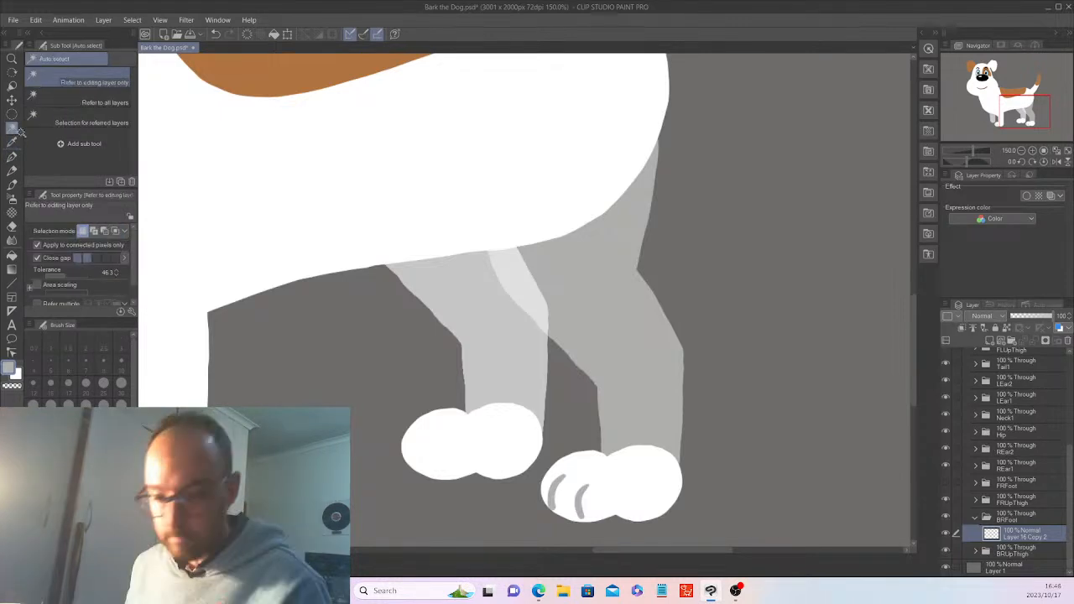
left_click(471, 442)
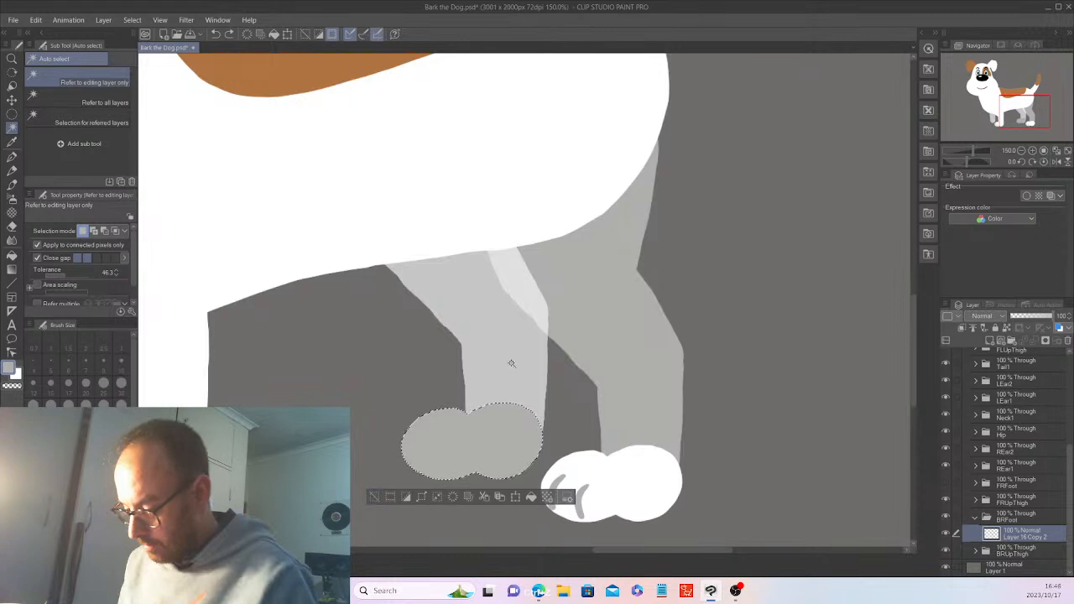
Deselect the back paw, sample the grey with the Eyedropper, switch to the G-pen, and undo a stray stroke
key("i")
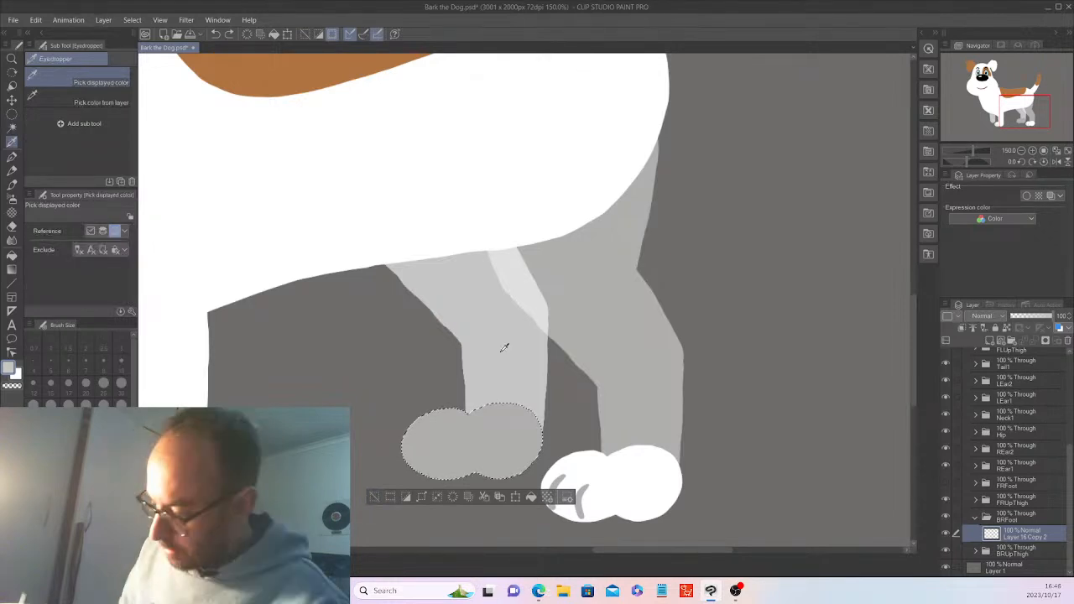
left_click(386, 499)
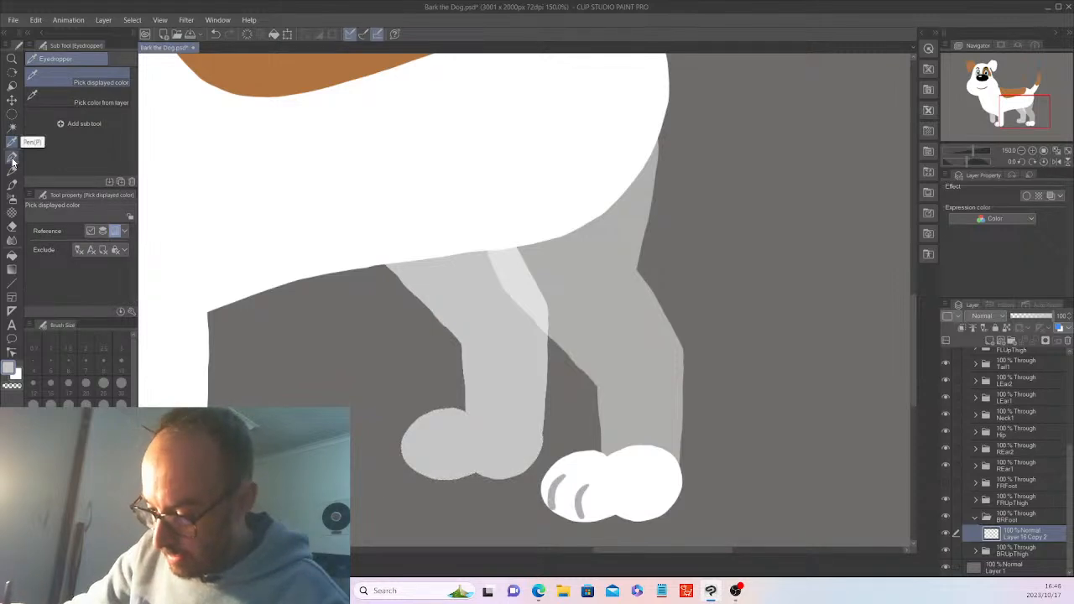
left_click(11, 156)
left_click(12, 142)
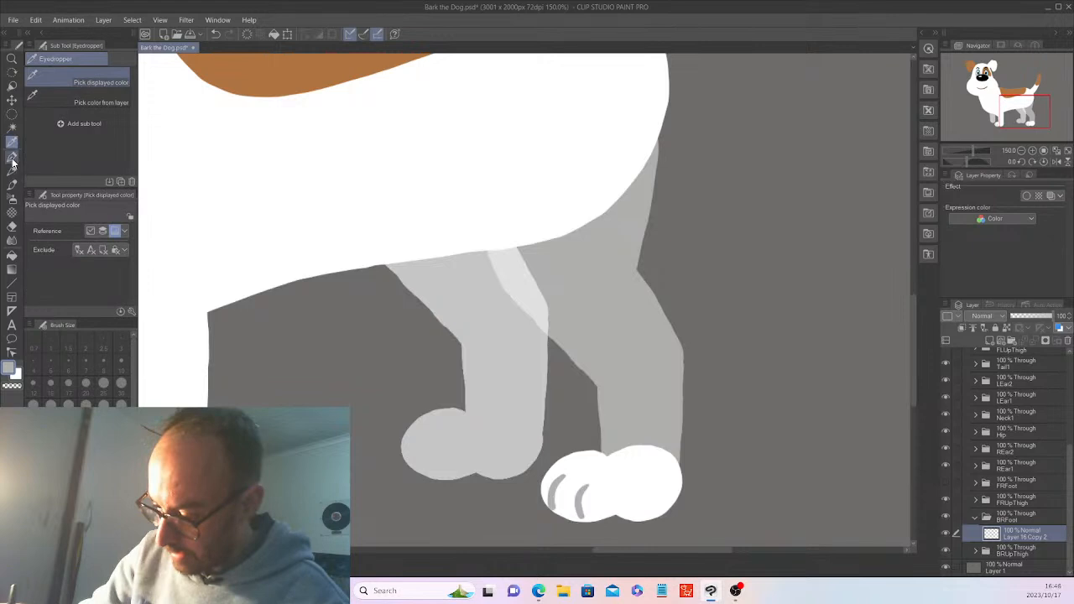
left_click(12, 158)
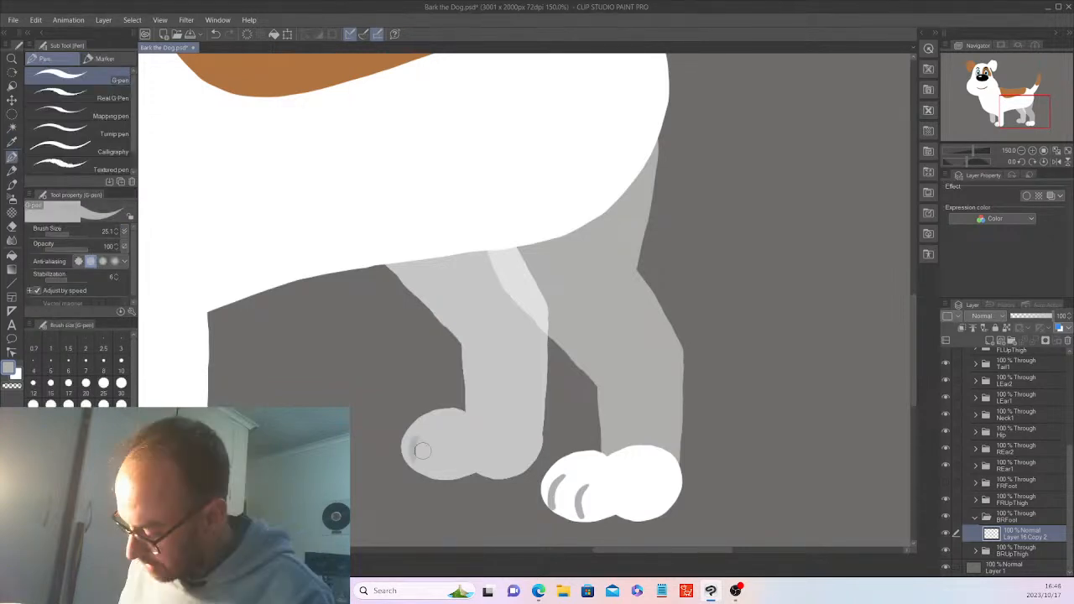
key("ctrl+z")
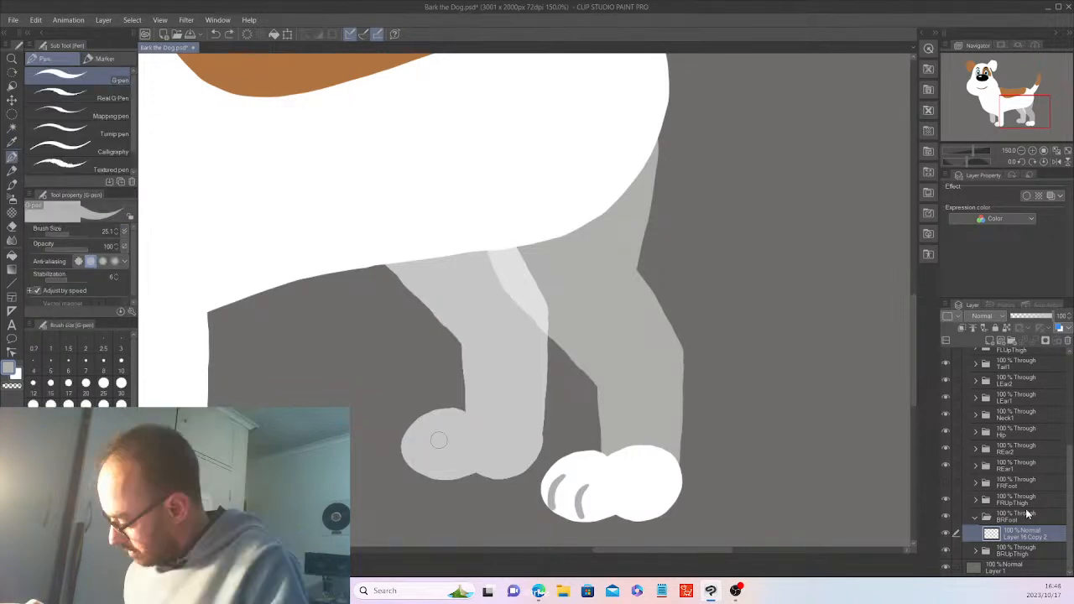
On a new layer, draw curved grey toe lines on the back paw, redrawing one slightly further left
key("ctrl+shift+n")
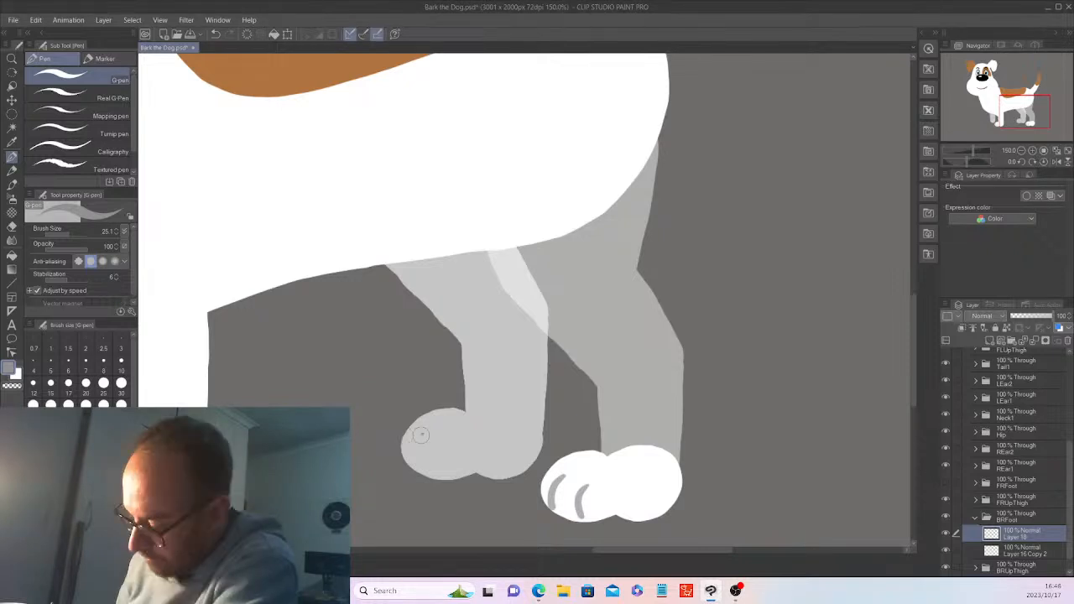
left_click_drag(420, 434, 419, 469)
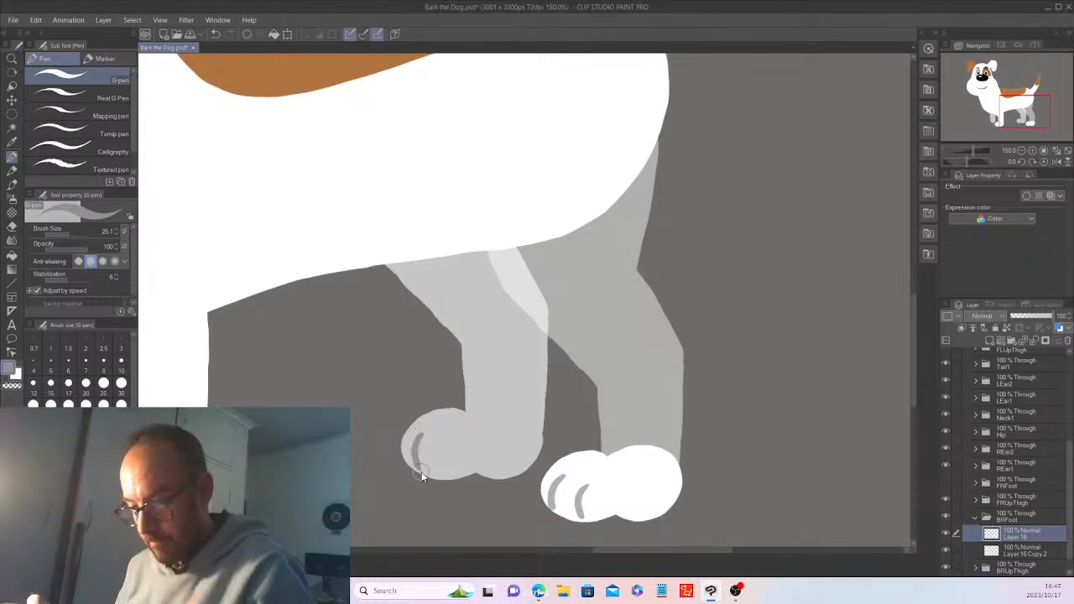
key("ctrl+z")
left_click_drag(418, 432, 415, 466)
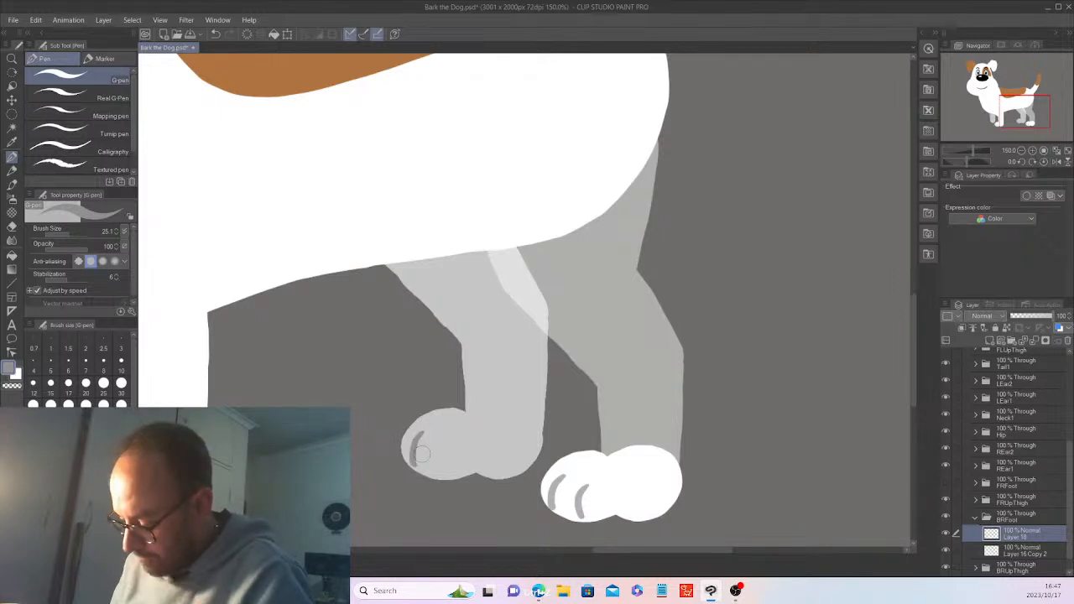
left_click_drag(444, 442, 437, 476)
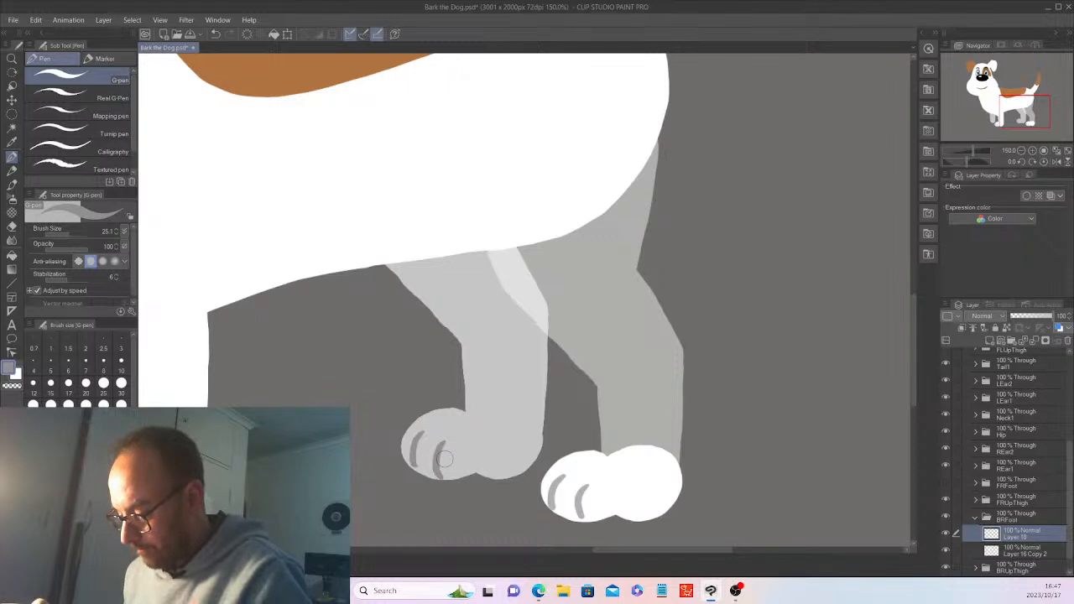
scroll(444, 458, "down", 4)
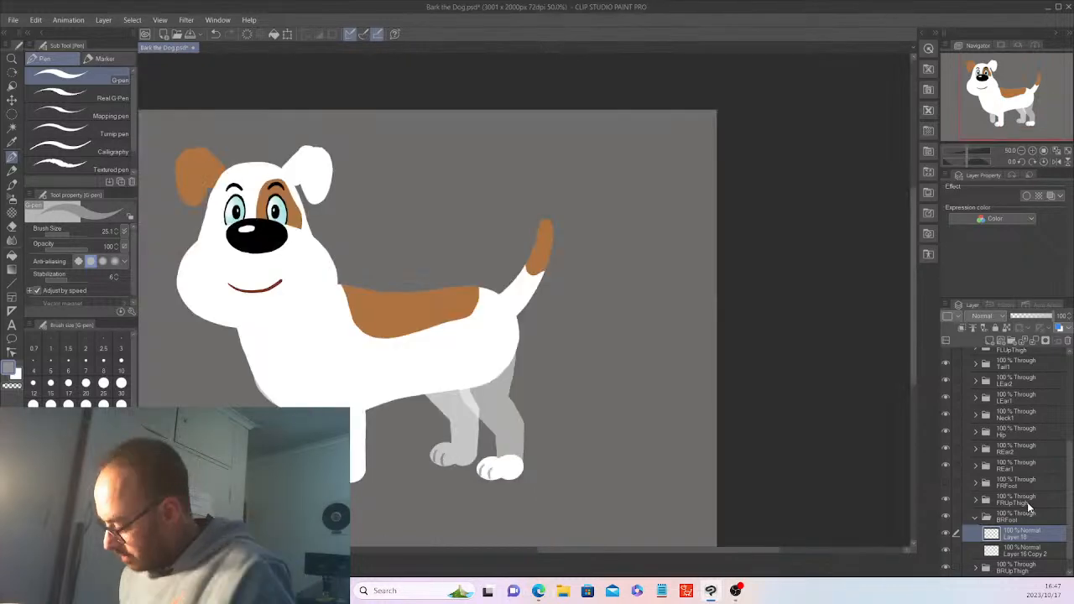
Raise the BLUpThigh folder's opacity to 100
left_click(1027, 501)
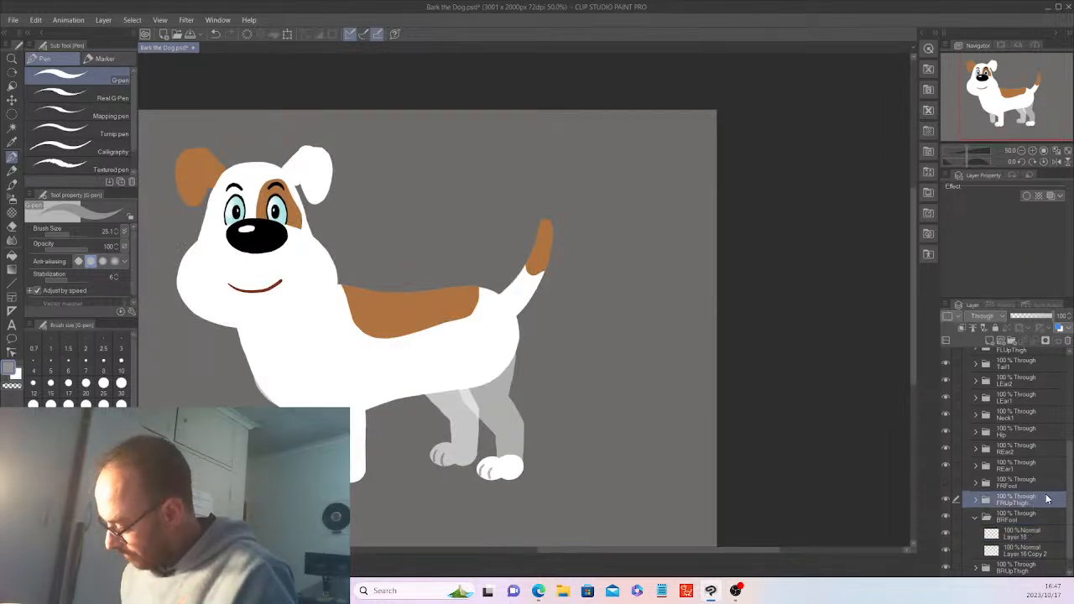
left_click(976, 515)
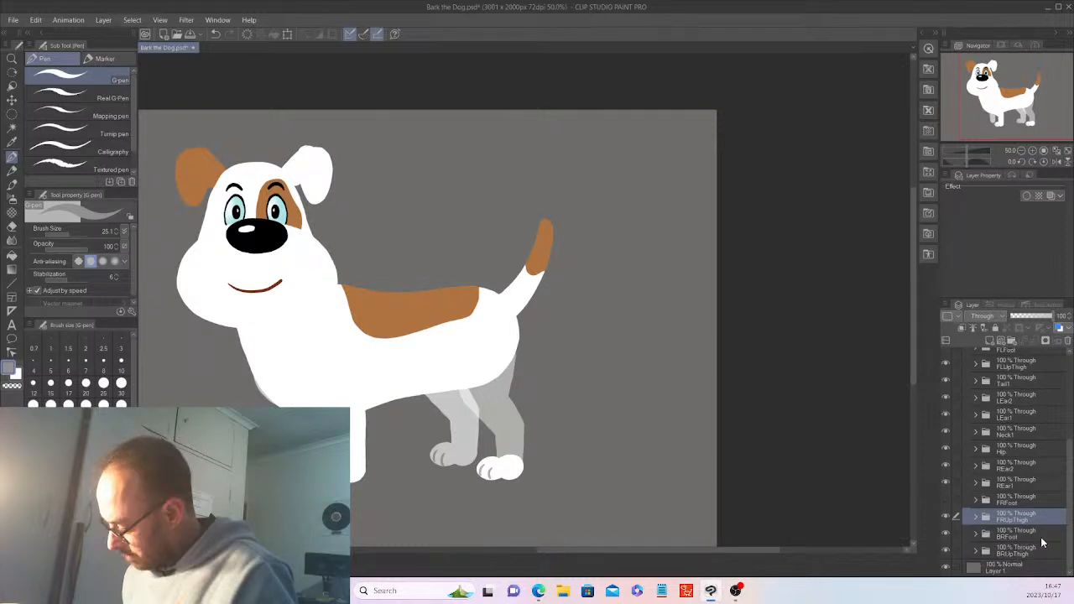
left_click(1021, 551)
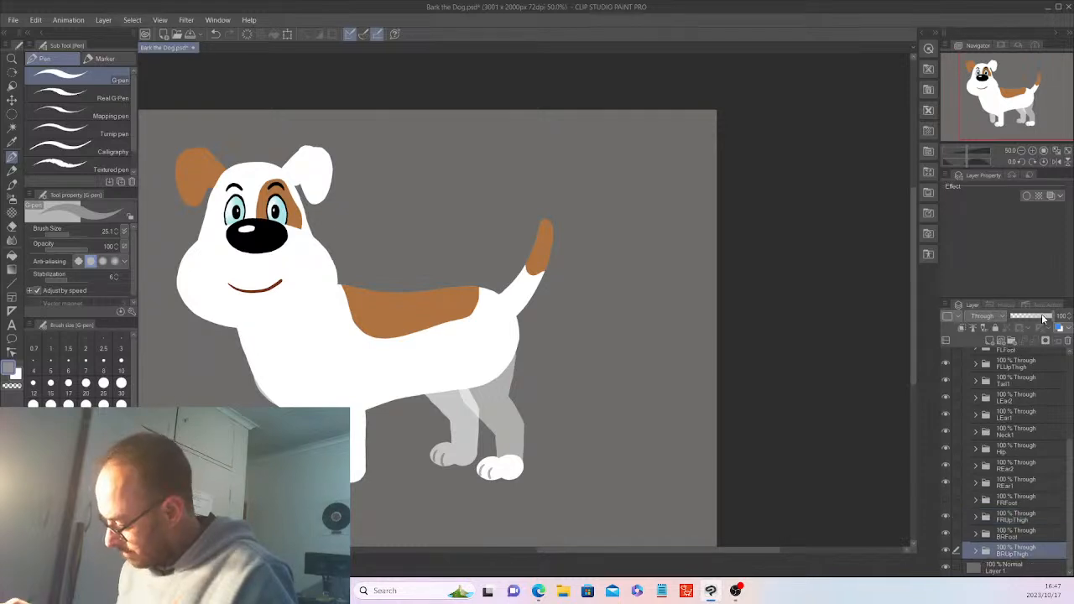
left_click(1032, 533)
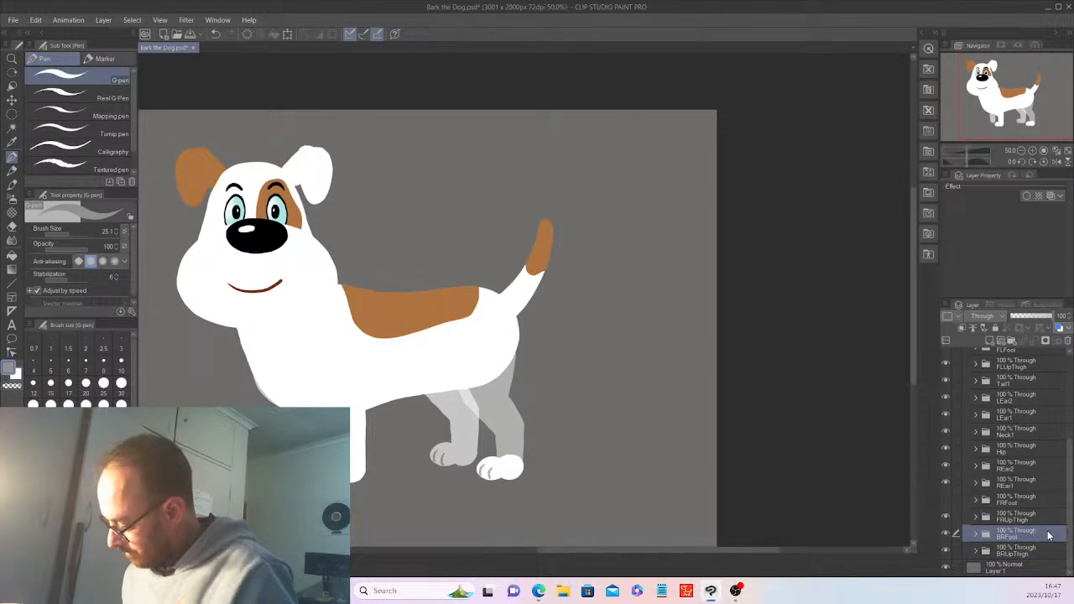
left_click_drag(1069, 501, 1064, 460)
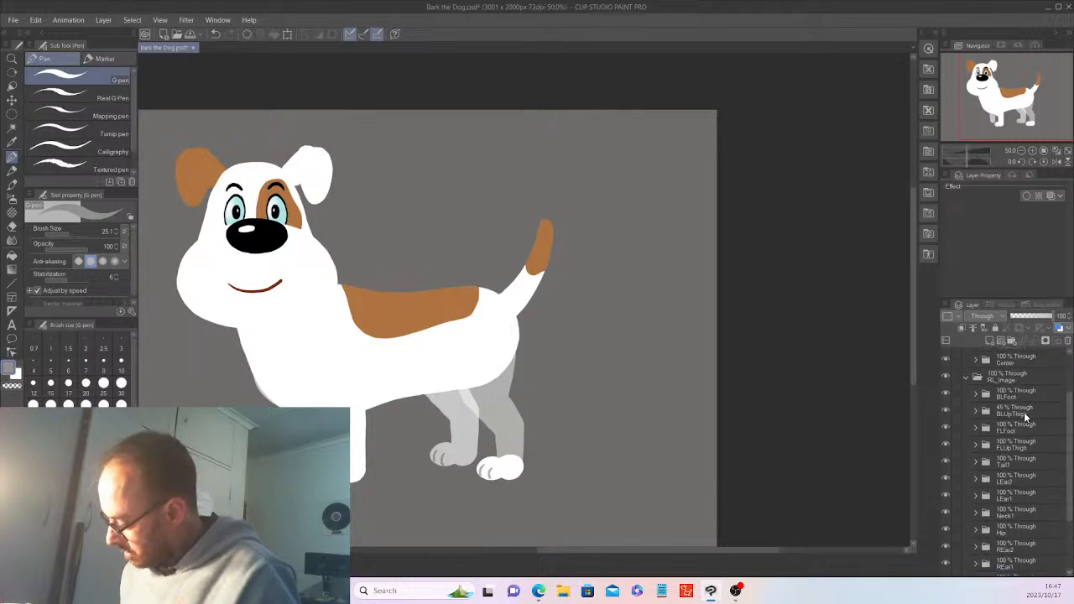
left_click(1022, 413)
left_click_drag(1033, 317, 1054, 312)
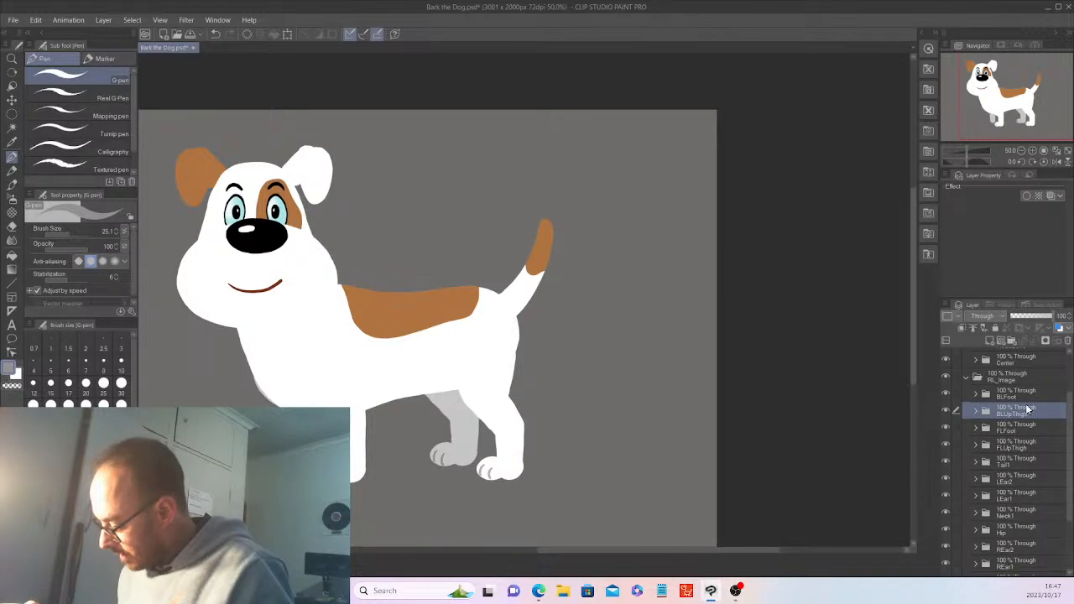
left_click_drag(1071, 464, 977, 543)
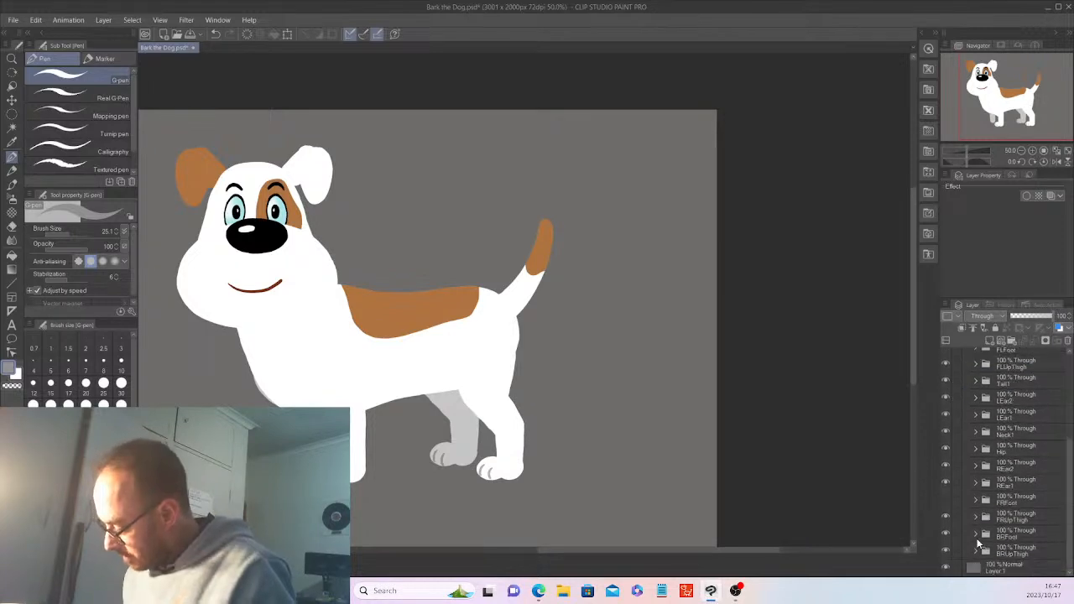
Copy the paw layers from the BRFoot folder with Edit > Copy
left_click(975, 535)
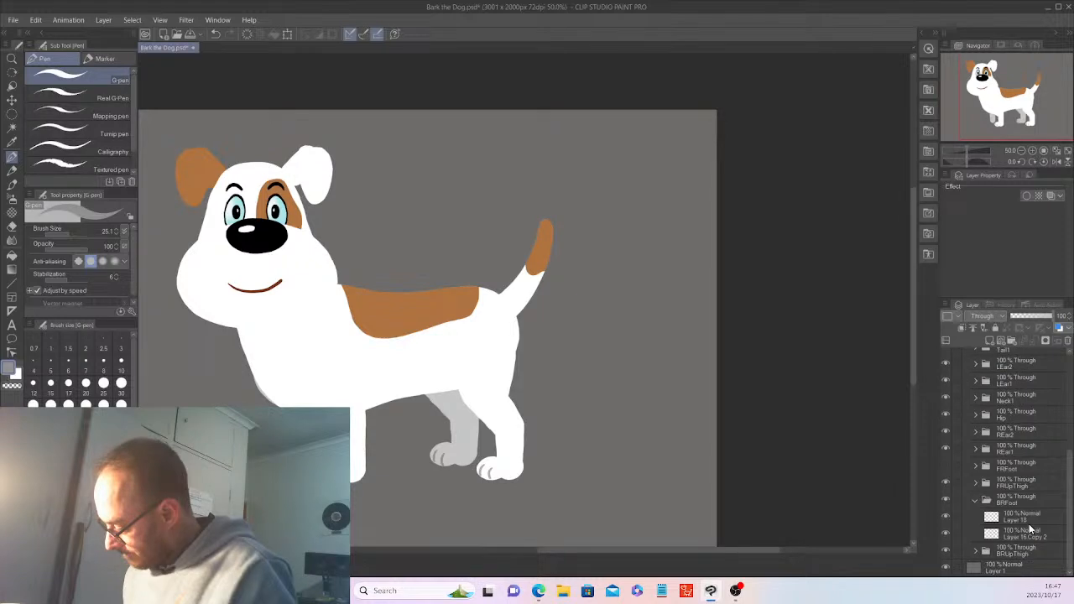
right_click(1028, 521)
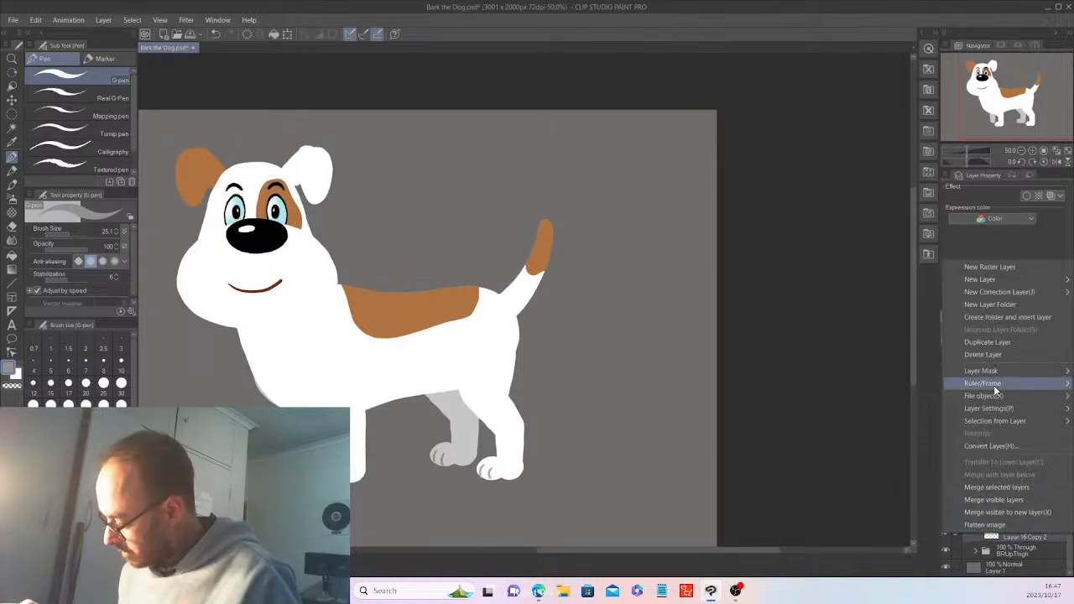
left_click(37, 23)
left_click(36, 19)
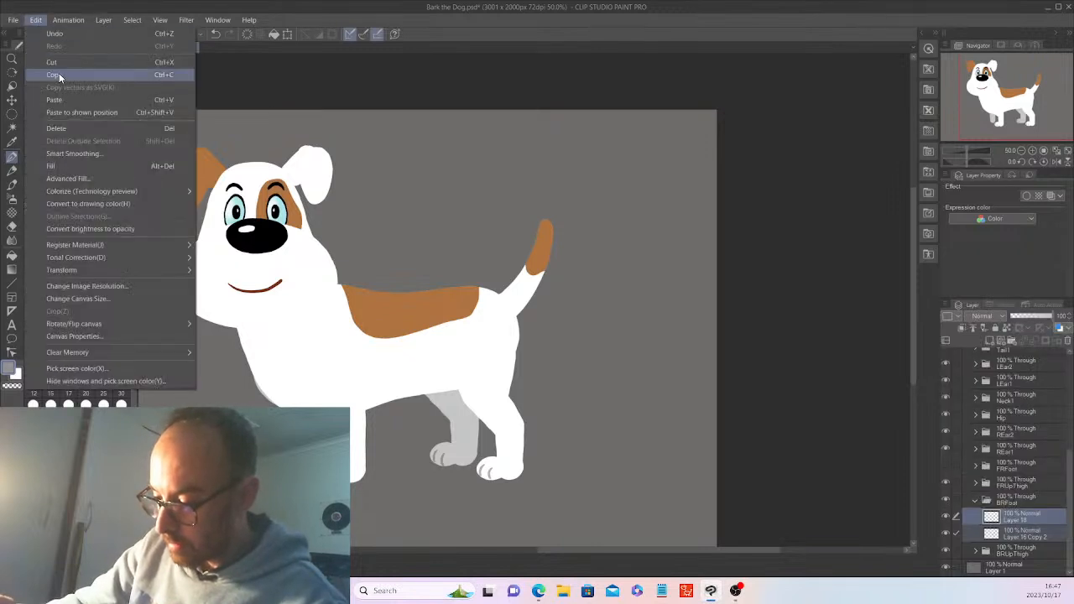
left_click(69, 76)
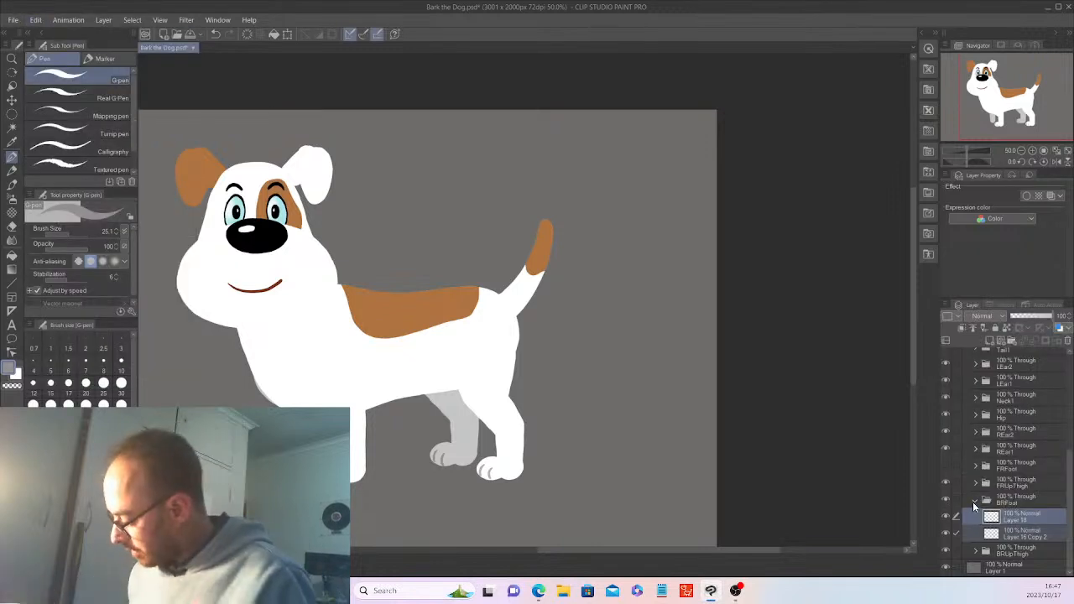
Delete the old FRFoot foot layer and paste the copied paw layers into FRFoot
left_click(974, 502)
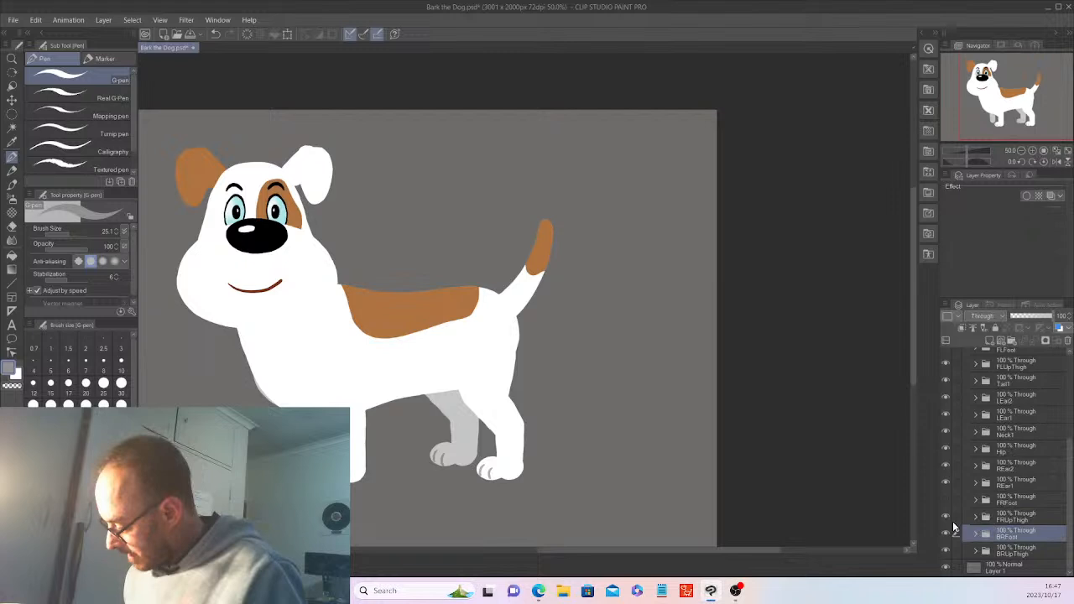
left_click(975, 499)
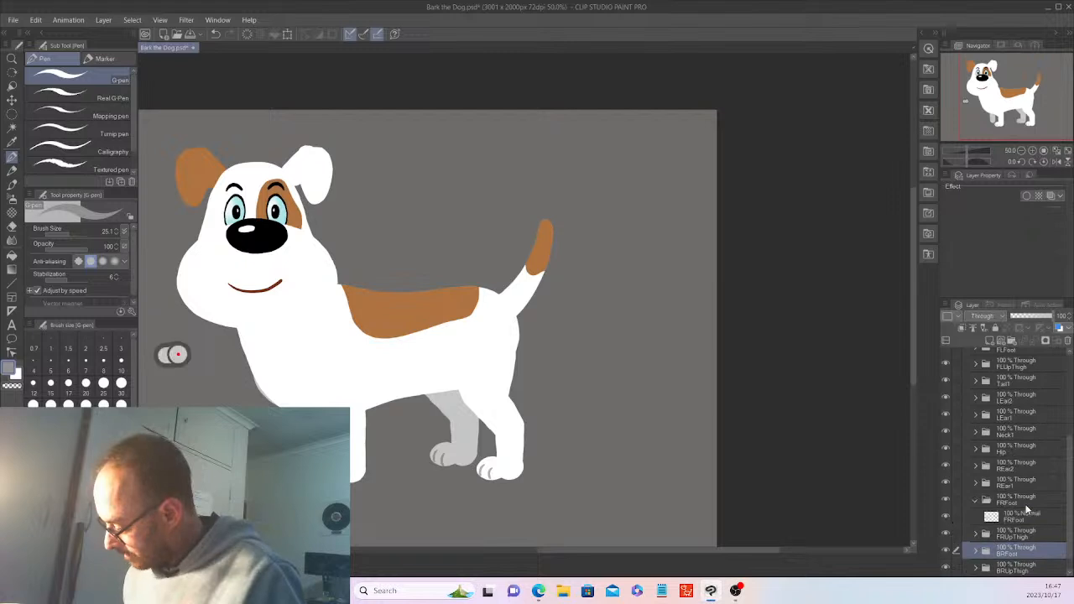
left_click(1026, 515)
left_click(1067, 339)
left_click(555, 216)
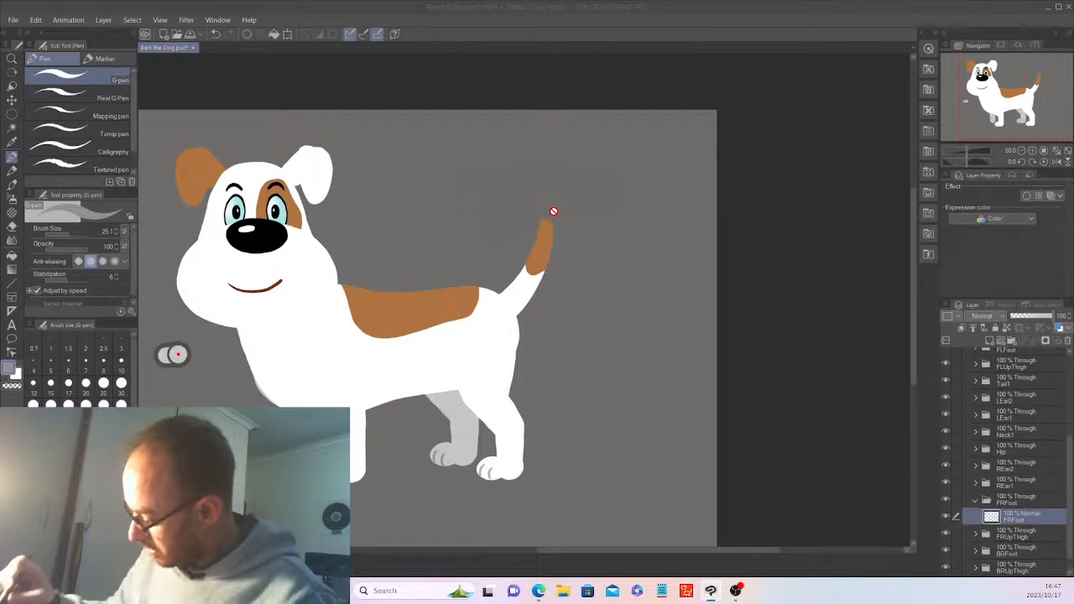
left_click(37, 20)
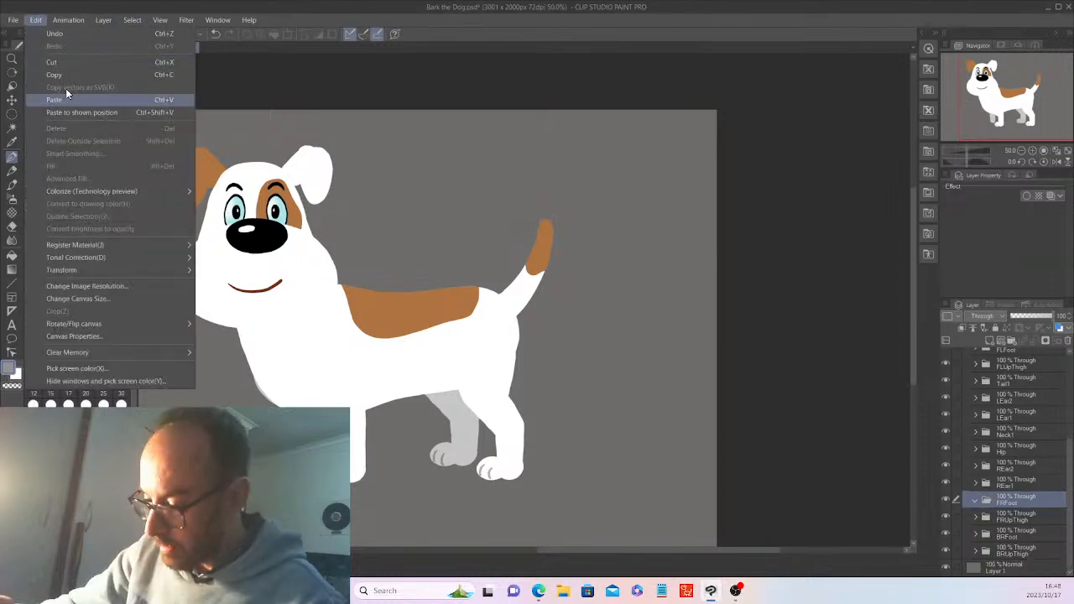
left_click(68, 94)
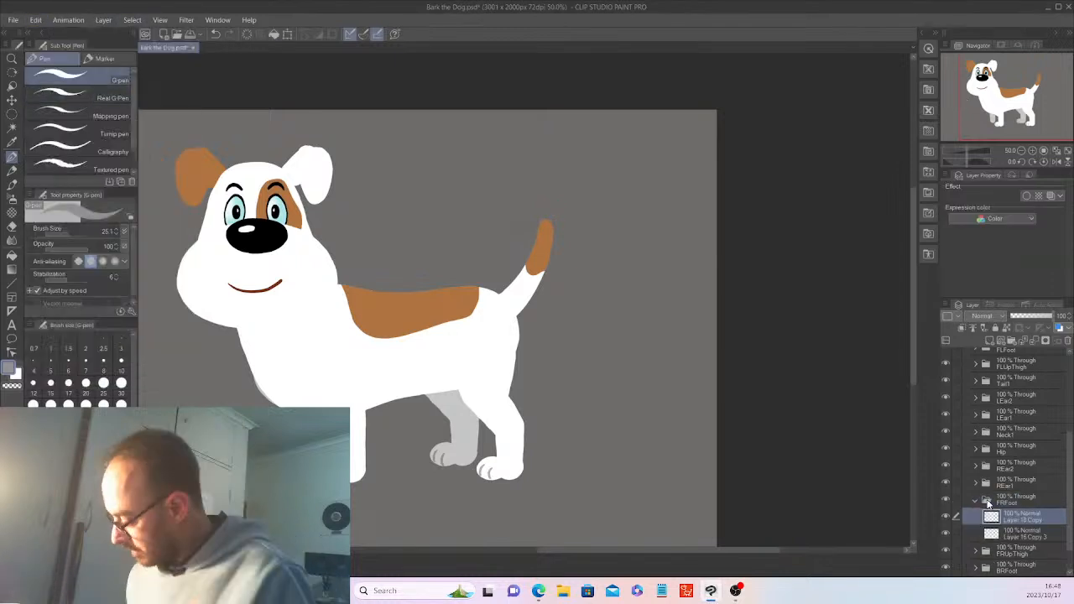
Collapse FRFoot and nudge the pasted paw into place with the Move tool
left_click(976, 501)
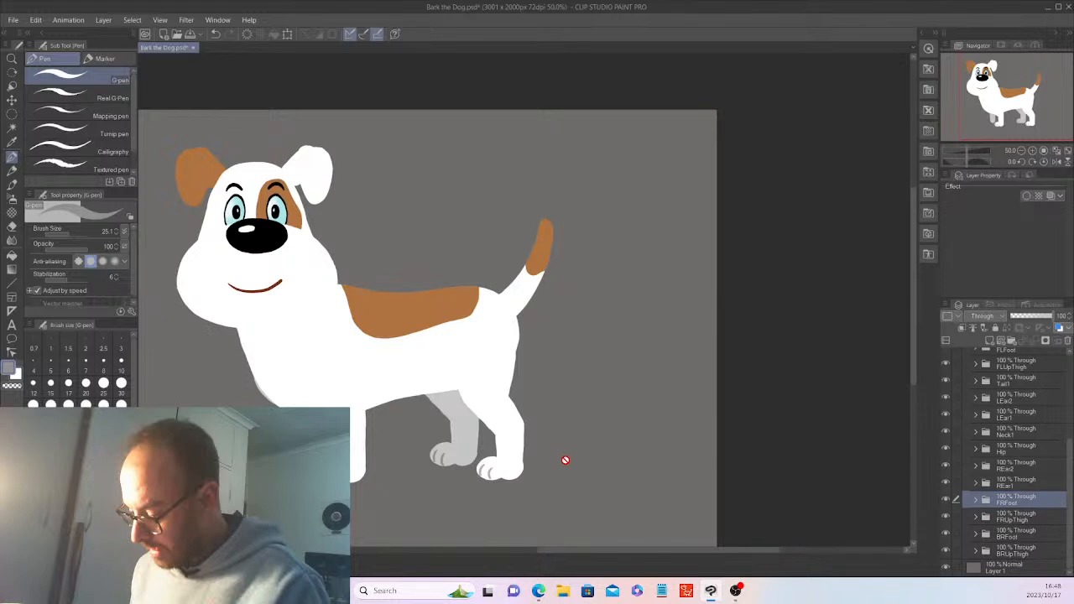
key("k")
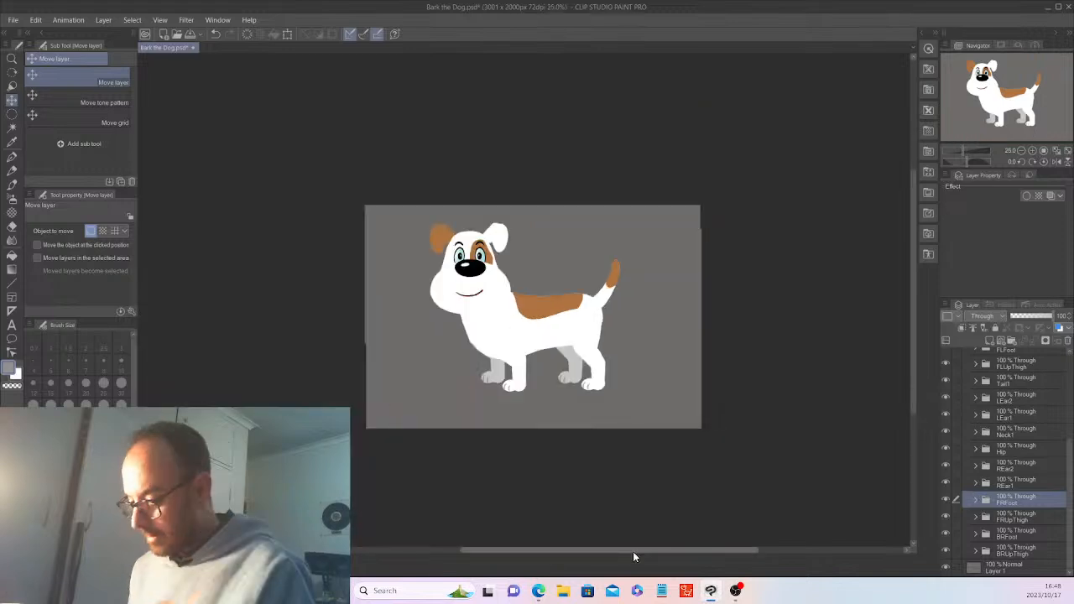
left_click_drag(633, 551, 635, 552)
left_click_drag(914, 359, 909, 364)
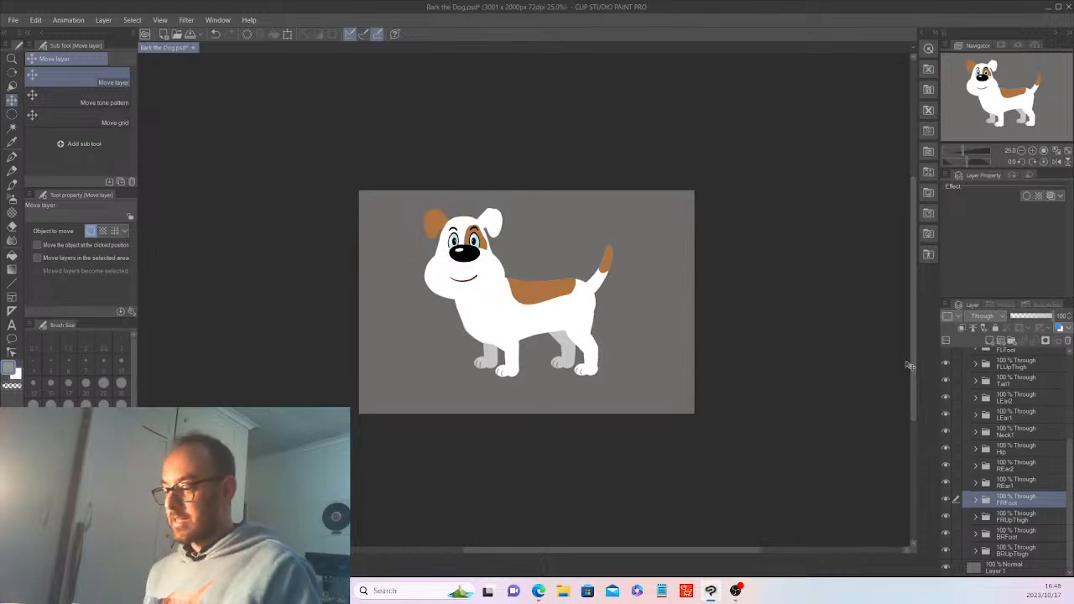